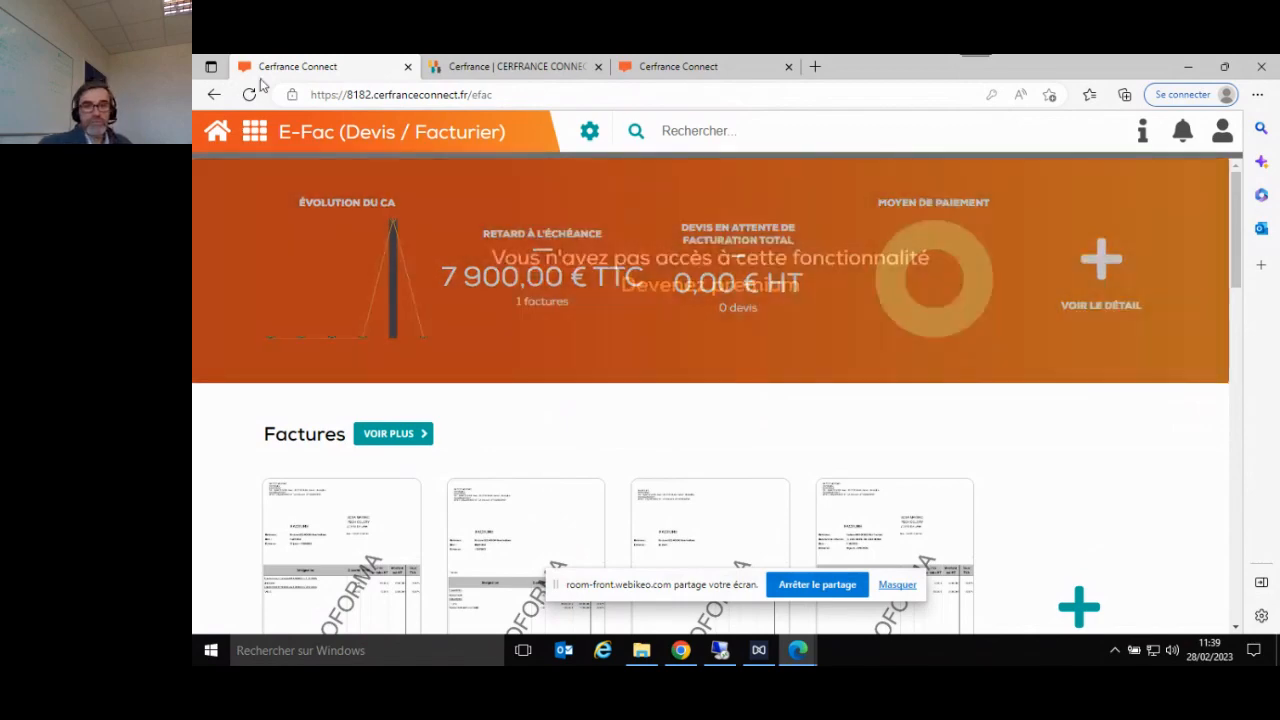
- Switch to the trial account's E-Fac page, review the options for moving to the full version, and close them
{"action": "left_click", "coordinate": [708, 67]}
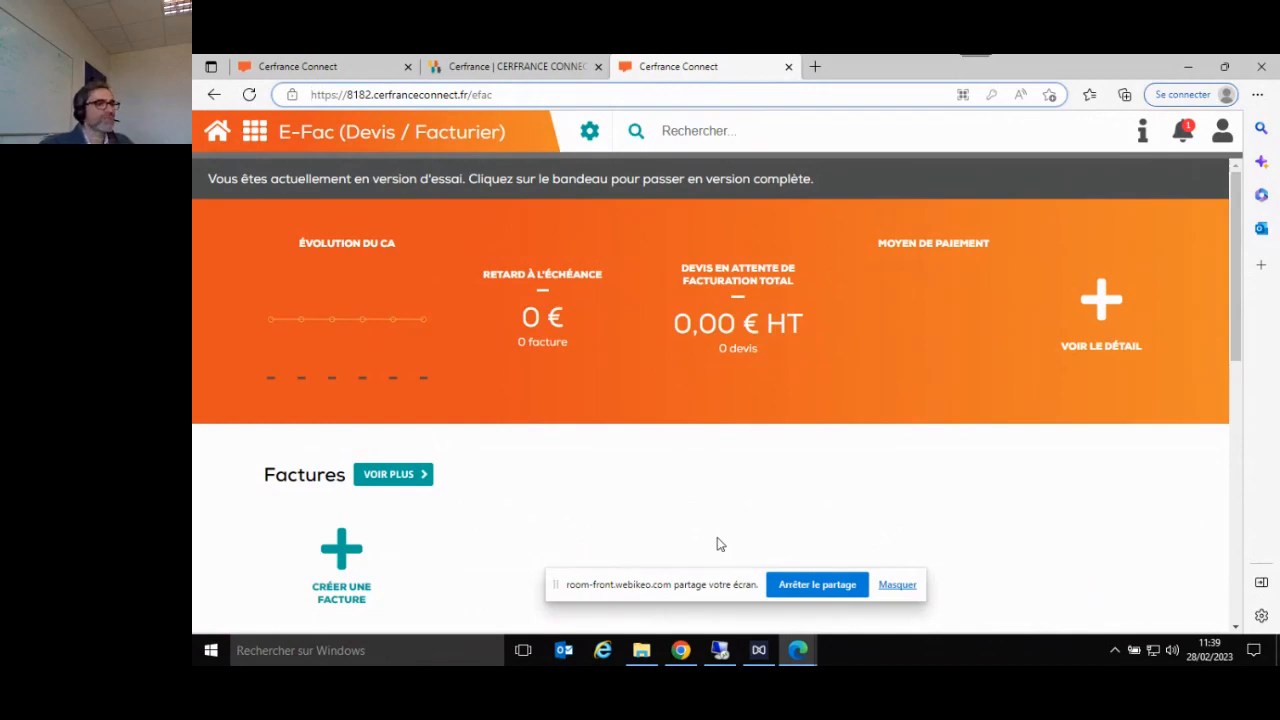
{"action": "left_click", "coordinate": [898, 587]}
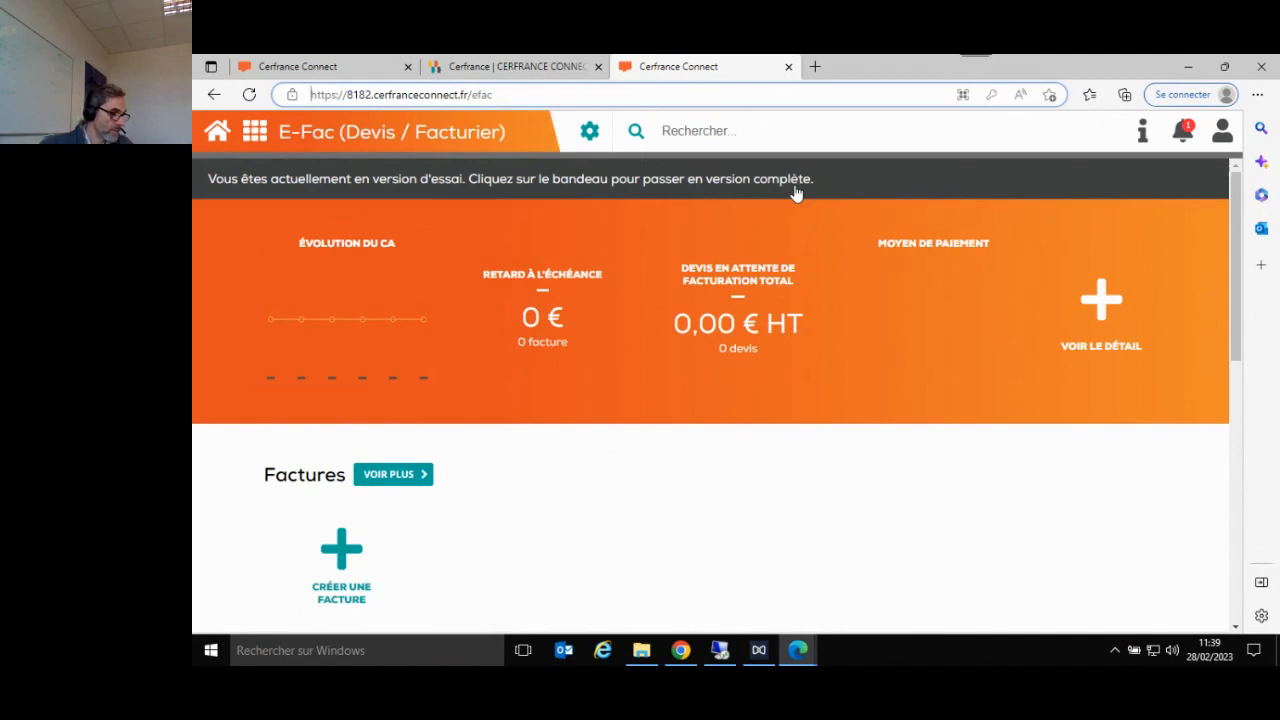
{"action": "left_click", "coordinate": [877, 181]}
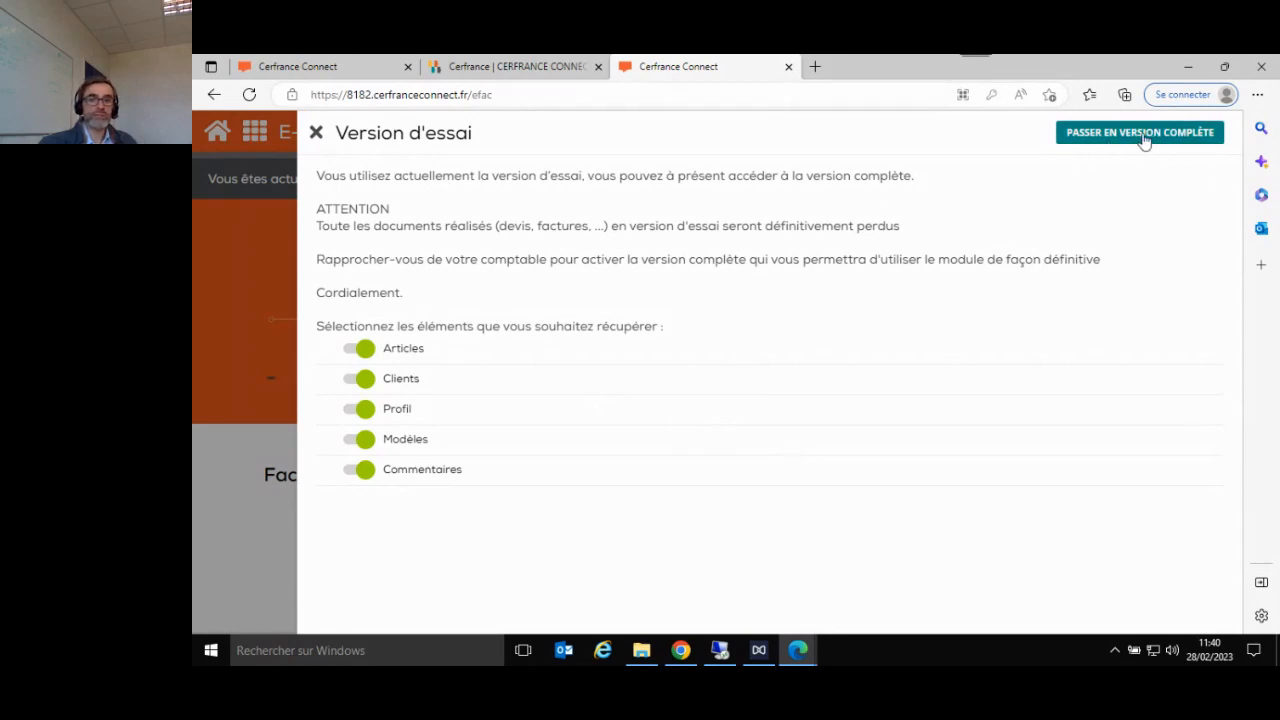
{"action": "left_click", "coordinate": [316, 134]}
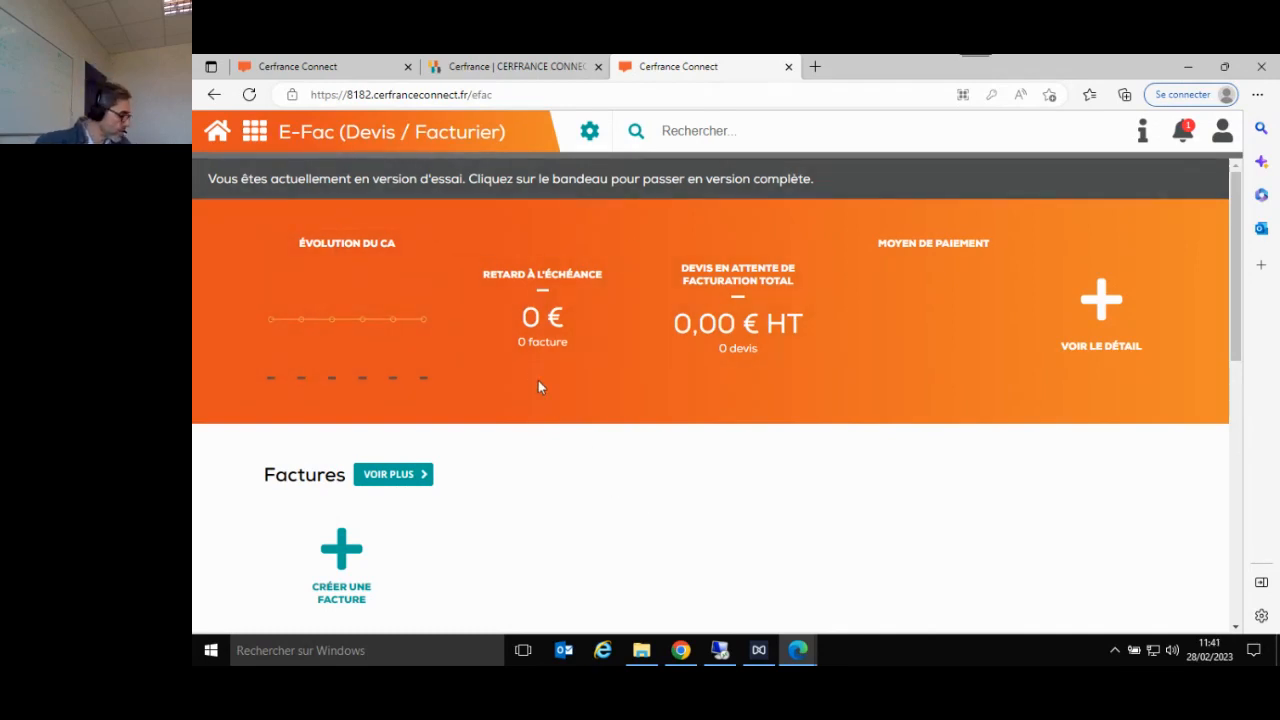
{"action": "left_click", "coordinate": [589, 131]}
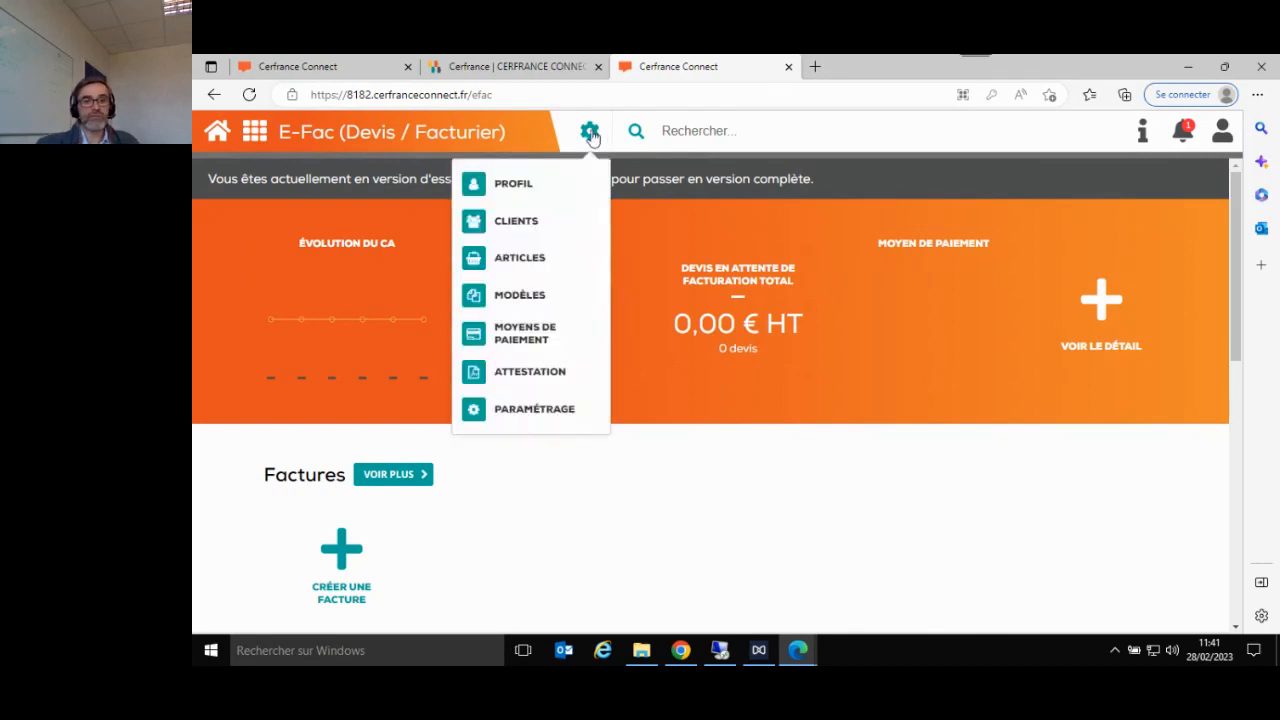
{"action": "left_click", "coordinate": [540, 188]}
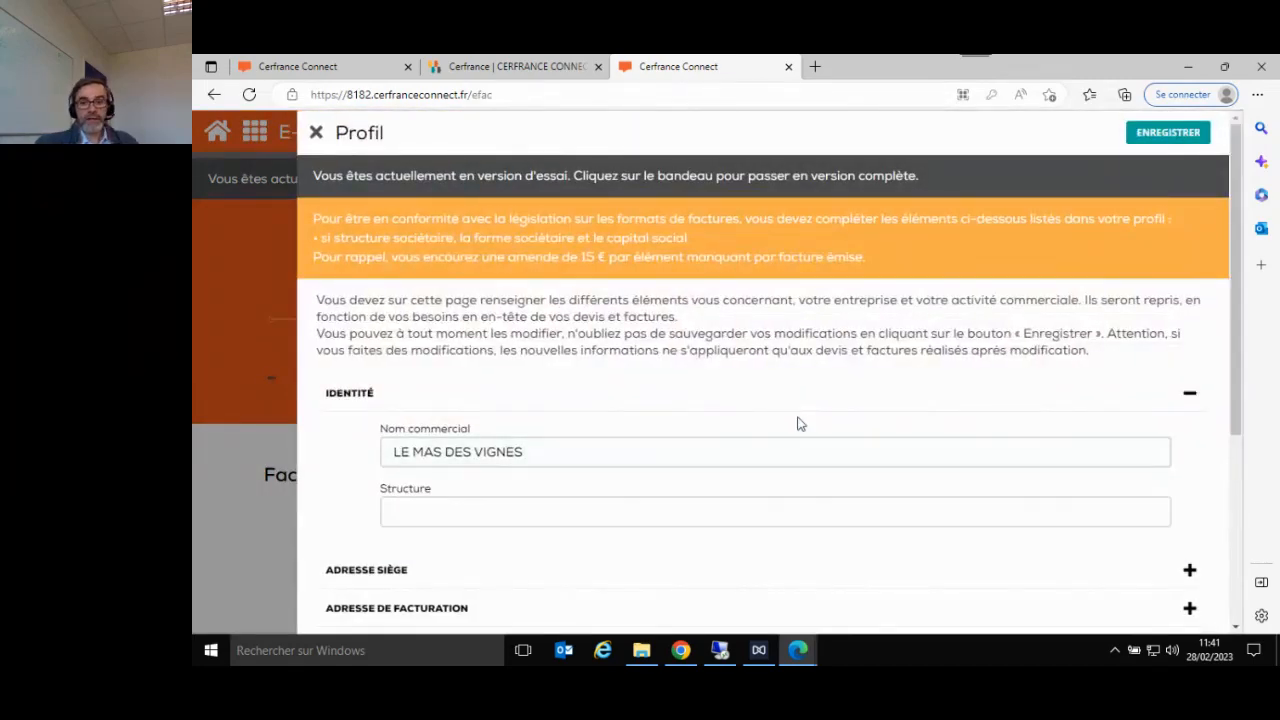
{"action": "left_click", "coordinate": [314, 132]}
- Open the company profile in the first Cerfrance Connect account and look through its list of sections
{"action": "left_click", "coordinate": [302, 70]}
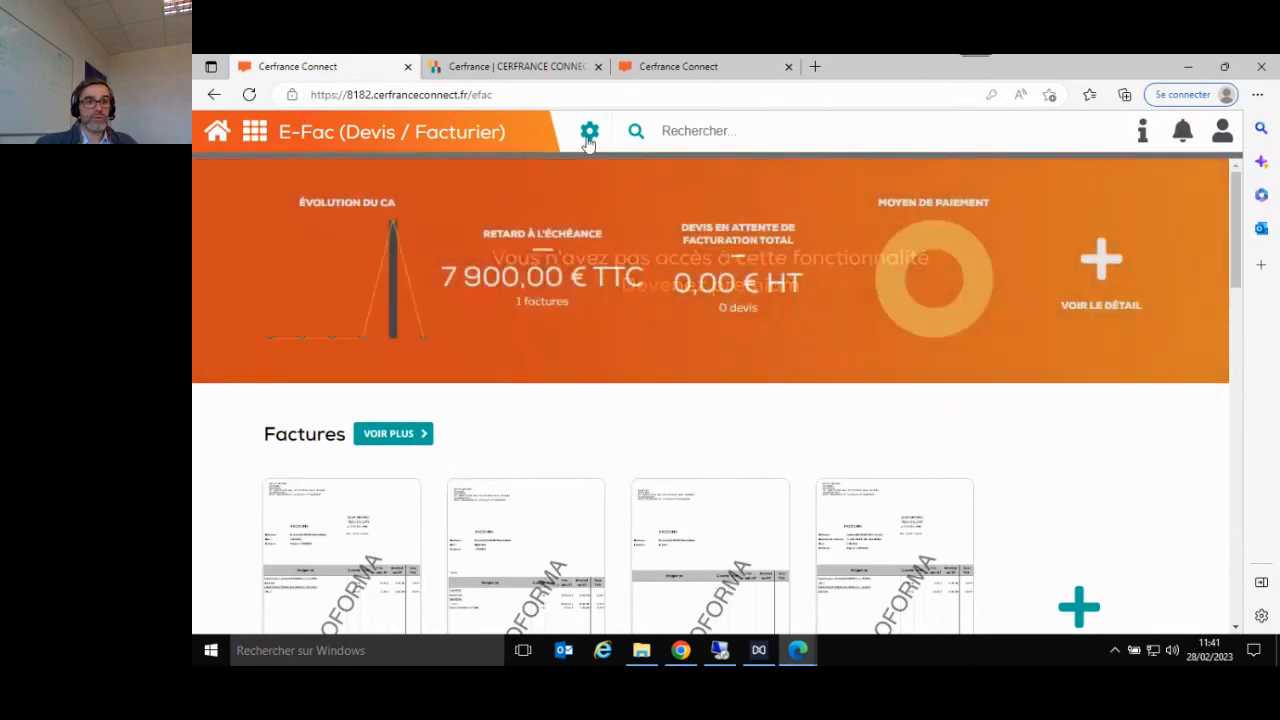
{"action": "left_click", "coordinate": [589, 133]}
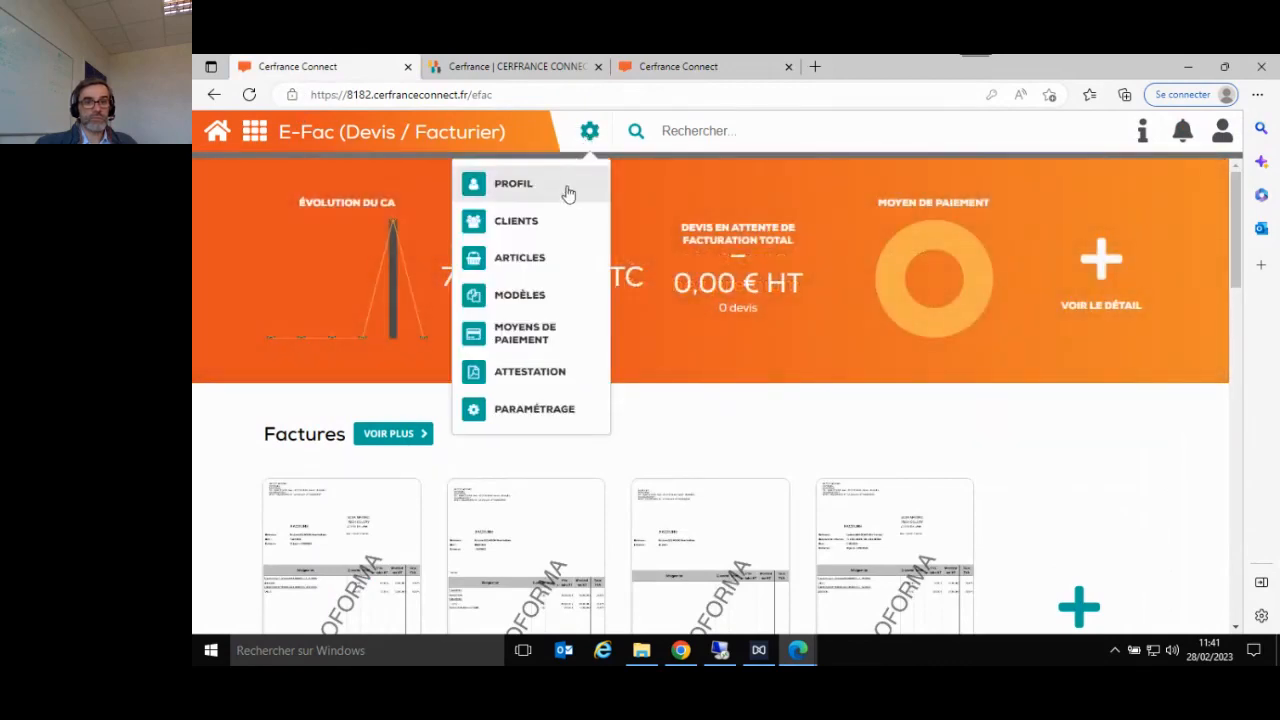
{"action": "left_click", "coordinate": [556, 195]}
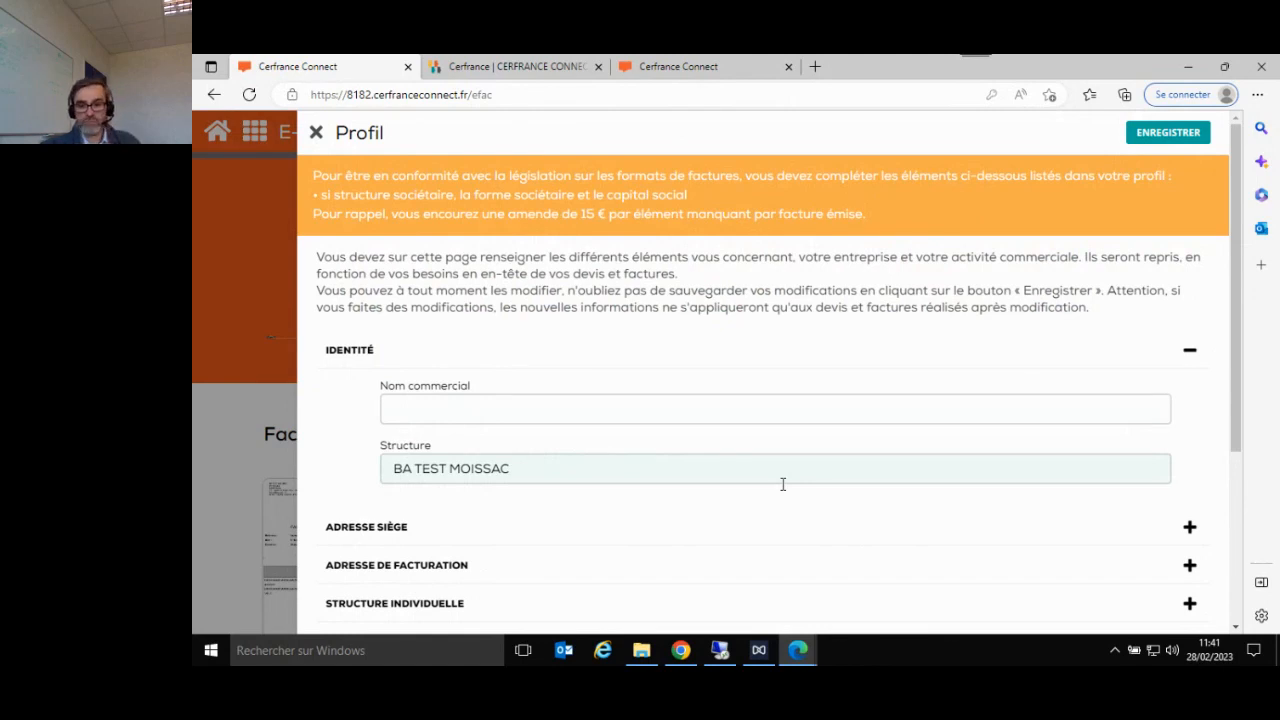
{"action": "scroll", "coordinate": [783, 484], "scroll_direction": "down", "scroll_amount": 3}
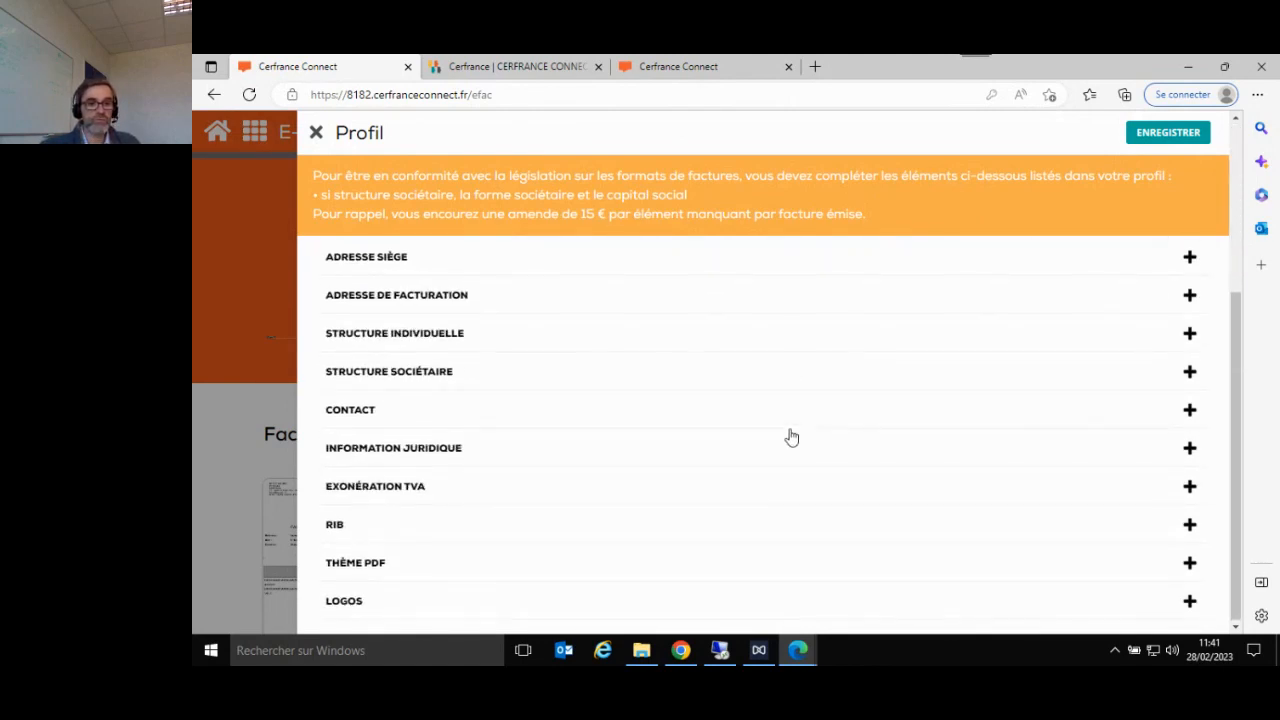
{"action": "scroll", "coordinate": [855, 455], "scroll_direction": "up", "scroll_amount": 2}
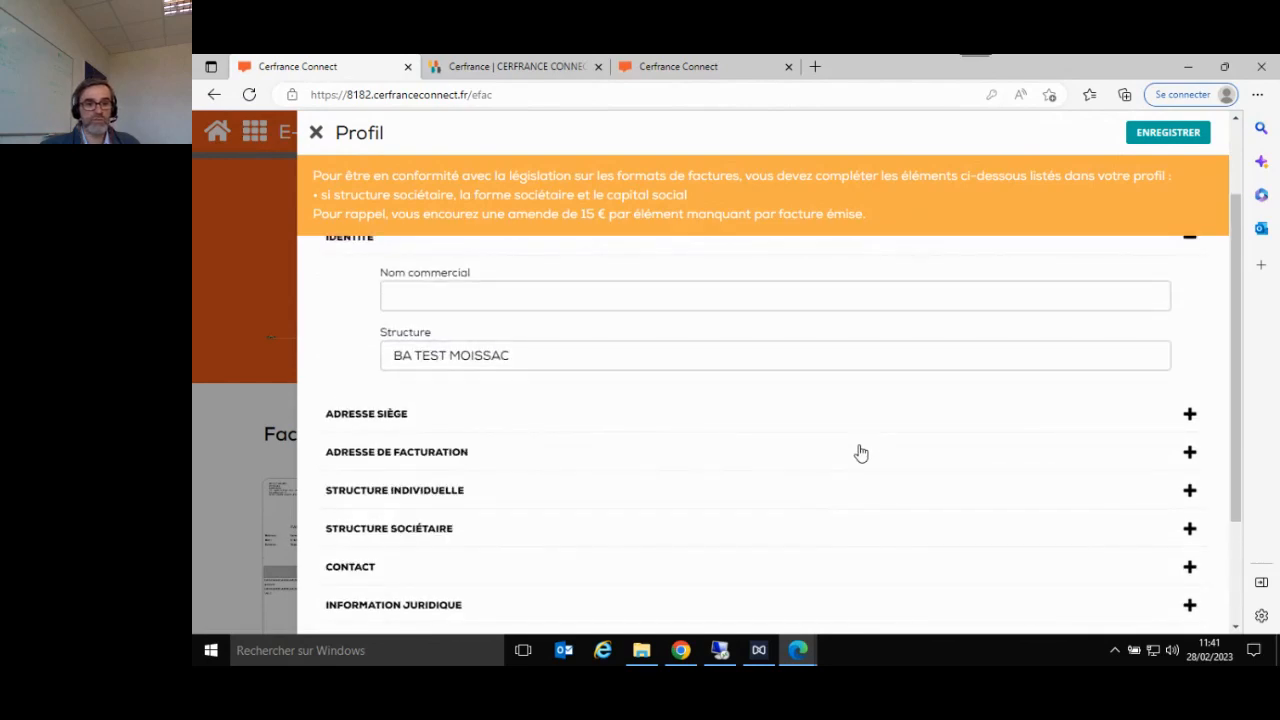
{"action": "scroll", "coordinate": [852, 457], "scroll_direction": "down", "scroll_amount": 2}
{"action": "scroll", "coordinate": [851, 457], "scroll_direction": "up", "scroll_amount": 2}
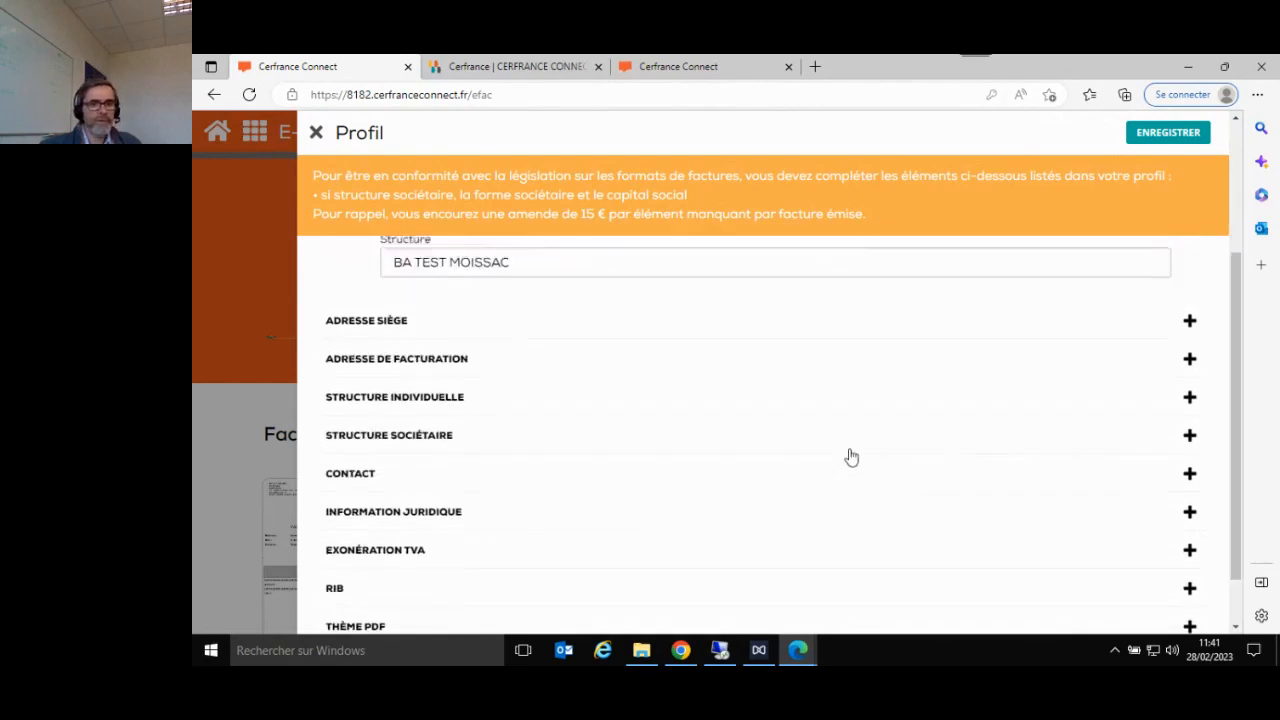
{"action": "scroll", "coordinate": [838, 433], "scroll_direction": "up", "scroll_amount": 2}
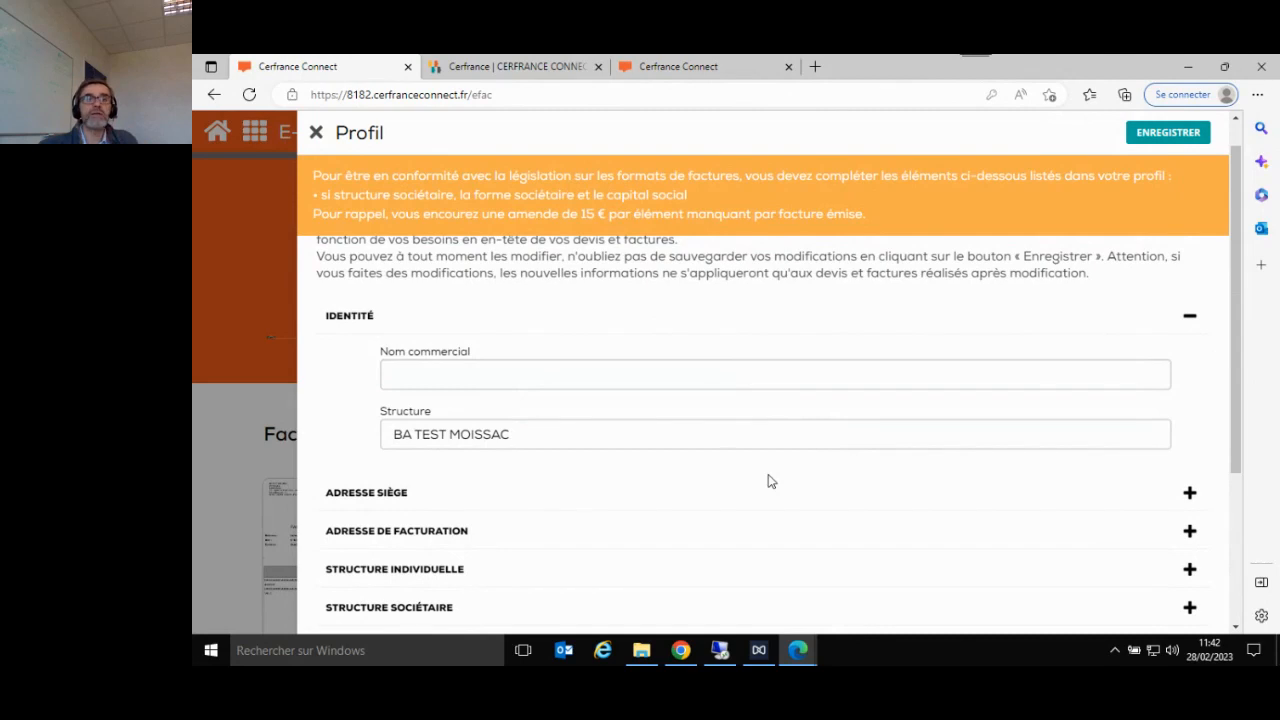
- In the Structure sociétaire section, set the Forme sociétaire to EARL and the Capital social to 1500, and save the profile
{"action": "scroll", "coordinate": [720, 480], "scroll_direction": "down", "scroll_amount": 2}
{"action": "left_click", "coordinate": [477, 458]}
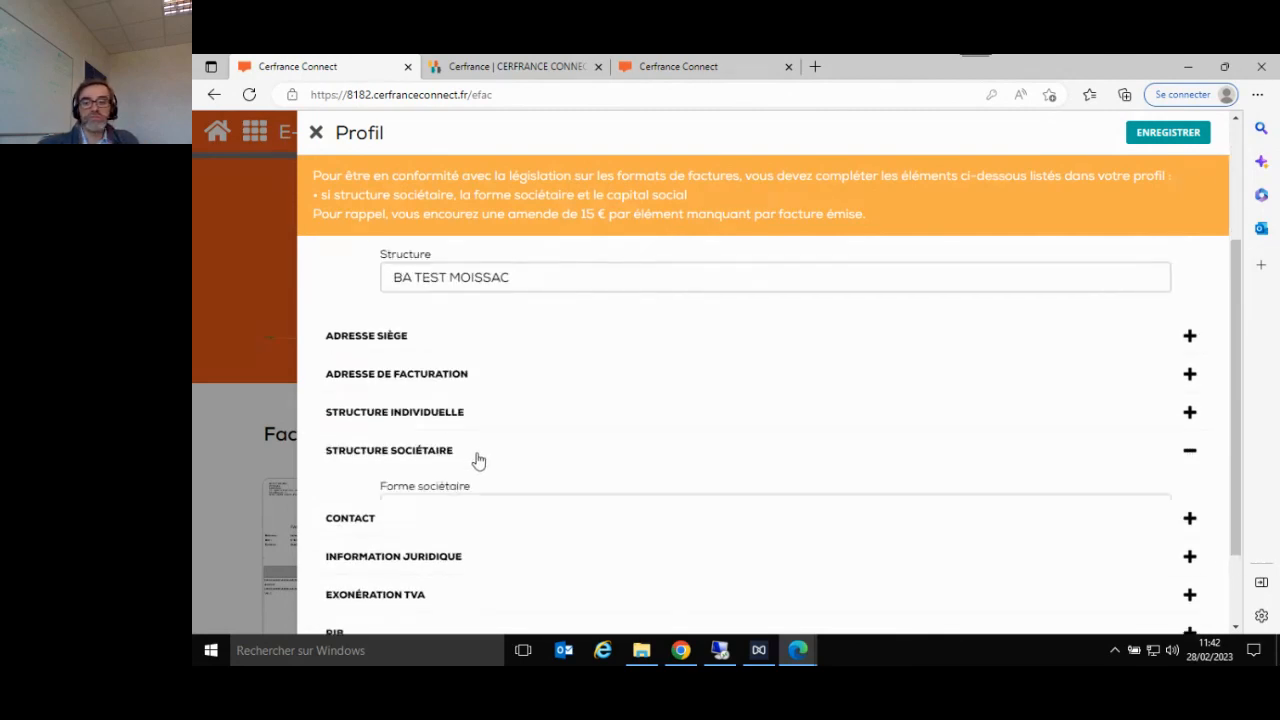
{"action": "left_click", "coordinate": [471, 518]}
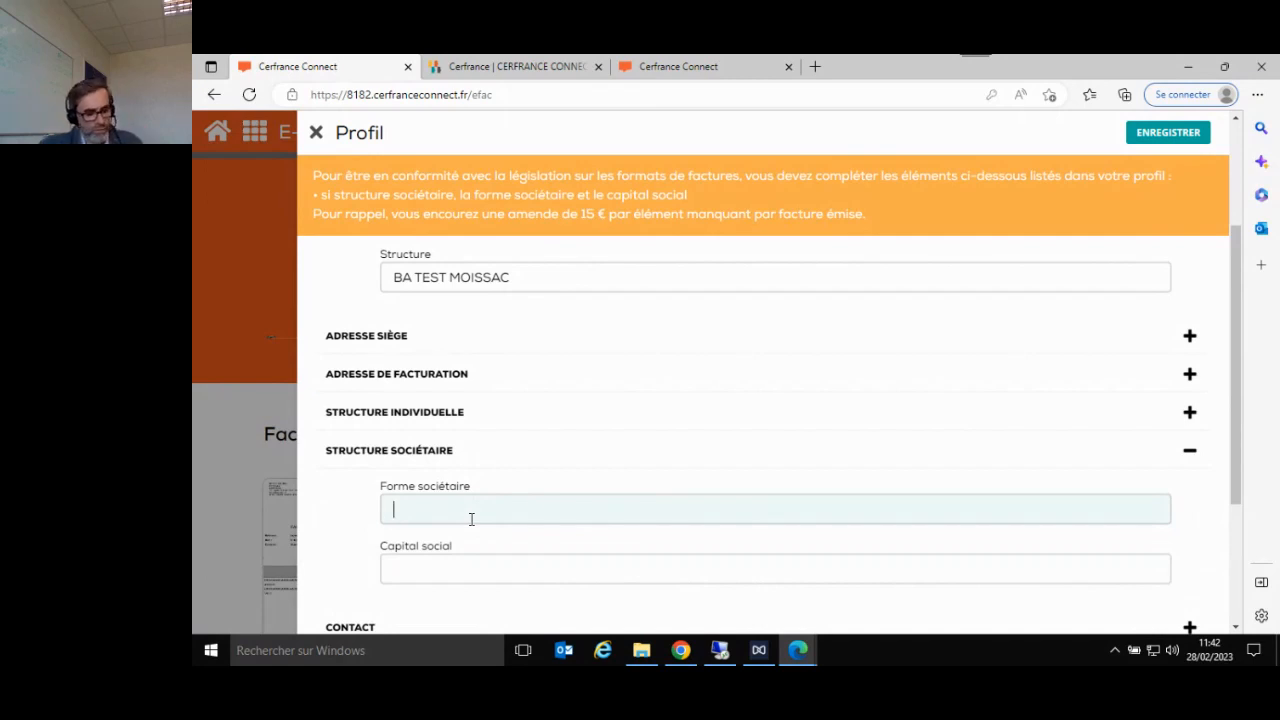
{"action": "type", "text": "ea"}
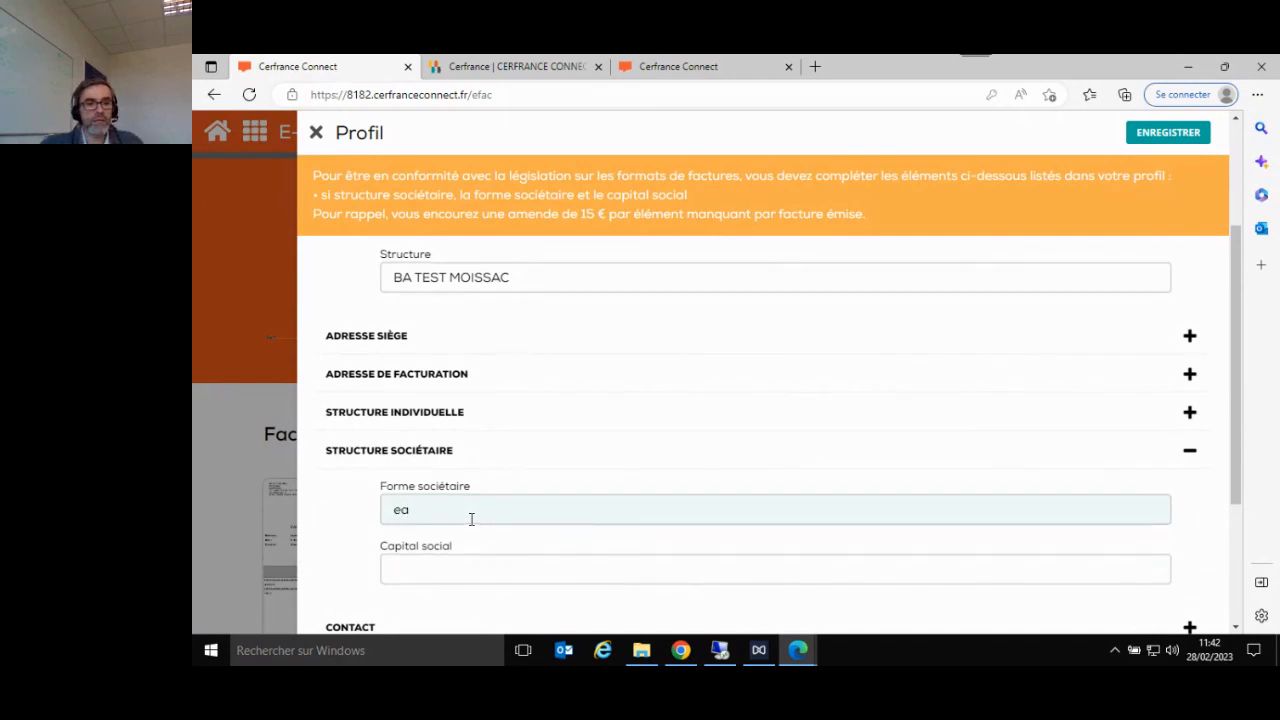
{"action": "key", "text": "BackSpace"}
{"action": "key", "text": "BackSpace"}
{"action": "type", "text": "EARL"}
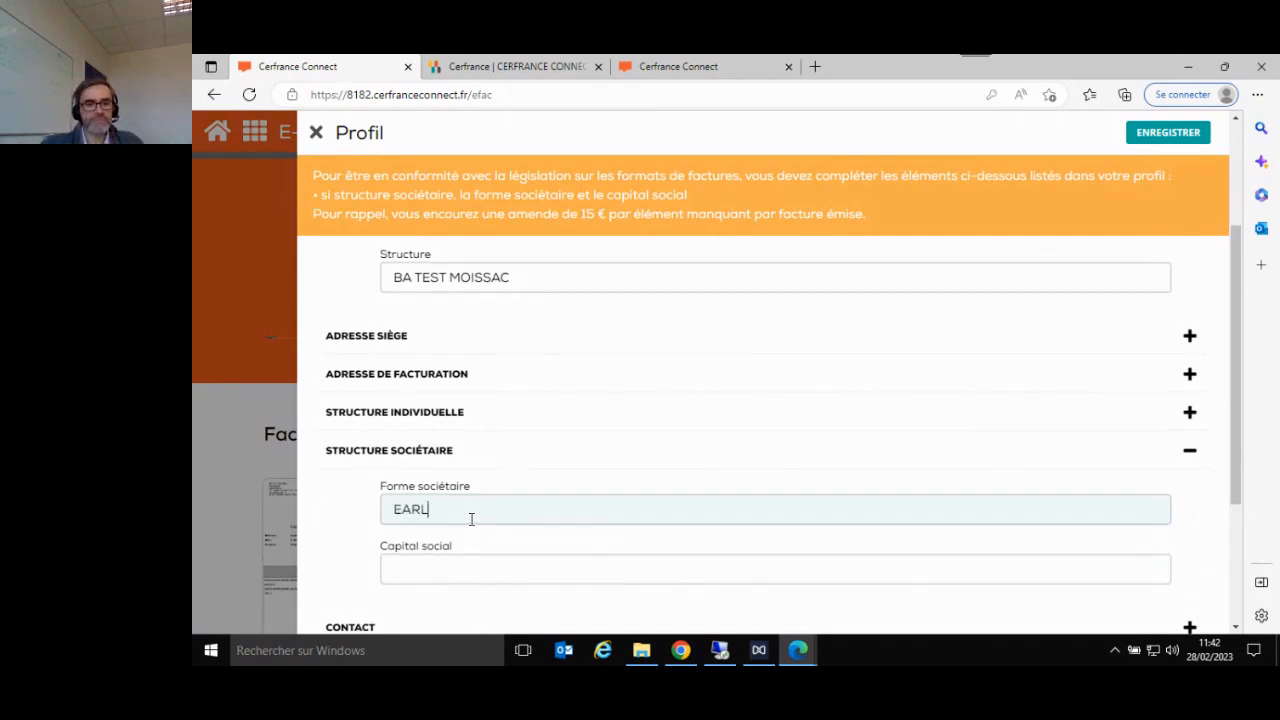
{"action": "key", "text": "Tab"}
{"action": "type", "text": "1500"}
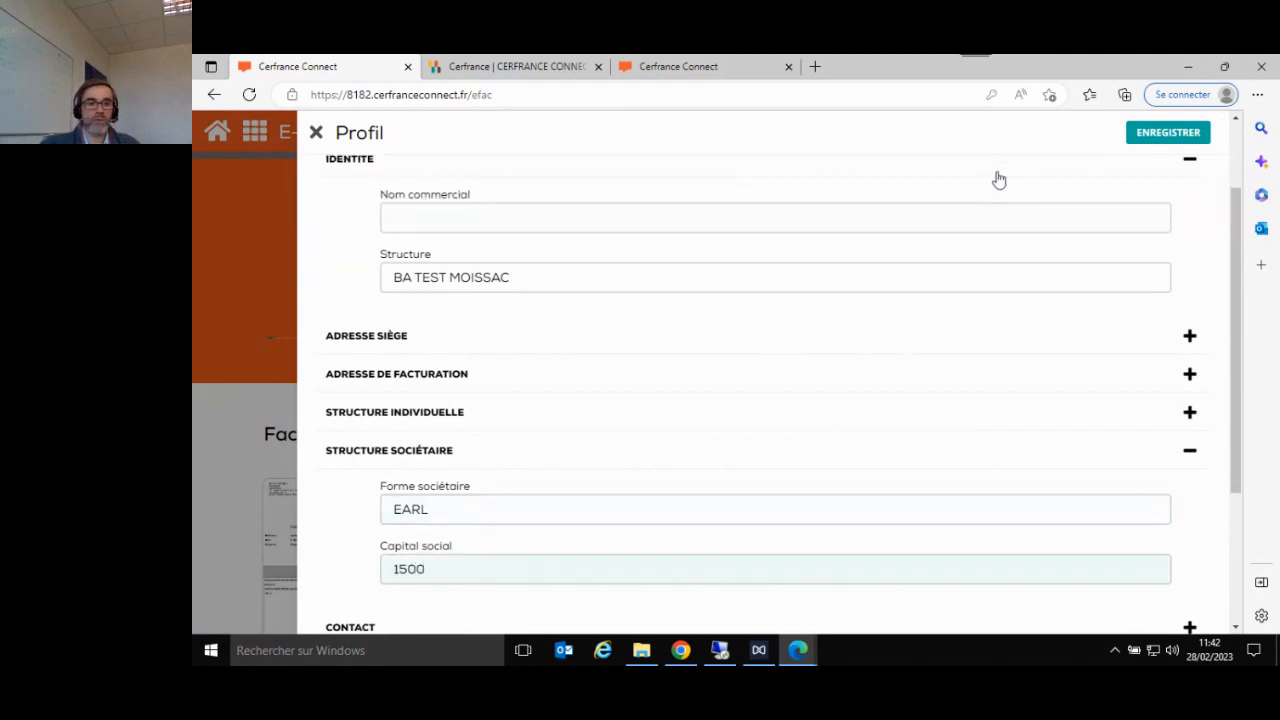
{"action": "left_click", "coordinate": [1146, 141]}
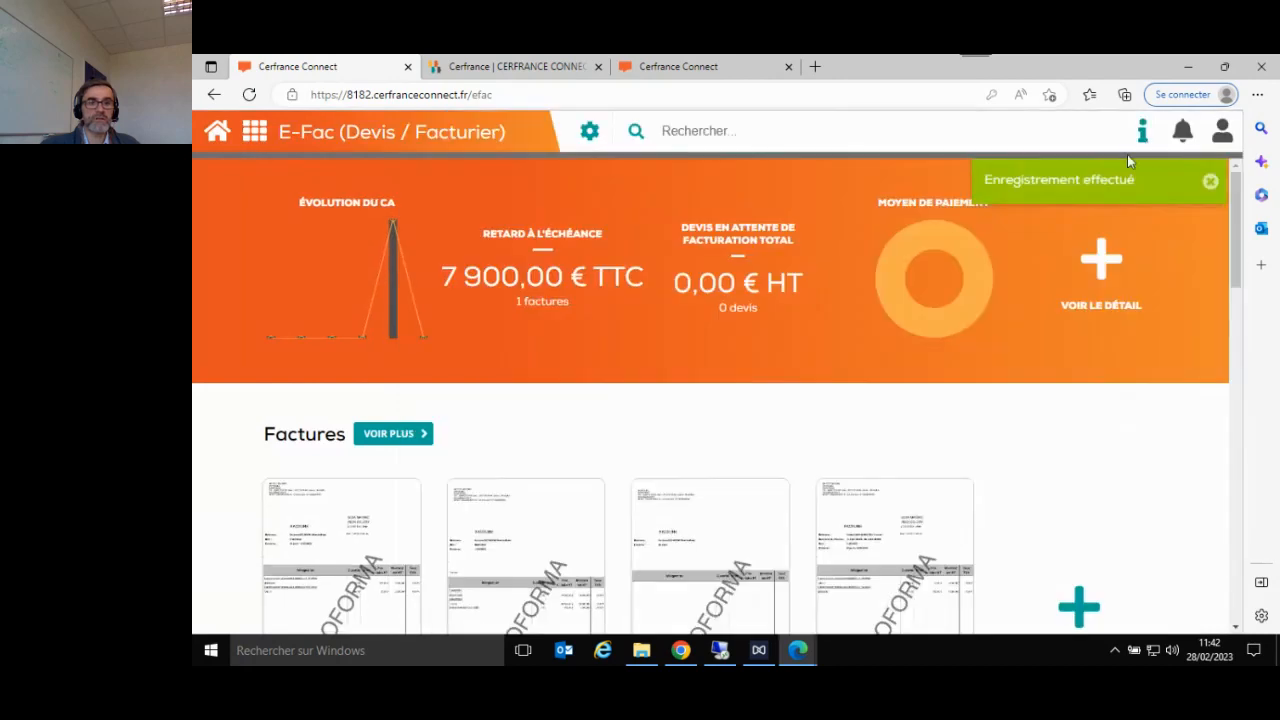
- Reopen the saved company profile and review its Identité fields, Nom commercial and Structure
{"action": "left_click", "coordinate": [589, 131]}
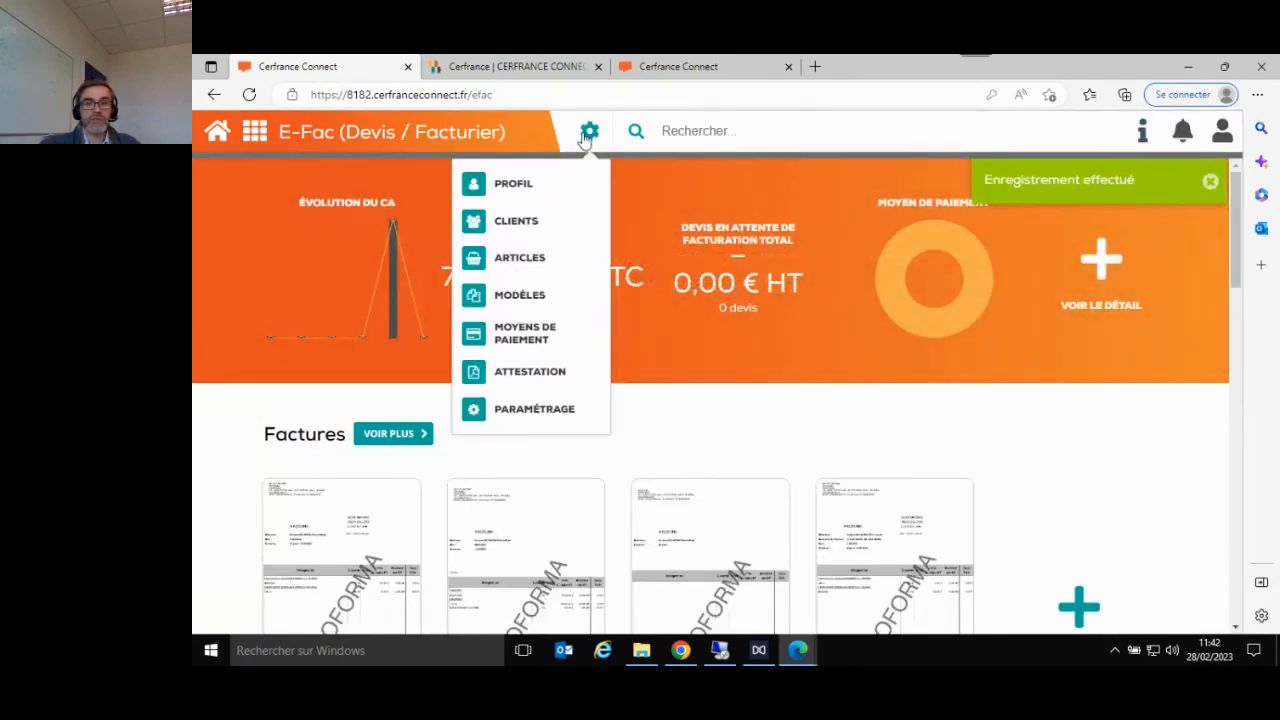
{"action": "left_click", "coordinate": [563, 189]}
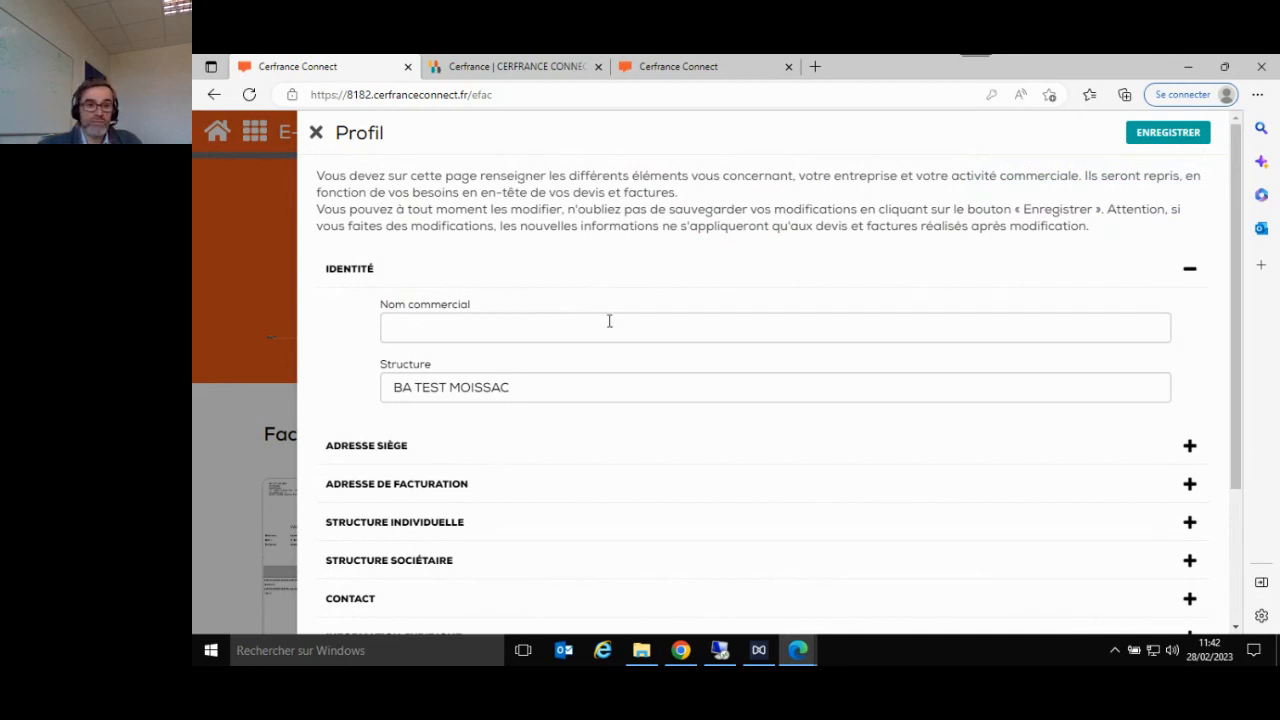
{"action": "scroll", "coordinate": [700, 449], "scroll_direction": "down", "scroll_amount": 2}
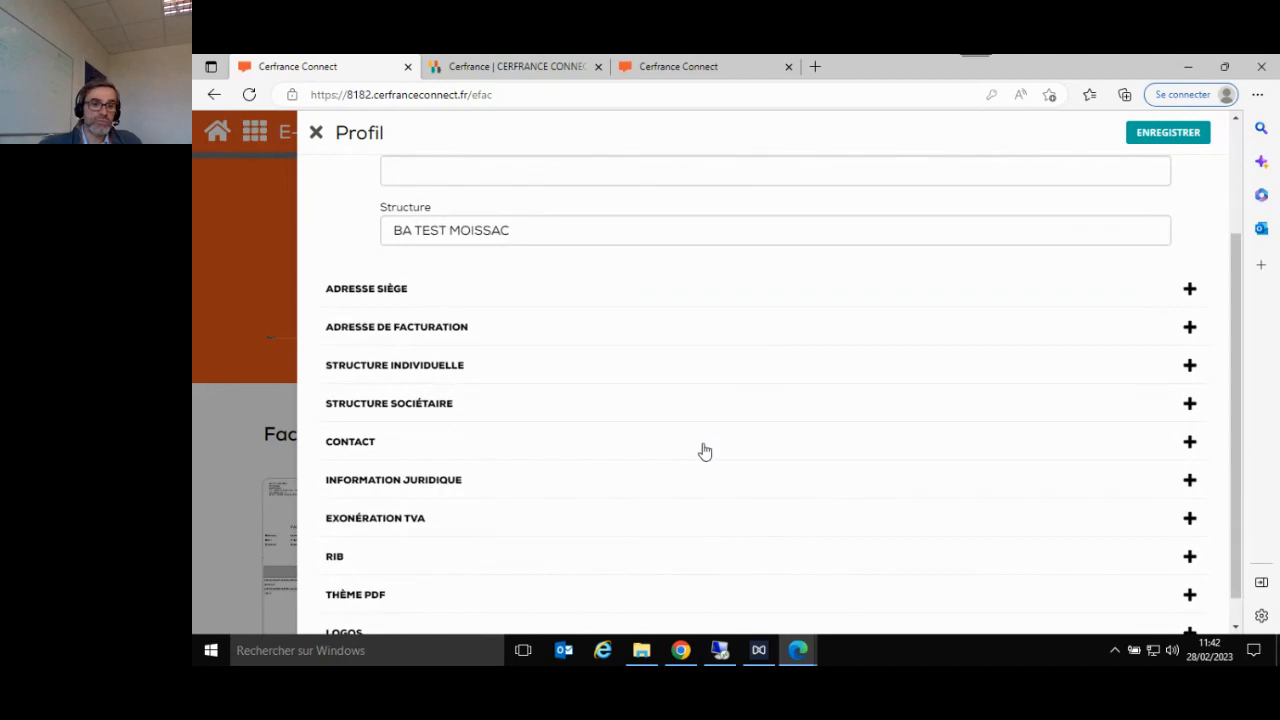
{"action": "scroll", "coordinate": [703, 449], "scroll_direction": "up", "scroll_amount": 2}
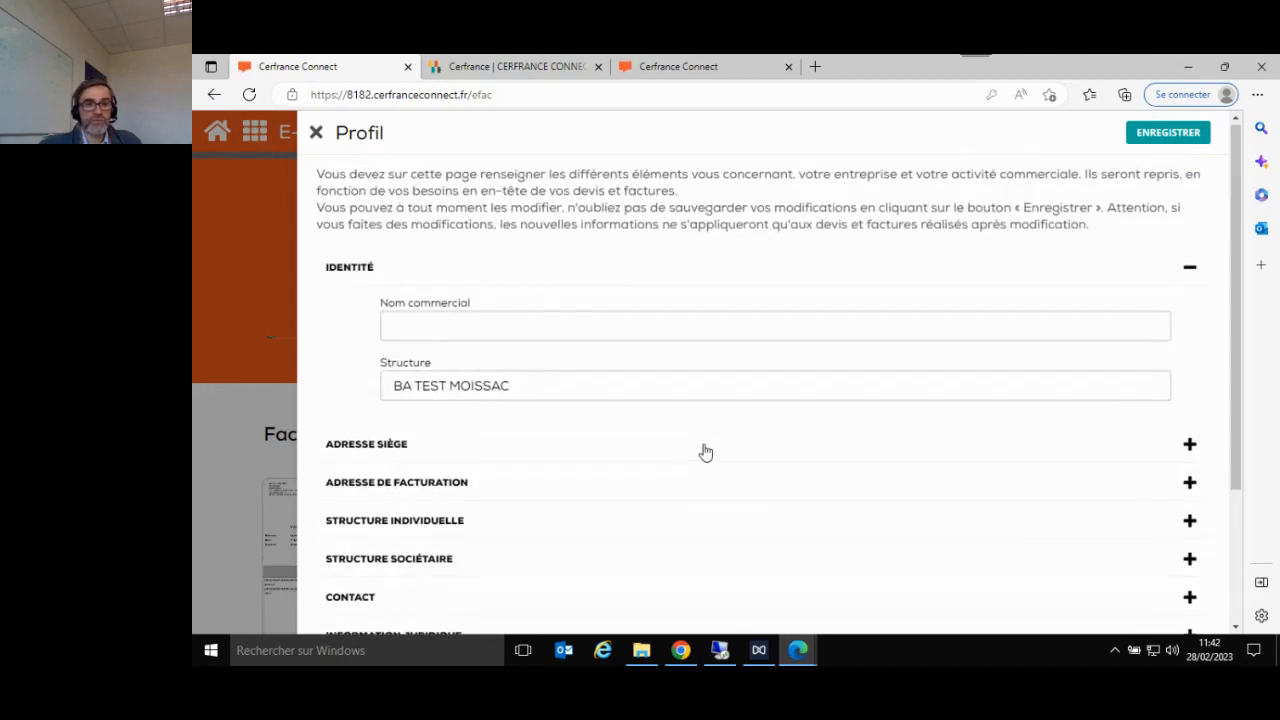
{"action": "left_click", "coordinate": [508, 335]}
{"action": "left_click", "coordinate": [698, 400]}
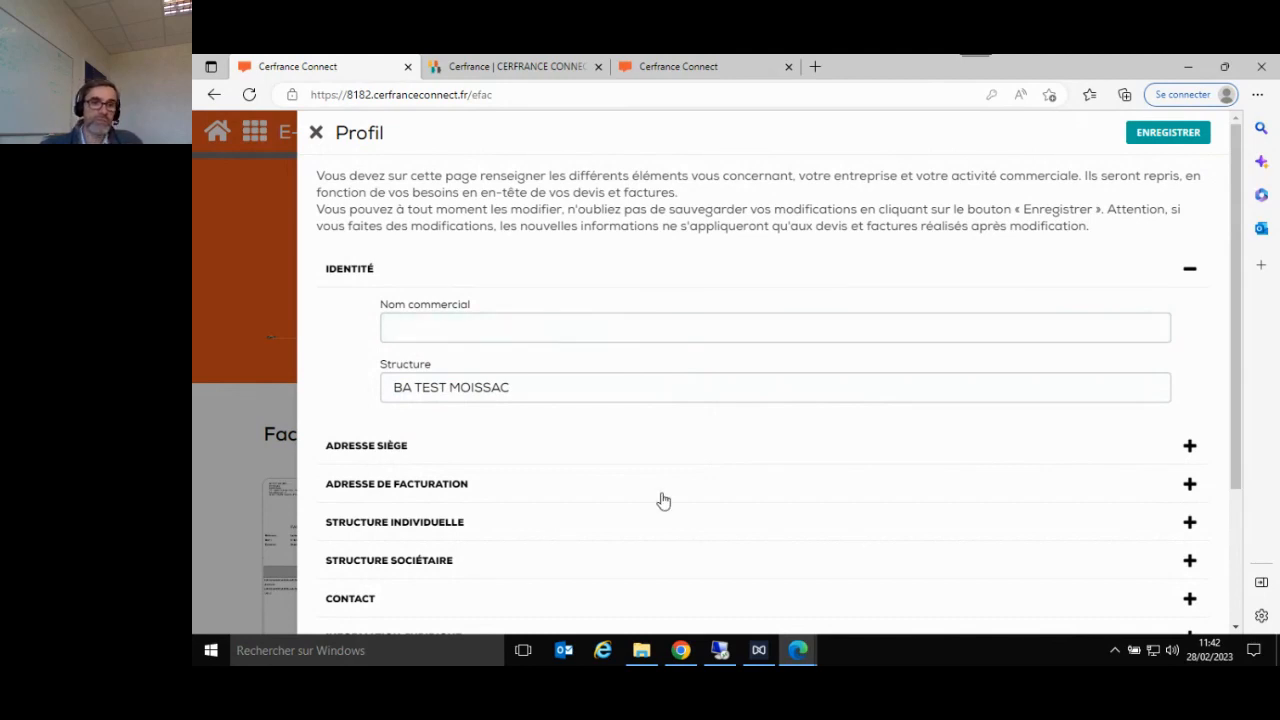
- Review the Adresse siège and Structure individuelle sections of the profile, collapsing each one after viewing it
{"action": "scroll", "coordinate": [663, 500], "scroll_direction": "down", "scroll_amount": 2}
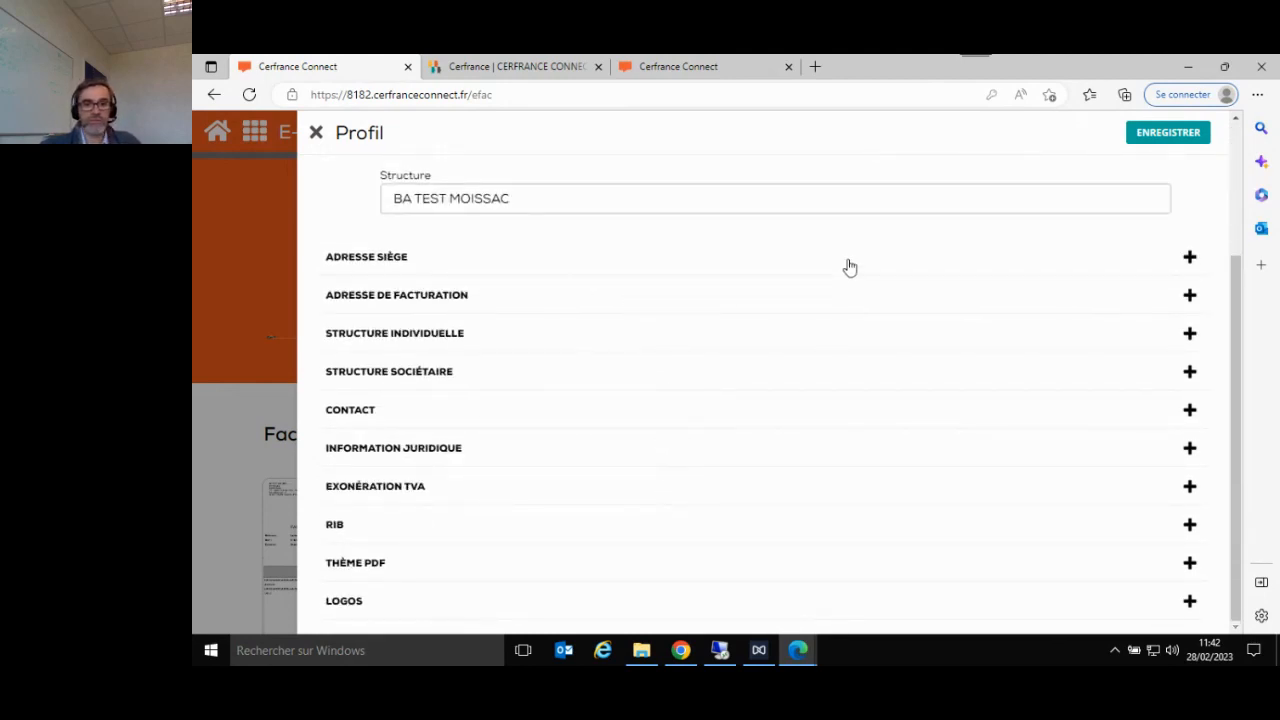
{"action": "left_click", "coordinate": [849, 267]}
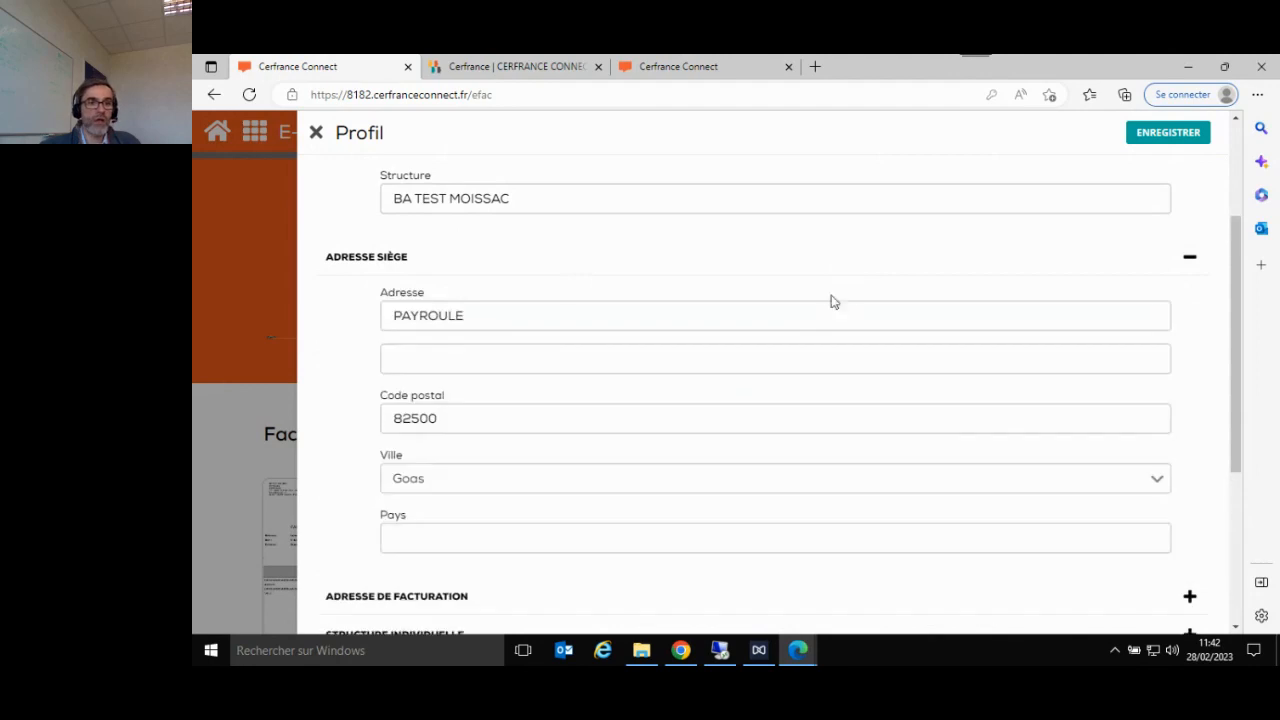
{"action": "left_click", "coordinate": [1187, 260]}
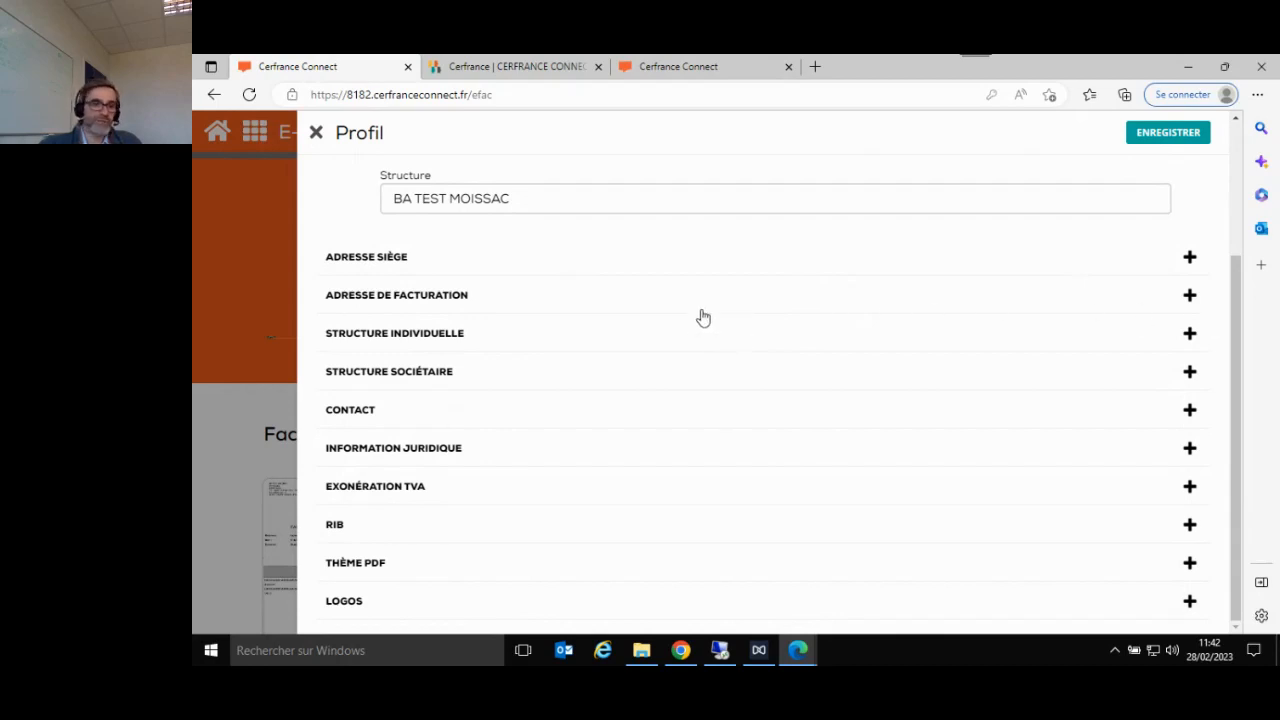
{"action": "left_click", "coordinate": [620, 347]}
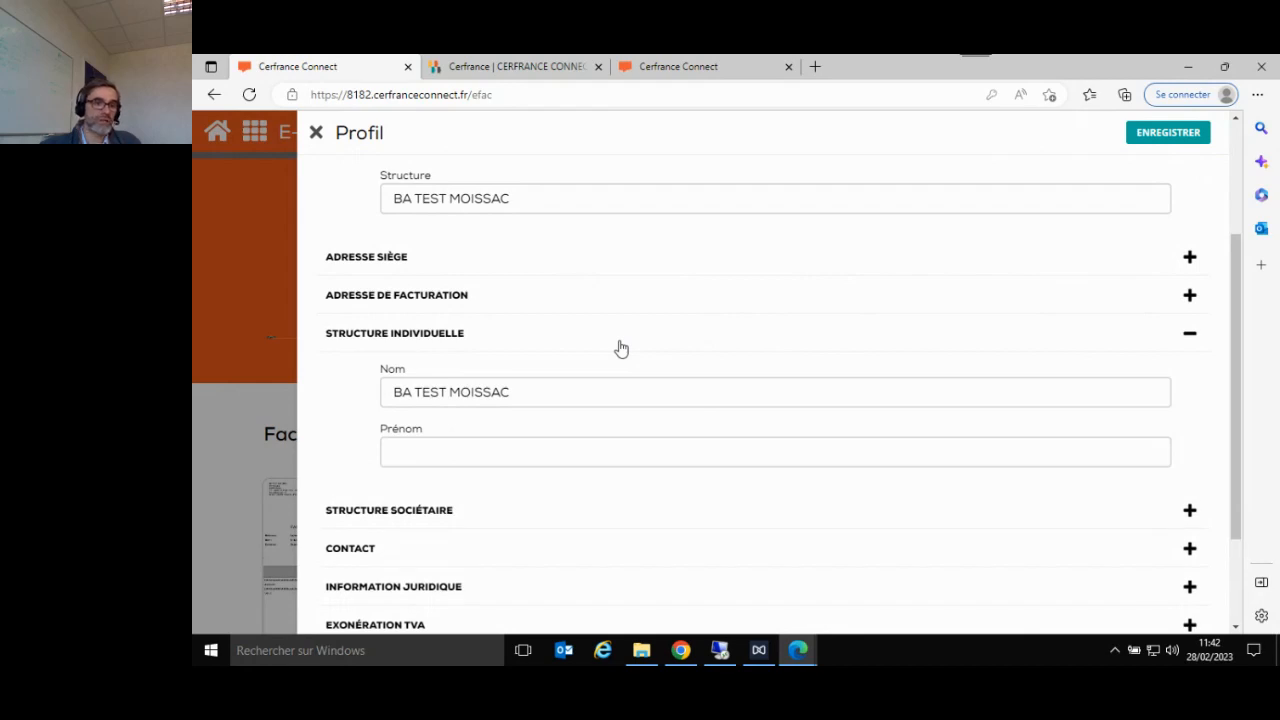
{"action": "left_click", "coordinate": [620, 347]}
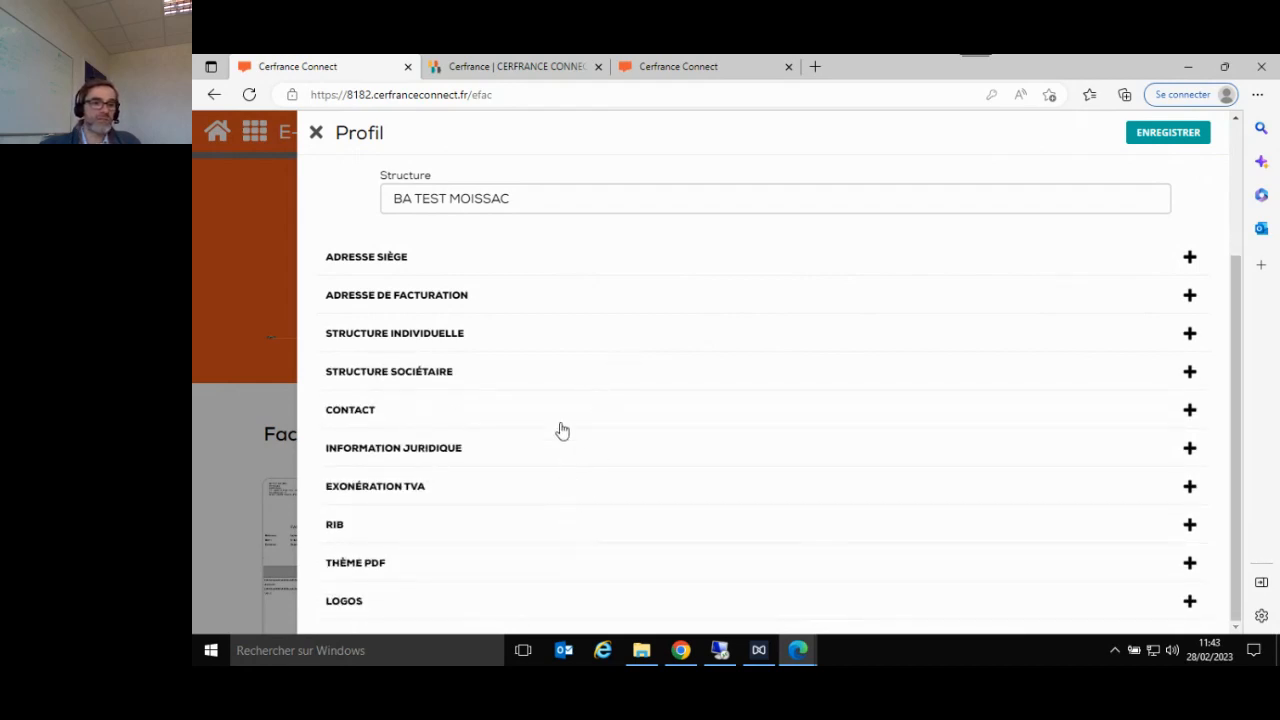
- Examine the phone, fax, e-mail and website fields in the Contact section and collapse it
{"action": "left_click", "coordinate": [614, 424]}
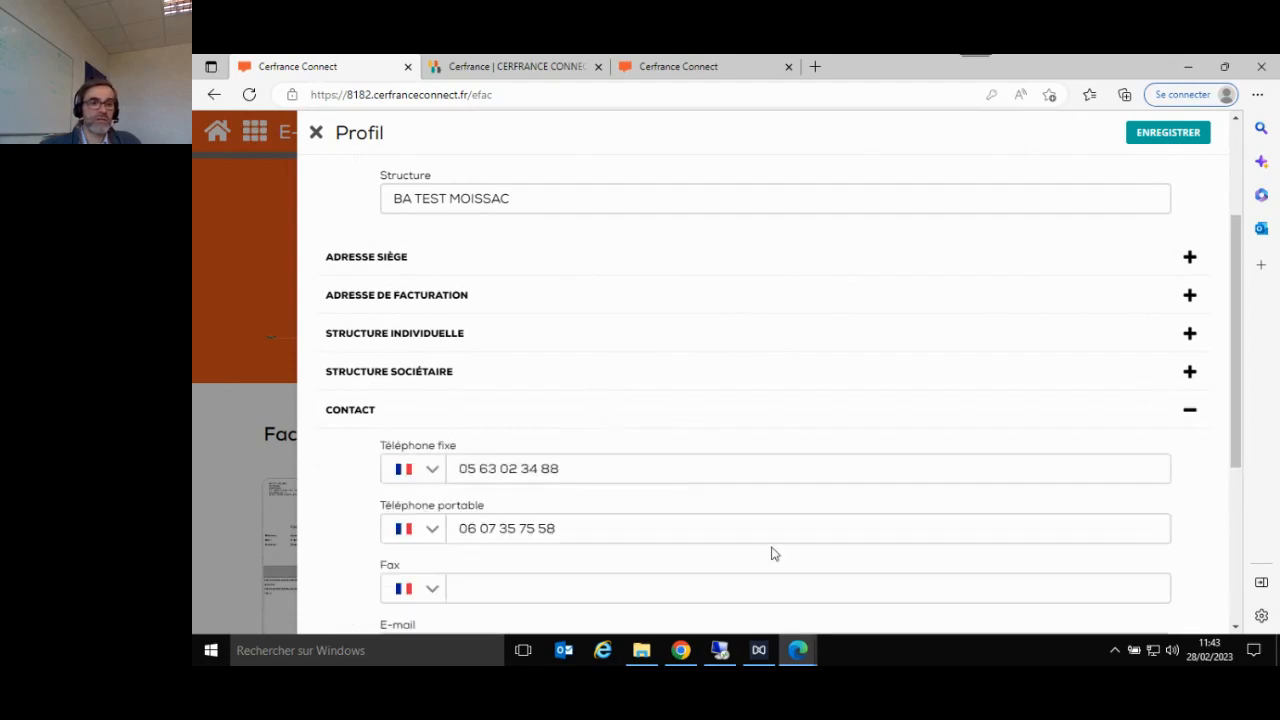
{"action": "scroll", "coordinate": [790, 535], "scroll_direction": "down", "scroll_amount": 2}
{"action": "scroll", "coordinate": [717, 477], "scroll_direction": "up", "scroll_amount": 1}
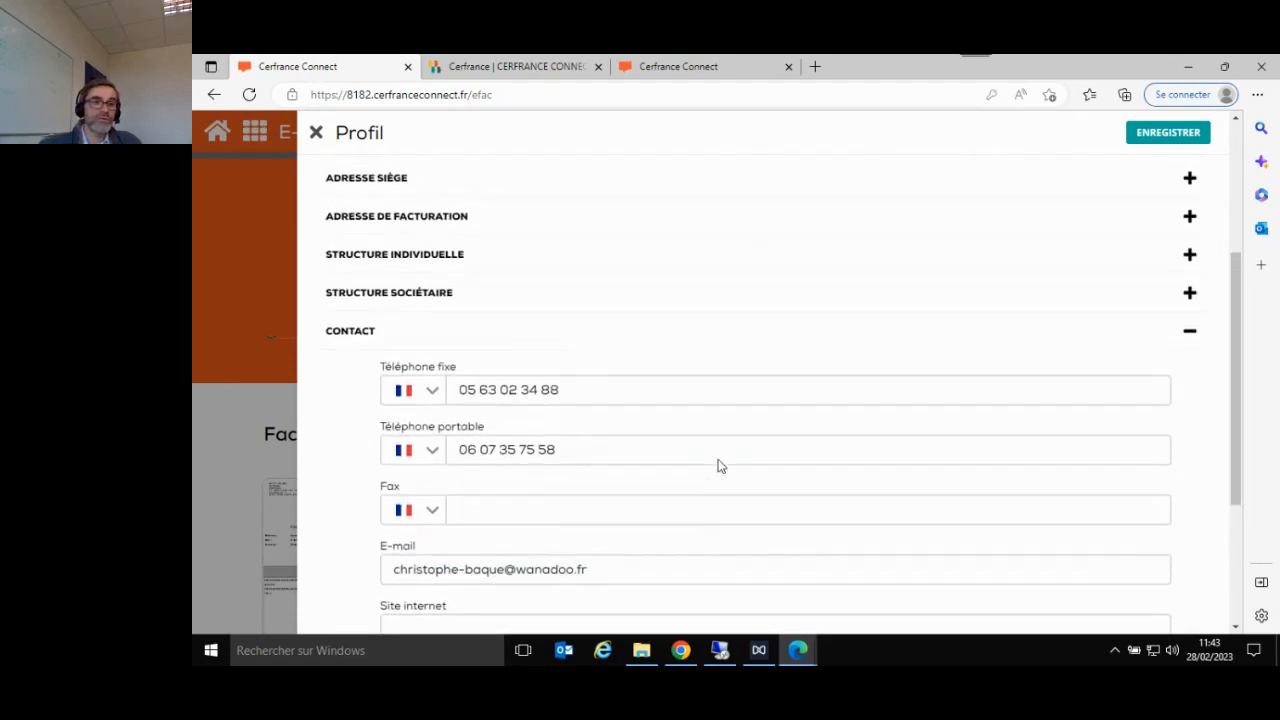
{"action": "left_click", "coordinate": [1190, 332]}
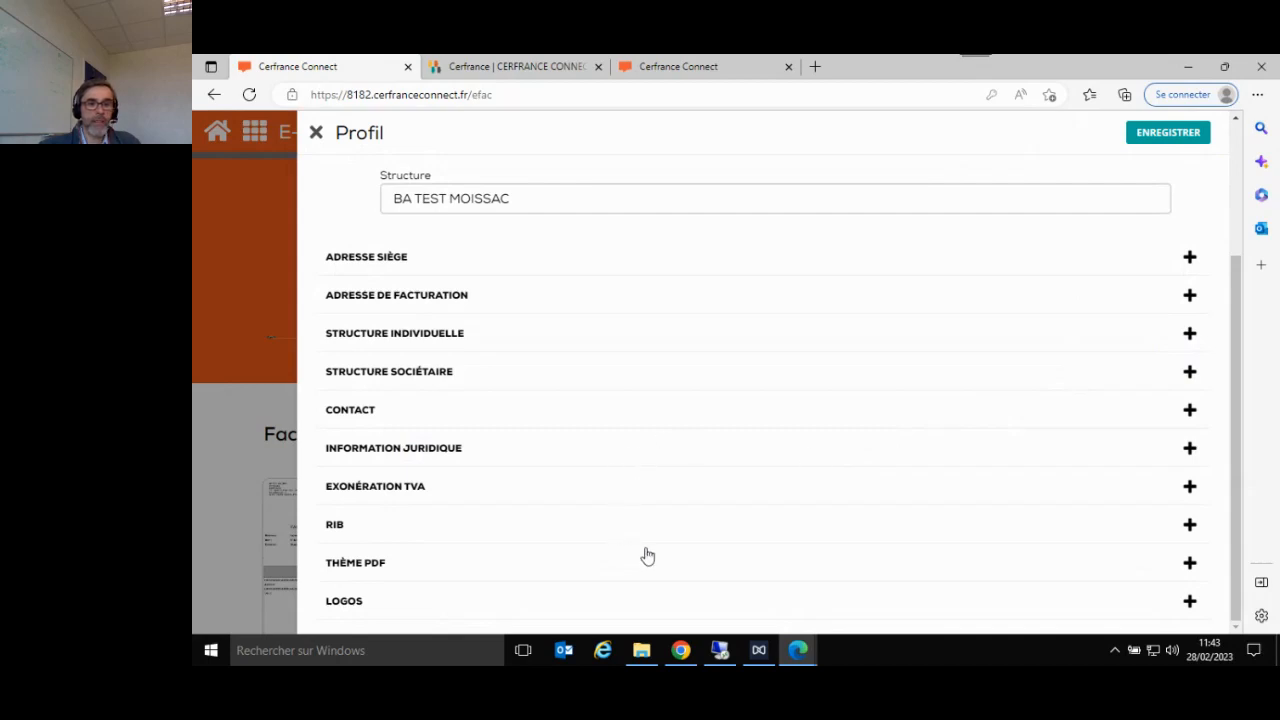
- Look at the choices available for Exonération de TVA without selecting one, and expand the RIB section
{"action": "left_click", "coordinate": [1190, 489]}
{"action": "scroll", "coordinate": [1168, 497], "scroll_direction": "down", "scroll_amount": 1}
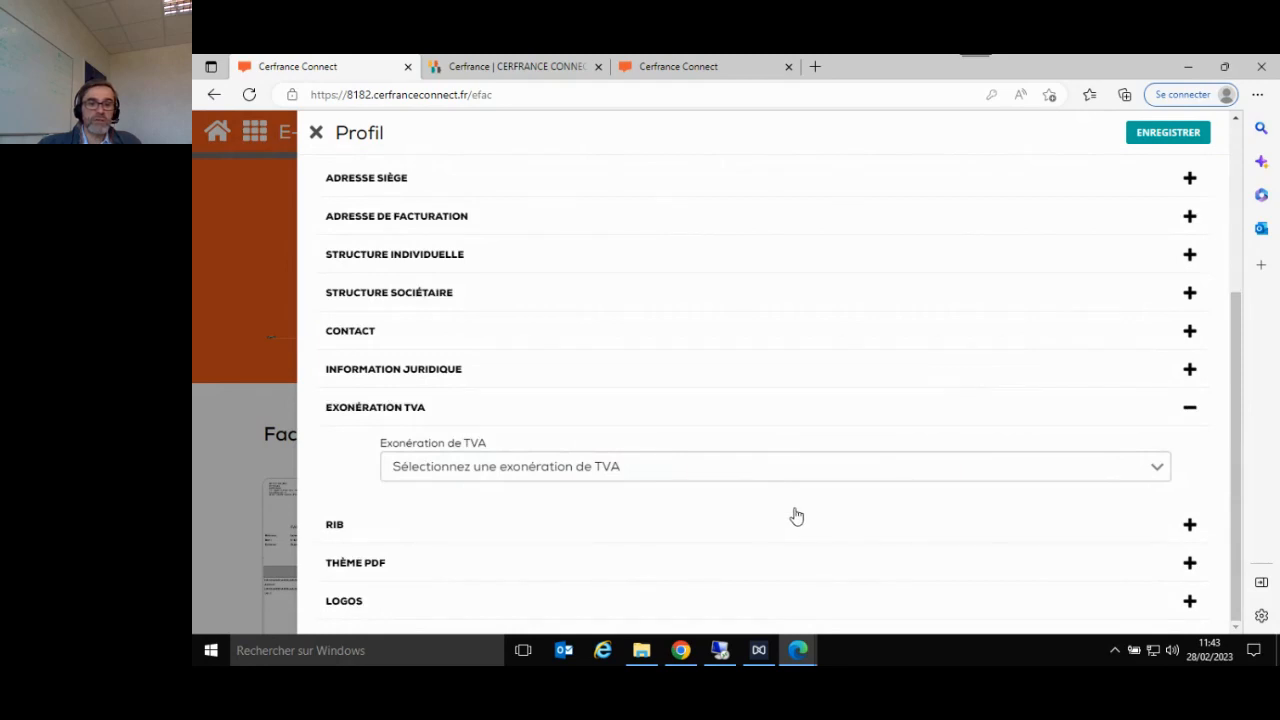
{"action": "left_click", "coordinate": [1157, 472]}
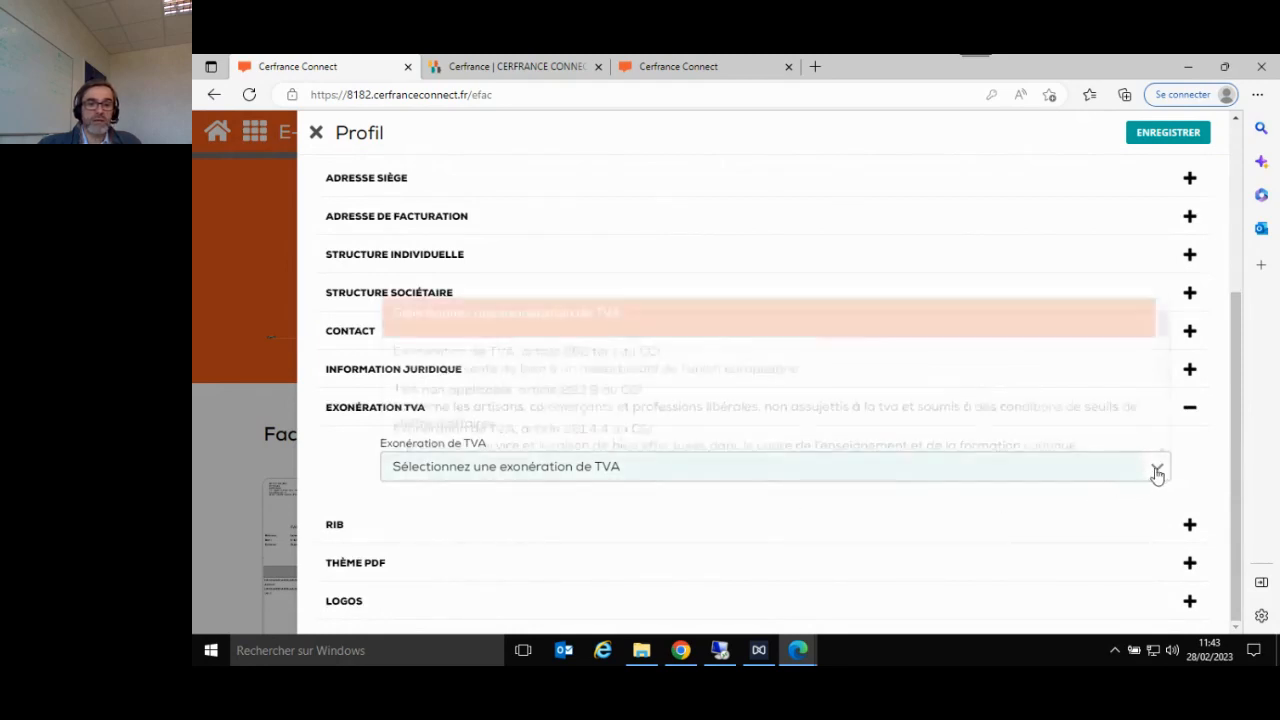
{"action": "left_click", "coordinate": [1071, 544]}
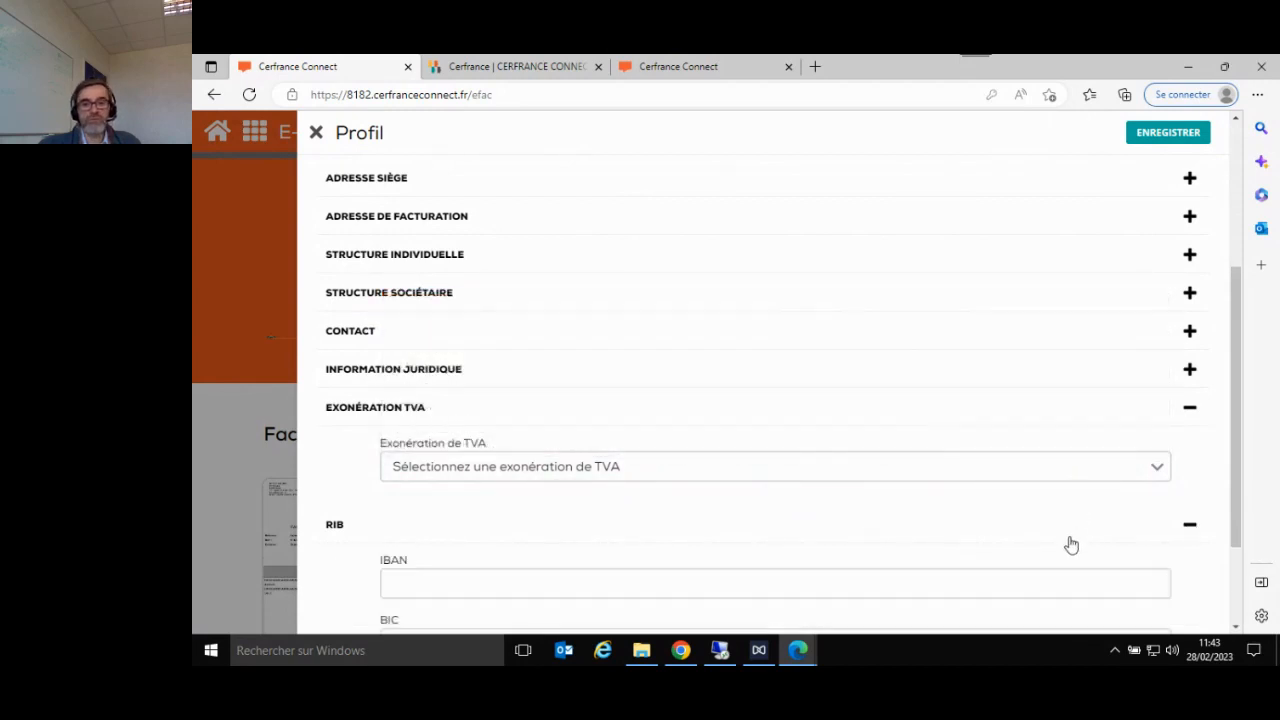
- Collapse the Exonération TVA section, review the IBAN and BIC fields under RIB, and collapse that section
{"action": "left_click", "coordinate": [1189, 409]}
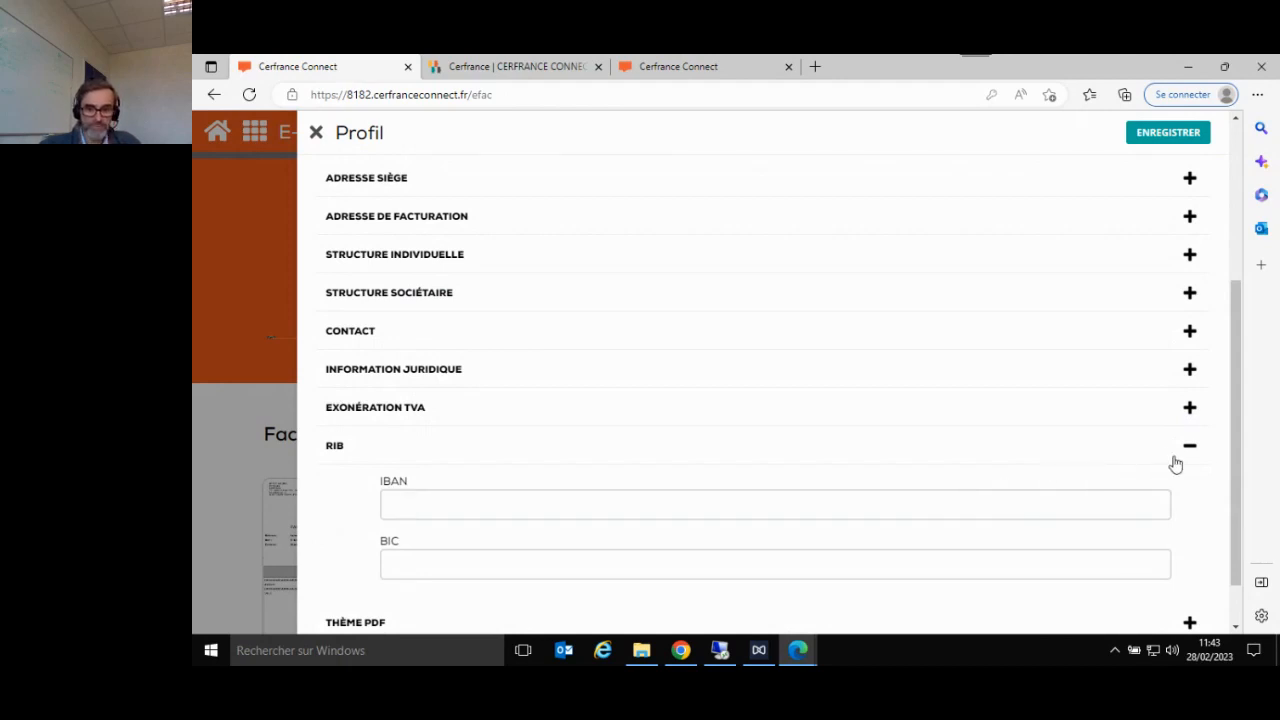
{"action": "scroll", "coordinate": [617, 491], "scroll_direction": "down", "scroll_amount": 1}
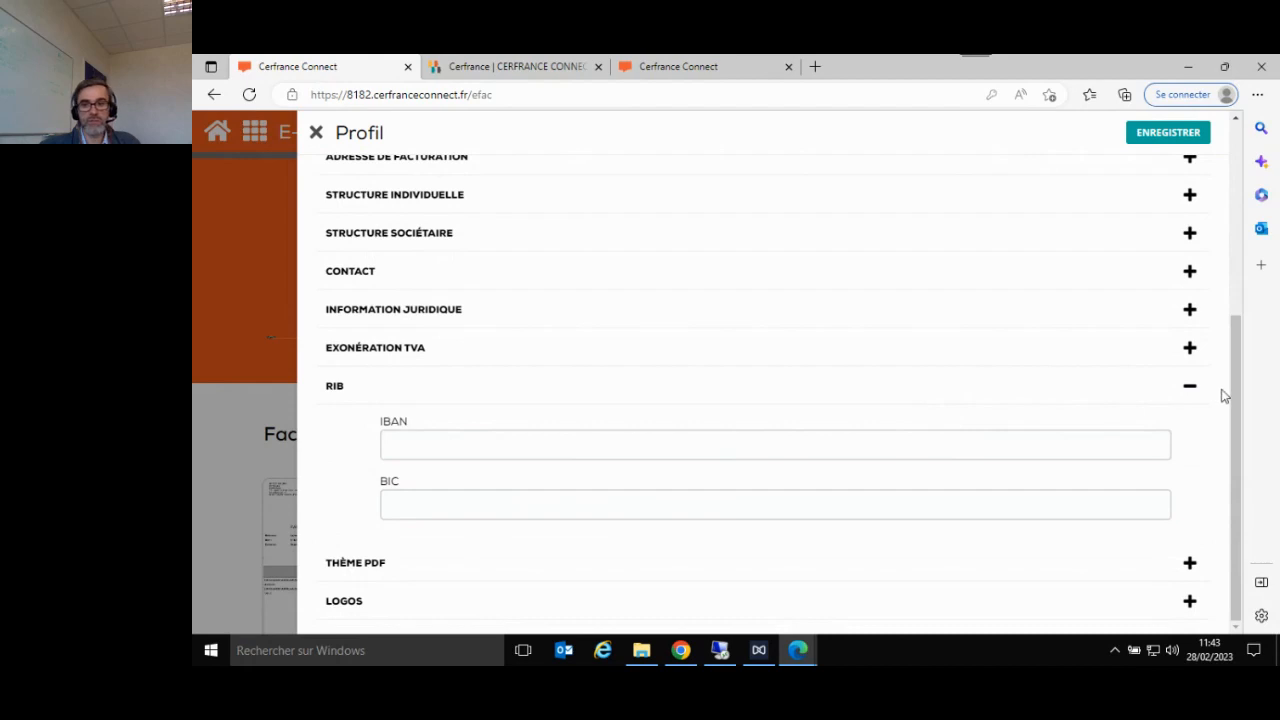
{"action": "left_click", "coordinate": [1190, 391]}
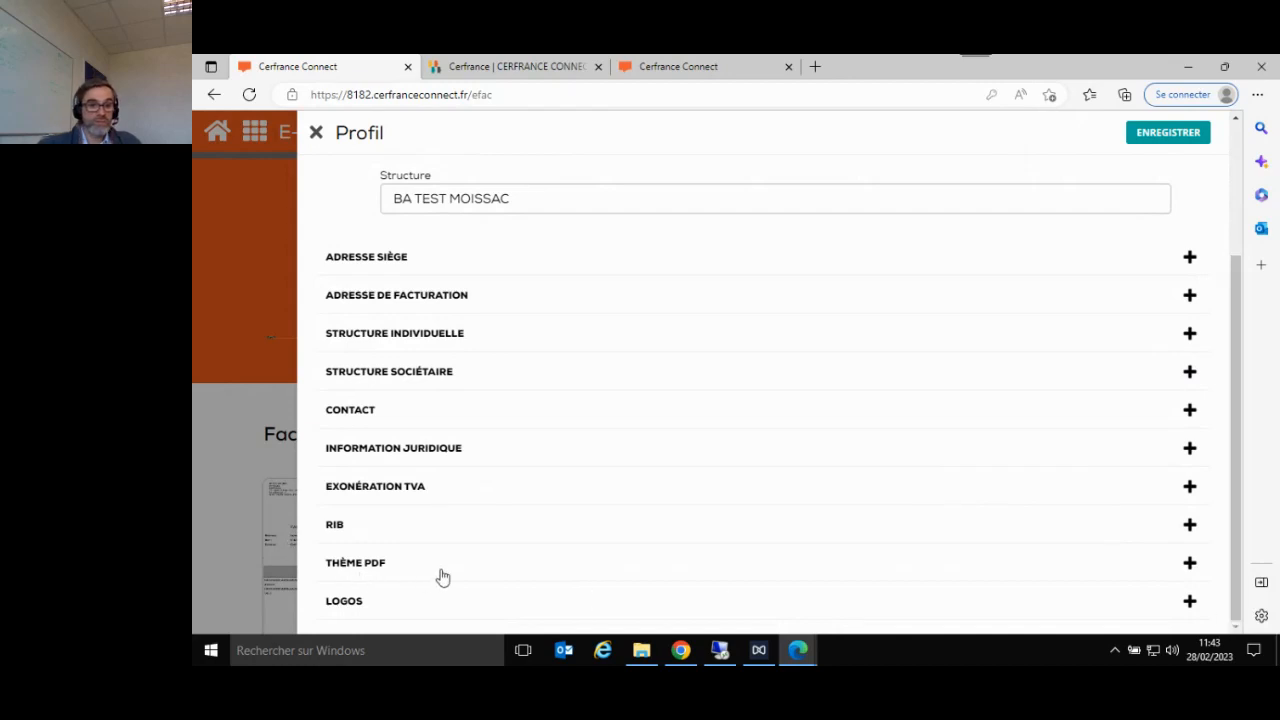
- Examine the background and text colour settings for the table's important fields under Thème PDF and collapse the section
{"action": "left_click", "coordinate": [505, 567]}
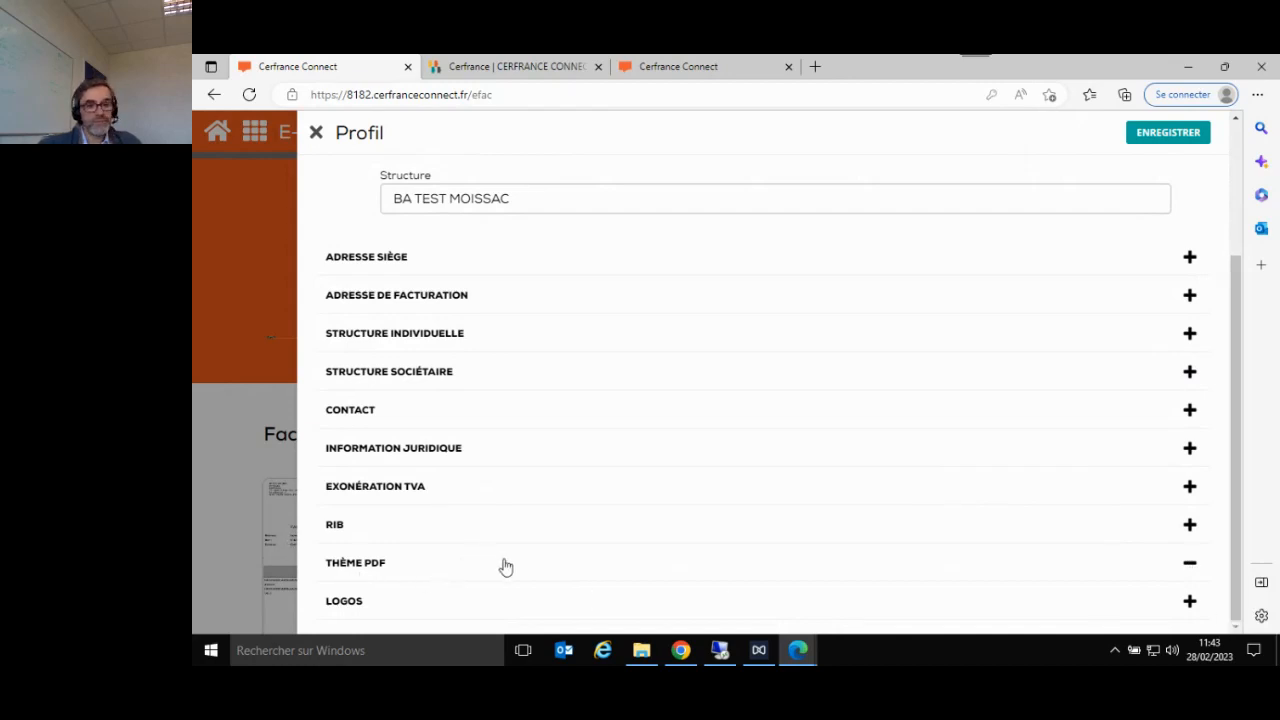
{"action": "scroll", "coordinate": [603, 532], "scroll_direction": "down", "scroll_amount": 2}
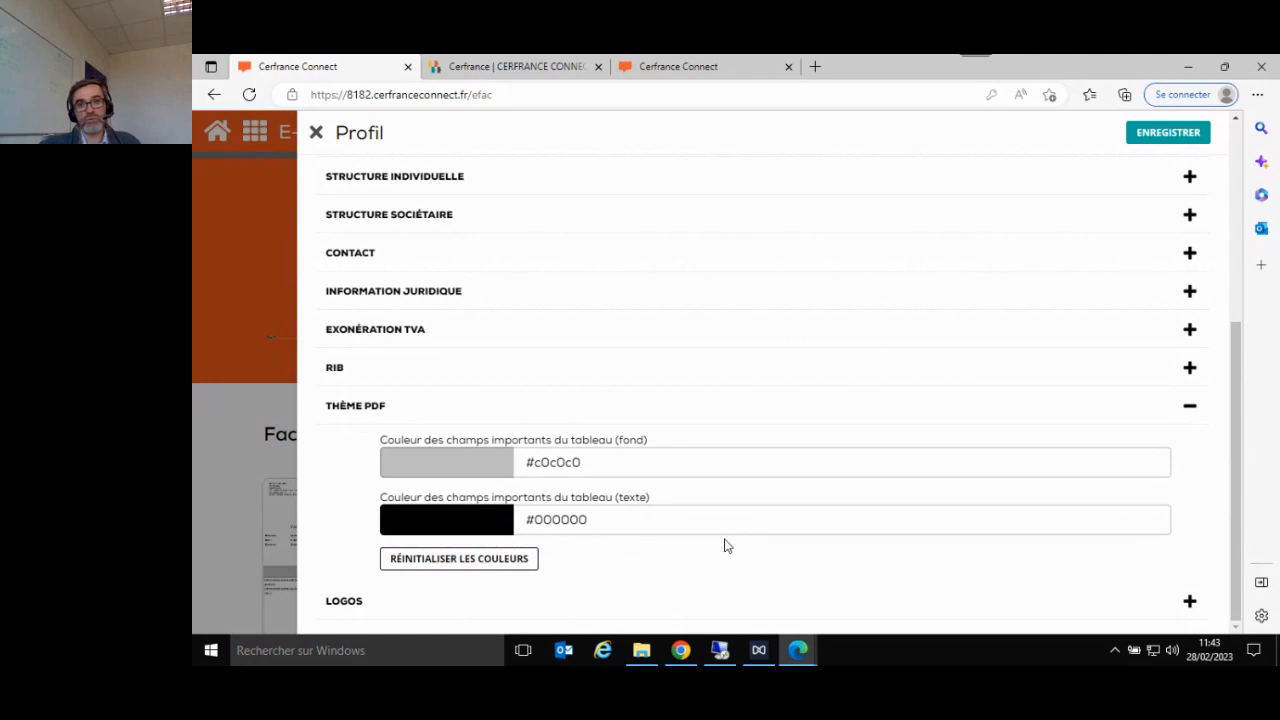
{"action": "left_click", "coordinate": [1189, 407]}
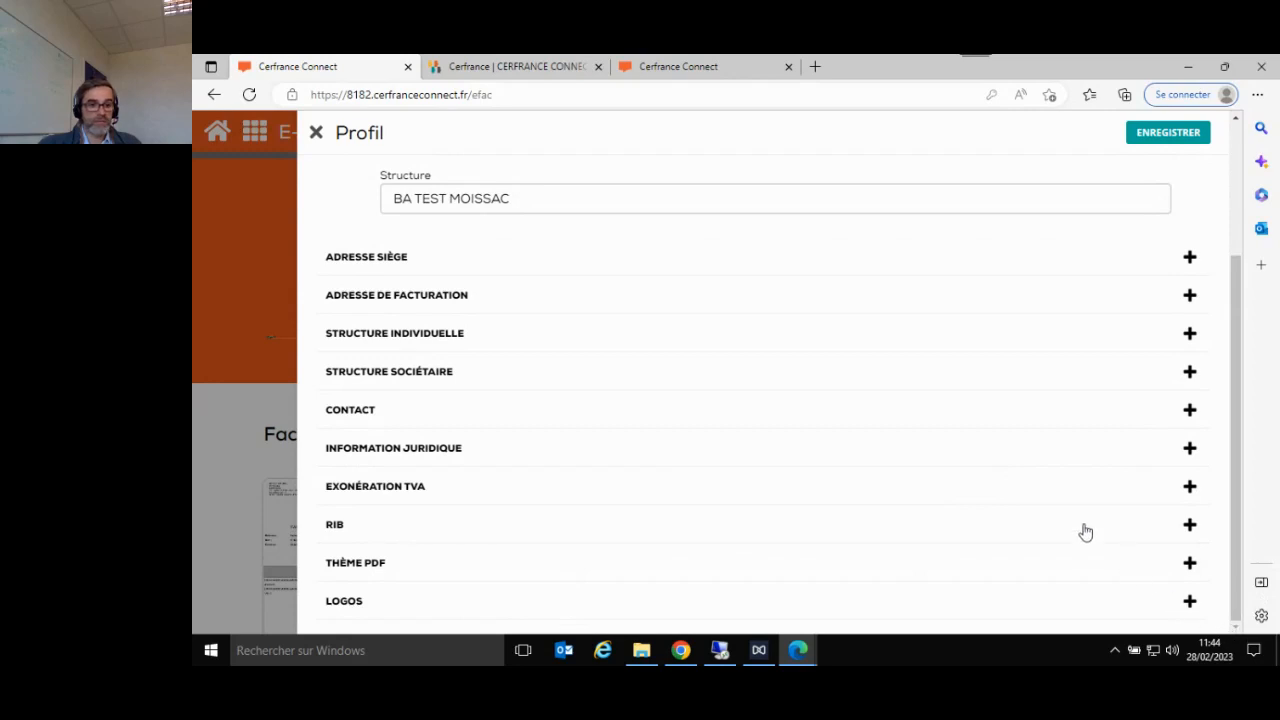
- Look at the form for adding a logo and its image file chooser, cancel both, and close the company profile without saving
{"action": "left_click", "coordinate": [1190, 601]}
{"action": "scroll", "coordinate": [1043, 560], "scroll_direction": "down", "scroll_amount": 1}
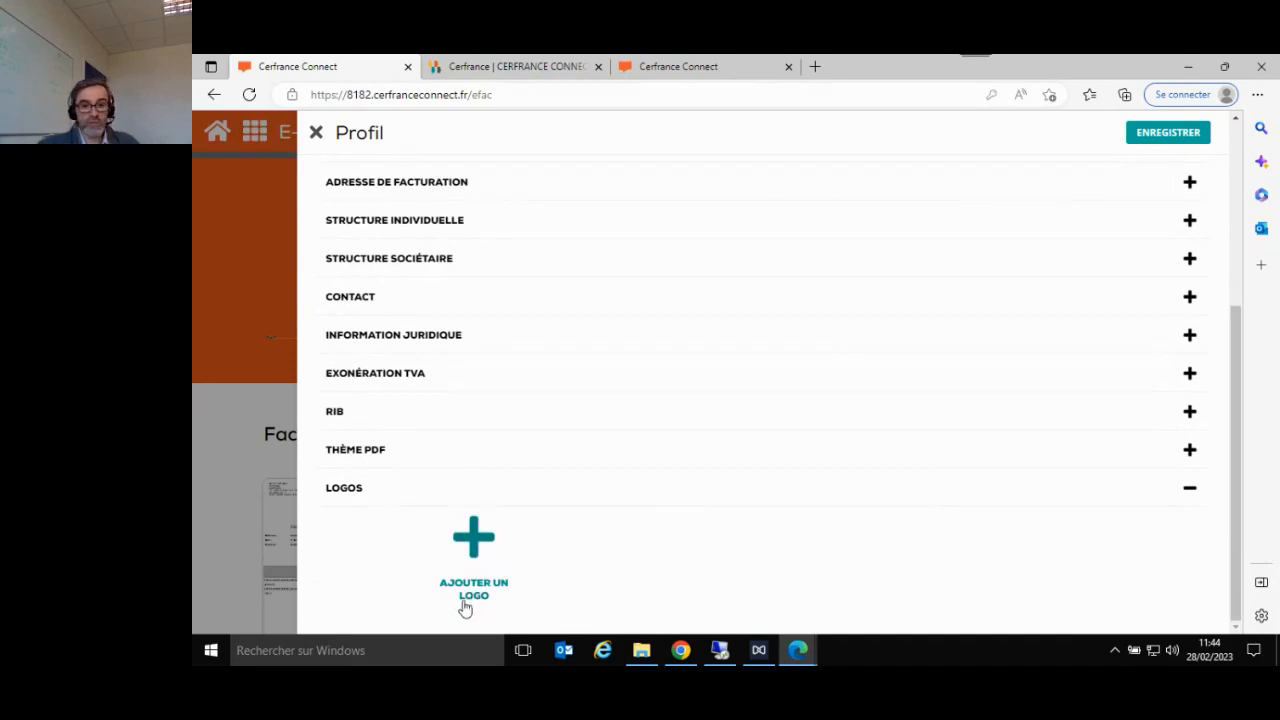
{"action": "left_click", "coordinate": [478, 544]}
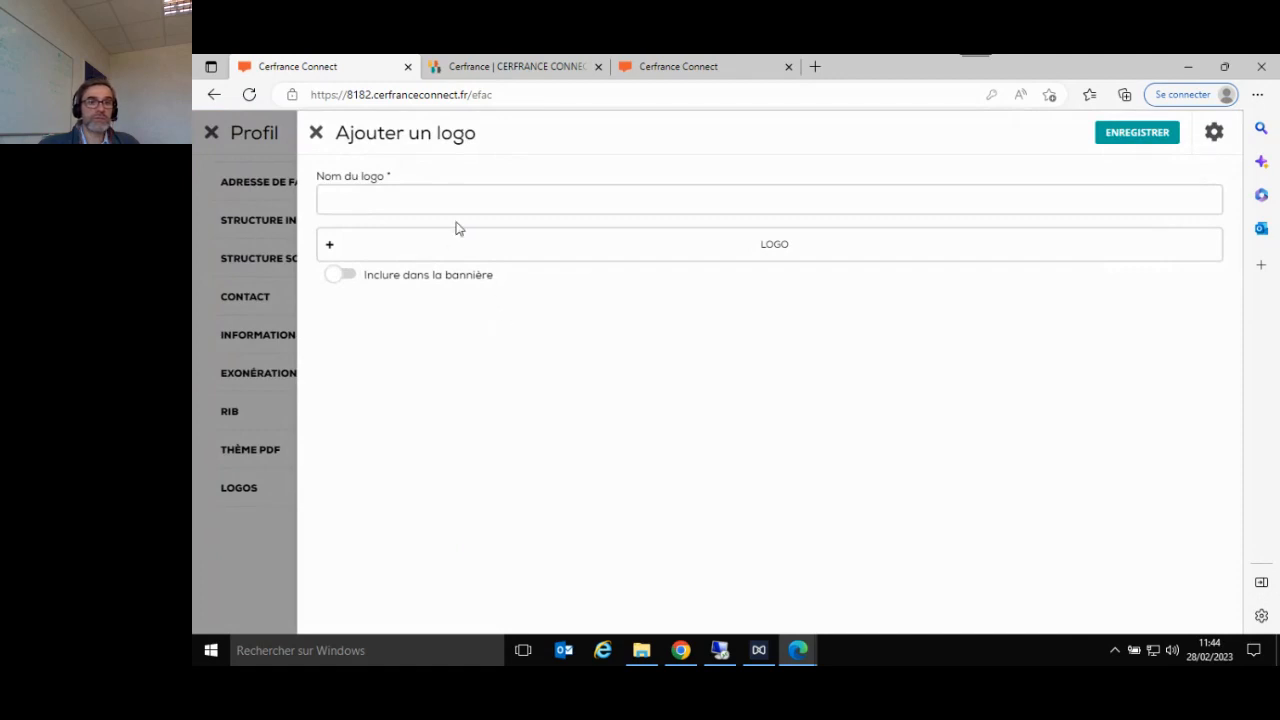
{"action": "left_click", "coordinate": [329, 247]}
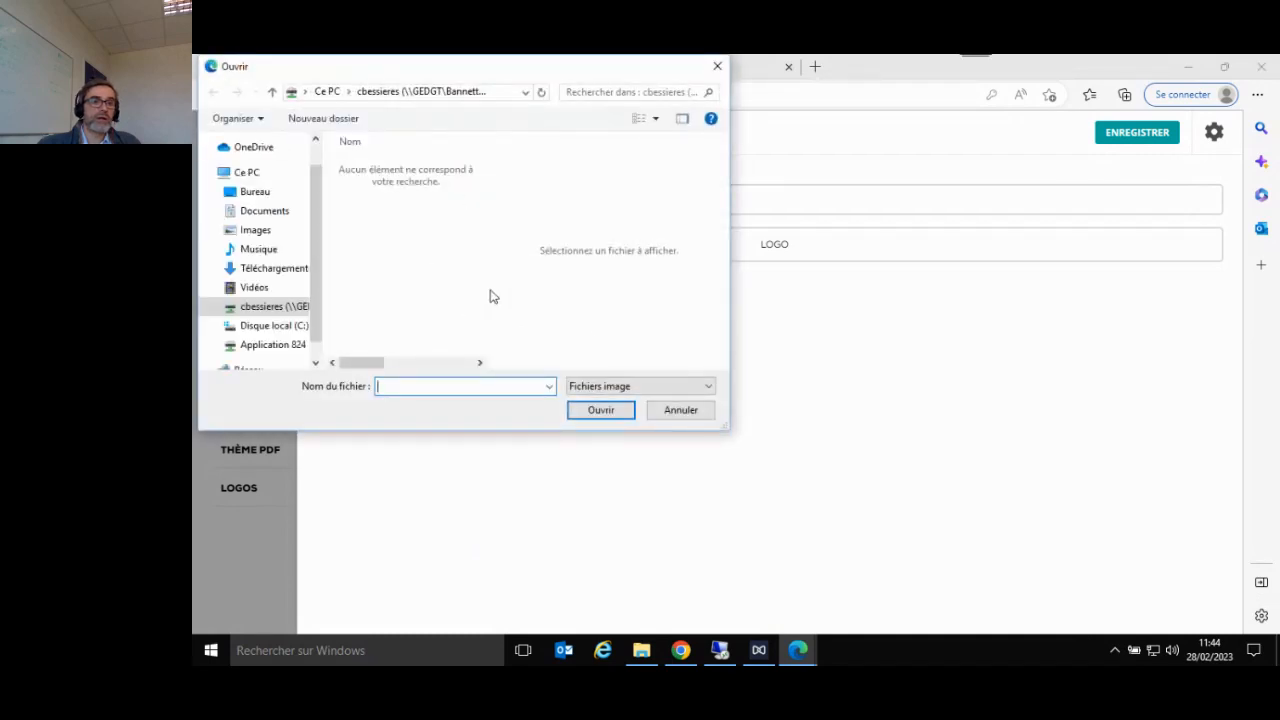
{"action": "left_click", "coordinate": [682, 414]}
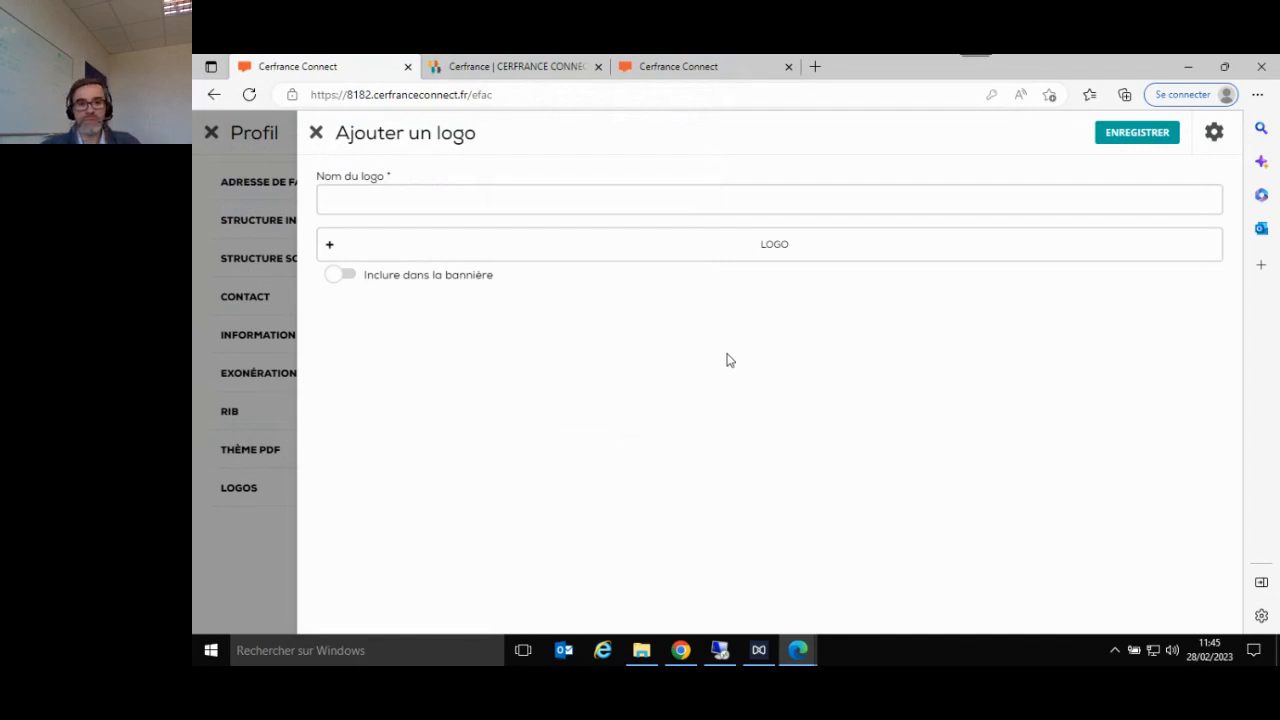
{"action": "left_click", "coordinate": [316, 133]}
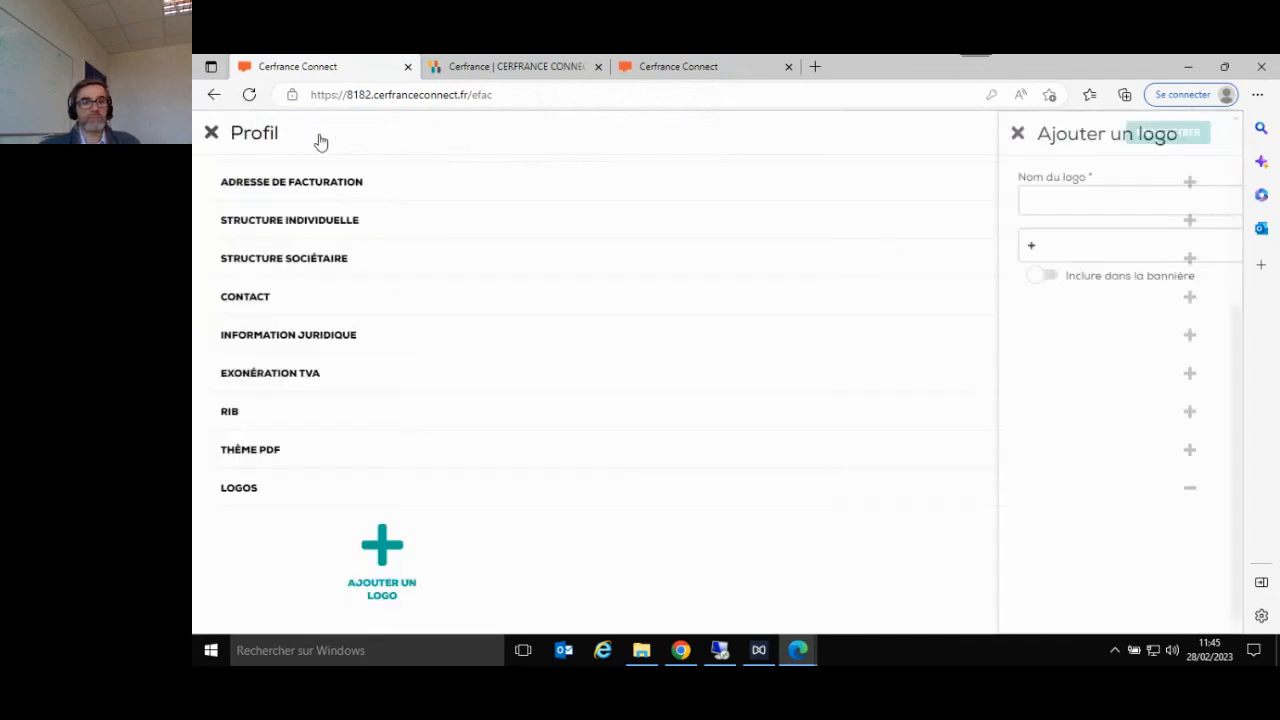
{"action": "scroll", "coordinate": [654, 502], "scroll_direction": "up", "scroll_amount": 3}
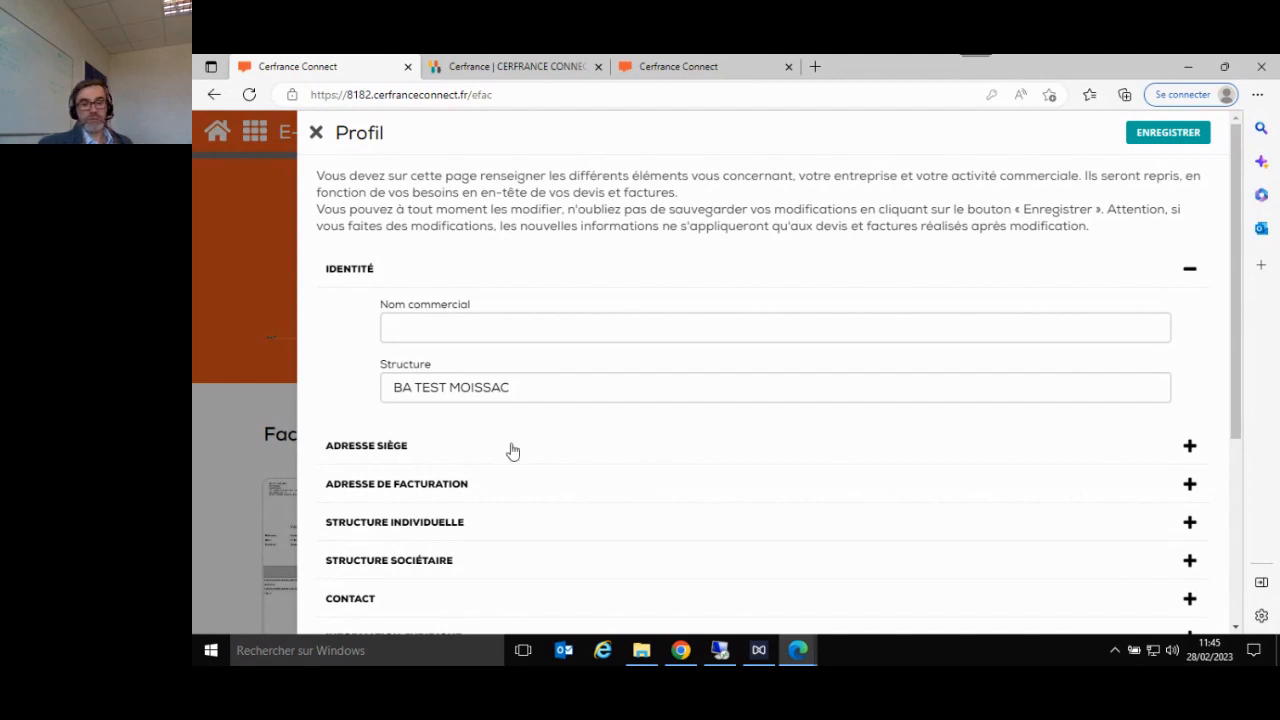
{"action": "left_click", "coordinate": [317, 134]}
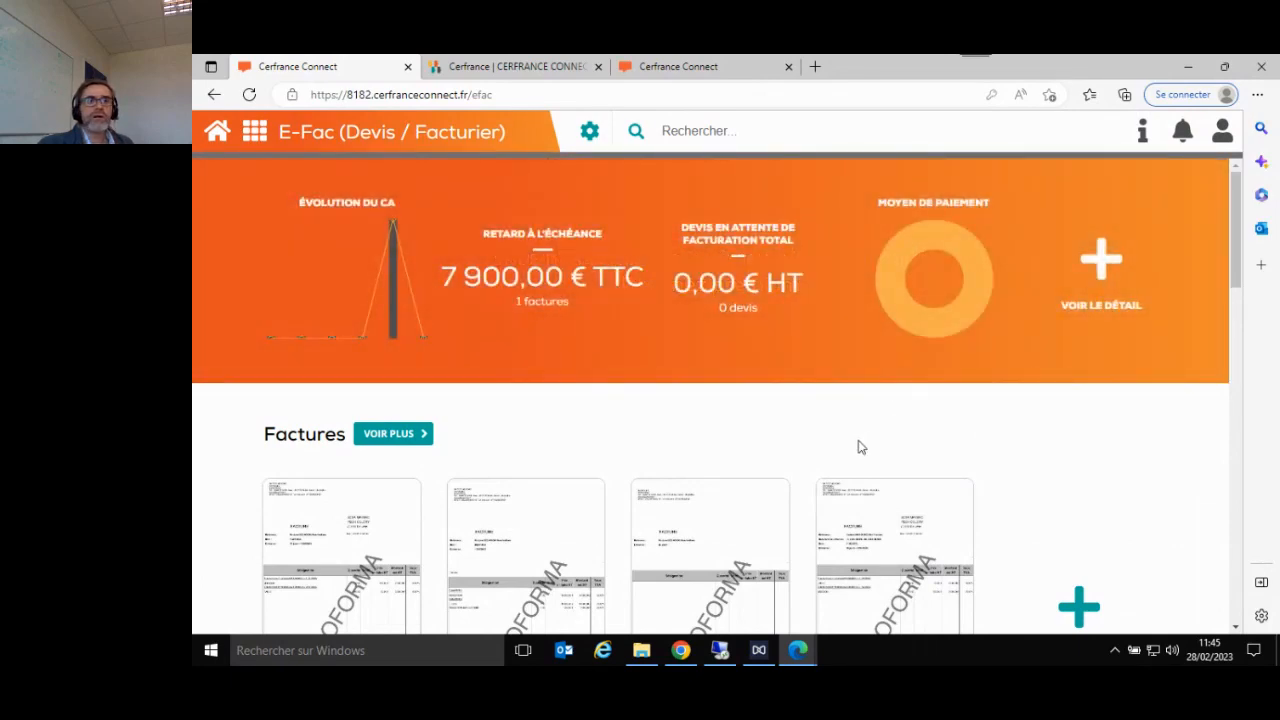
- Examine the Factures, Devis, Bons de livraison and Avoirs sections of the E-Fac dashboard, including their document creation options
{"action": "scroll", "coordinate": [846, 448], "scroll_direction": "down", "scroll_amount": 2}
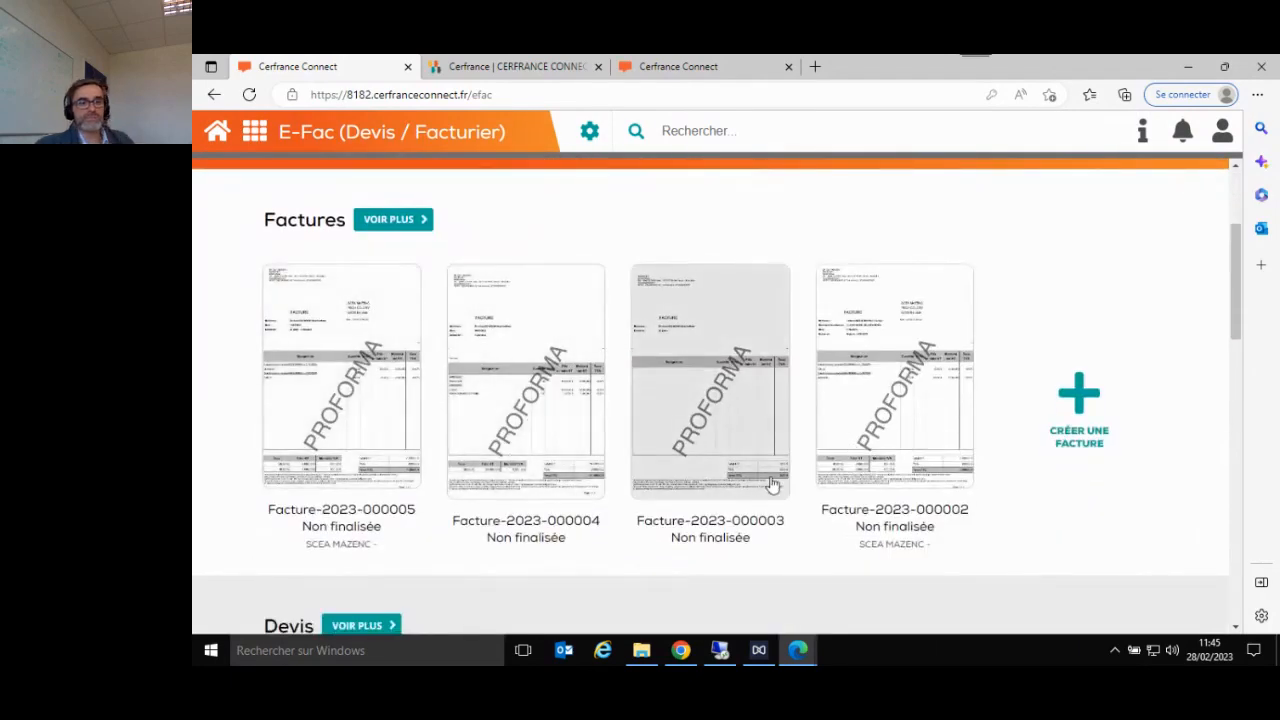
{"action": "scroll", "coordinate": [814, 468], "scroll_direction": "up", "scroll_amount": 2}
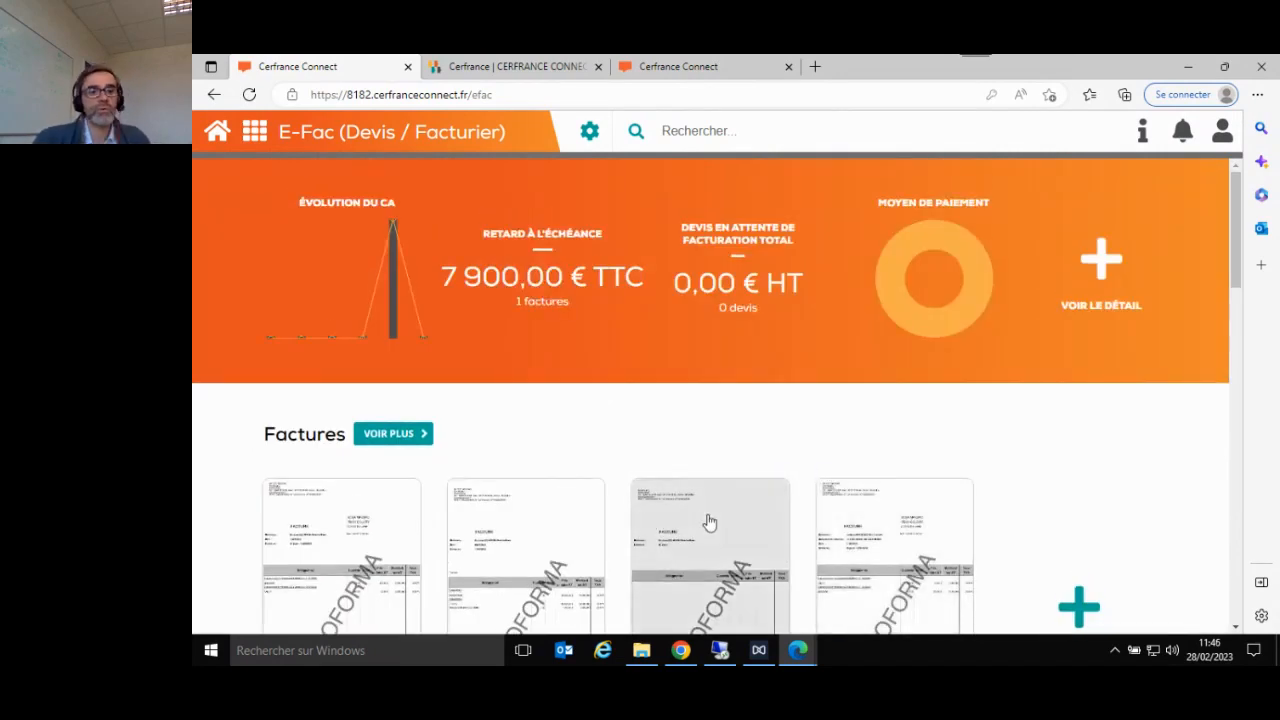
{"action": "scroll", "coordinate": [711, 510], "scroll_direction": "down", "scroll_amount": 2}
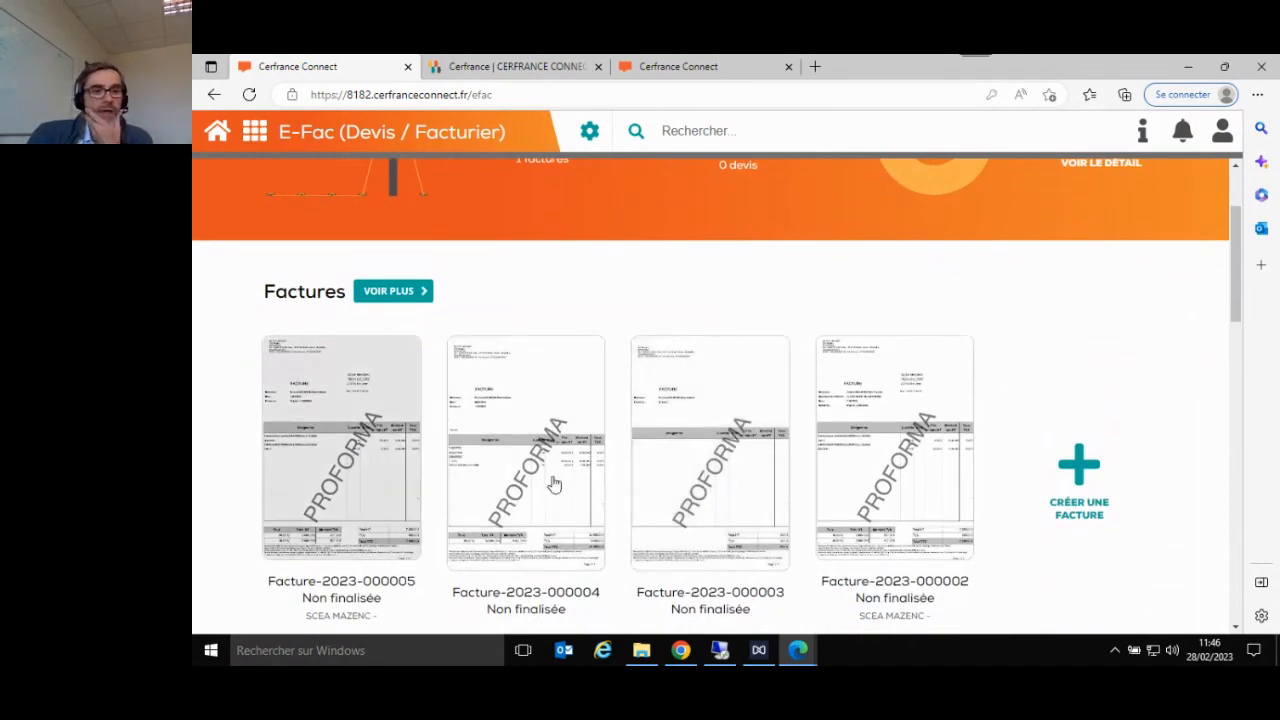
{"action": "scroll", "coordinate": [1063, 457], "scroll_direction": "down", "scroll_amount": 6}
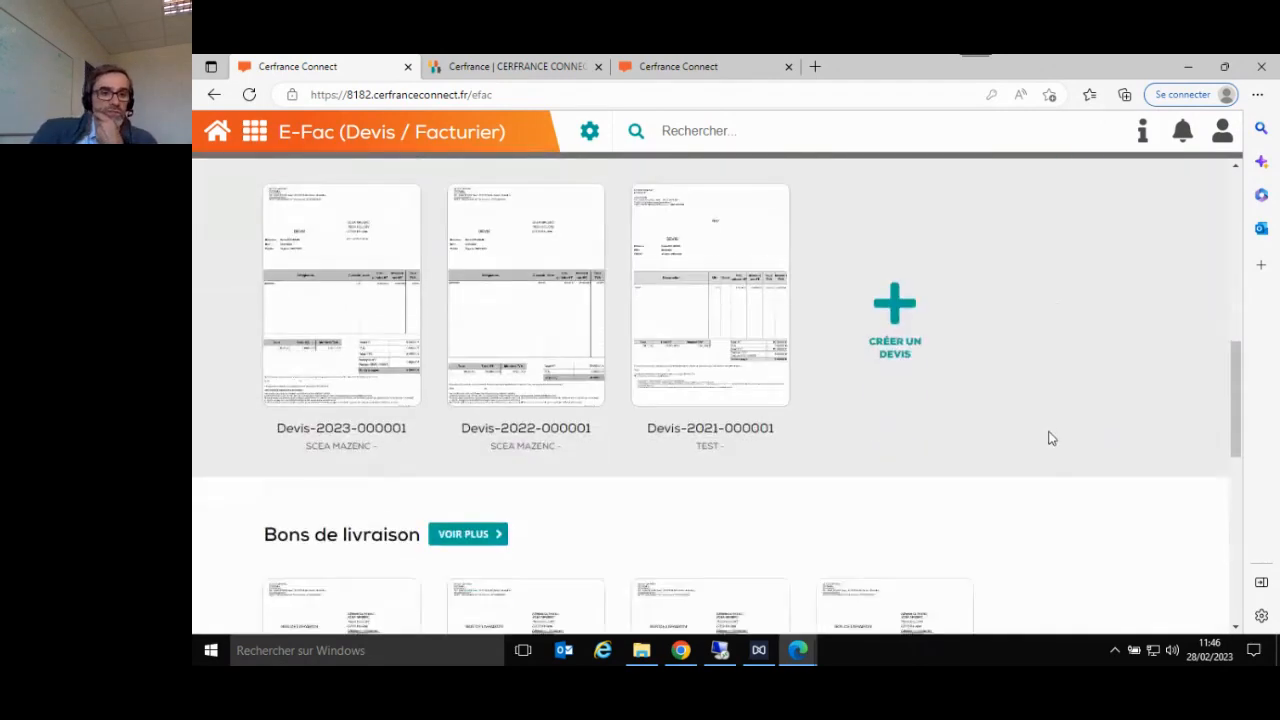
{"action": "scroll", "coordinate": [1050, 438], "scroll_direction": "up", "scroll_amount": 6}
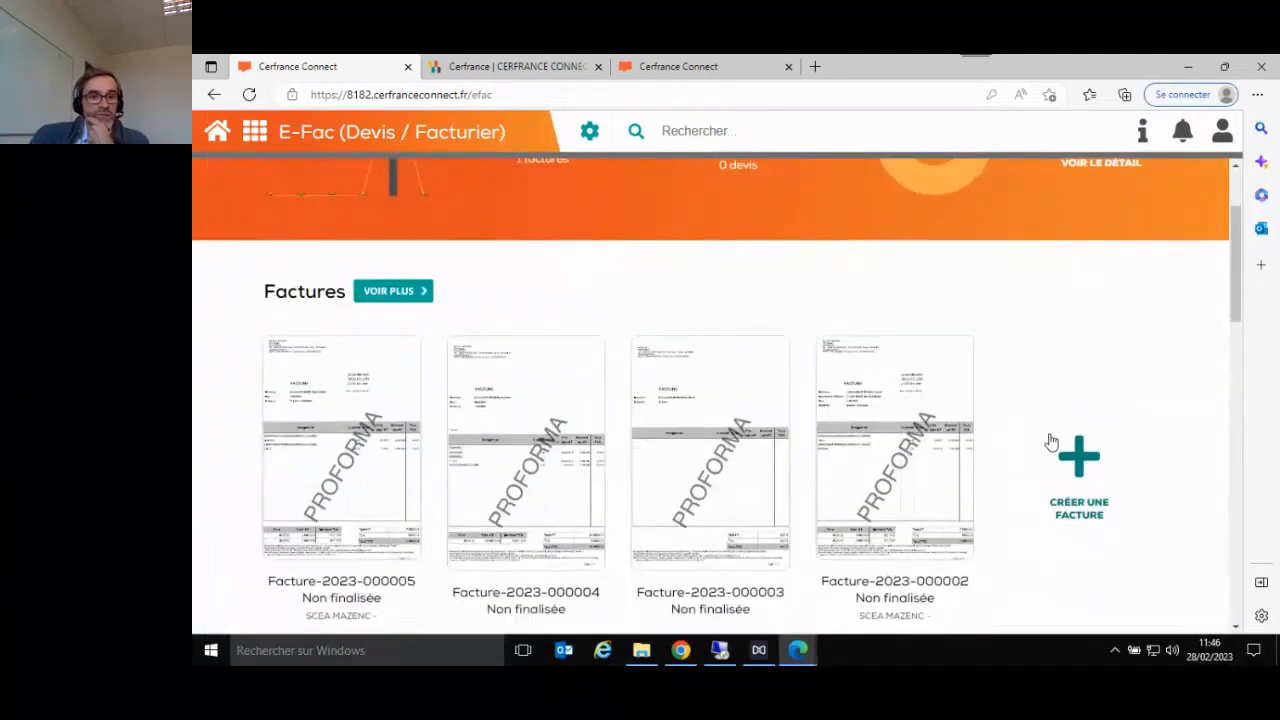
{"action": "scroll", "coordinate": [1050, 441], "scroll_direction": "down", "scroll_amount": 1}
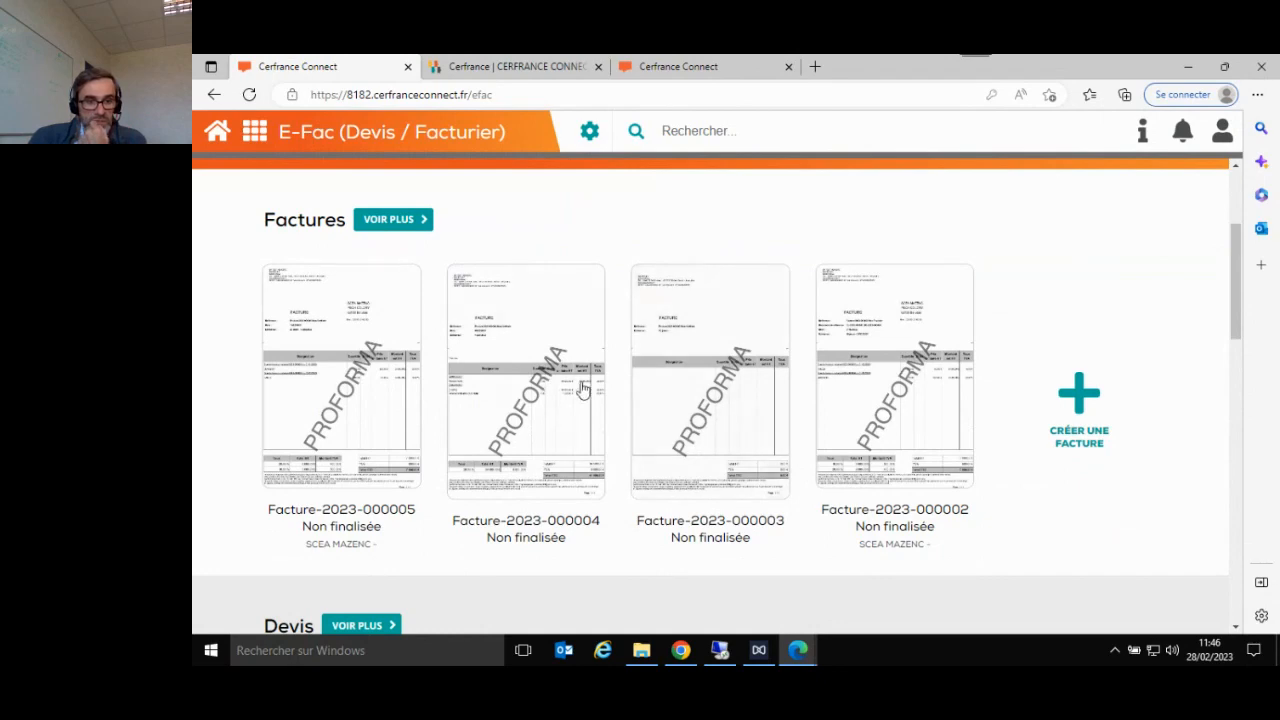
{"action": "scroll", "coordinate": [840, 386], "scroll_direction": "down", "scroll_amount": 1}
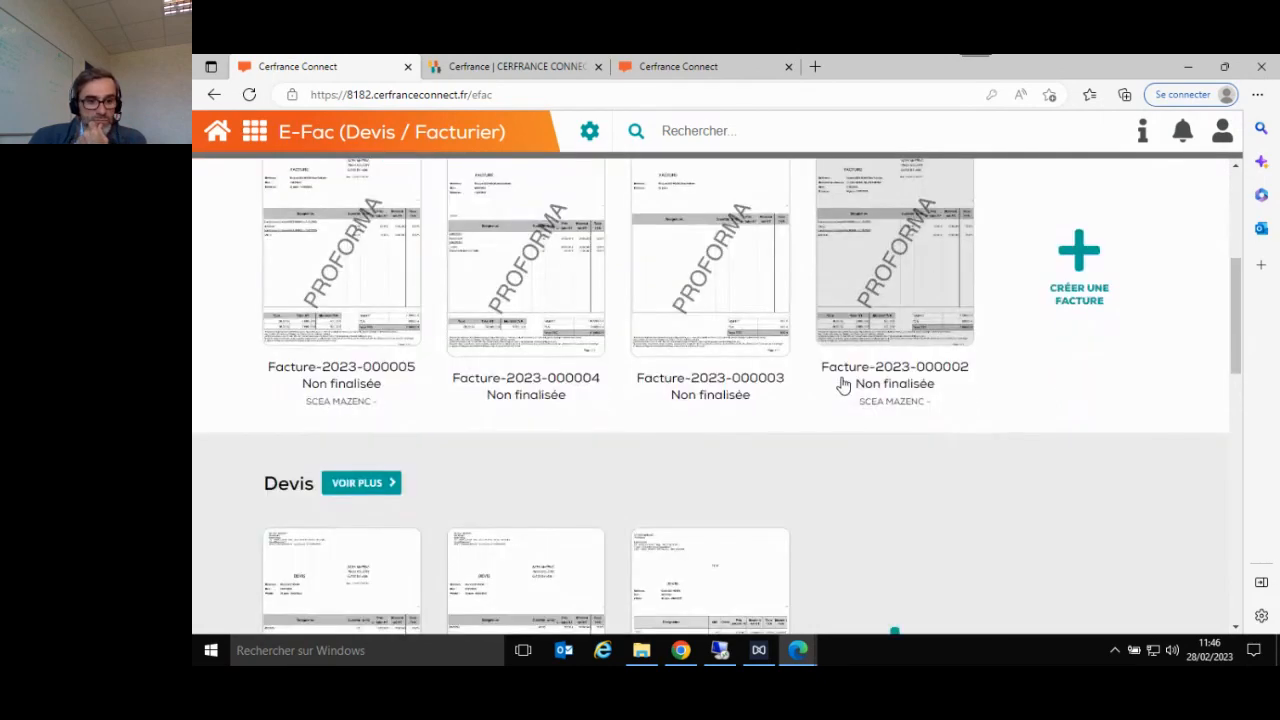
{"action": "scroll", "coordinate": [829, 405], "scroll_direction": "down", "scroll_amount": 2}
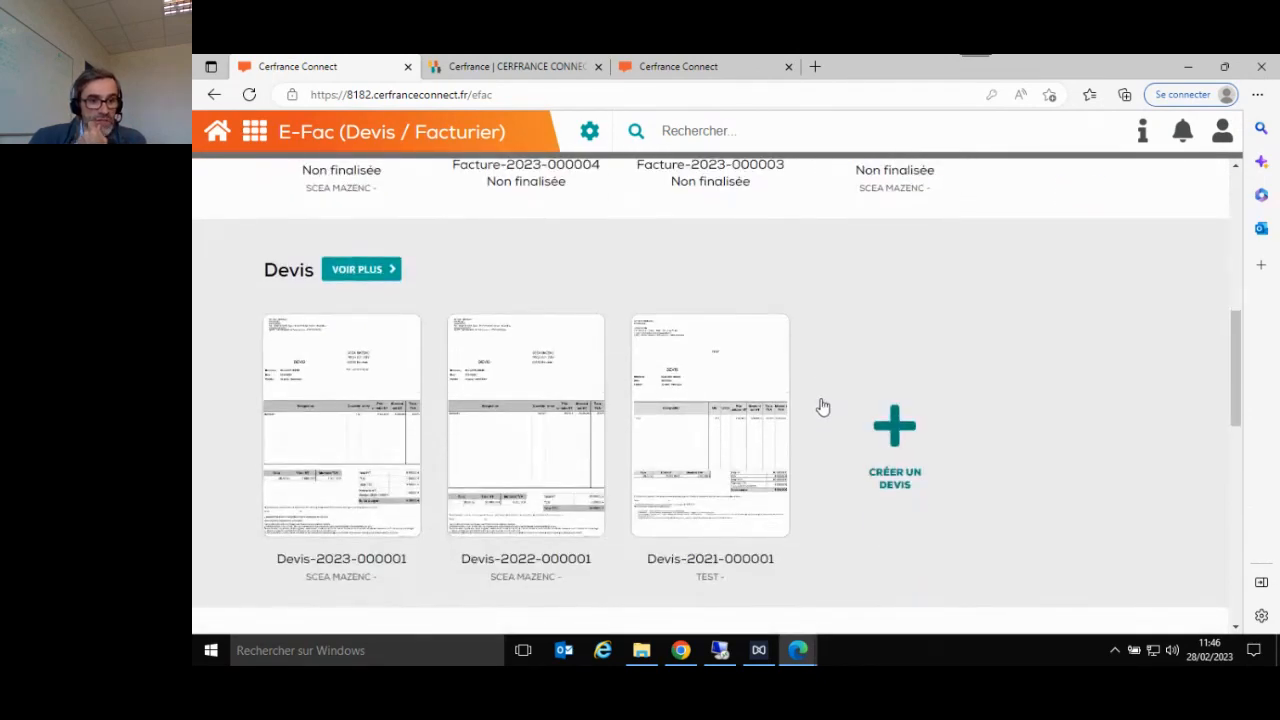
{"action": "scroll", "coordinate": [822, 406], "scroll_direction": "down", "scroll_amount": 3}
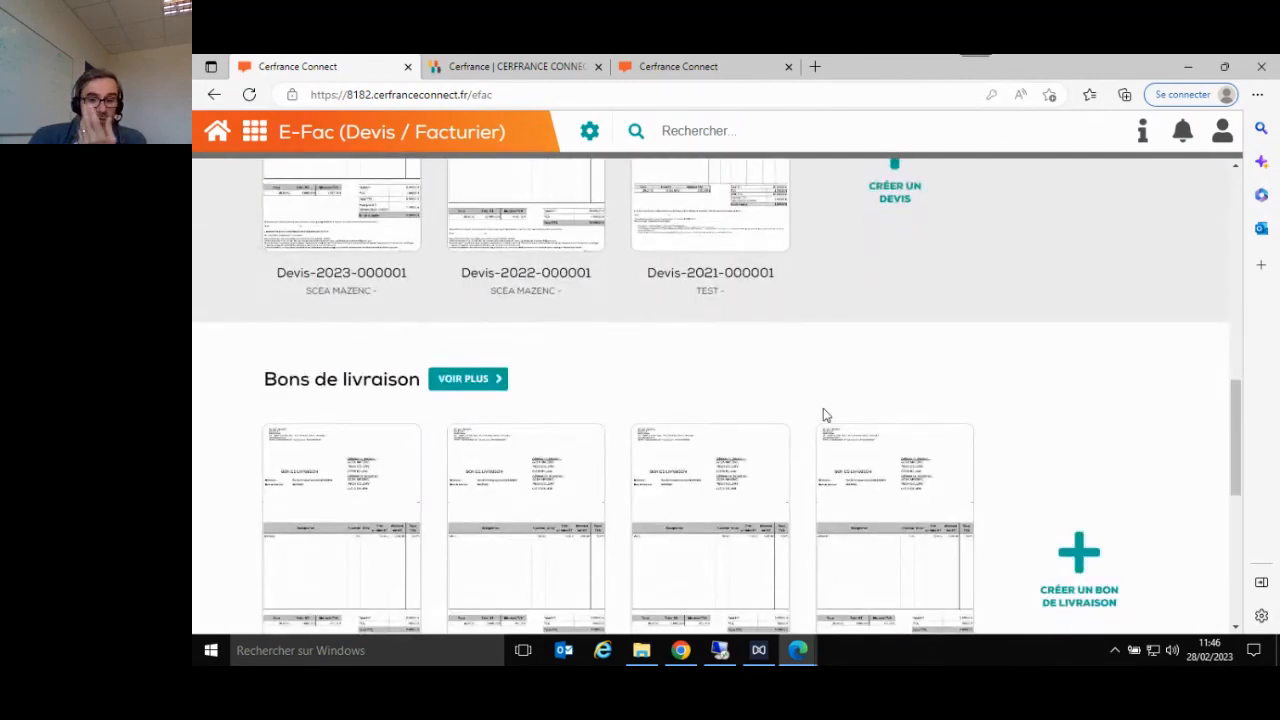
{"action": "scroll", "coordinate": [824, 418], "scroll_direction": "down", "scroll_amount": 1}
{"action": "scroll", "coordinate": [824, 418], "scroll_direction": "down", "scroll_amount": 3}
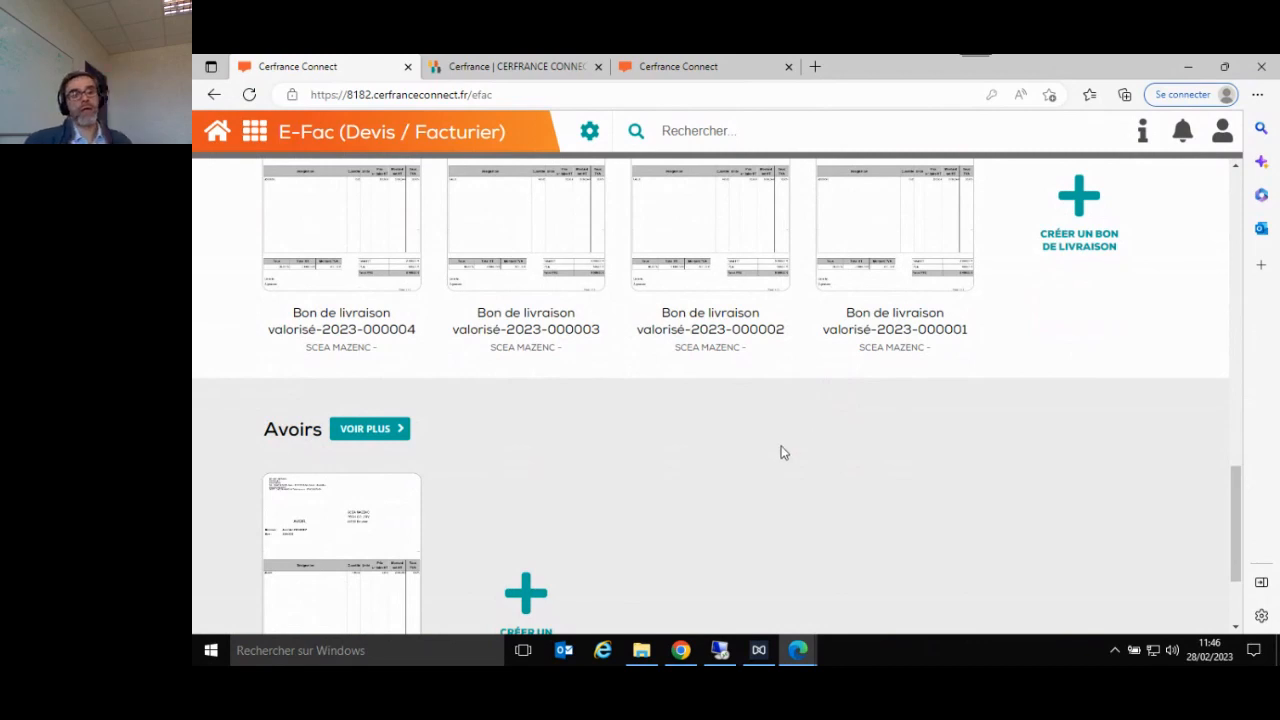
{"action": "scroll", "coordinate": [781, 450], "scroll_direction": "down", "scroll_amount": 2}
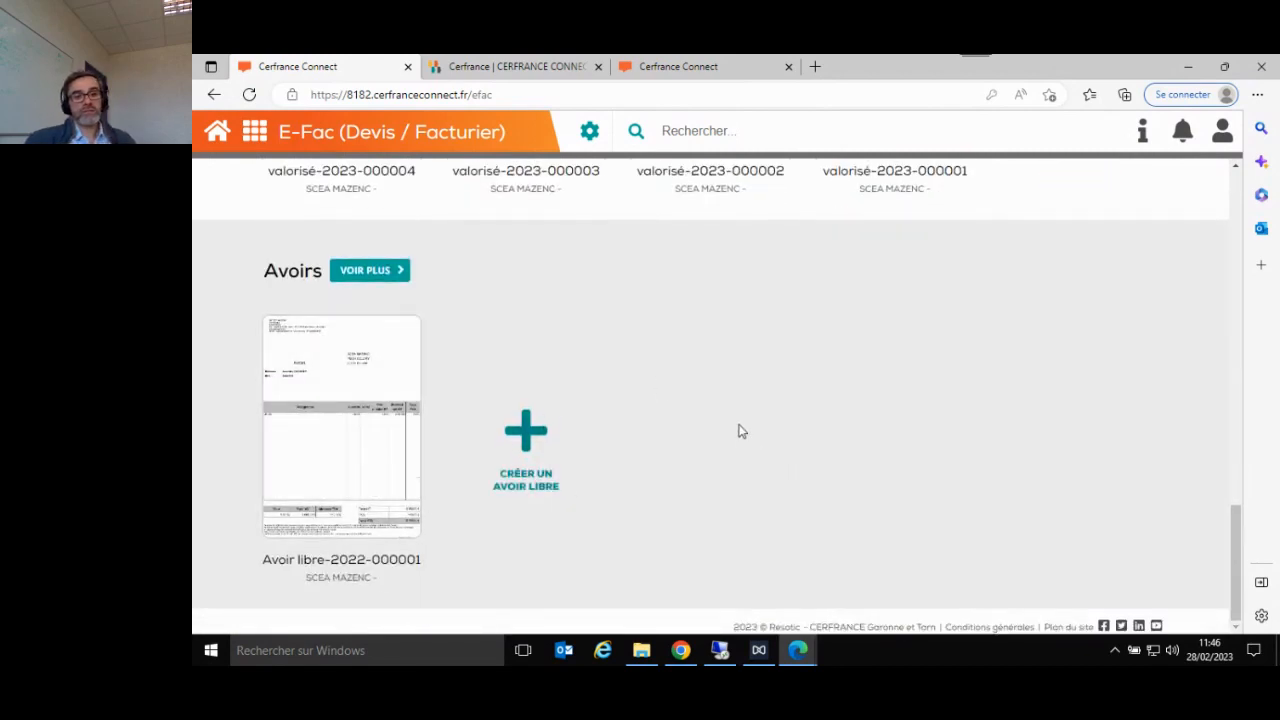
{"action": "scroll", "coordinate": [733, 505], "scroll_direction": "up", "scroll_amount": 5}
{"action": "scroll", "coordinate": [733, 505], "scroll_direction": "up", "scroll_amount": 7}
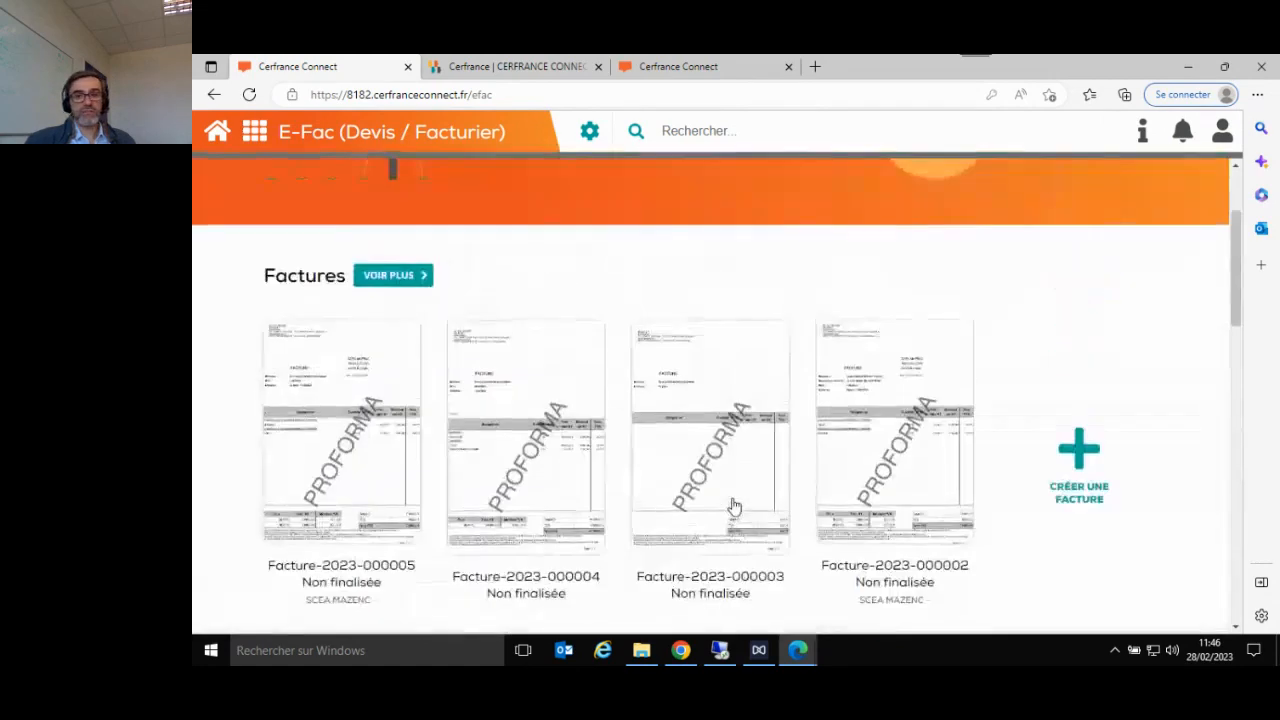
- Compare with the empty trial-version E-Fac dashboard open in the other browser session, and return to the dashboard containing documents
{"action": "left_click", "coordinate": [703, 72]}
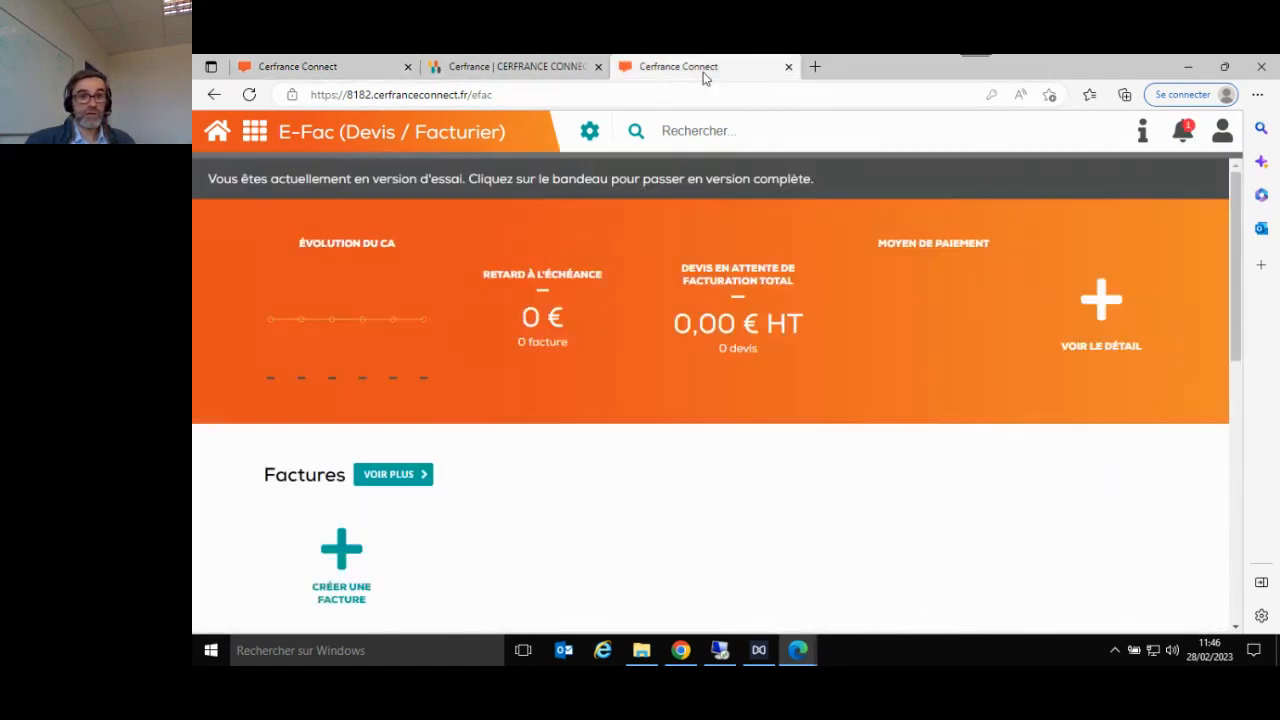
{"action": "scroll", "coordinate": [691, 451], "scroll_direction": "down", "scroll_amount": 6}
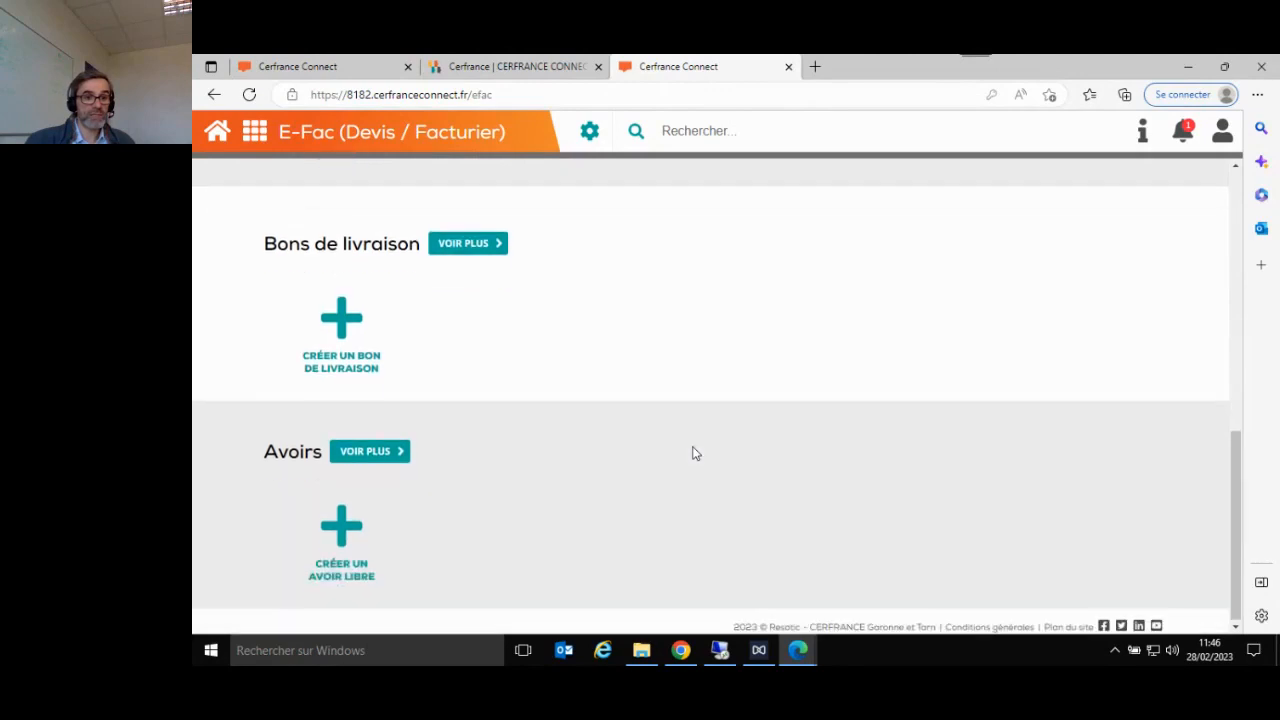
{"action": "scroll", "coordinate": [697, 452], "scroll_direction": "up", "scroll_amount": 6}
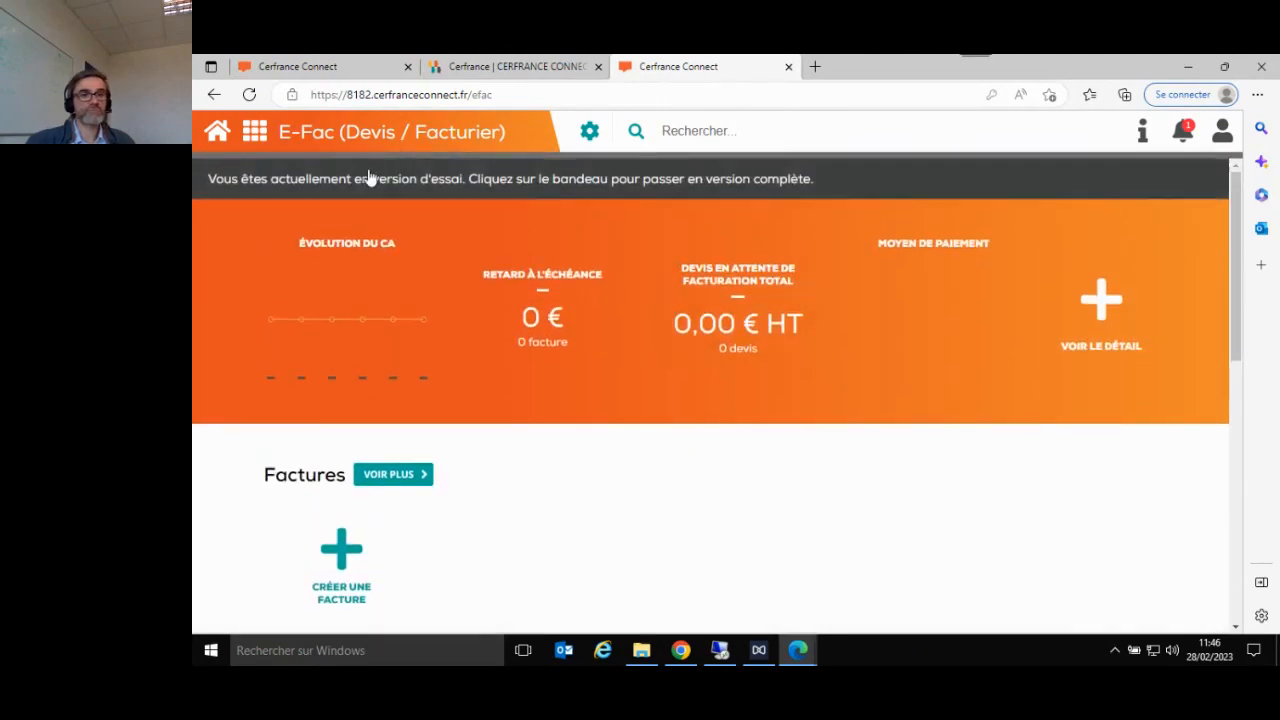
{"action": "left_click", "coordinate": [358, 72]}
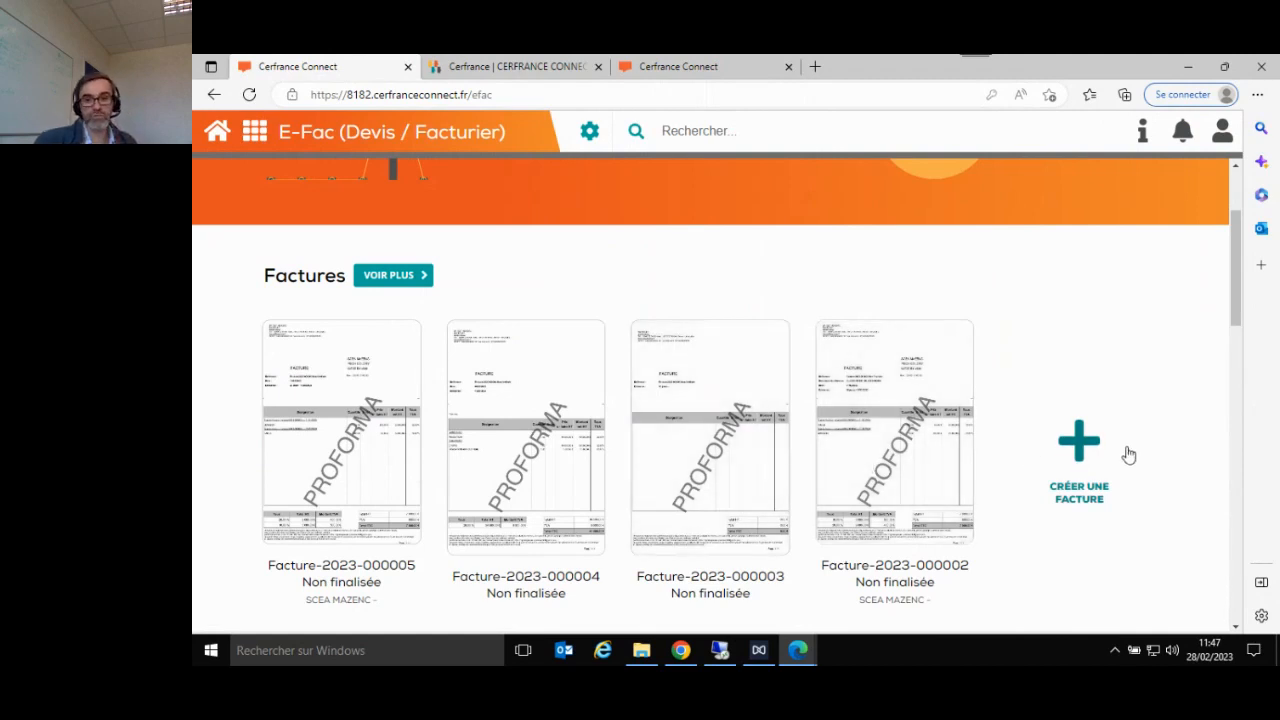
- Create a new invoice and review its client, reference, article, global discount and payment terms areas
{"action": "left_click", "coordinate": [1078, 445]}
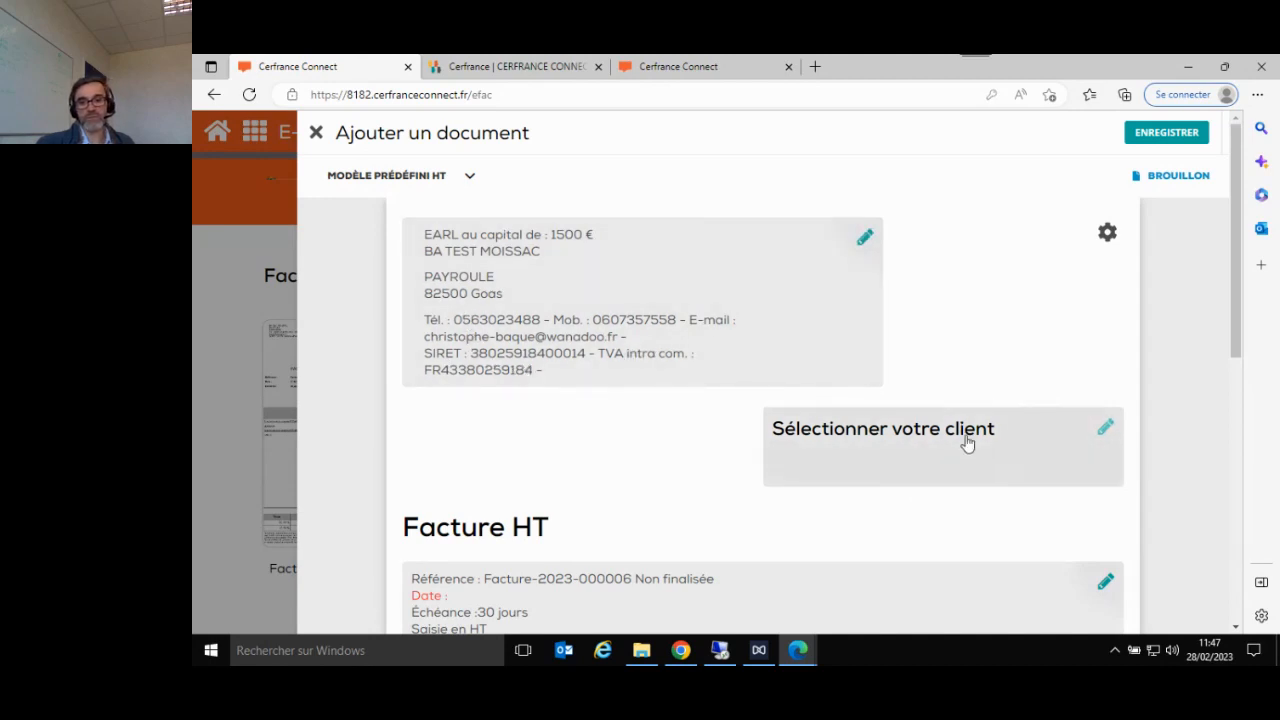
{"action": "scroll", "coordinate": [966, 443], "scroll_direction": "down", "scroll_amount": 3}
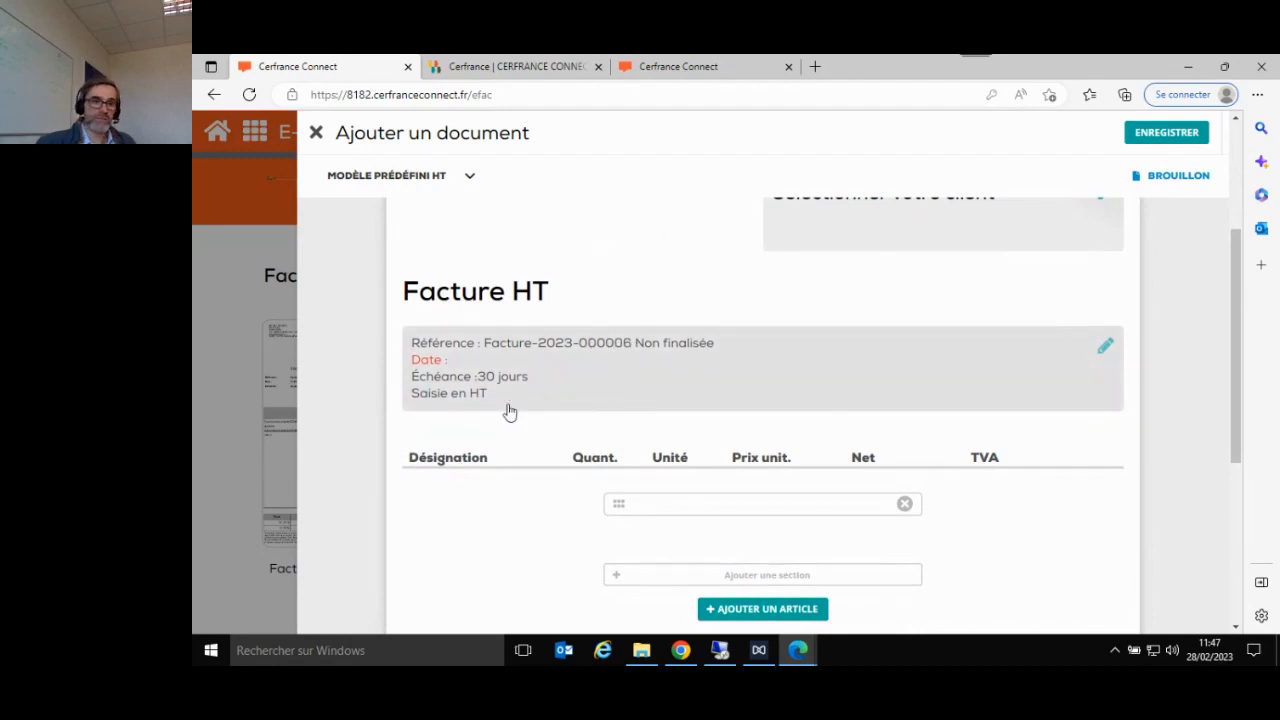
{"action": "scroll", "coordinate": [787, 389], "scroll_direction": "down", "scroll_amount": 2}
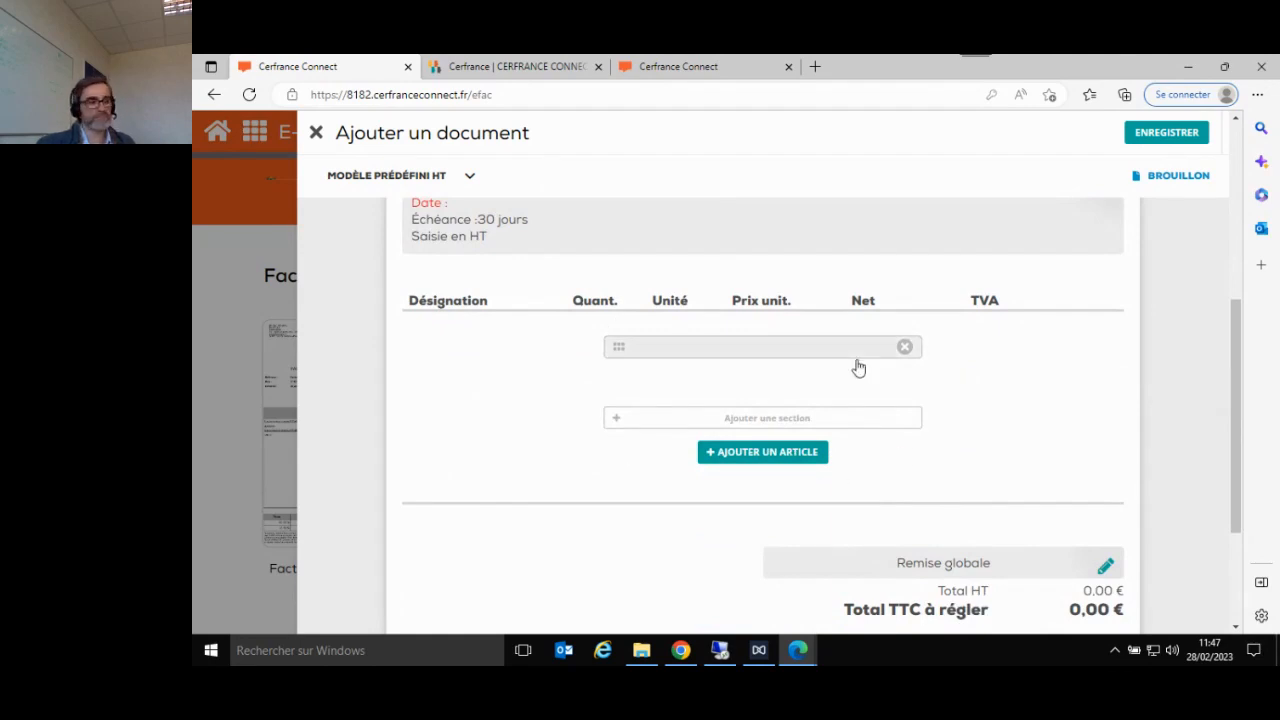
{"action": "scroll", "coordinate": [858, 368], "scroll_direction": "down", "scroll_amount": 3}
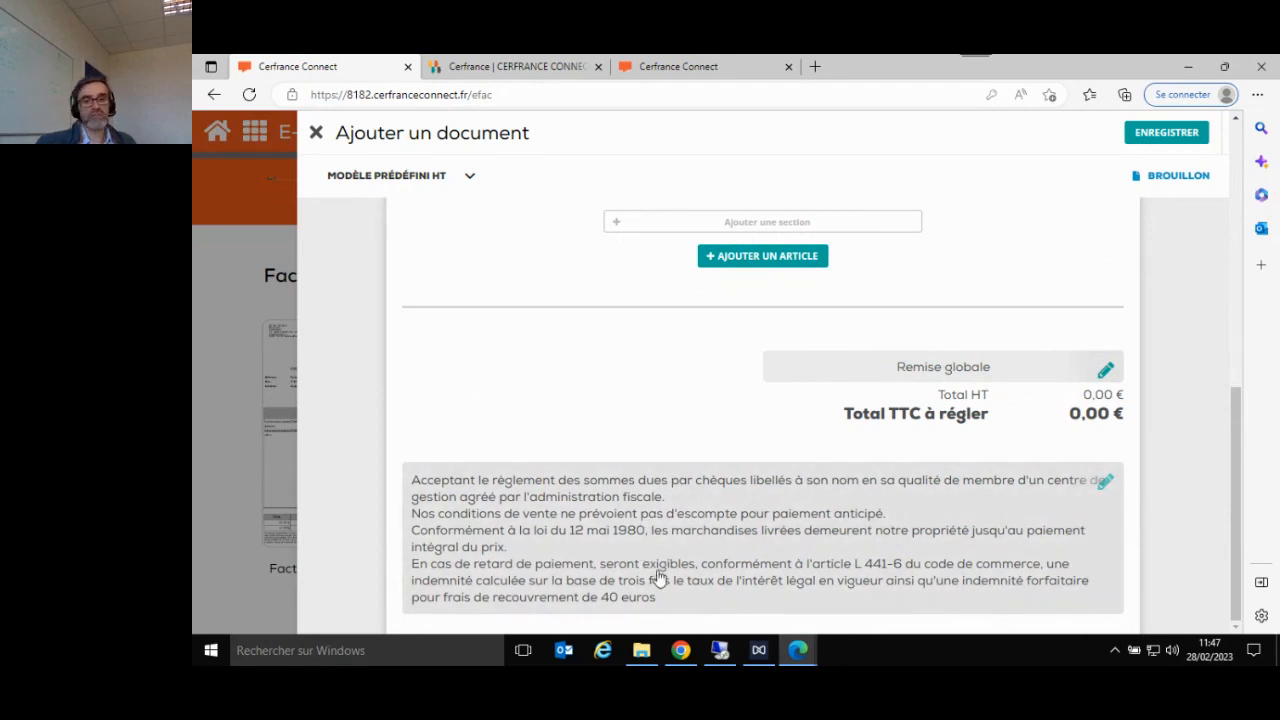
{"action": "scroll", "coordinate": [658, 578], "scroll_direction": "up", "scroll_amount": 10}
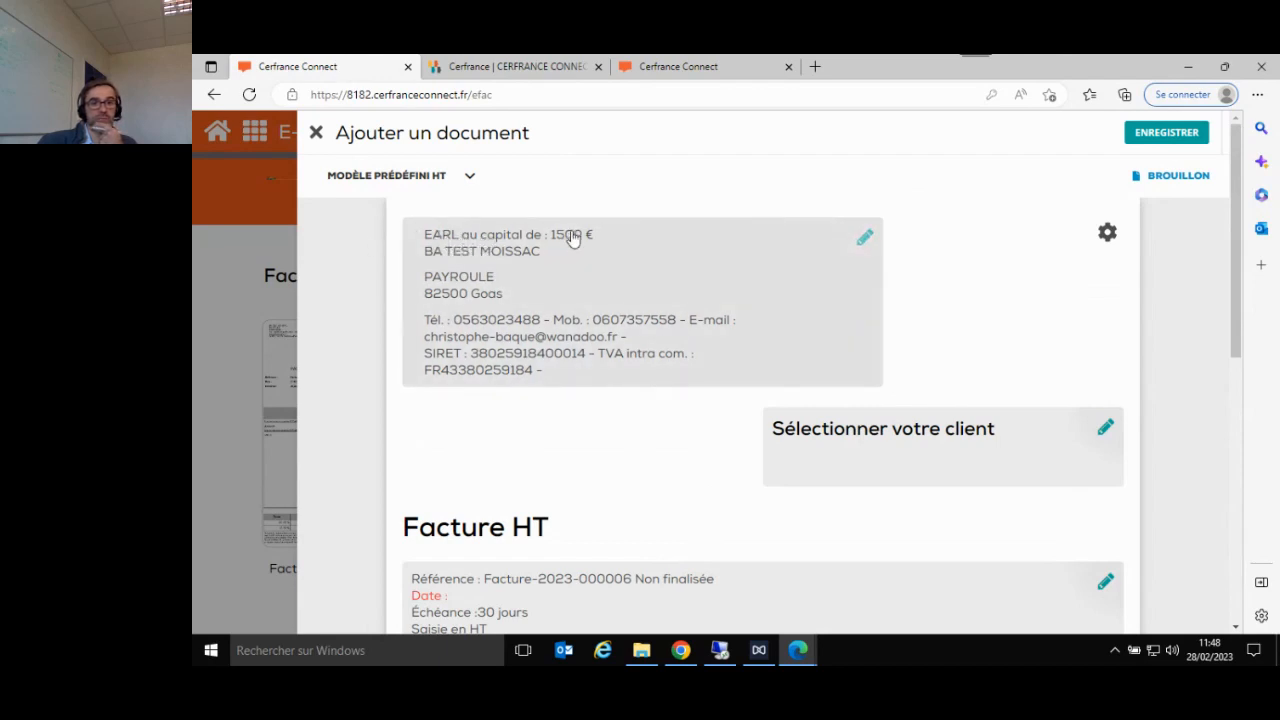
- Review the identity, legal information and contact display options of the invoice's company header, and close them without saving
{"action": "left_click", "coordinate": [866, 242]}
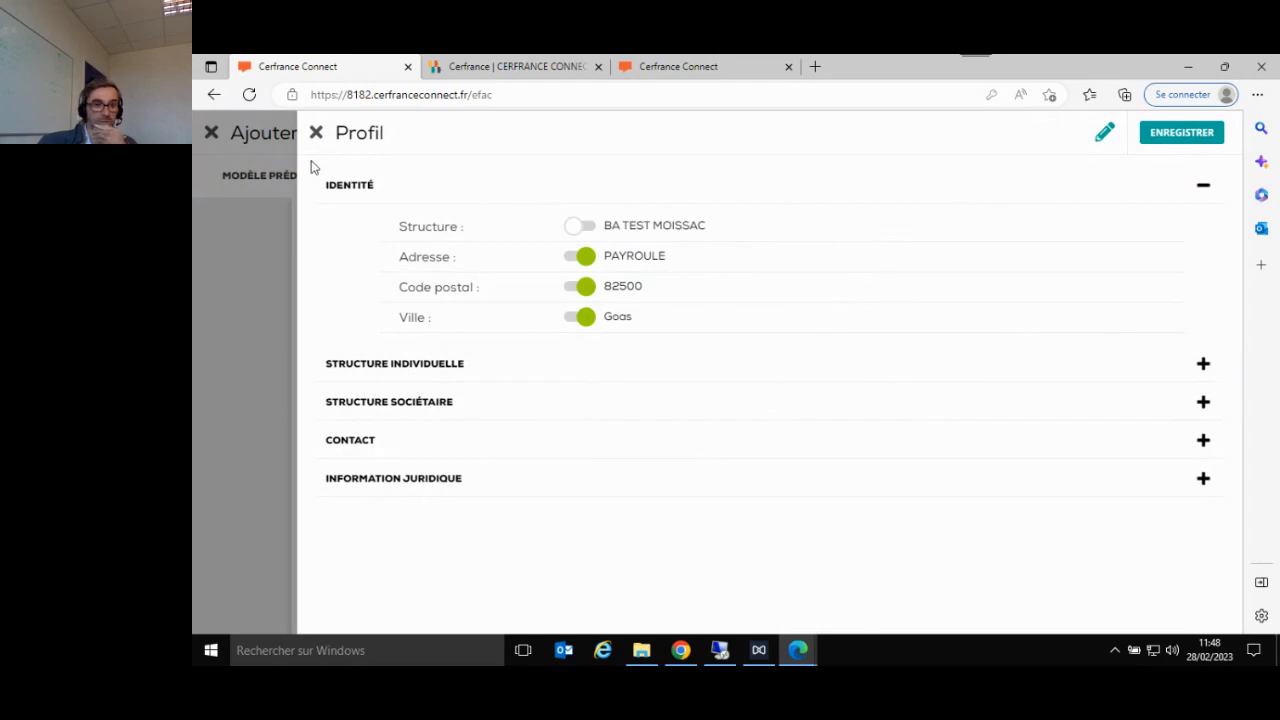
{"action": "left_click", "coordinate": [316, 132]}
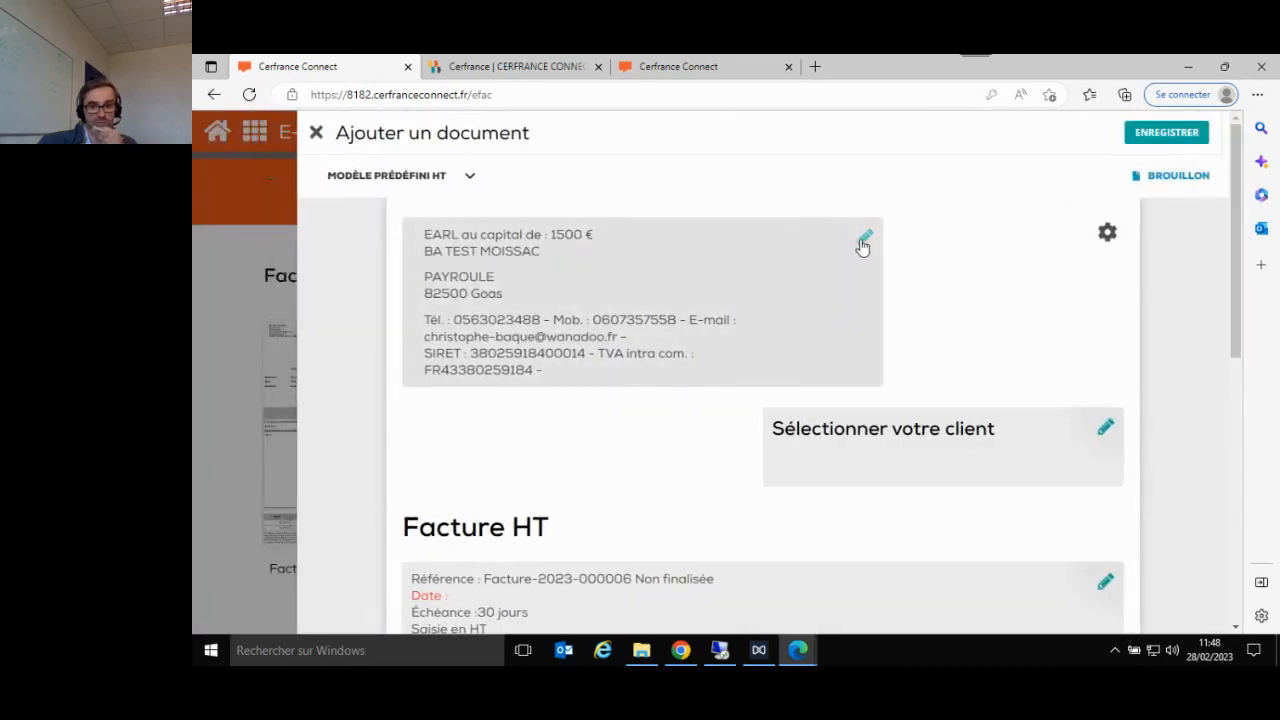
{"action": "left_click", "coordinate": [863, 244]}
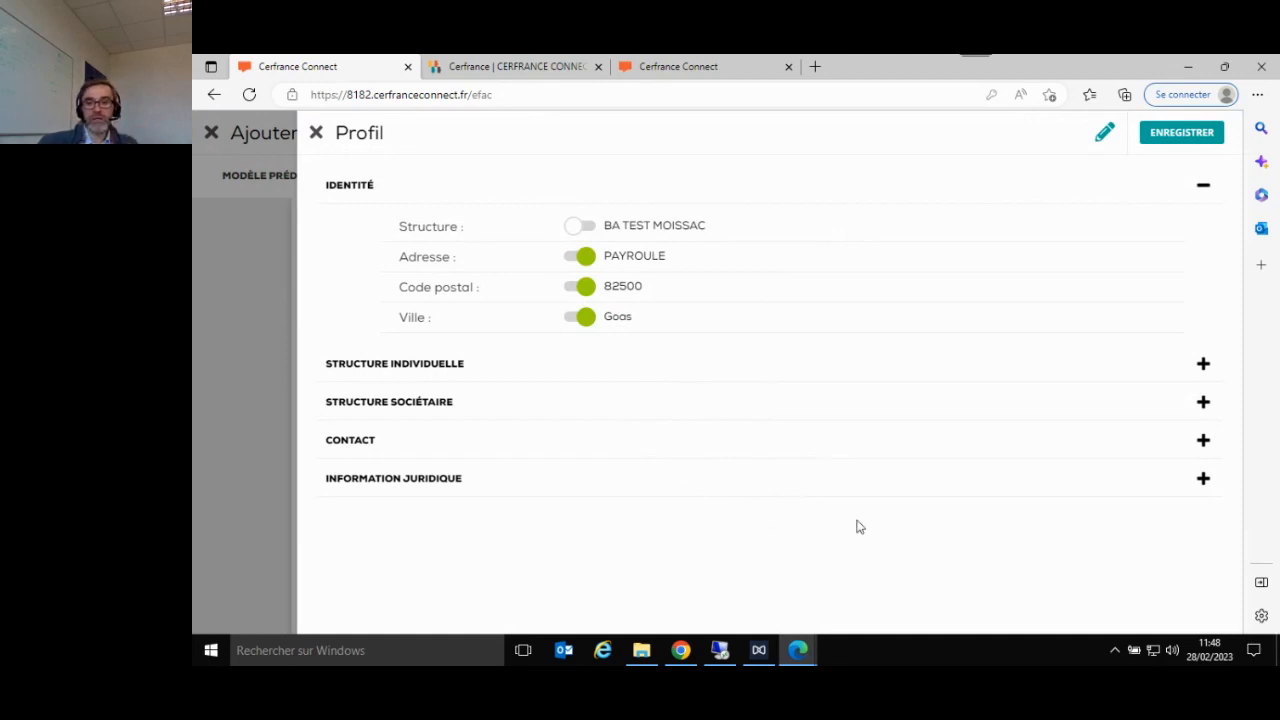
{"action": "left_click", "coordinate": [949, 481]}
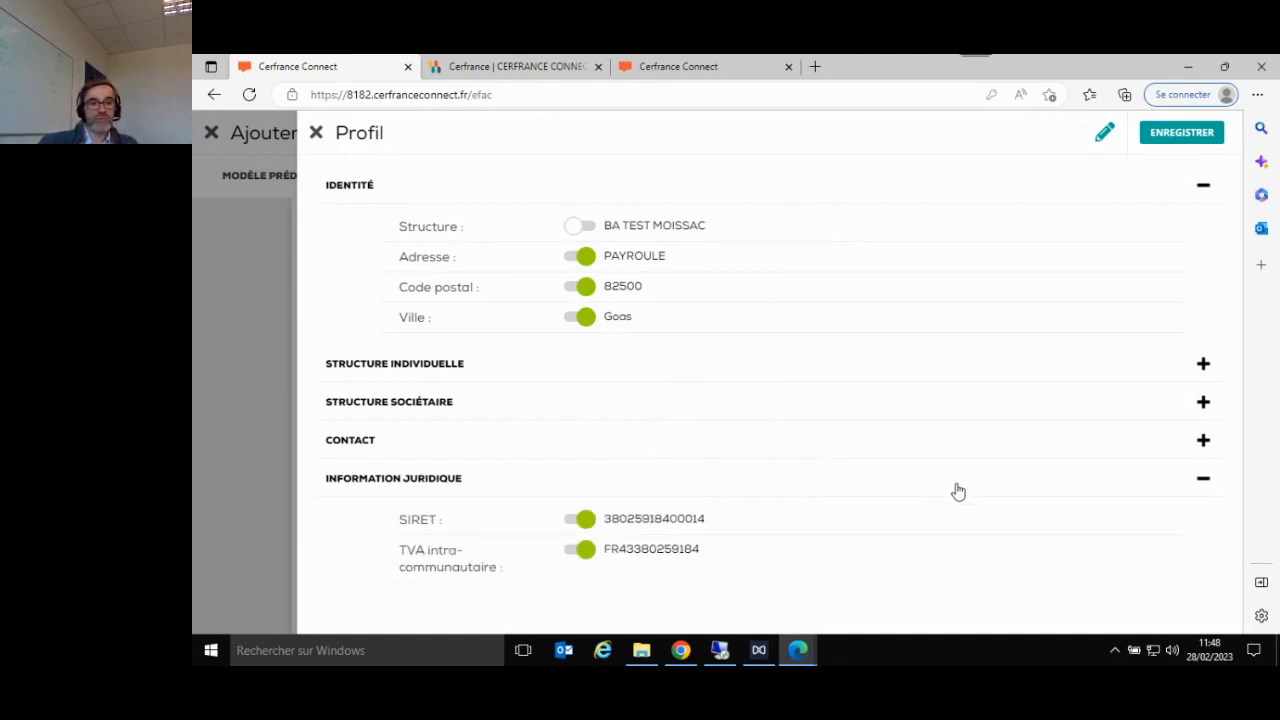
{"action": "left_click", "coordinate": [883, 482]}
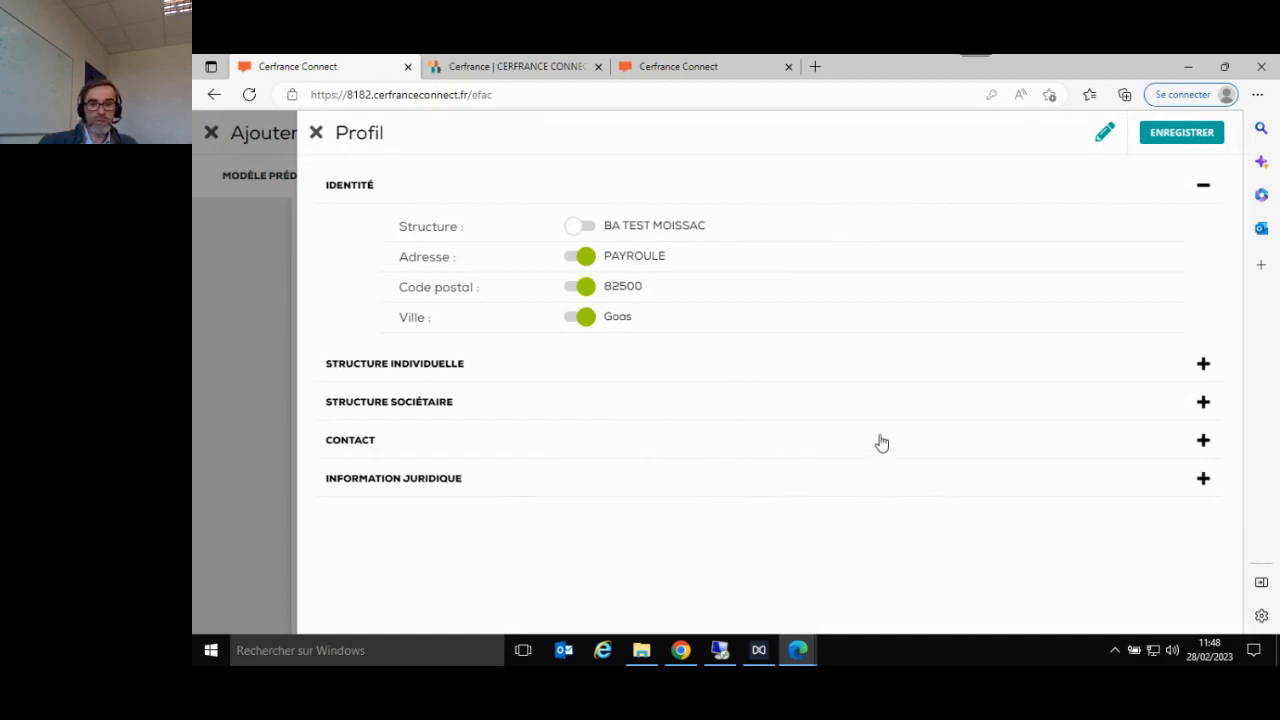
{"action": "left_click", "coordinate": [880, 443]}
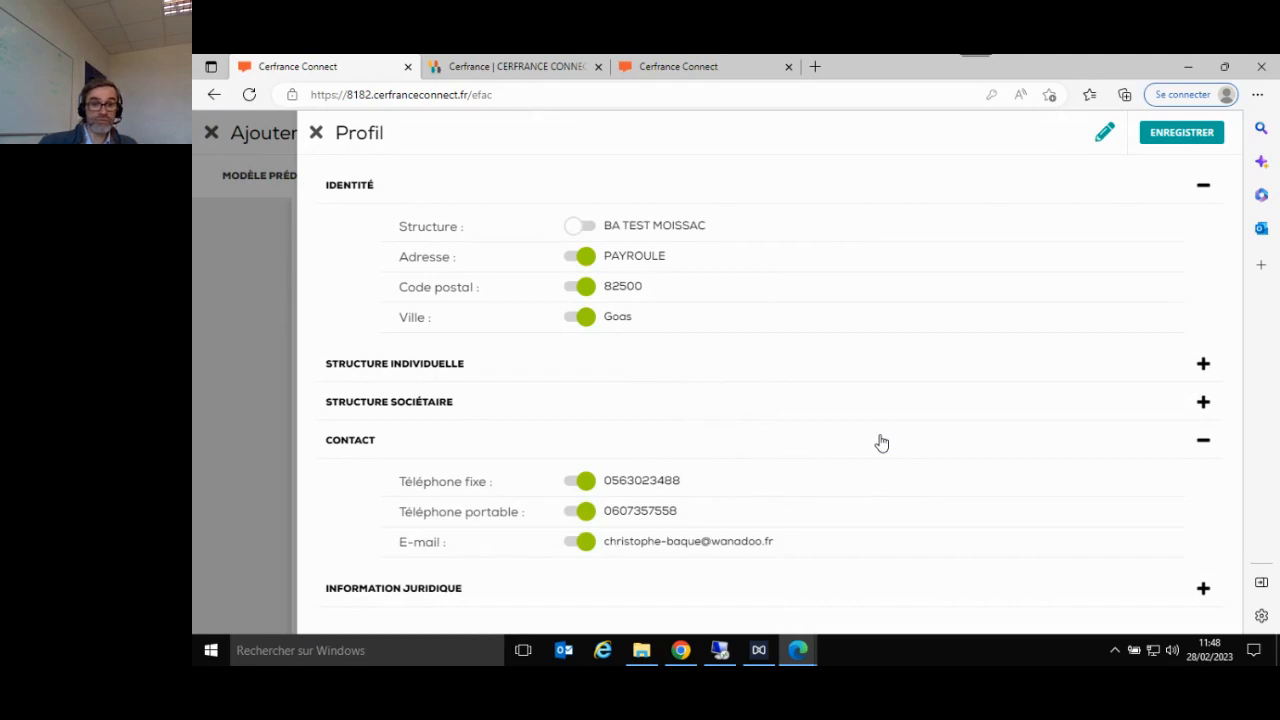
{"action": "left_click", "coordinate": [316, 136]}
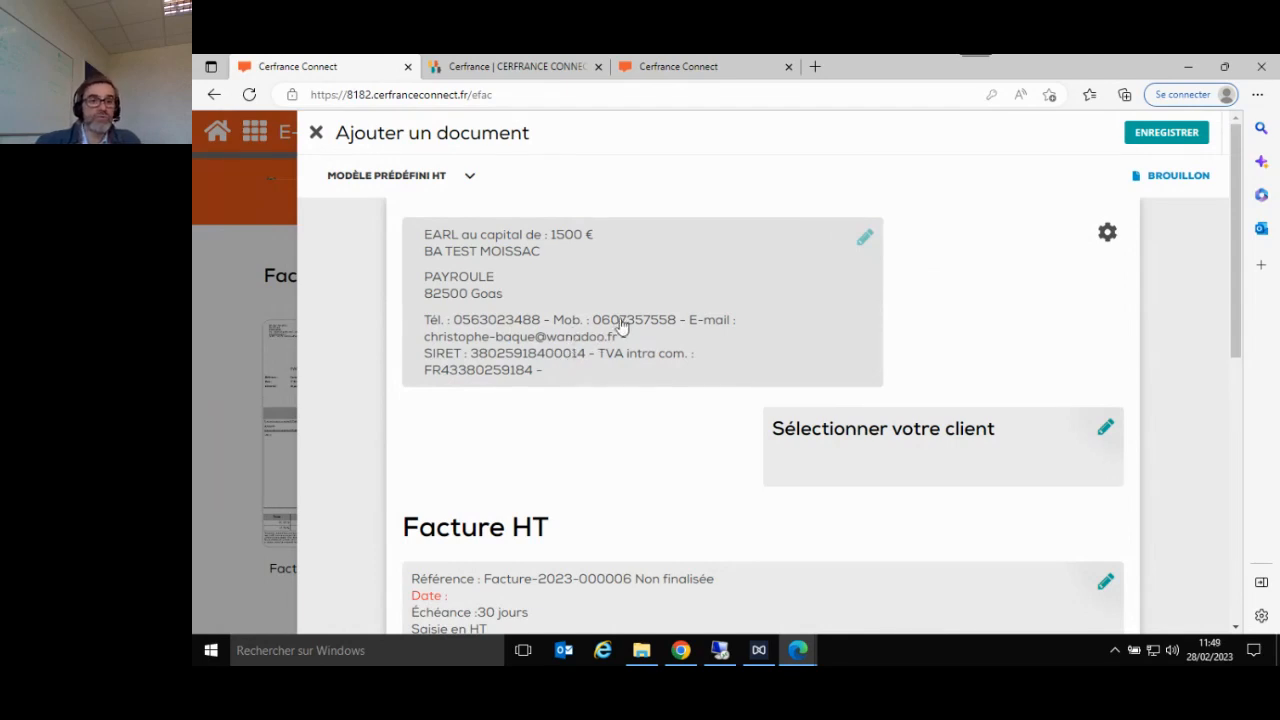
- Hide the mobile phone number (Téléphone portable) from the invoice's company header and save the display options
{"action": "left_click", "coordinate": [866, 242]}
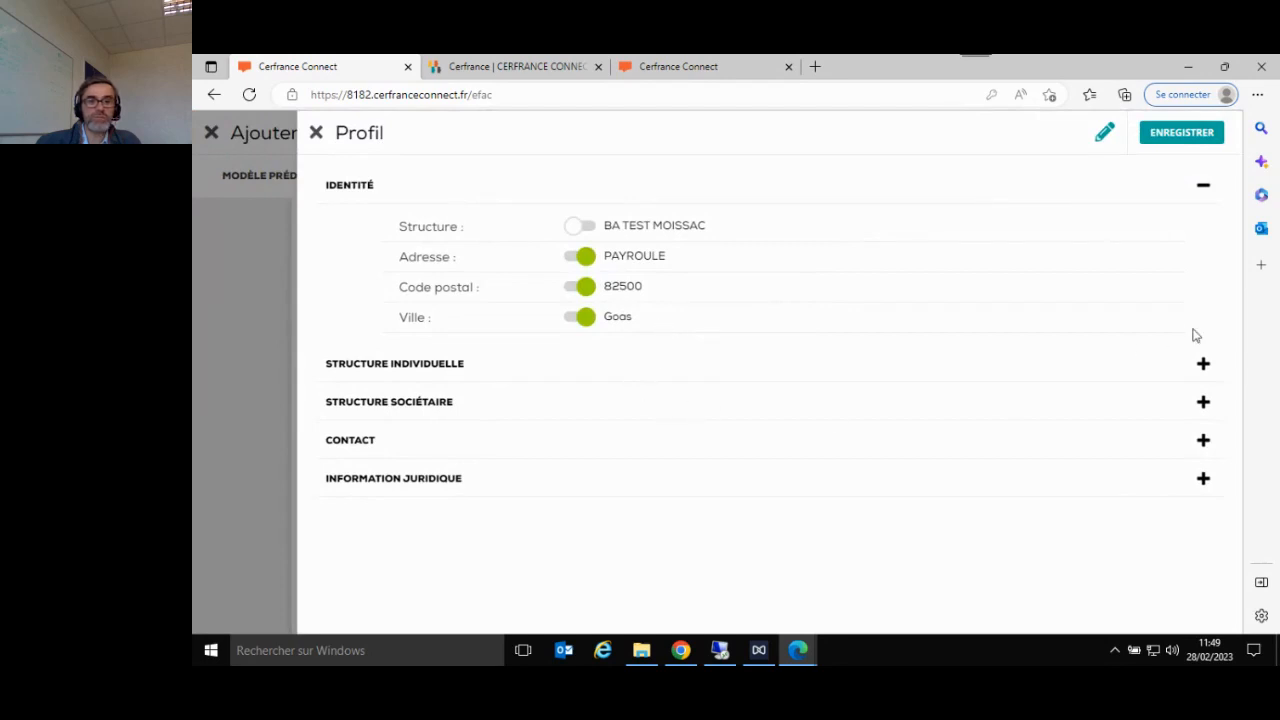
{"action": "left_click", "coordinate": [1206, 446]}
{"action": "left_click", "coordinate": [585, 515]}
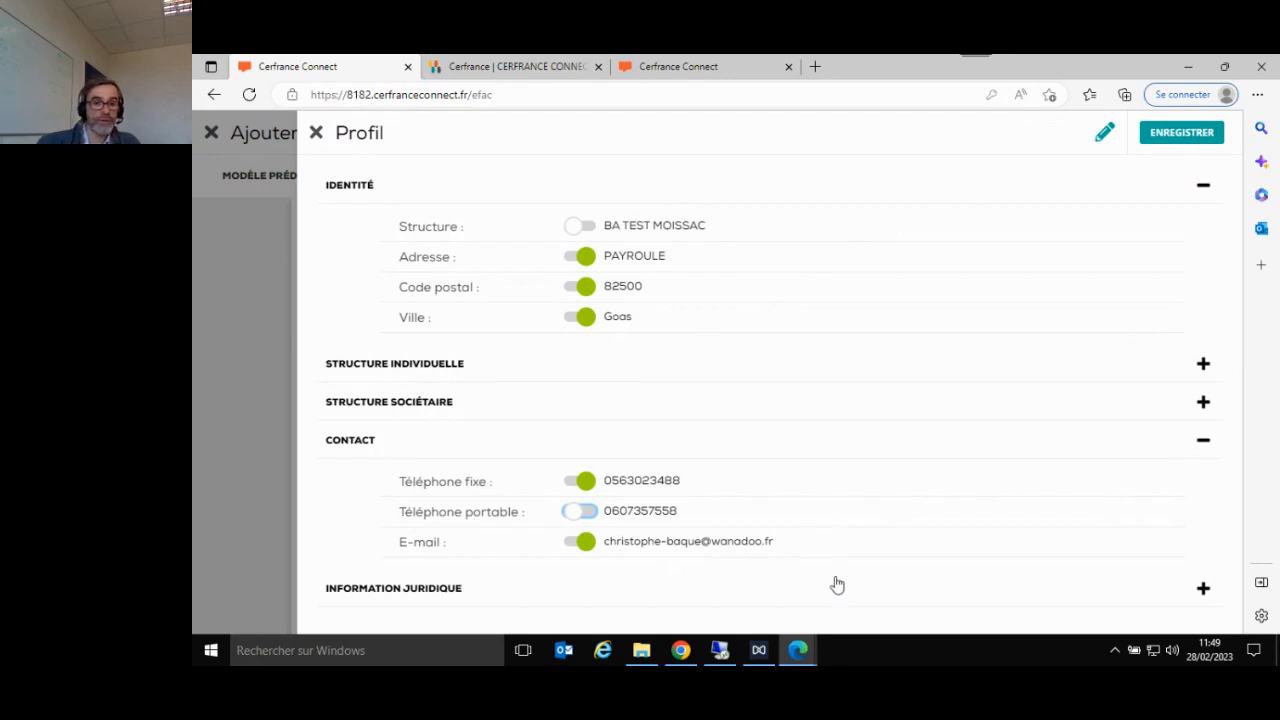
{"action": "left_click", "coordinate": [1182, 133]}
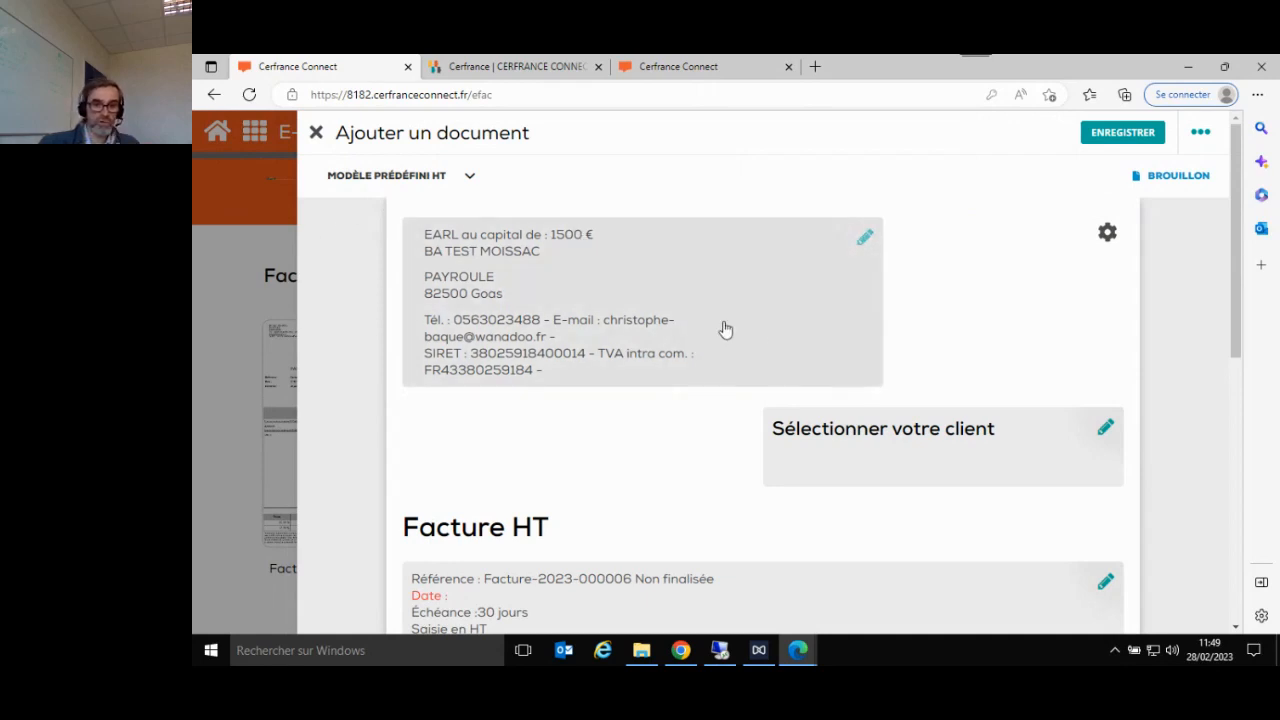
- Look at the full company profile editing form from the invoice header, and return to the invoice without saving
{"action": "left_click", "coordinate": [865, 239]}
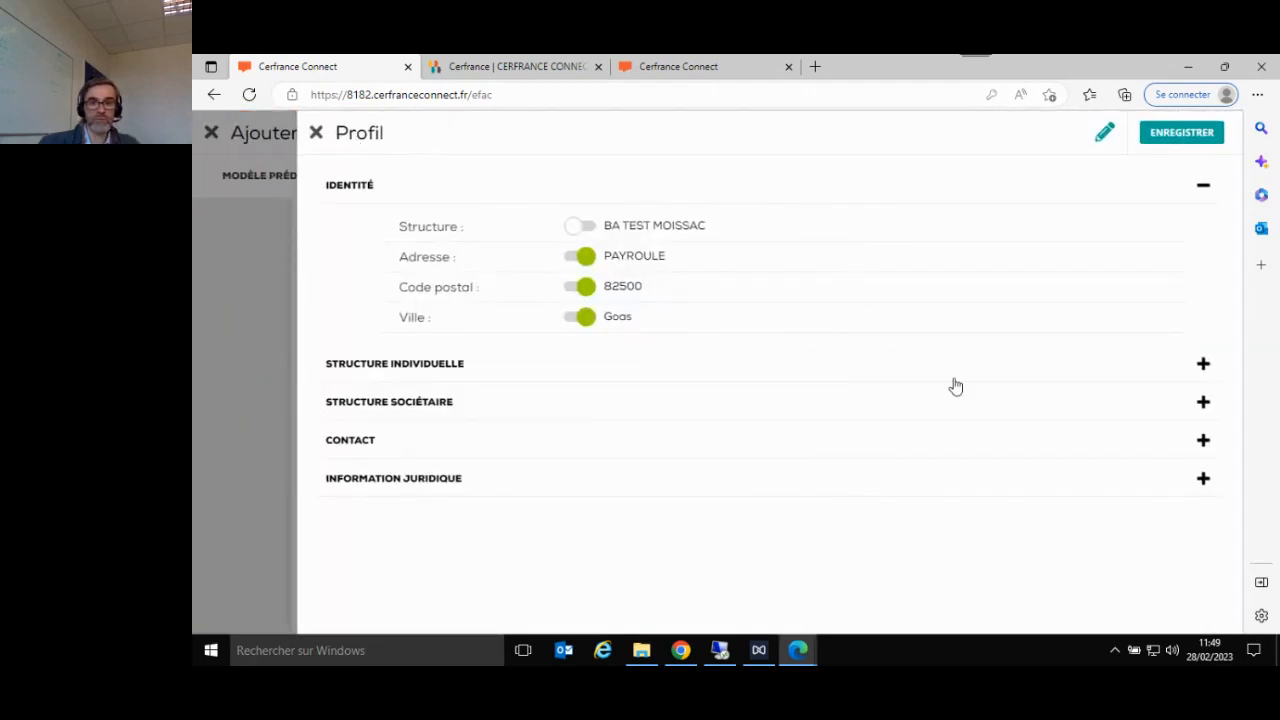
{"action": "left_click", "coordinate": [1105, 134]}
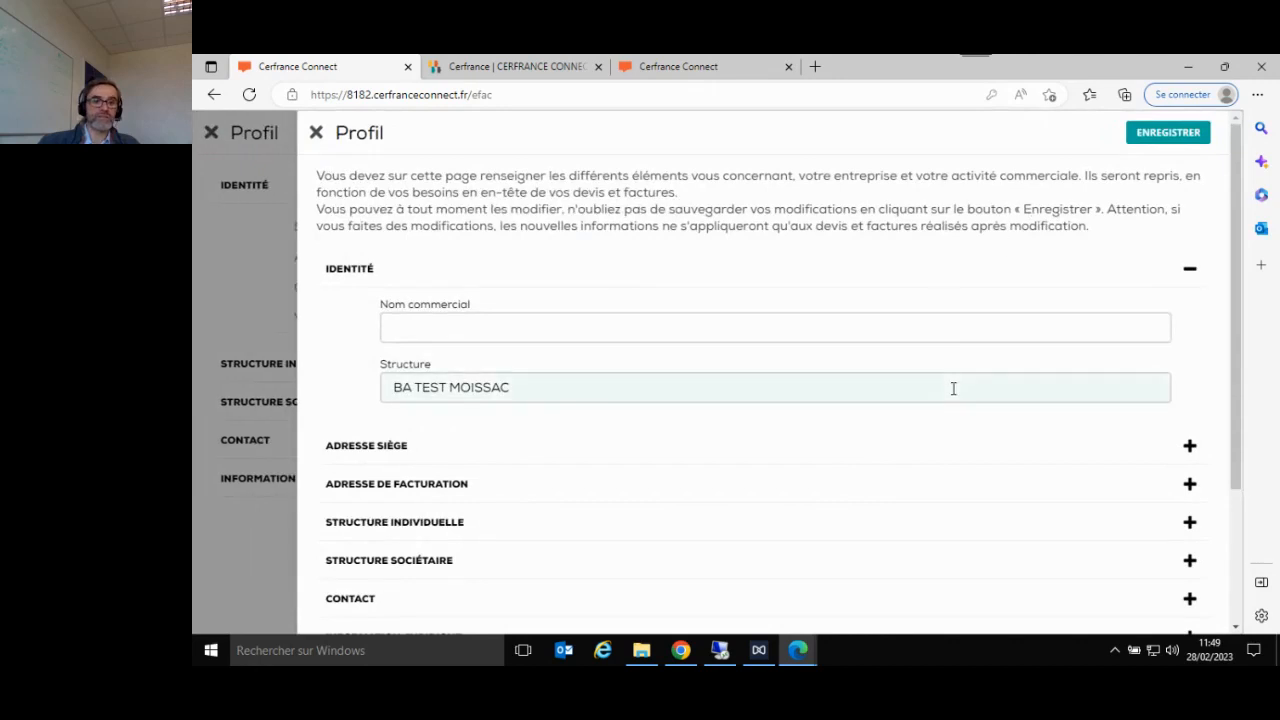
{"action": "scroll", "coordinate": [965, 374], "scroll_direction": "down", "scroll_amount": 2}
{"action": "scroll", "coordinate": [966, 372], "scroll_direction": "up", "scroll_amount": 2}
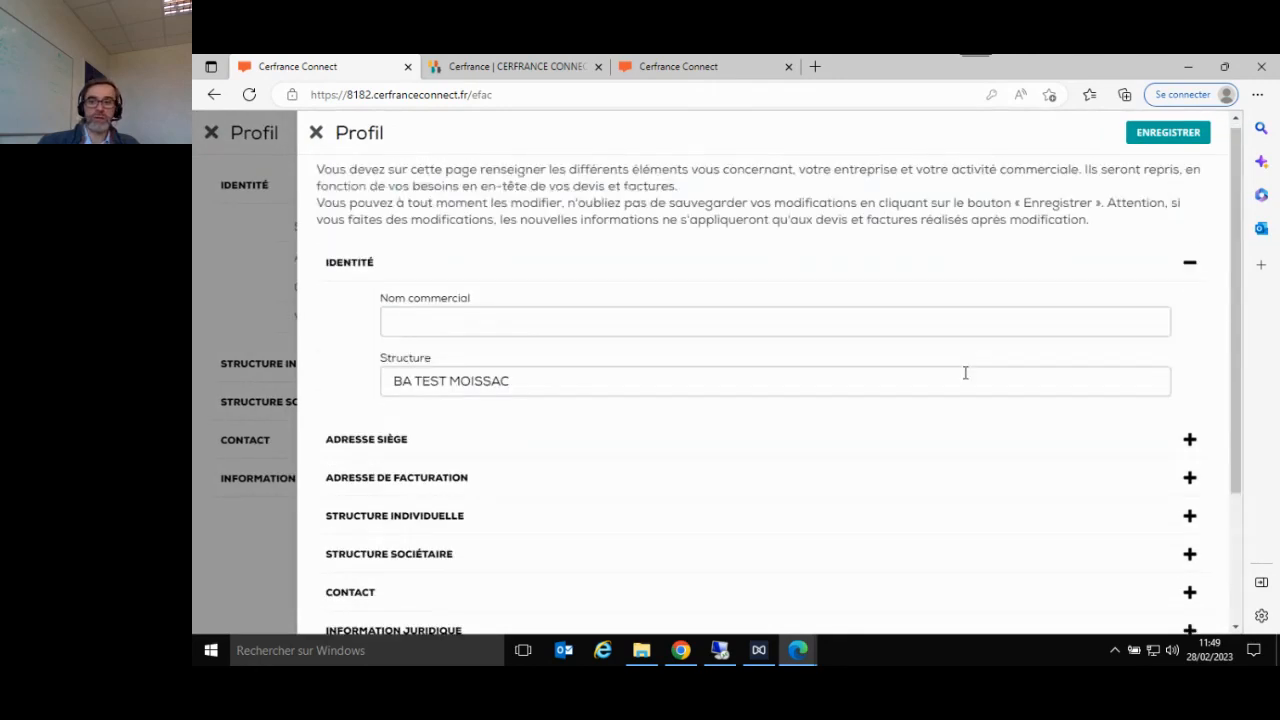
{"action": "left_click", "coordinate": [316, 132]}
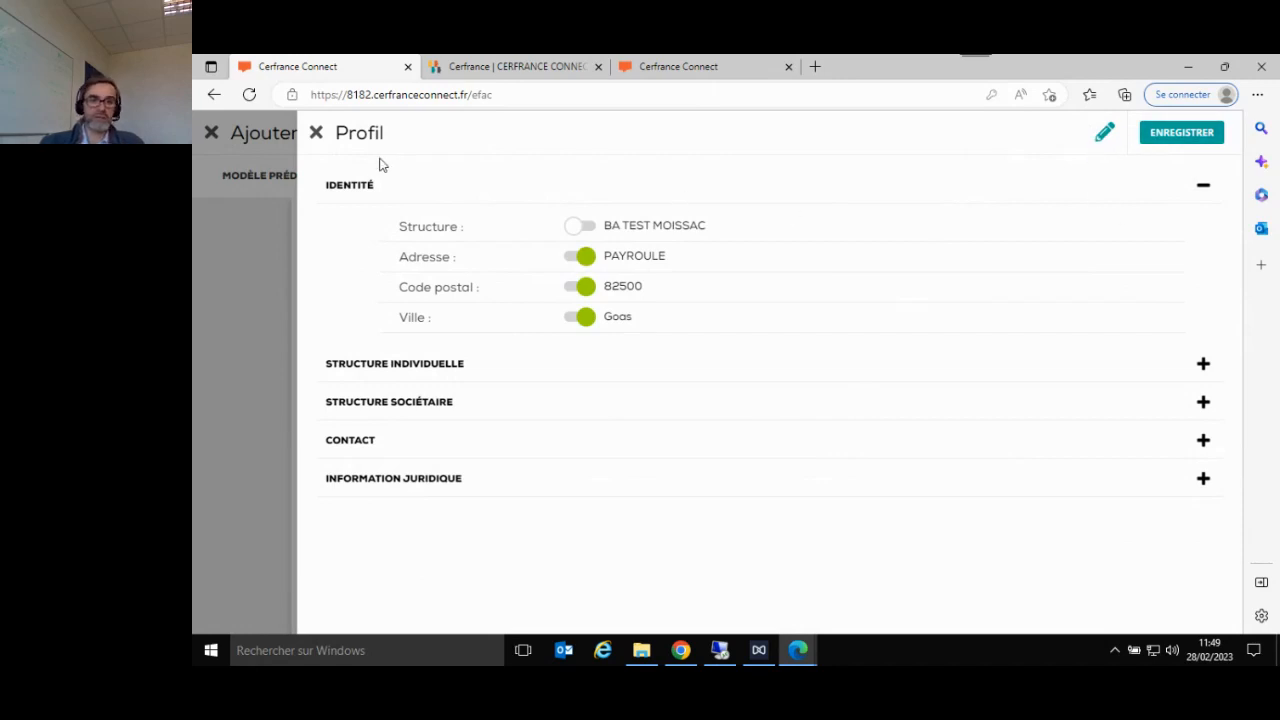
{"action": "left_click", "coordinate": [316, 134]}
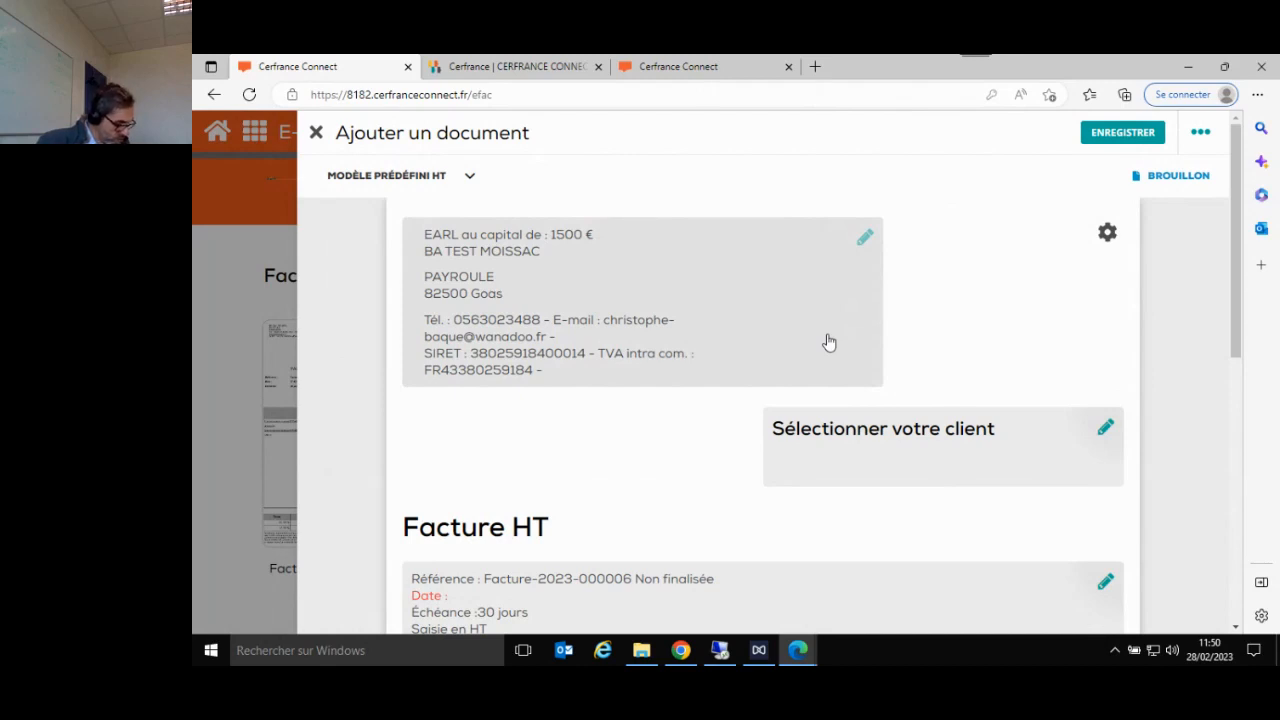
- Select EARL BIDULE as the invoice's client and save the selection
{"action": "left_click", "coordinate": [1107, 431]}
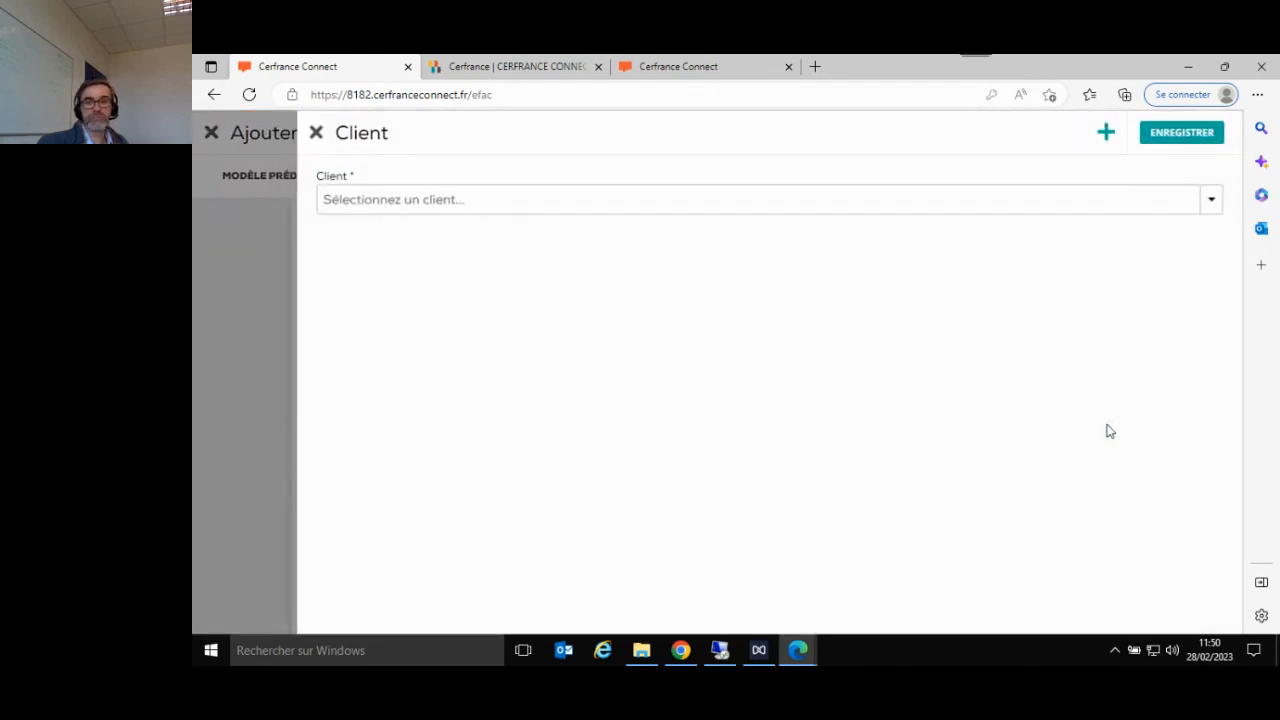
{"action": "left_click", "coordinate": [1212, 203]}
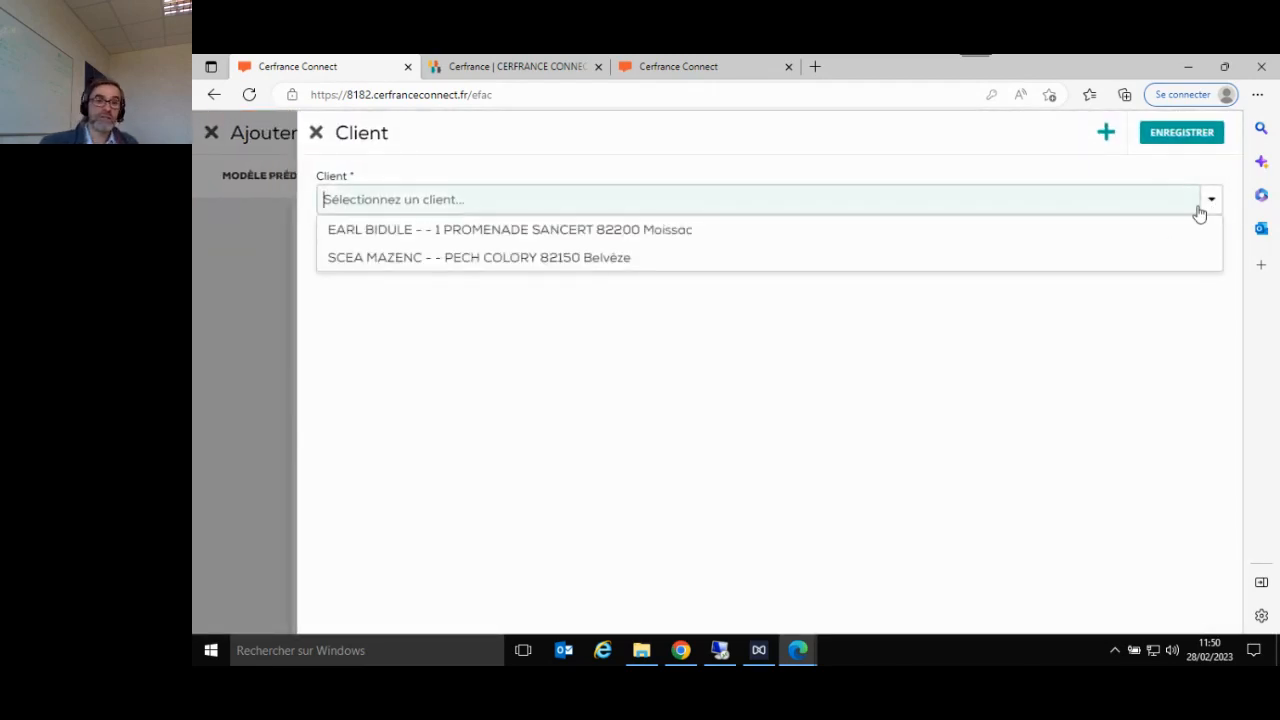
{"action": "left_click", "coordinate": [951, 240]}
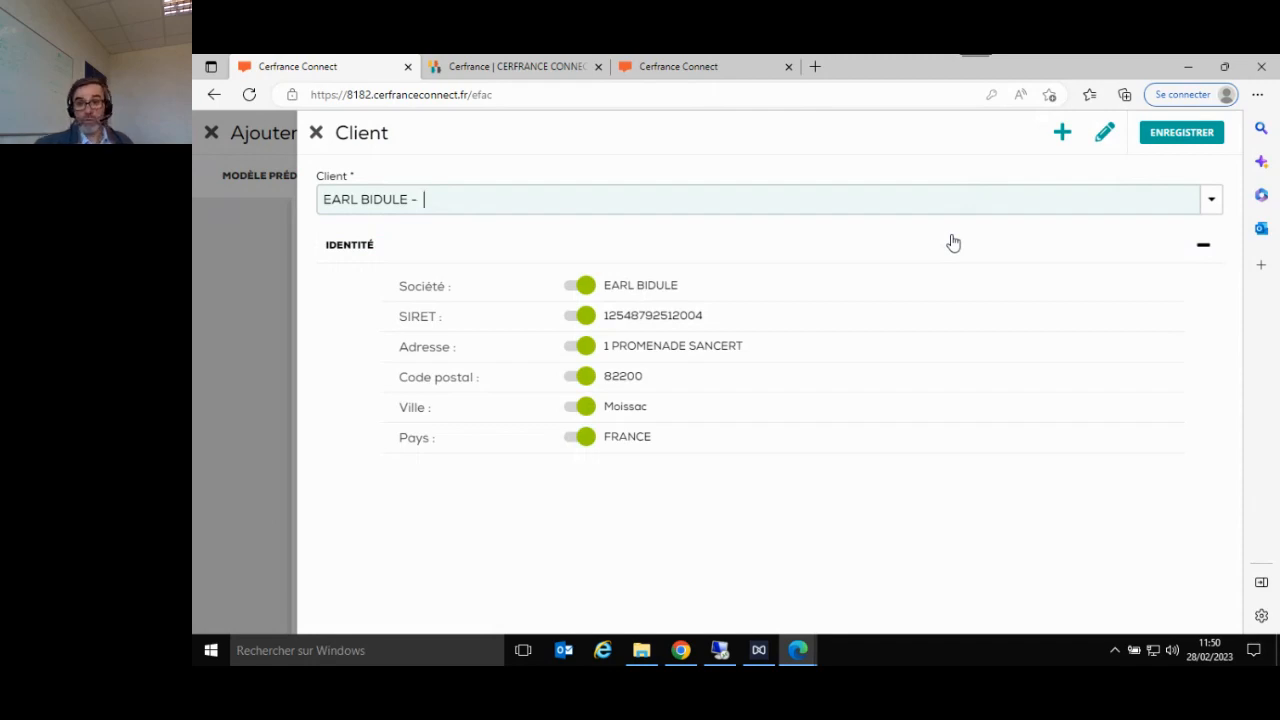
{"action": "left_click", "coordinate": [1181, 138]}
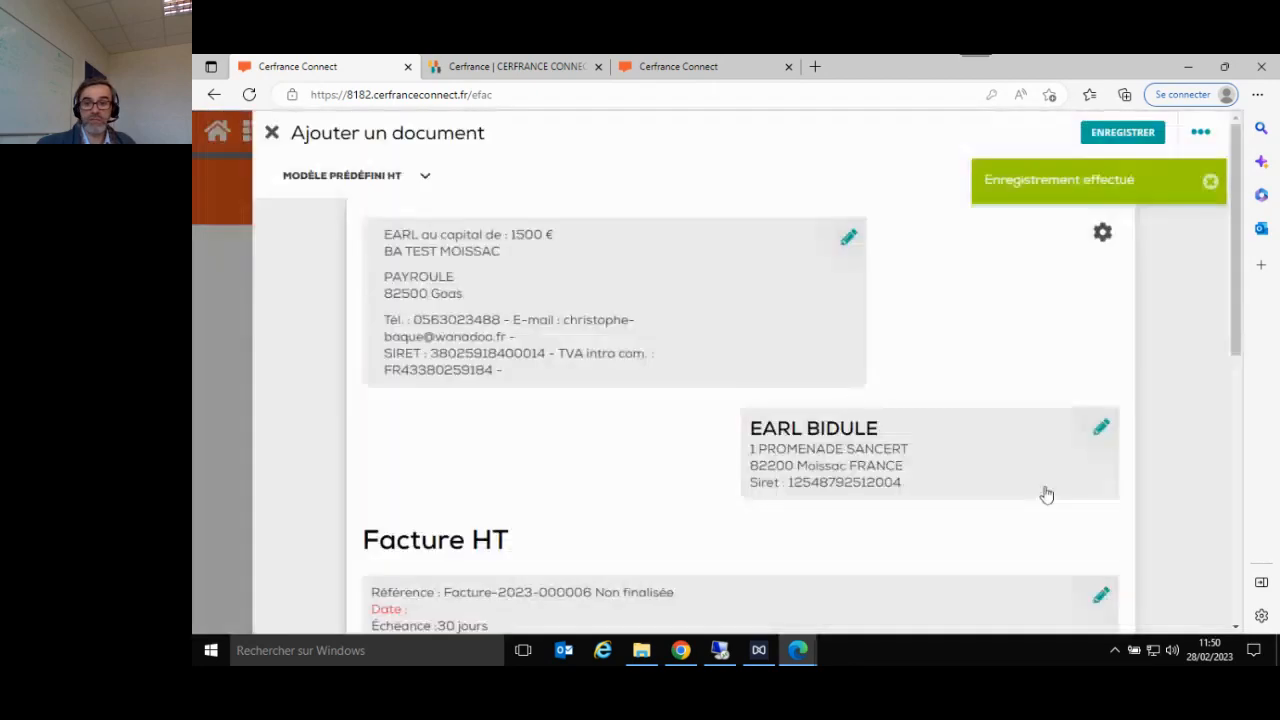
- Start adding a new client from the invoice's client area, with folder Dossier par défaut and company EARL TEST 2
{"action": "left_click", "coordinate": [1104, 434]}
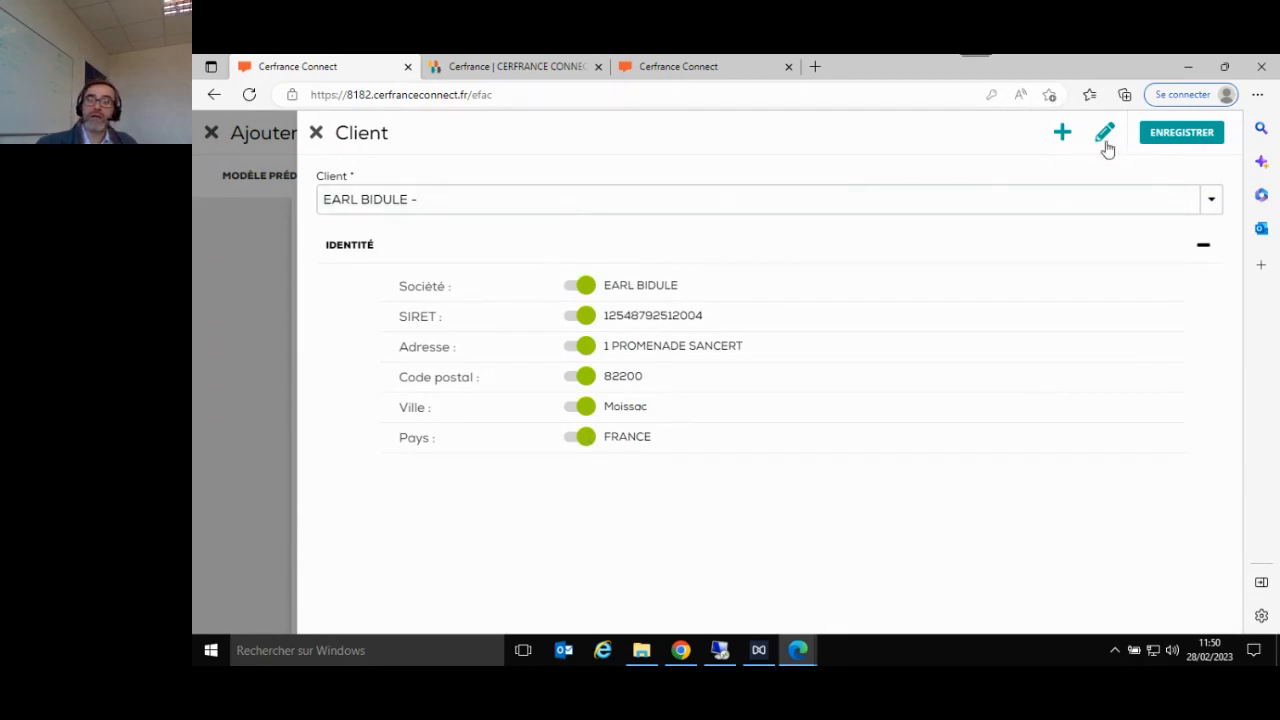
{"action": "left_click", "coordinate": [1062, 134]}
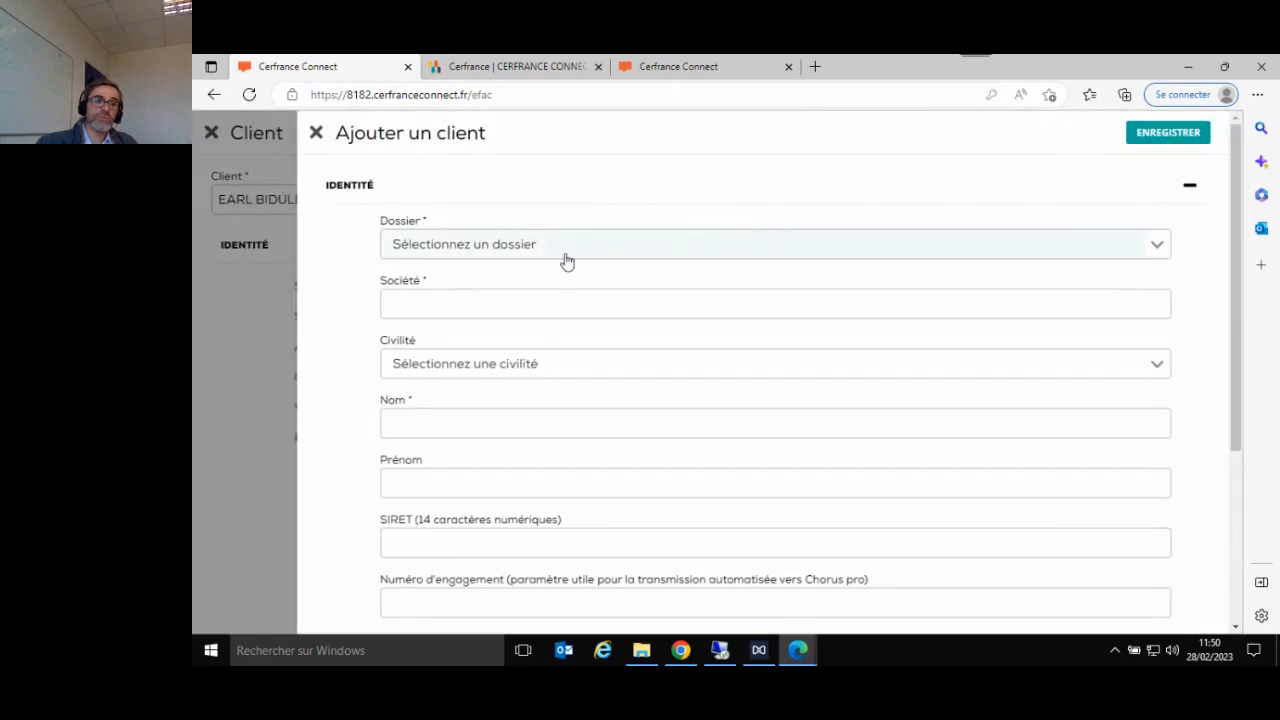
{"action": "left_click", "coordinate": [516, 264]}
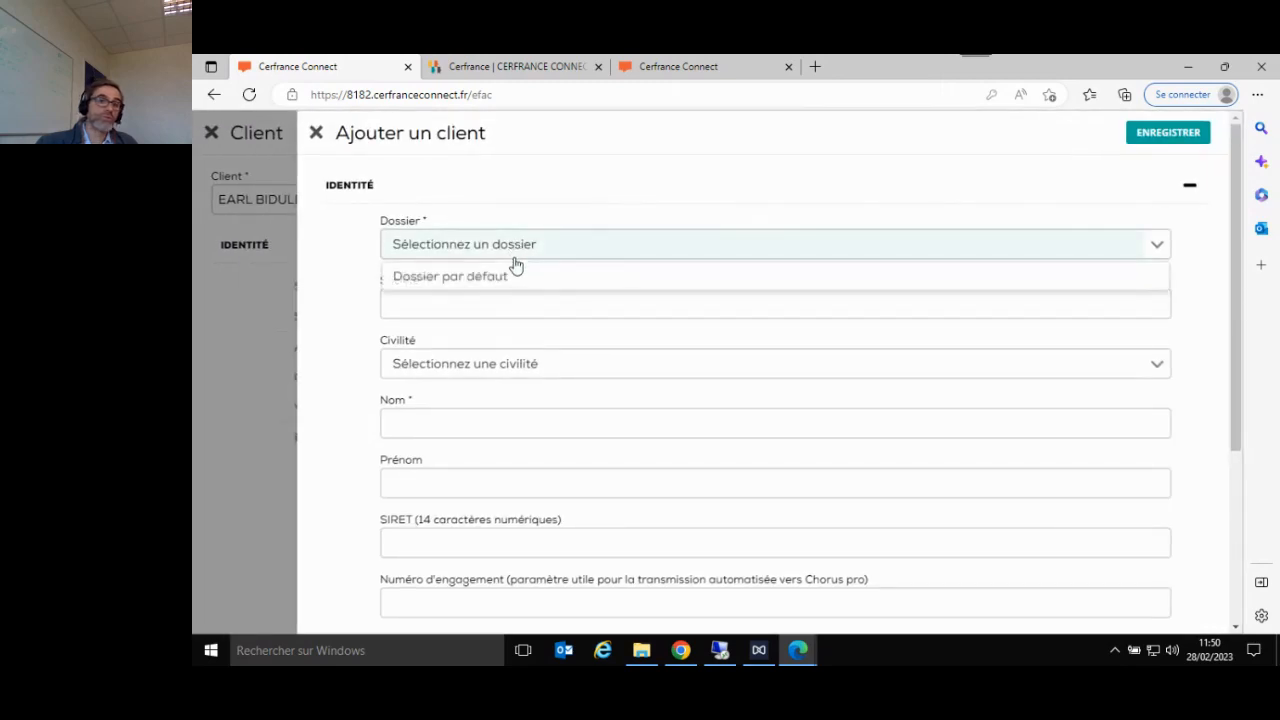
{"action": "left_click", "coordinate": [514, 288]}
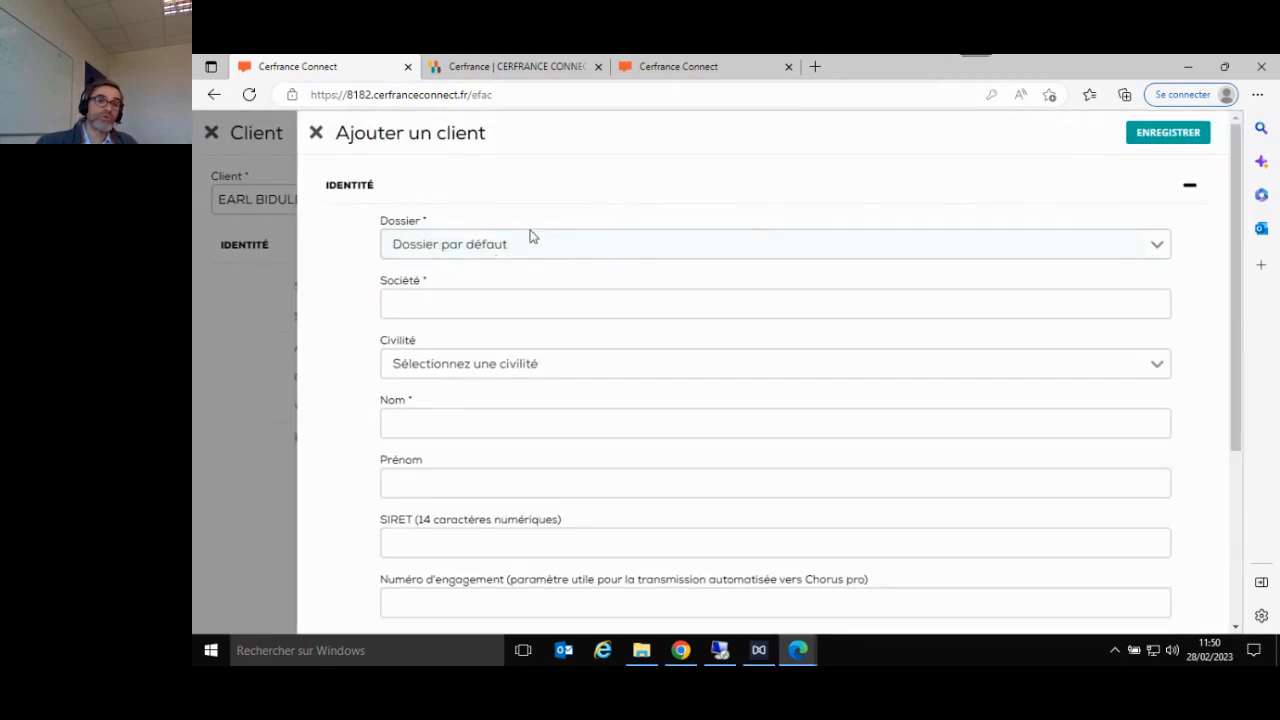
{"action": "left_click", "coordinate": [529, 300]}
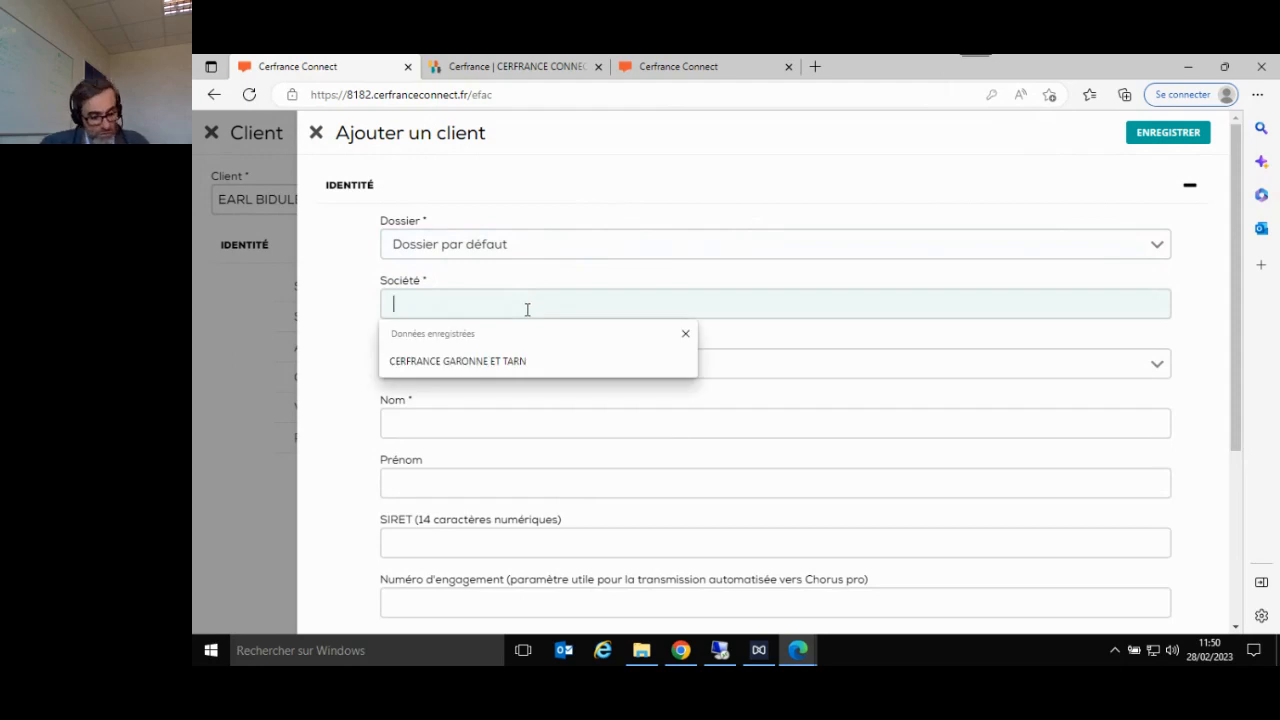
{"action": "type", "text": "EARL"}
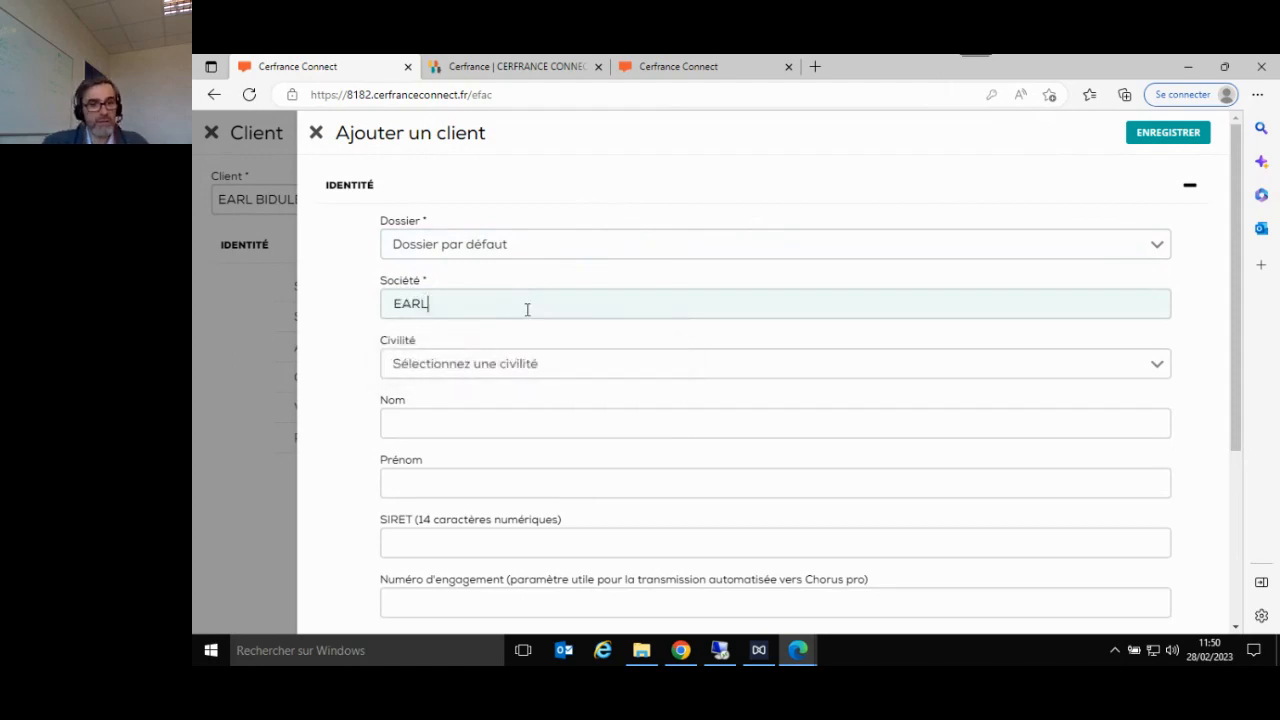
{"action": "type", "text": " TEST 2"}
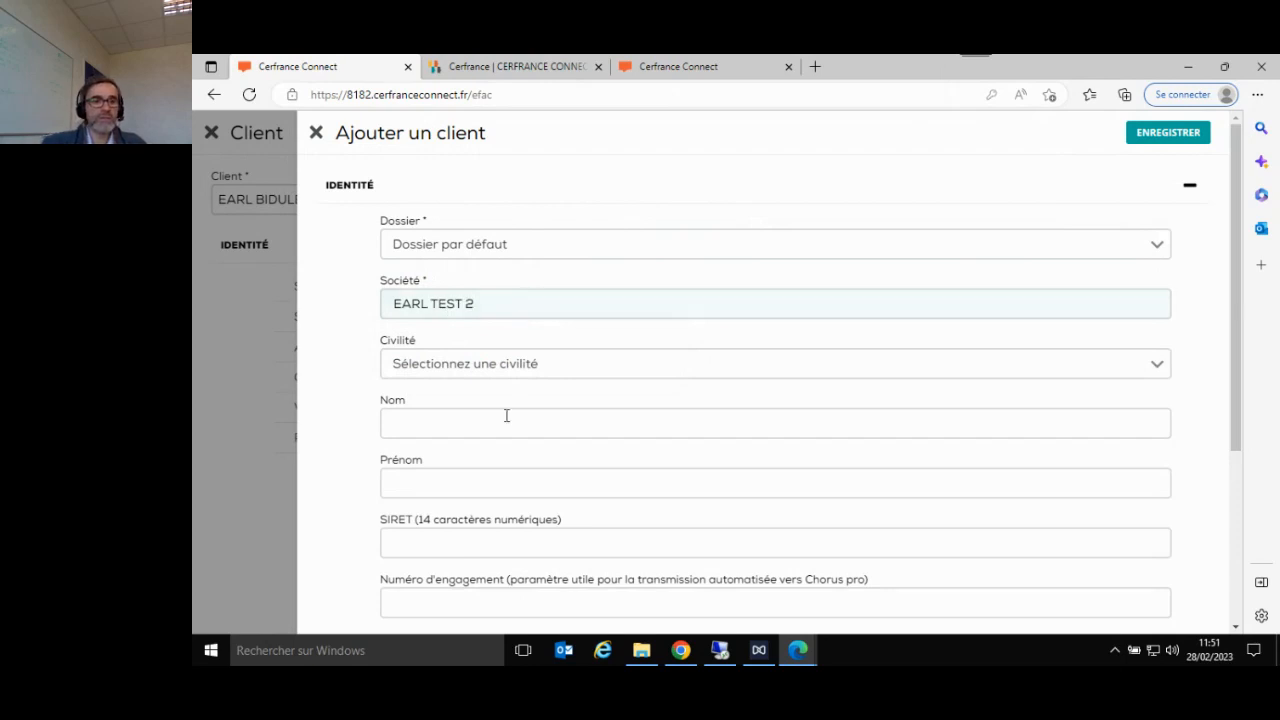
- Look over the identity fields and the collapsed sections of the new client form
{"action": "left_click", "coordinate": [485, 544]}
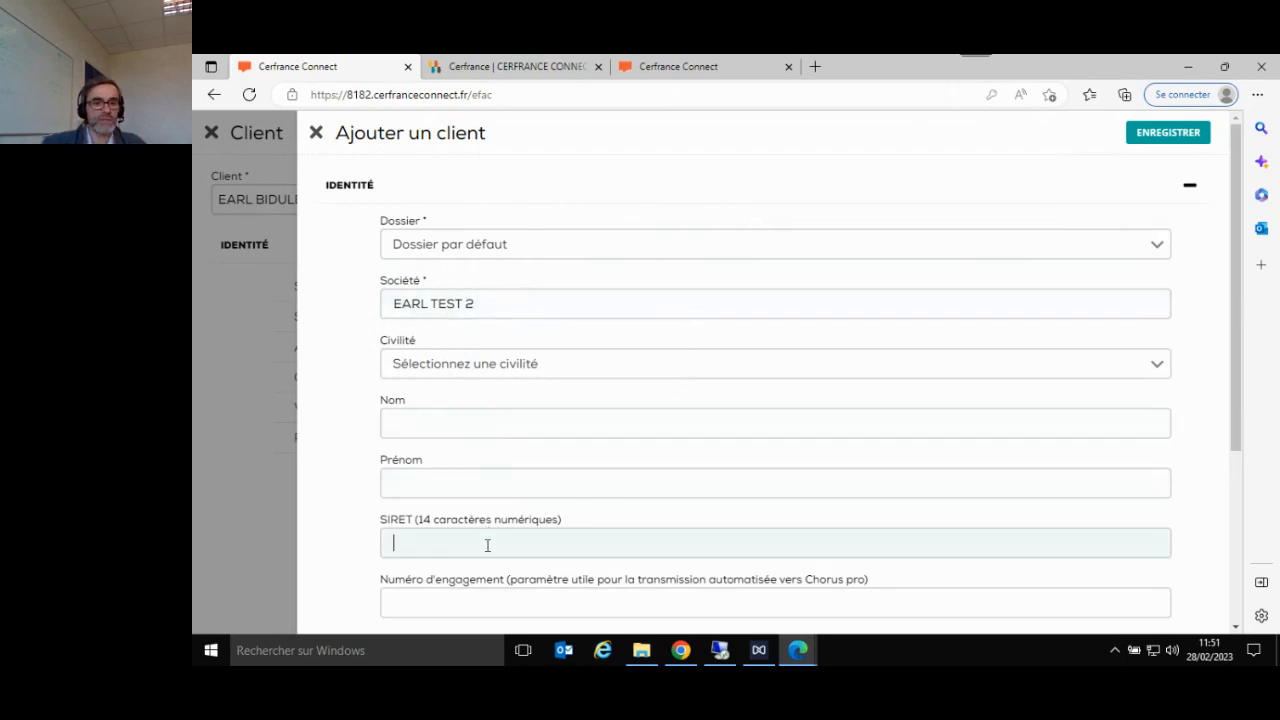
{"action": "scroll", "coordinate": [486, 543], "scroll_direction": "down", "scroll_amount": 2}
{"action": "scroll", "coordinate": [518, 384], "scroll_direction": "down", "scroll_amount": 2}
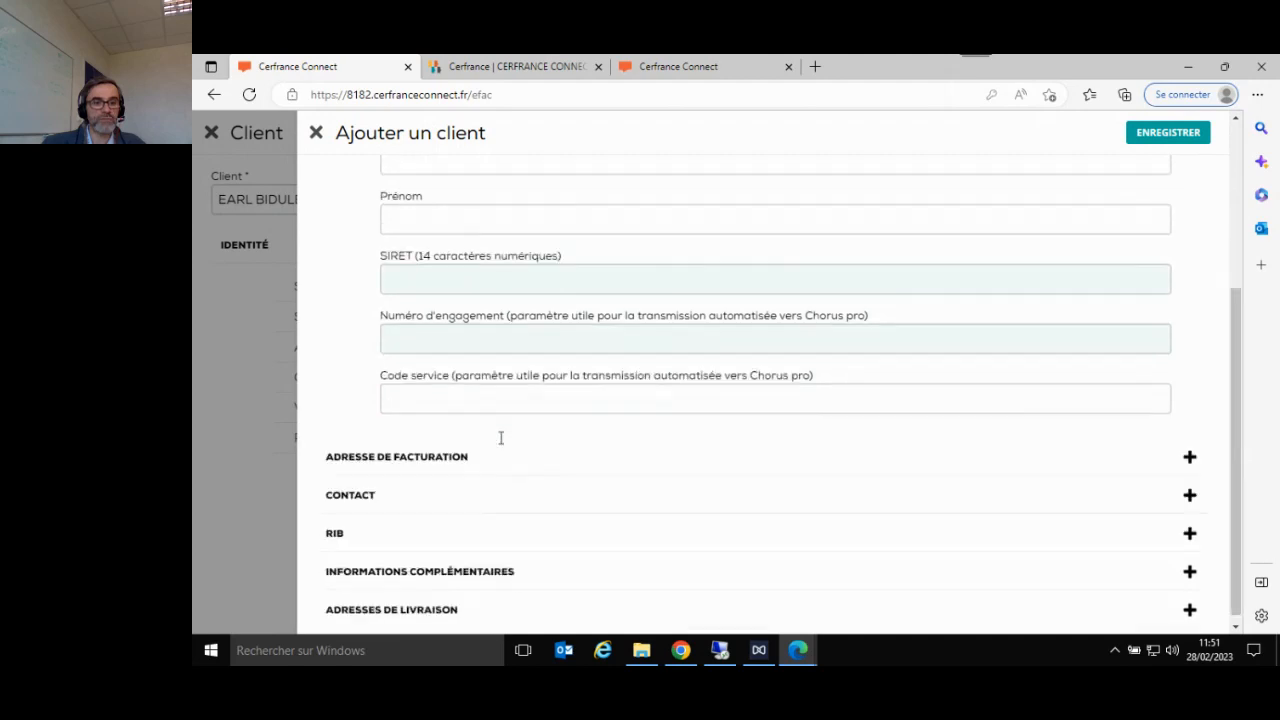
{"action": "scroll", "coordinate": [500, 437], "scroll_direction": "up", "scroll_amount": 4}
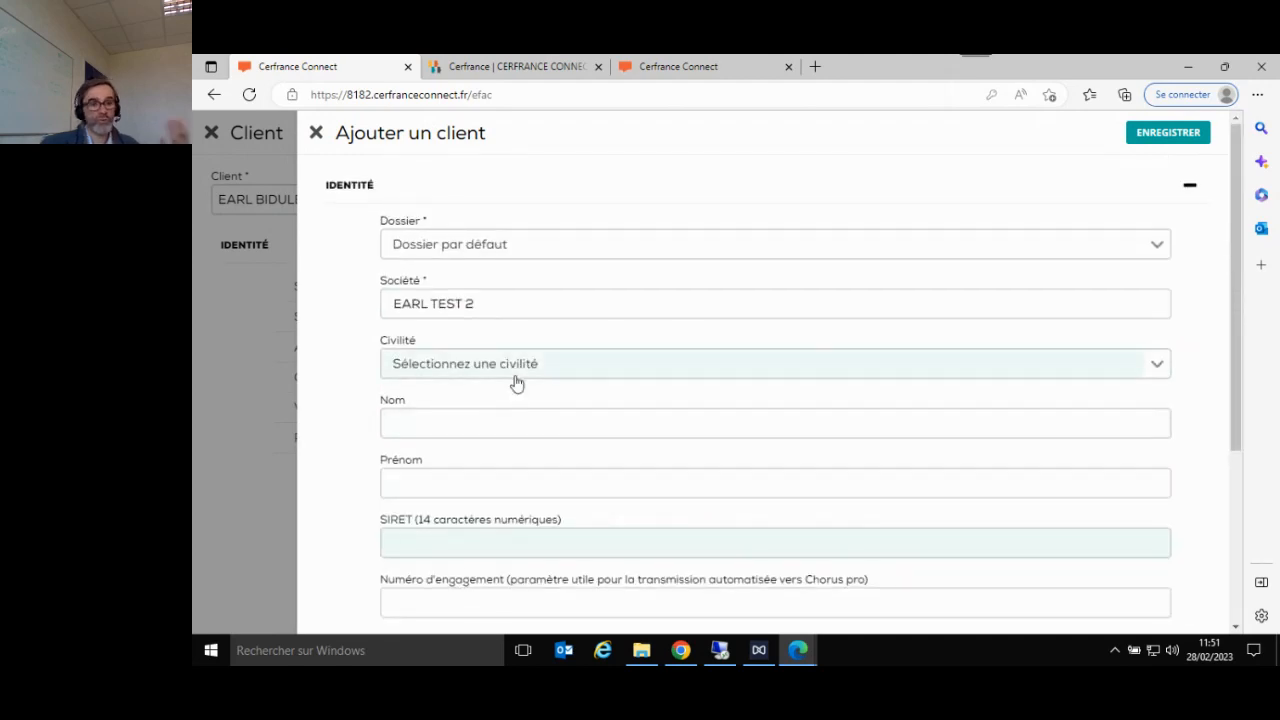
{"action": "scroll", "coordinate": [517, 381], "scroll_direction": "down", "scroll_amount": 3}
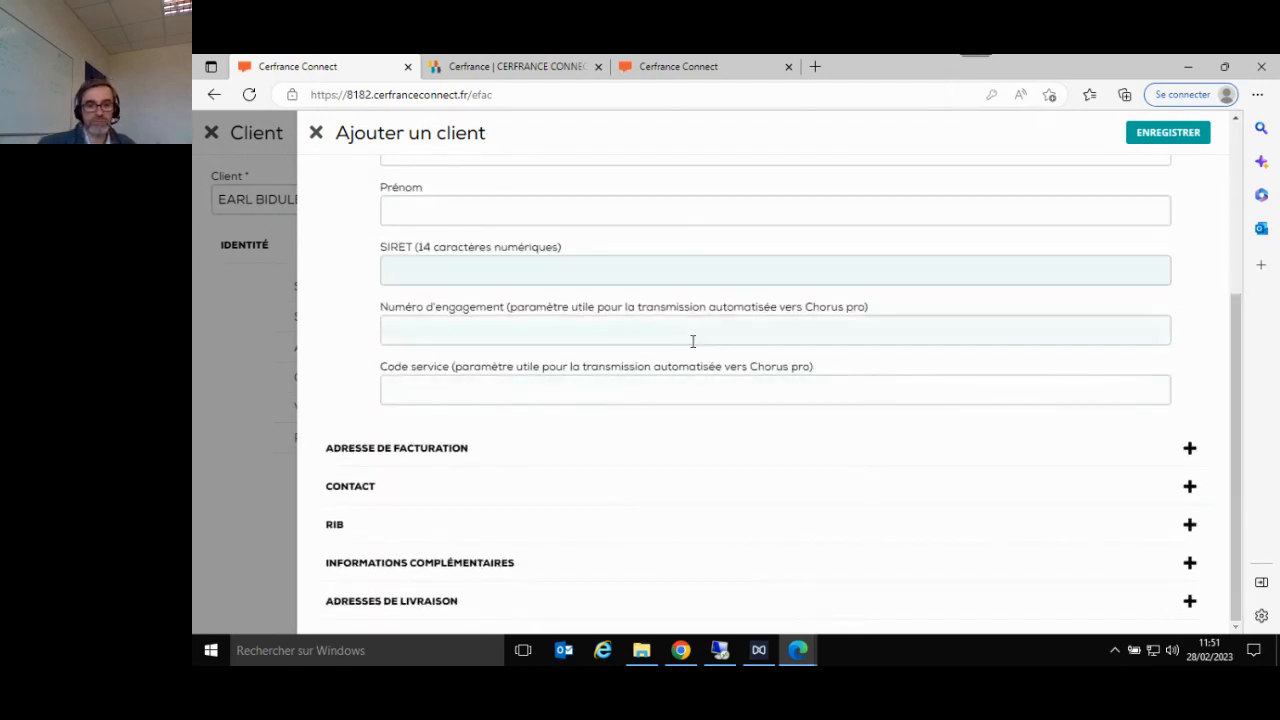
{"action": "scroll", "coordinate": [692, 362], "scroll_direction": "up", "scroll_amount": 3}
{"action": "scroll", "coordinate": [692, 366], "scroll_direction": "down", "scroll_amount": 3}
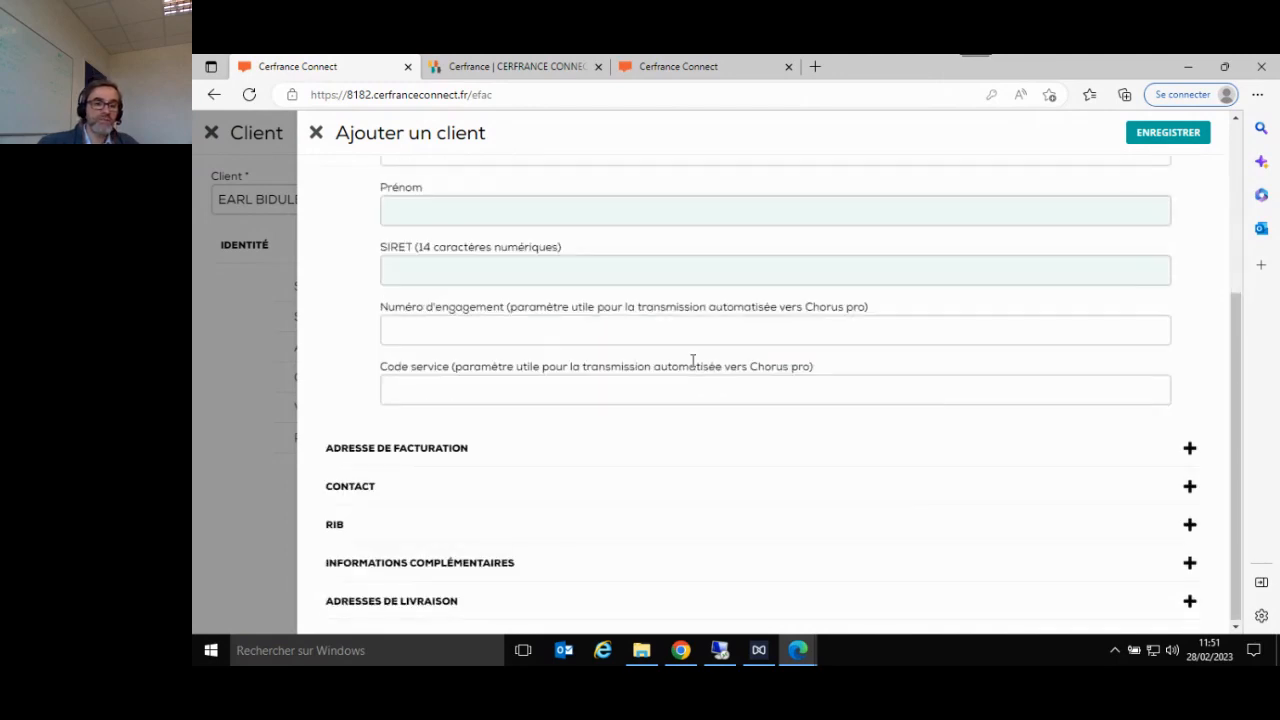
- Expand the new client's billing address section (Adresse de facturation) and enter the street address
{"action": "left_click", "coordinate": [645, 465]}
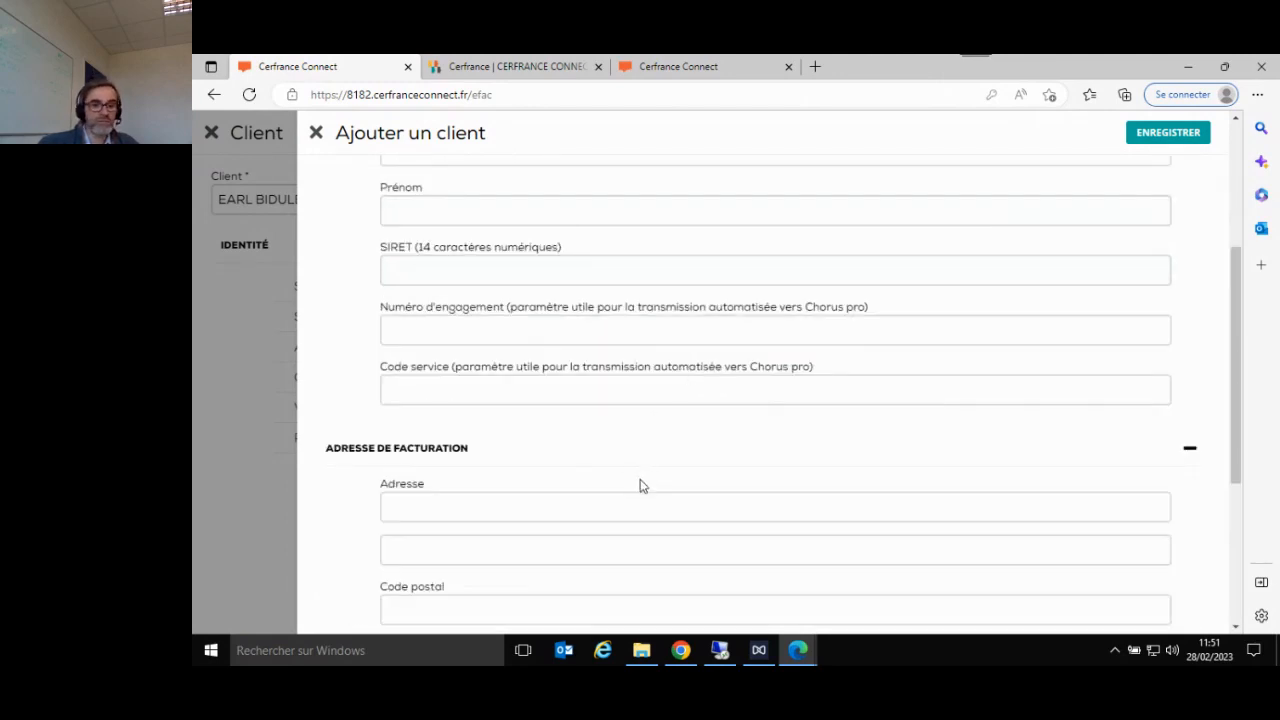
{"action": "left_click", "coordinate": [638, 513]}
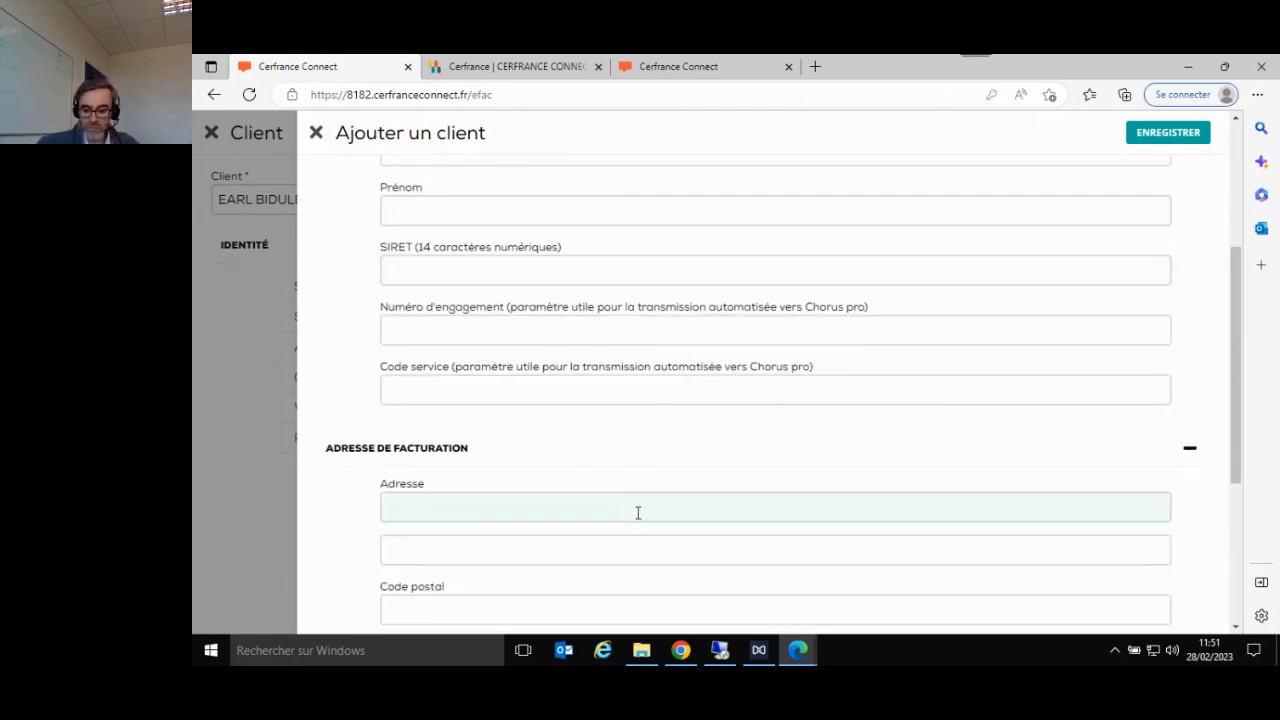
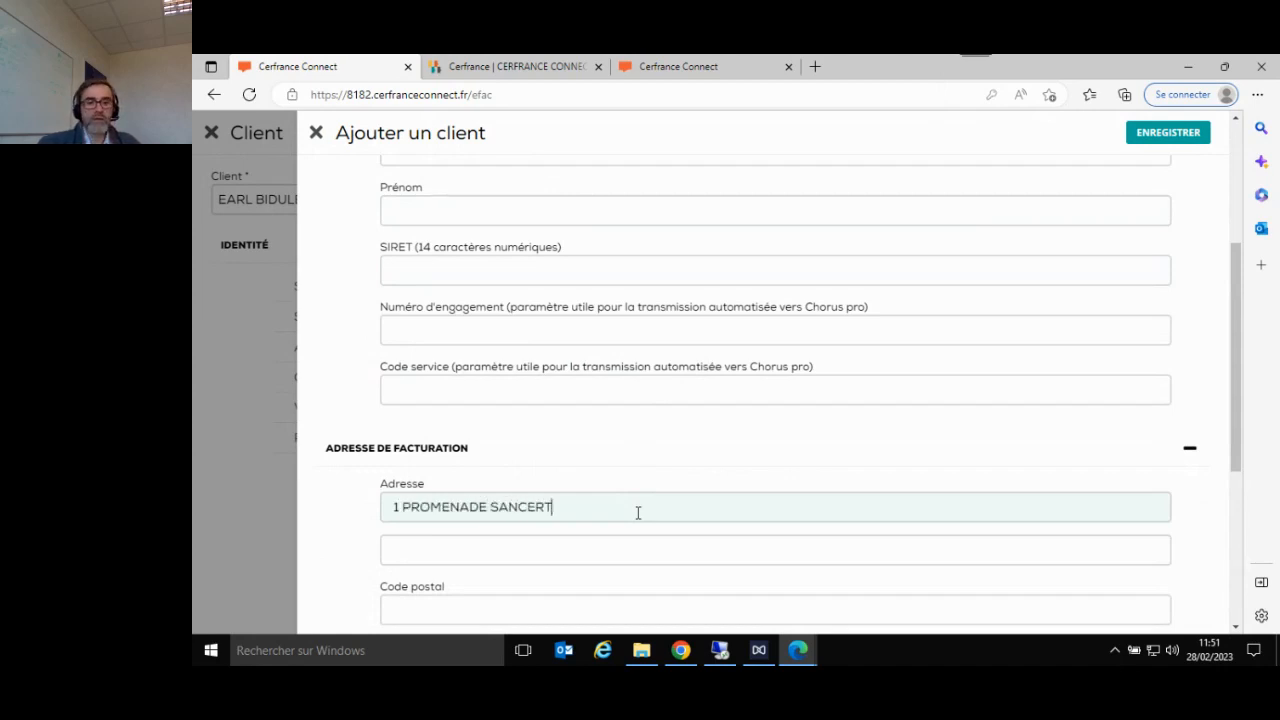
- Complete the billing address with its postal code, town and country, then save the new client as the invoice's client
{"action": "scroll", "coordinate": [636, 513], "scroll_direction": "down", "scroll_amount": 3}
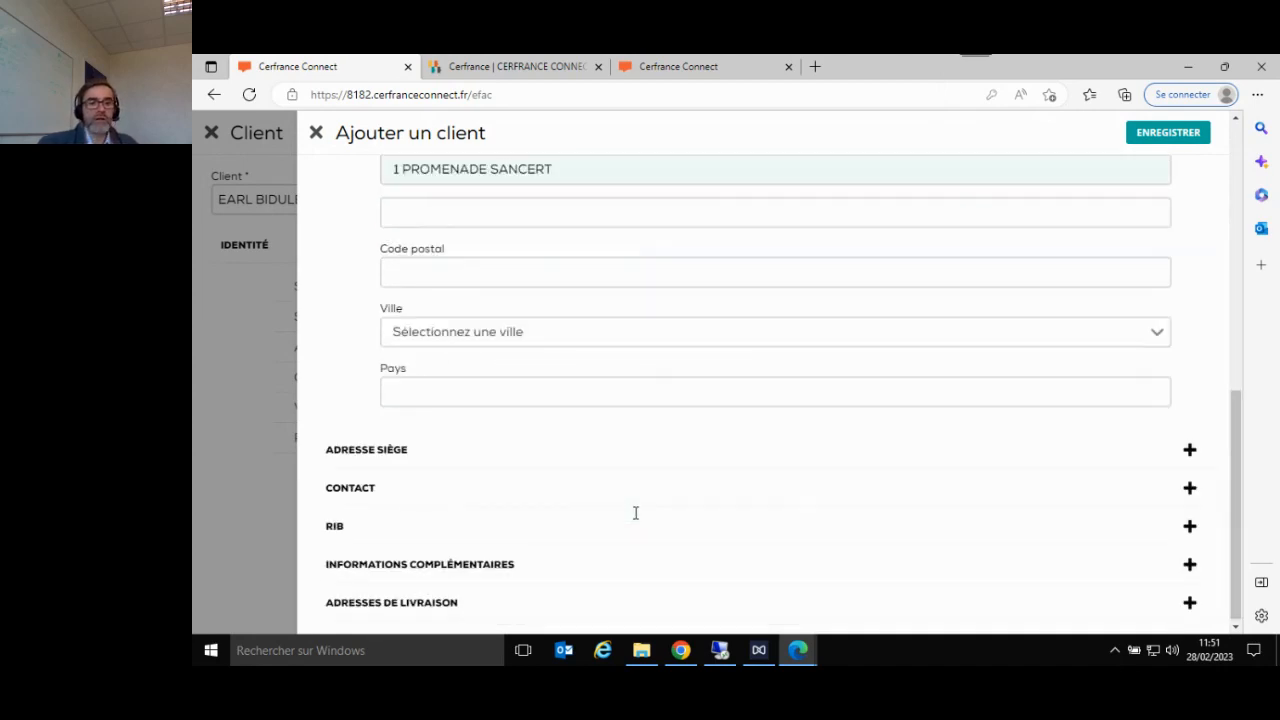
{"action": "left_click", "coordinate": [562, 279]}
{"action": "type", "text": "82200"}
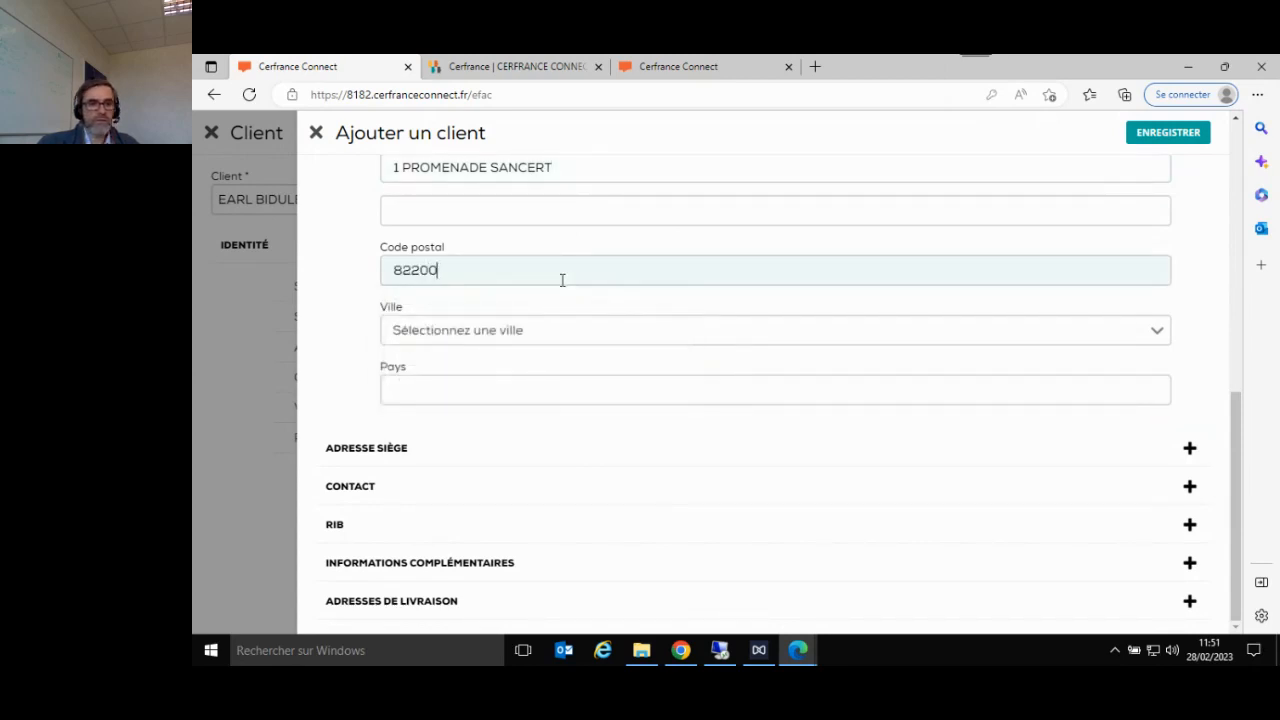
{"action": "left_click", "coordinate": [543, 340]}
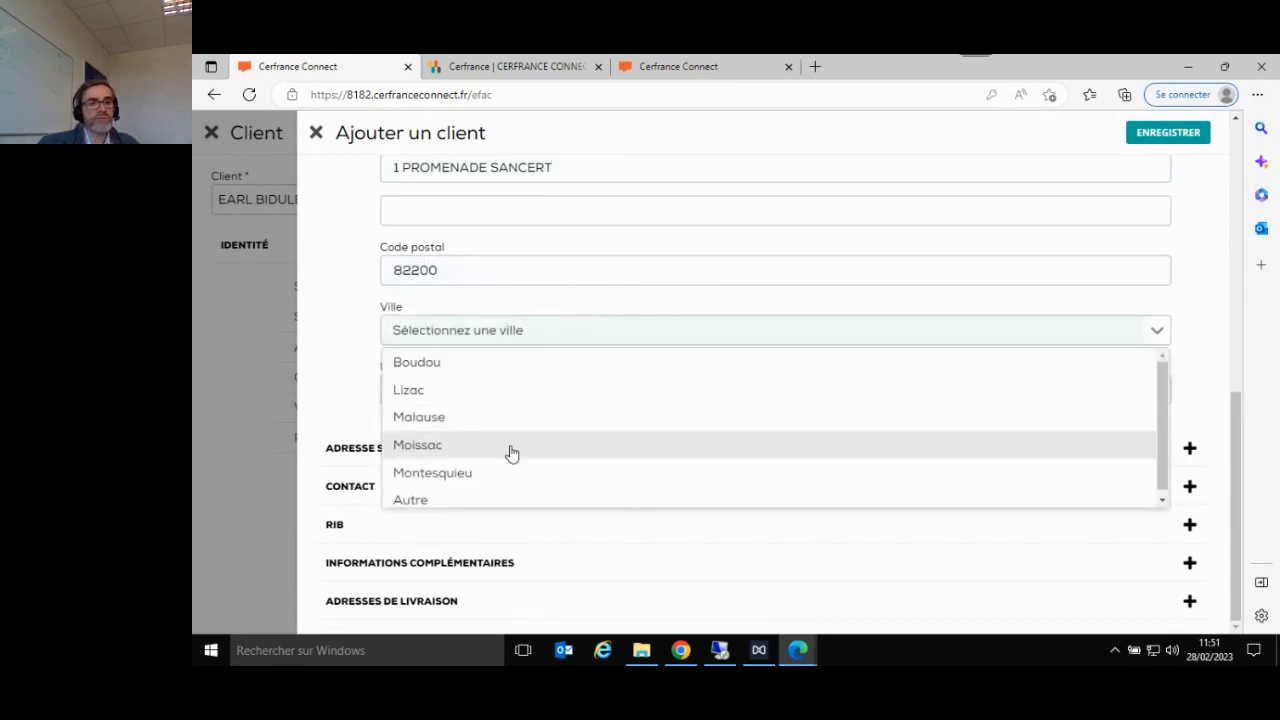
{"action": "left_click", "coordinate": [510, 440]}
{"action": "left_click", "coordinate": [504, 390]}
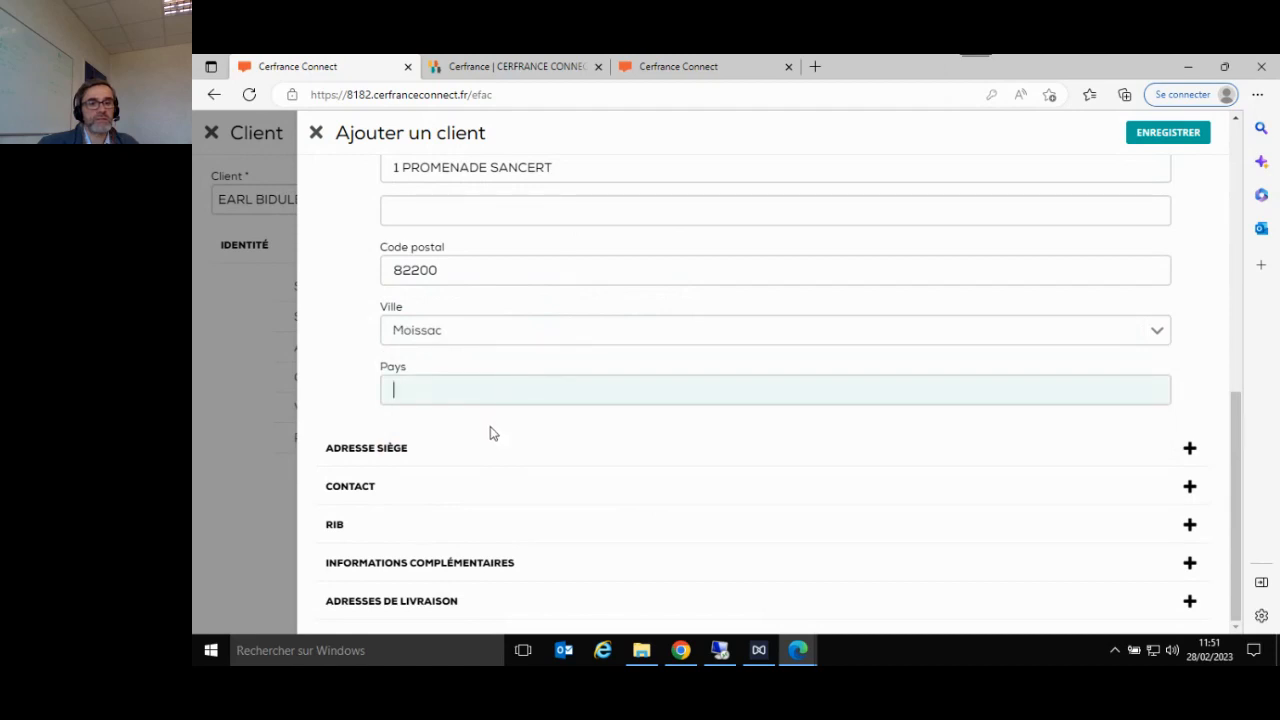
{"action": "type", "text": "FRANCE"}
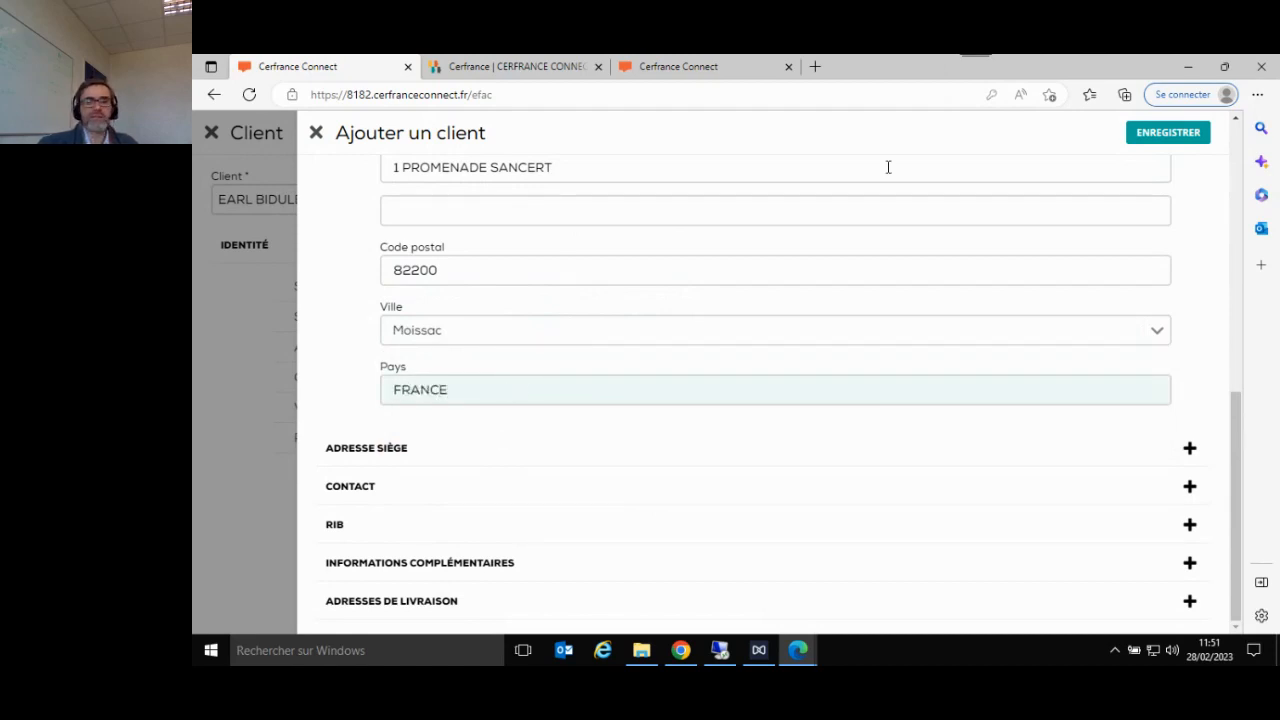
{"action": "left_click", "coordinate": [1190, 132]}
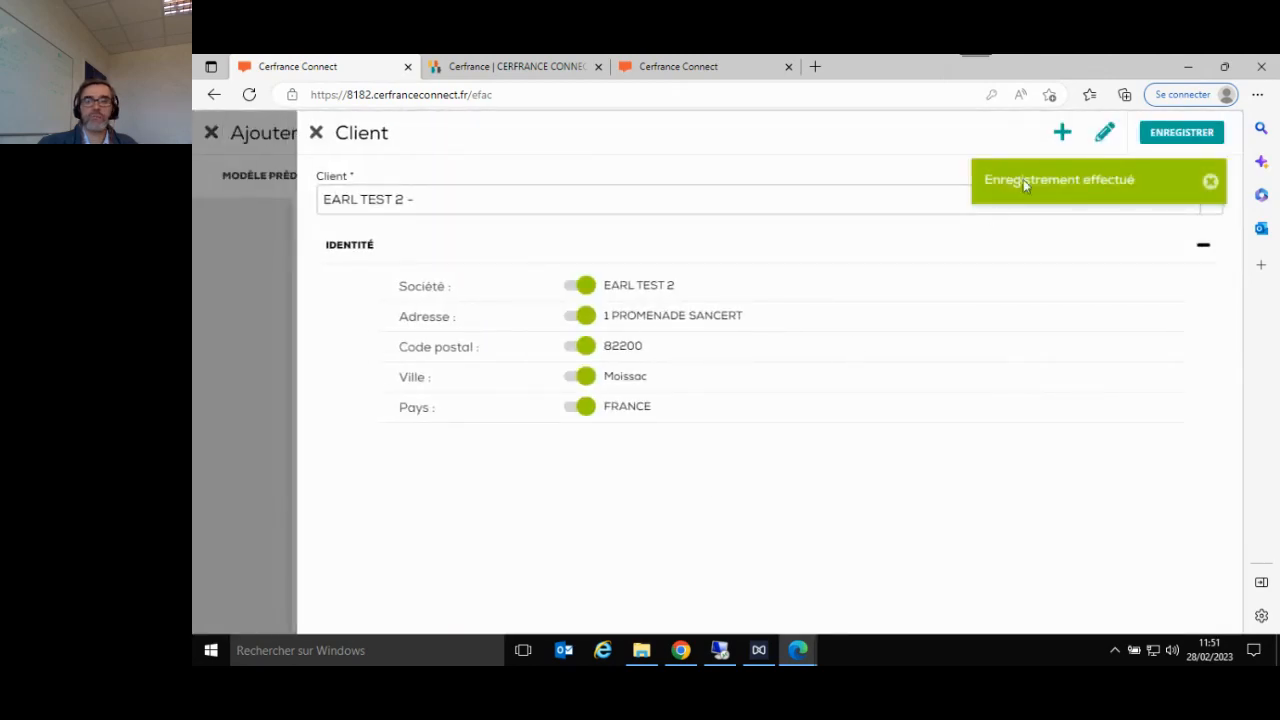
{"action": "left_click", "coordinate": [1172, 133]}
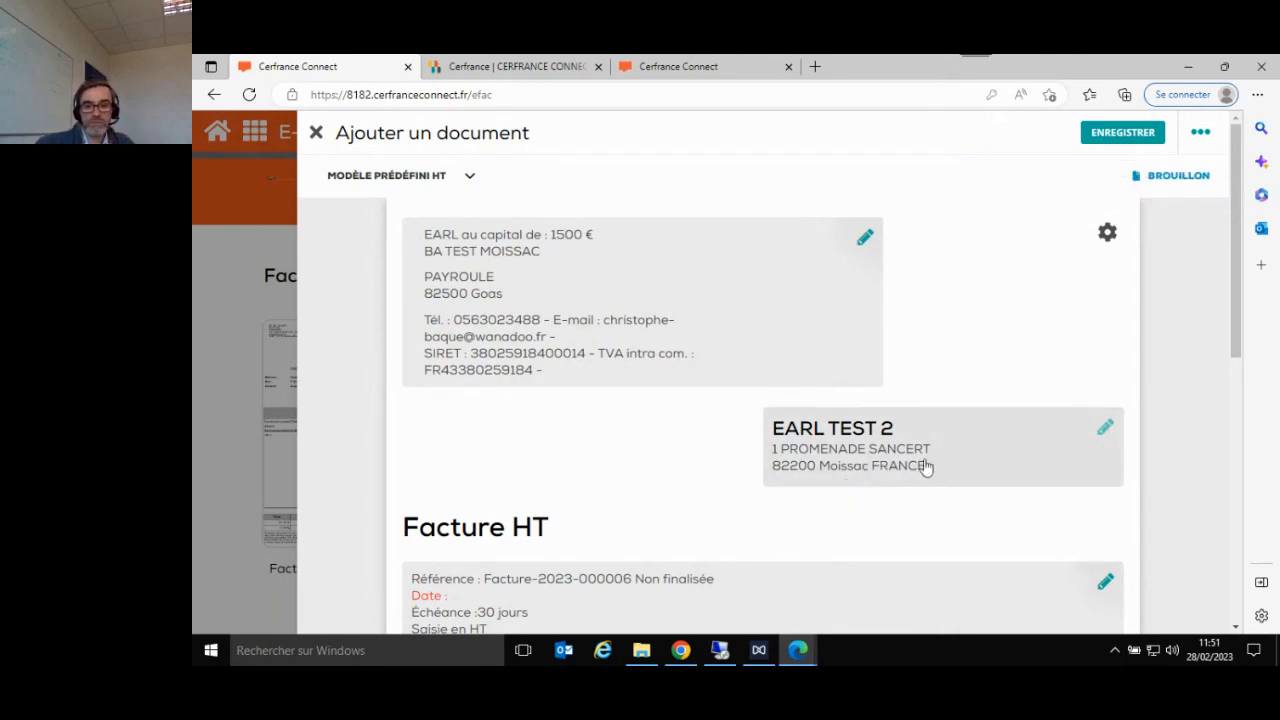
- Look at the client selection of the invoice again and return to the invoice without saving
{"action": "left_click", "coordinate": [1106, 432]}
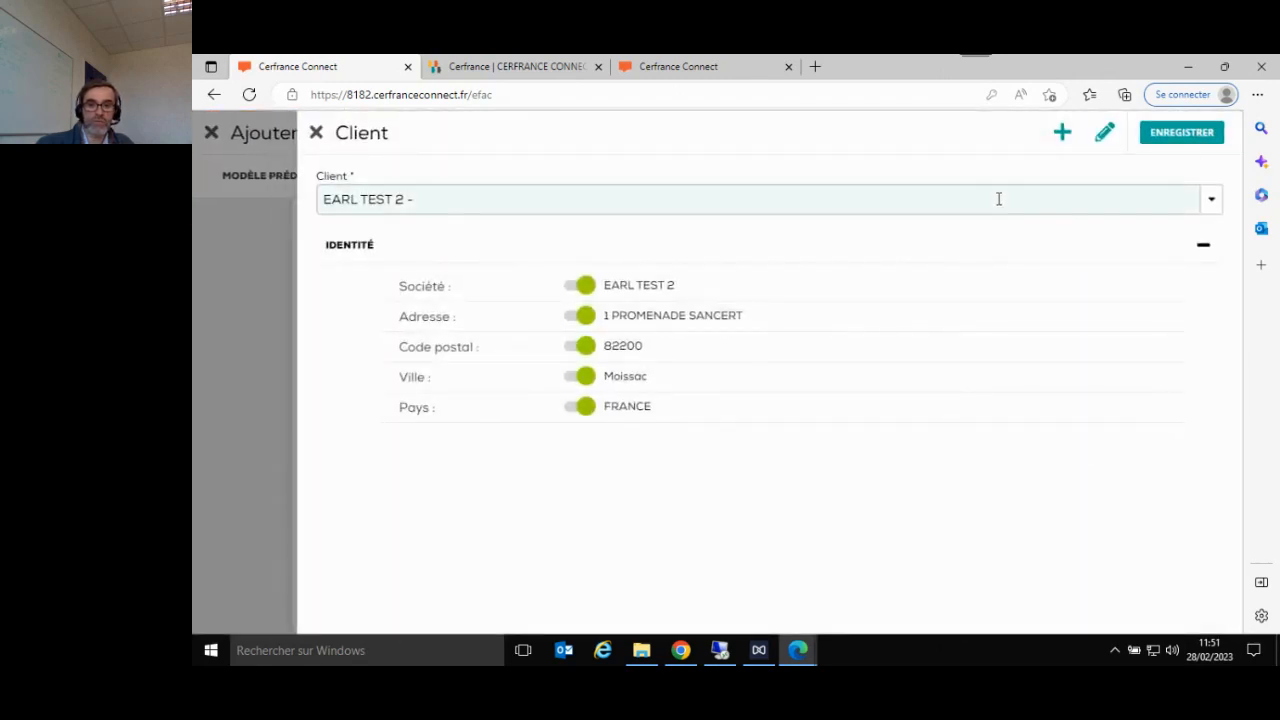
{"action": "left_click", "coordinate": [1213, 203]}
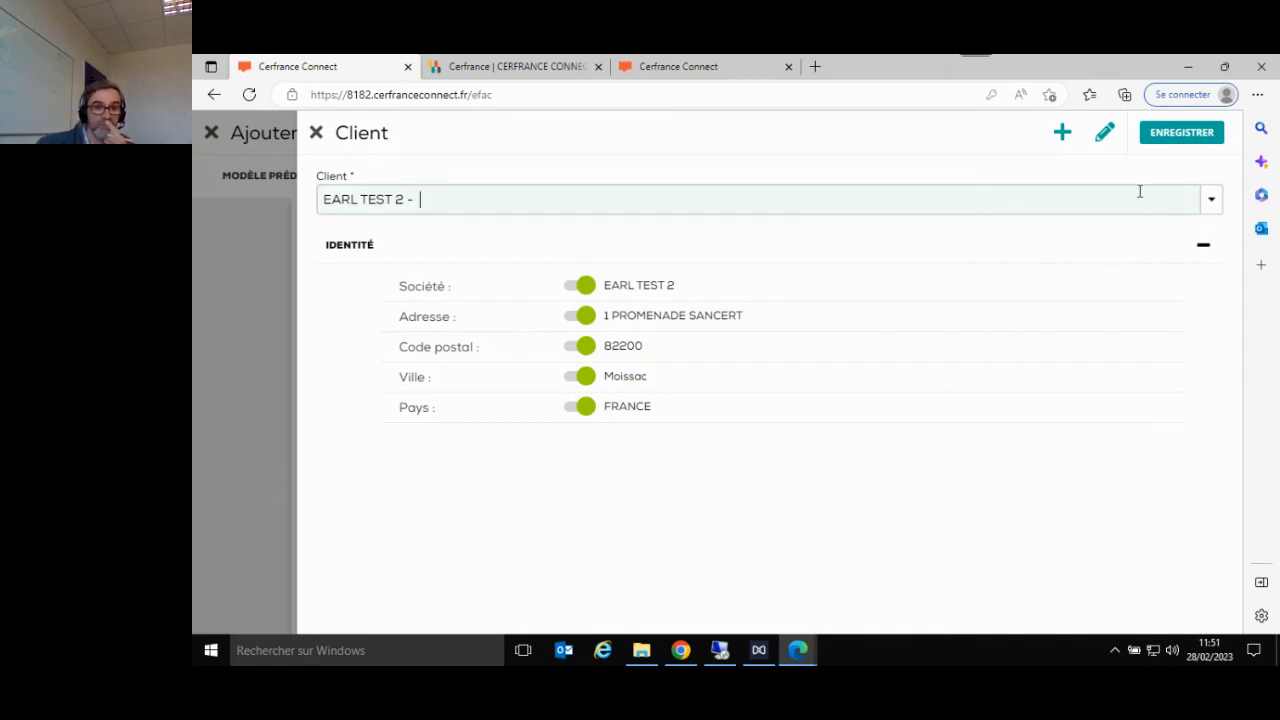
{"action": "left_click", "coordinate": [316, 132]}
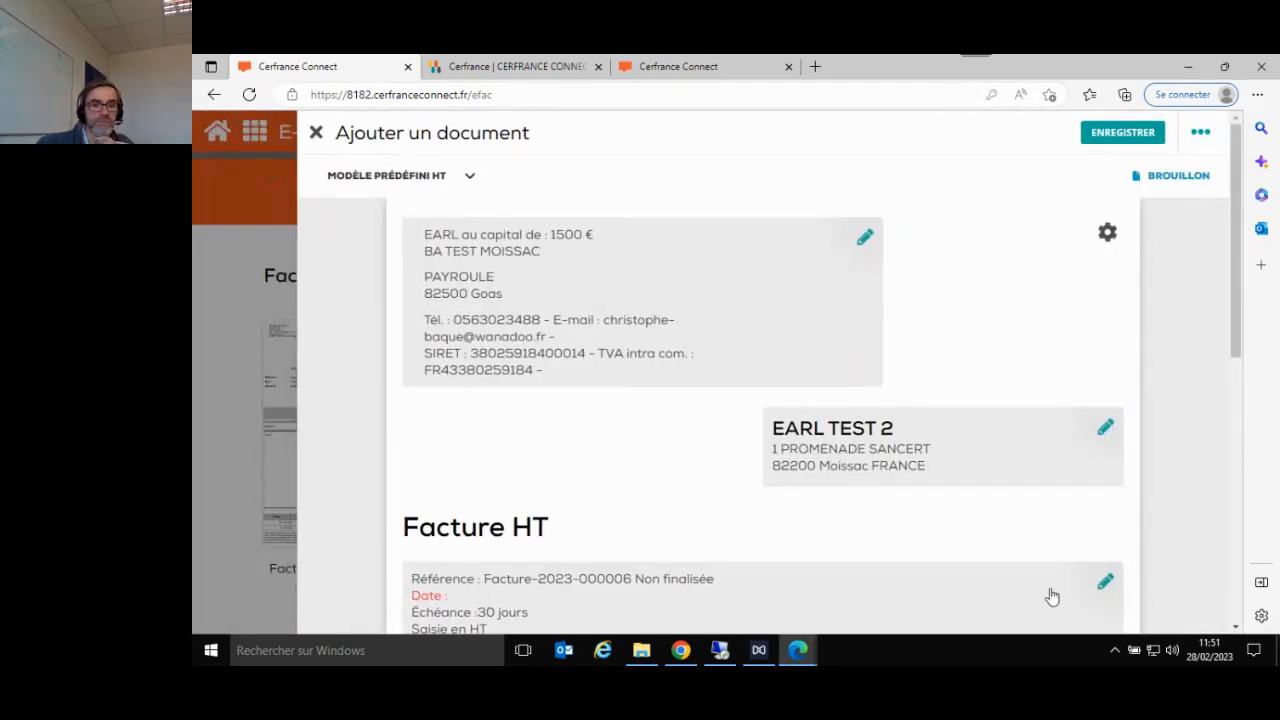
- Set the invoice date to 09/01/2023 in the document settings (Paramétrage)
{"action": "scroll", "coordinate": [909, 534], "scroll_direction": "down", "scroll_amount": 2}
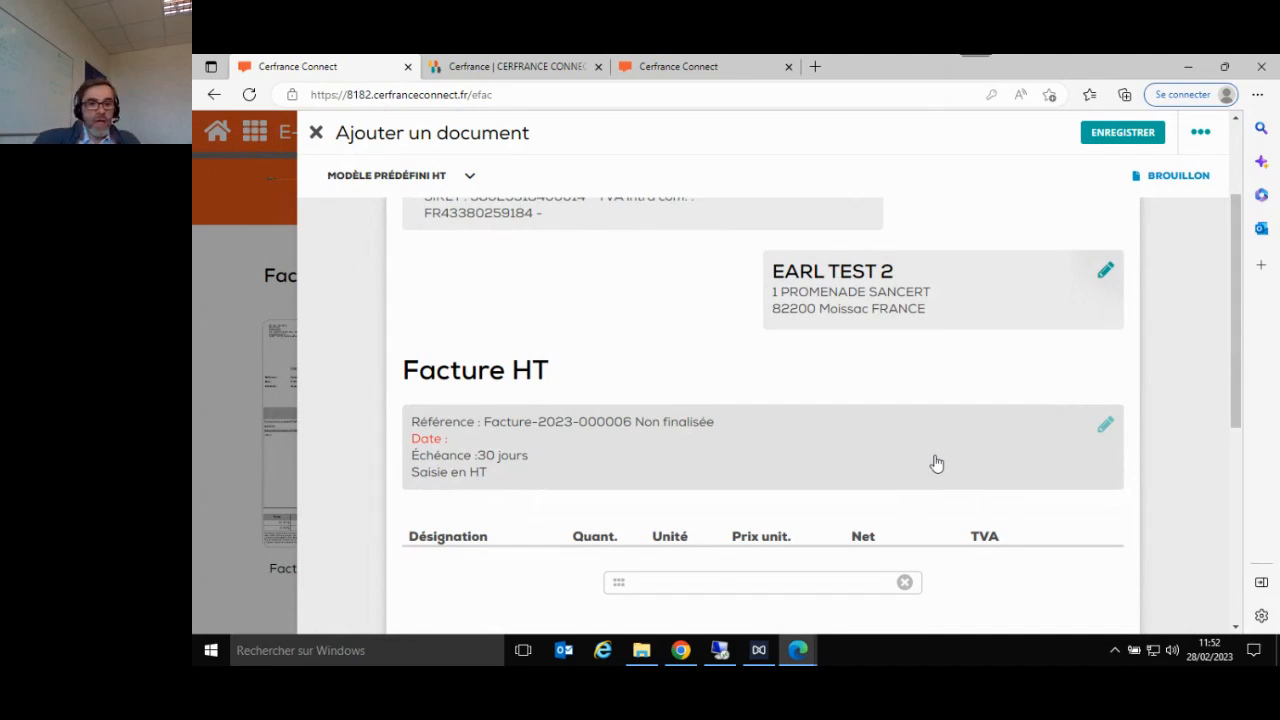
{"action": "scroll", "coordinate": [936, 463], "scroll_direction": "down", "scroll_amount": 1}
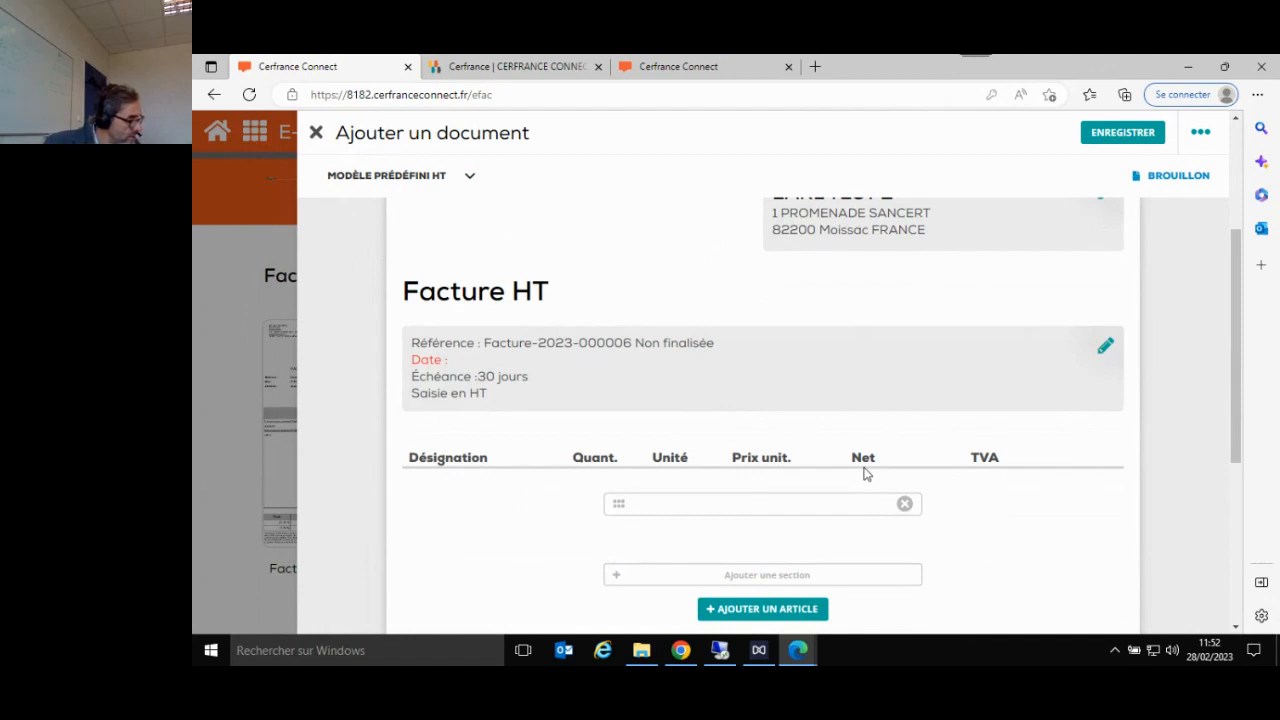
{"action": "scroll", "coordinate": [866, 474], "scroll_direction": "down", "scroll_amount": 1}
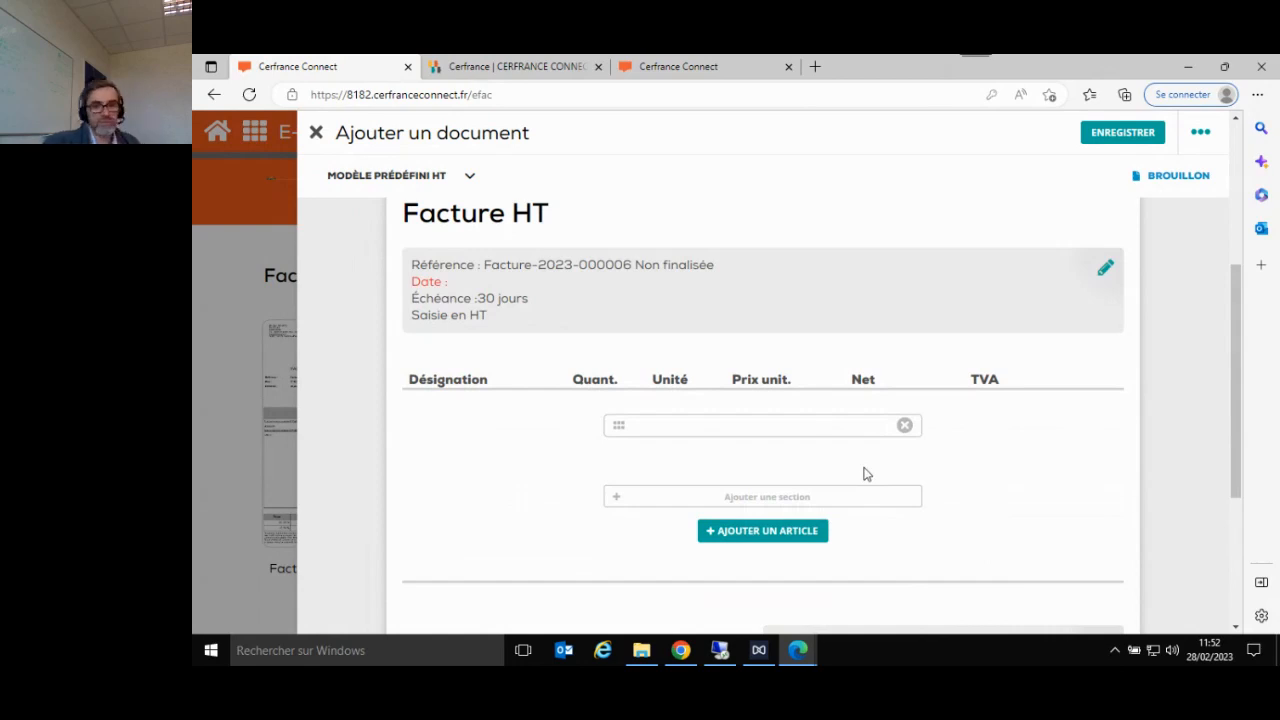
{"action": "left_click", "coordinate": [432, 281]}
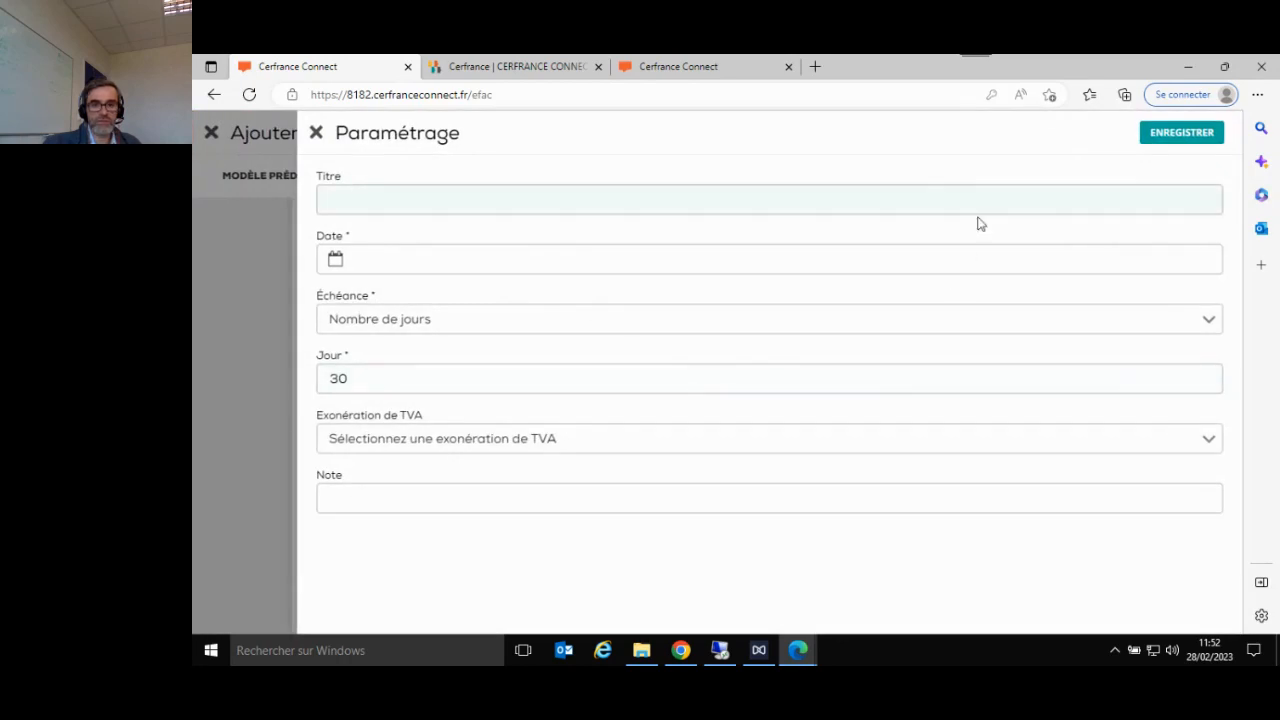
{"action": "left_click", "coordinate": [485, 259]}
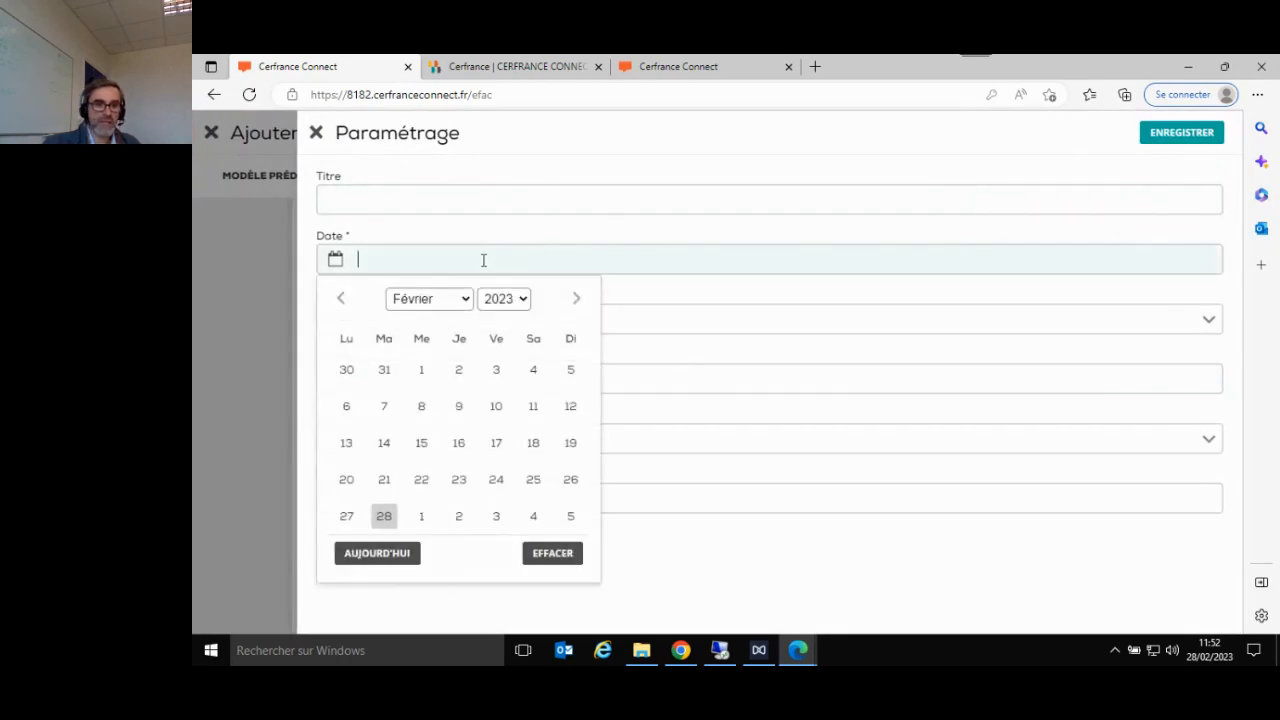
{"action": "left_click", "coordinate": [341, 300]}
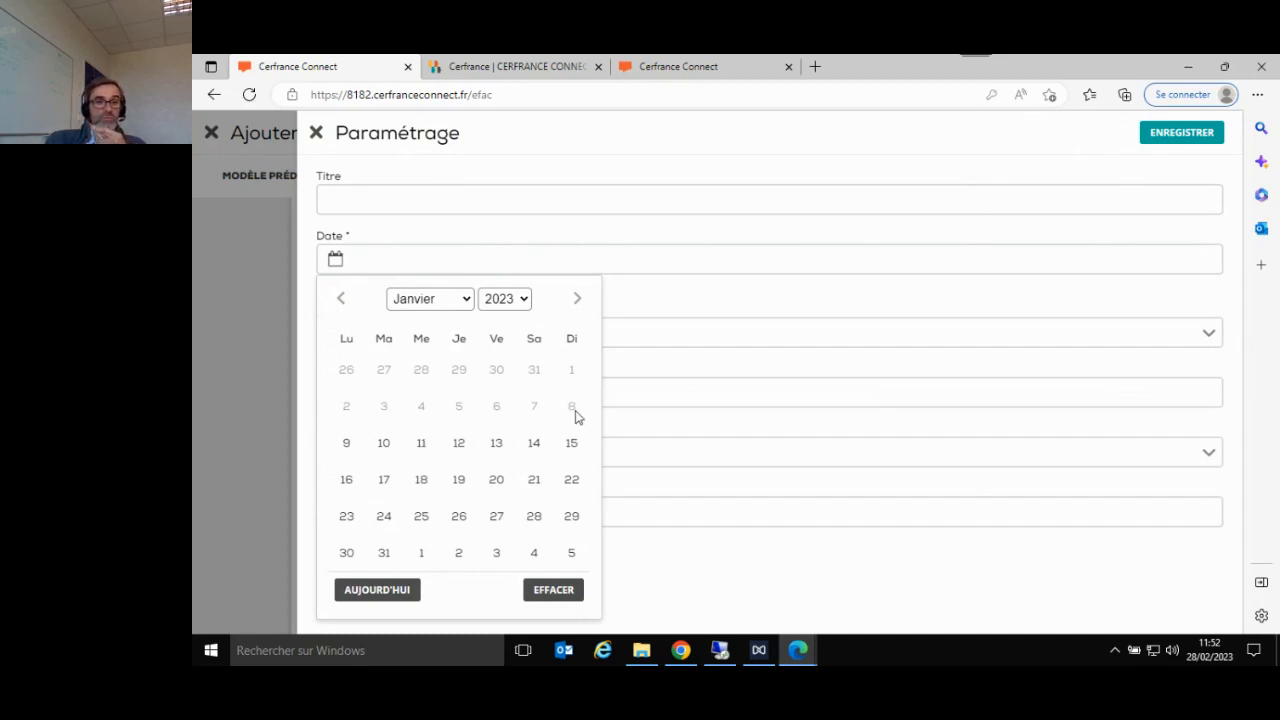
{"action": "left_click", "coordinate": [346, 442]}
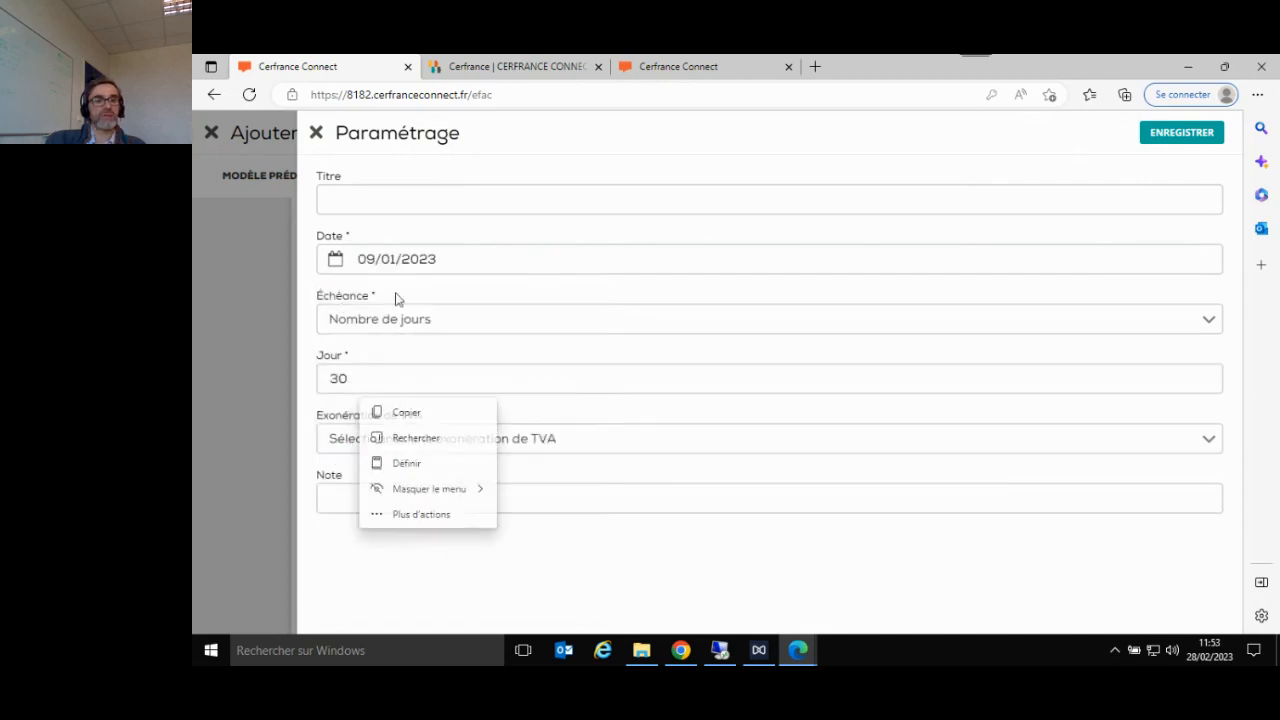
{"action": "left_click", "coordinate": [398, 260]}
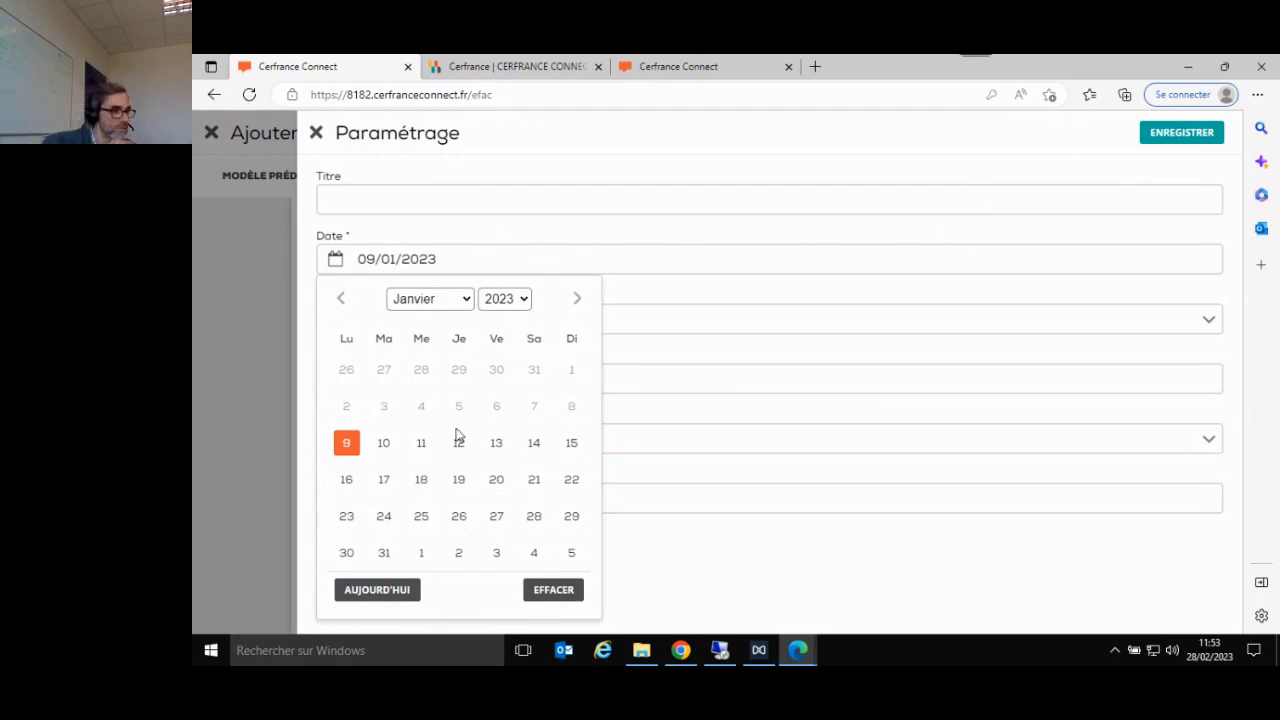
{"action": "left_click", "coordinate": [346, 442]}
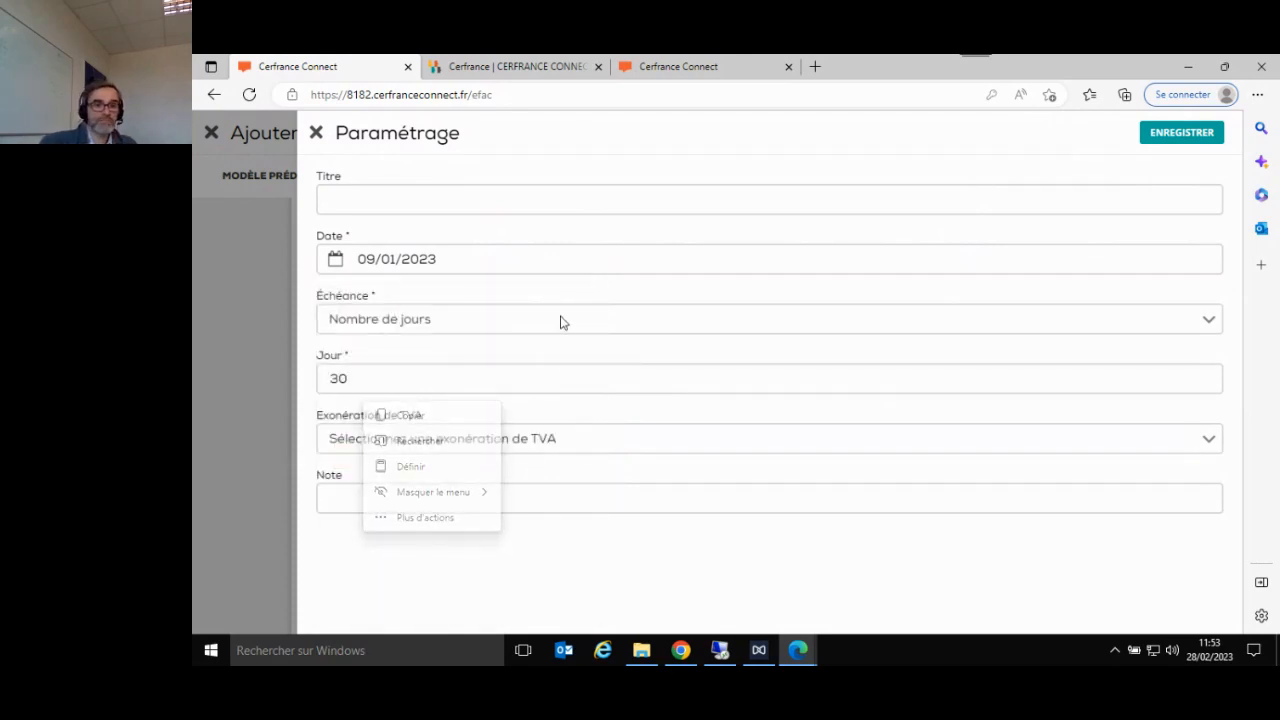
- Set the invoice's due term (Échéance) to À réception de la facture and save the document settings
{"action": "left_click", "coordinate": [588, 333]}
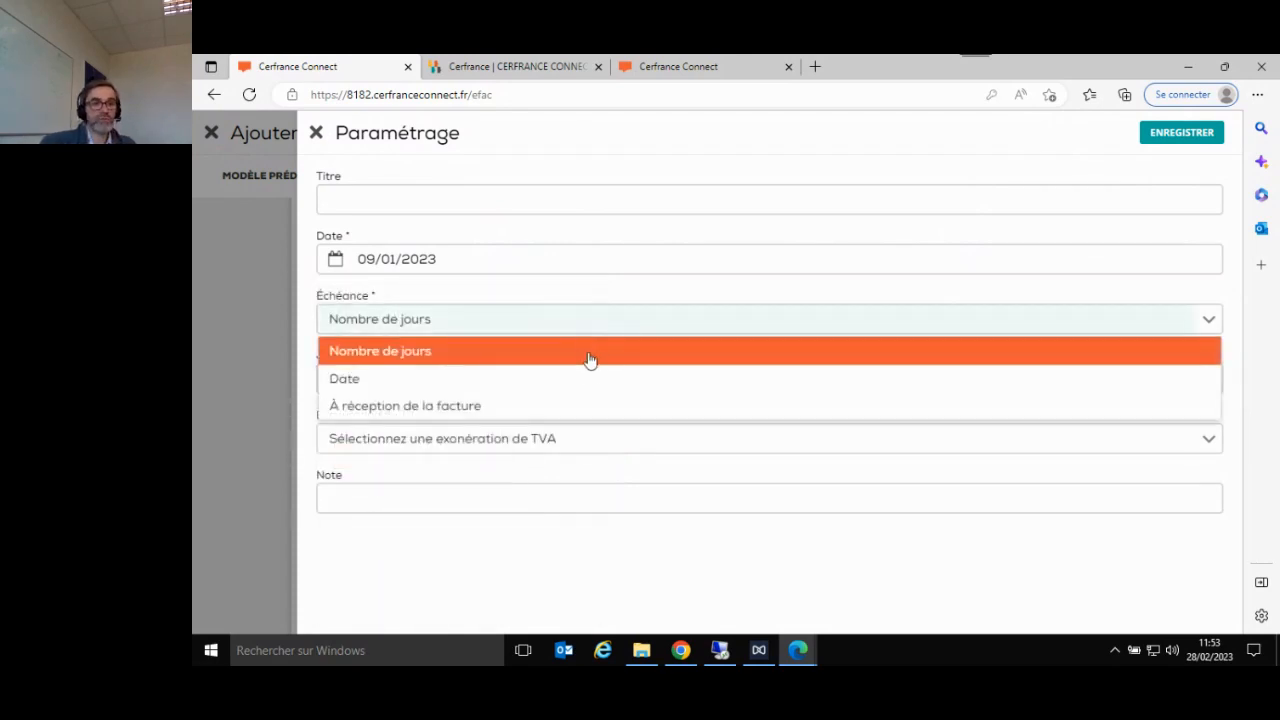
{"action": "left_click", "coordinate": [588, 410]}
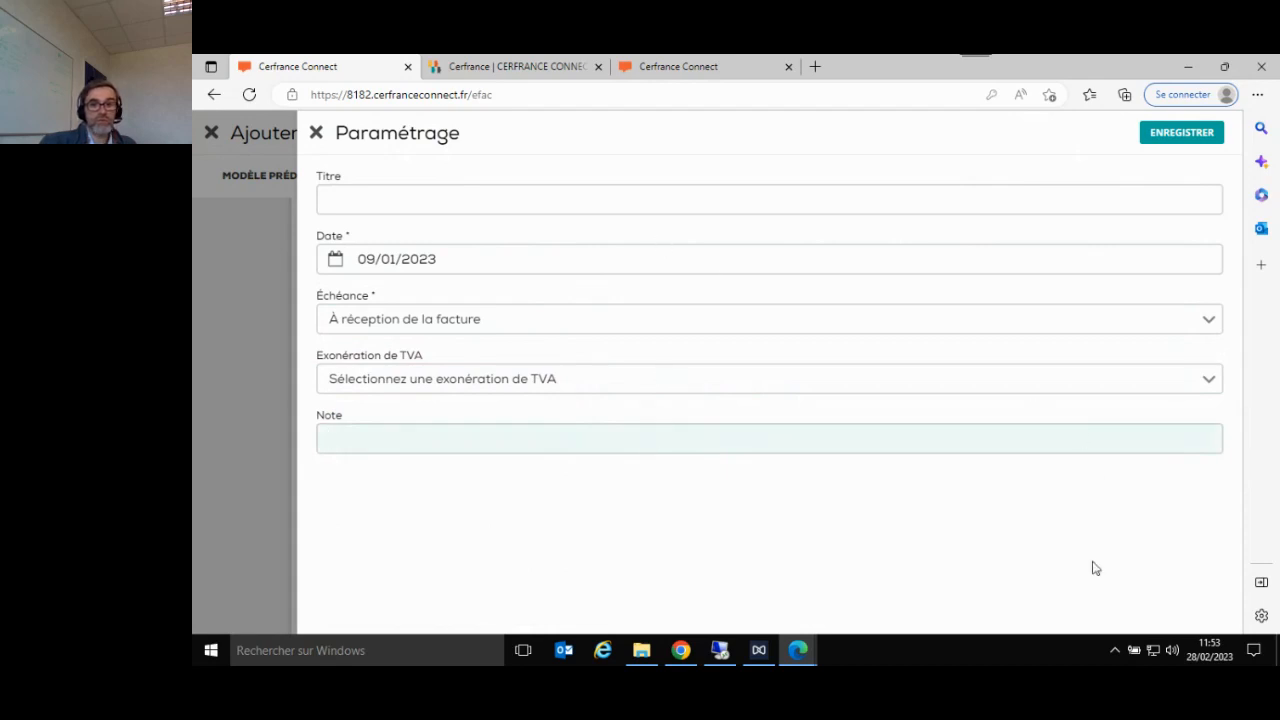
{"action": "left_click", "coordinate": [1185, 134]}
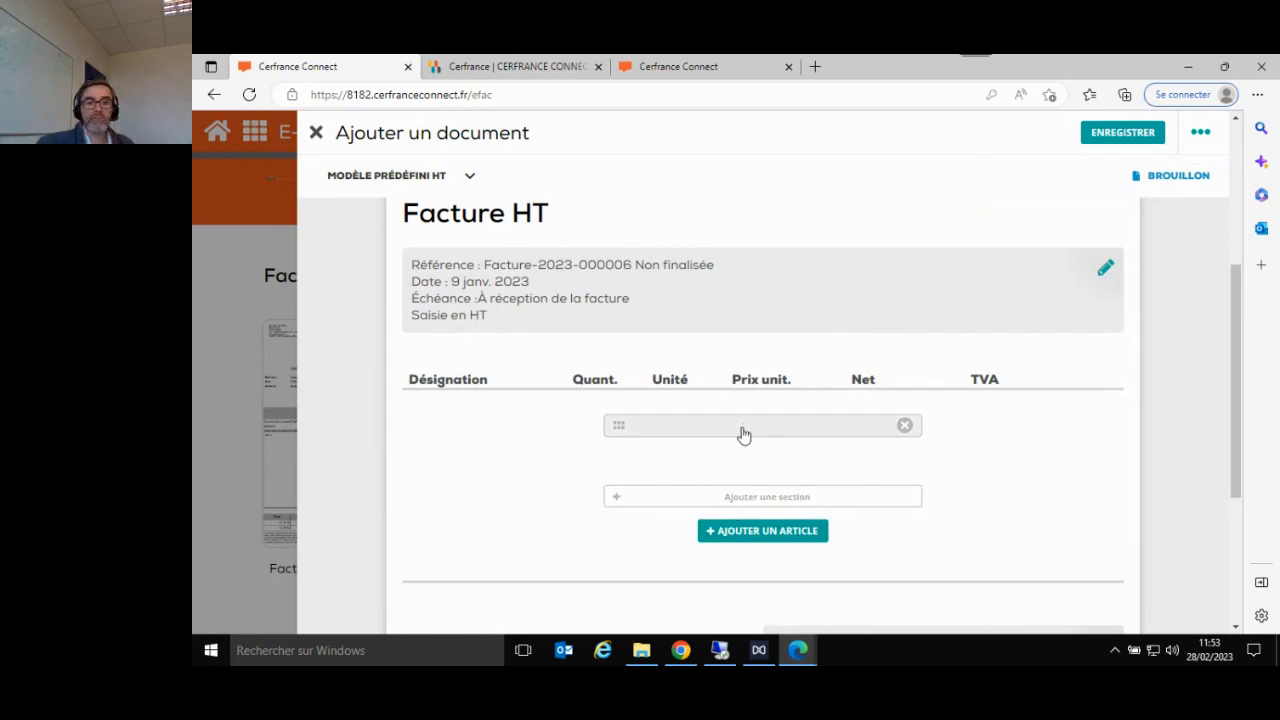
- Label the invoice's empty first section CHANTIER 1 and save it
{"action": "left_click", "coordinate": [743, 430]}
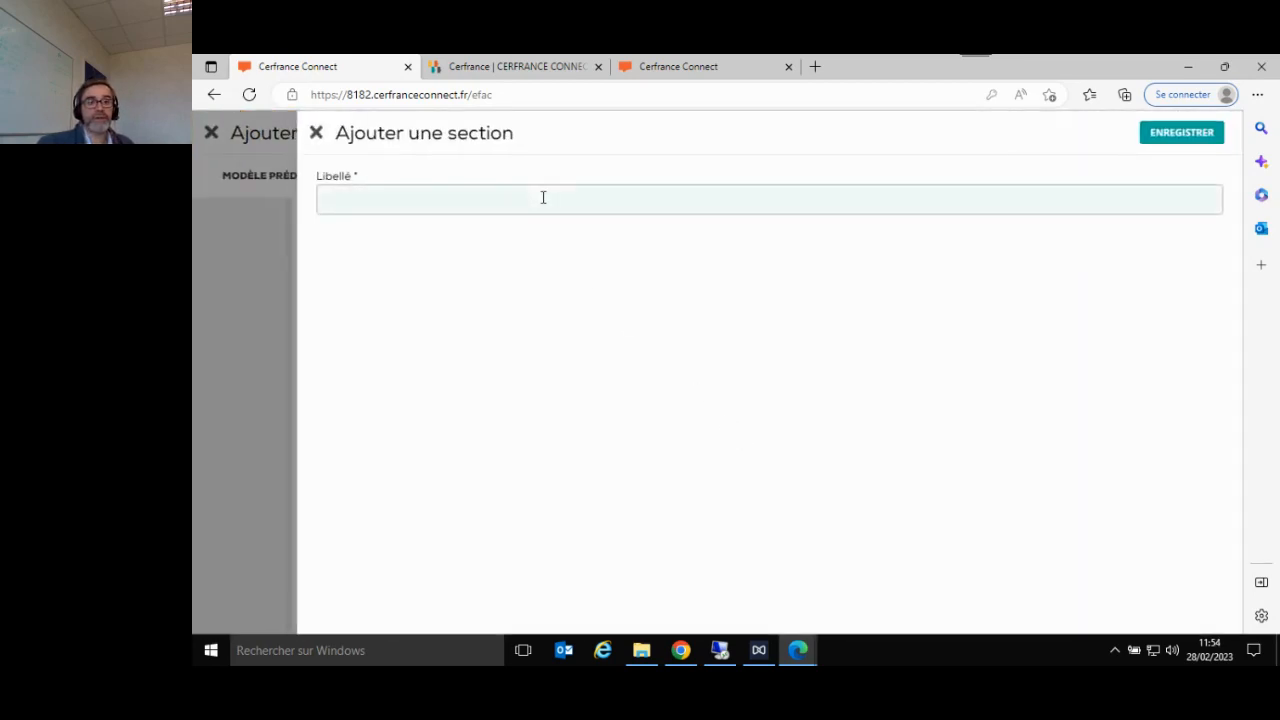
{"action": "left_click", "coordinate": [543, 197]}
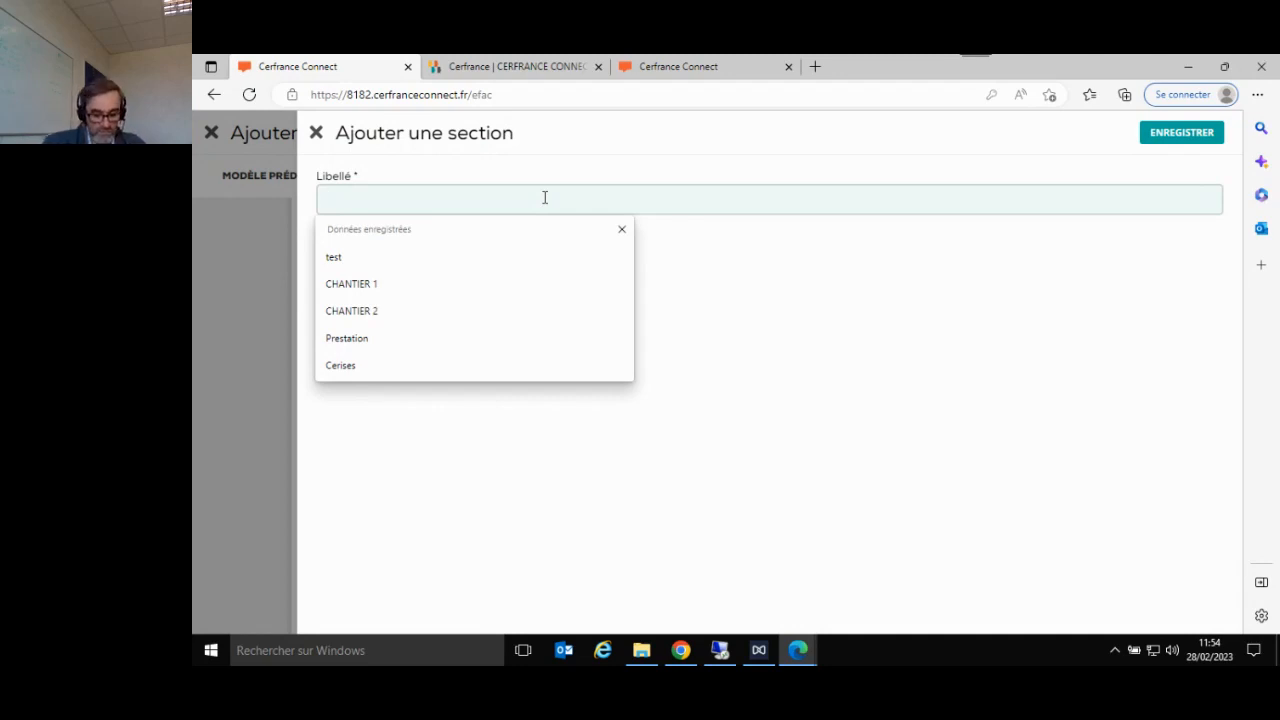
{"action": "type", "text": "cH"}
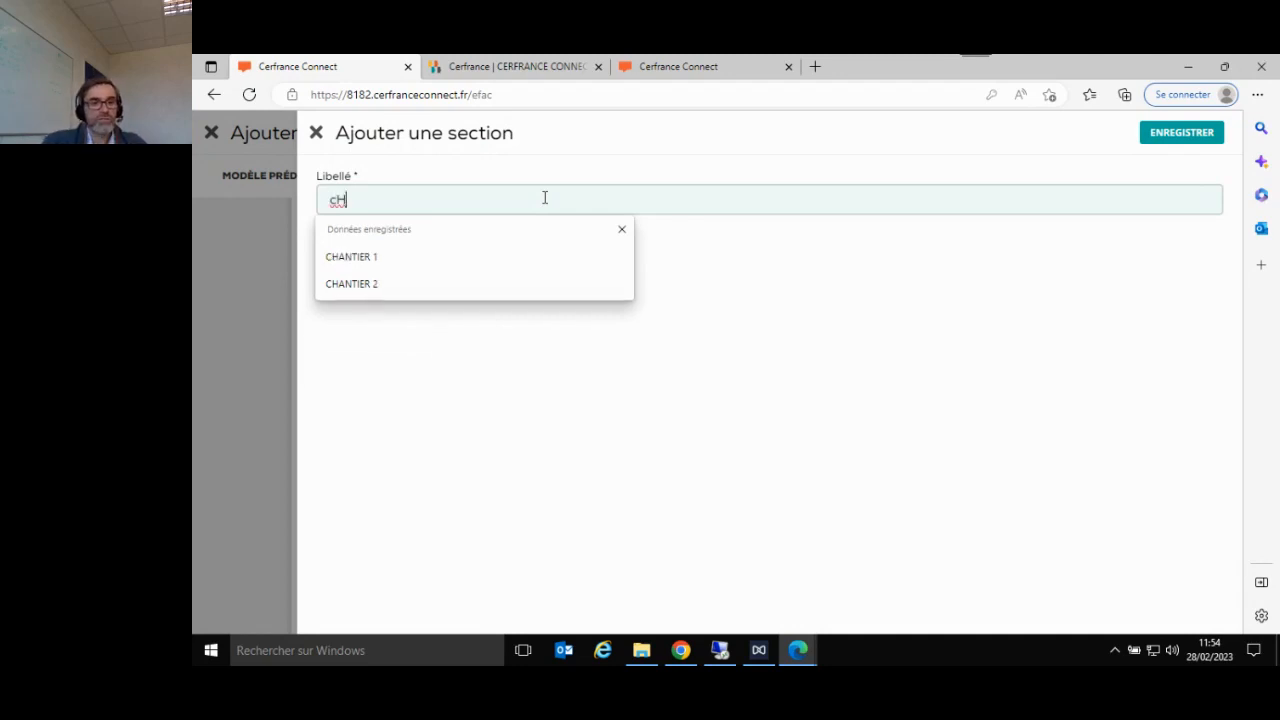
{"action": "key", "text": "BackSpace"}
{"action": "key", "text": "BackSpace"}
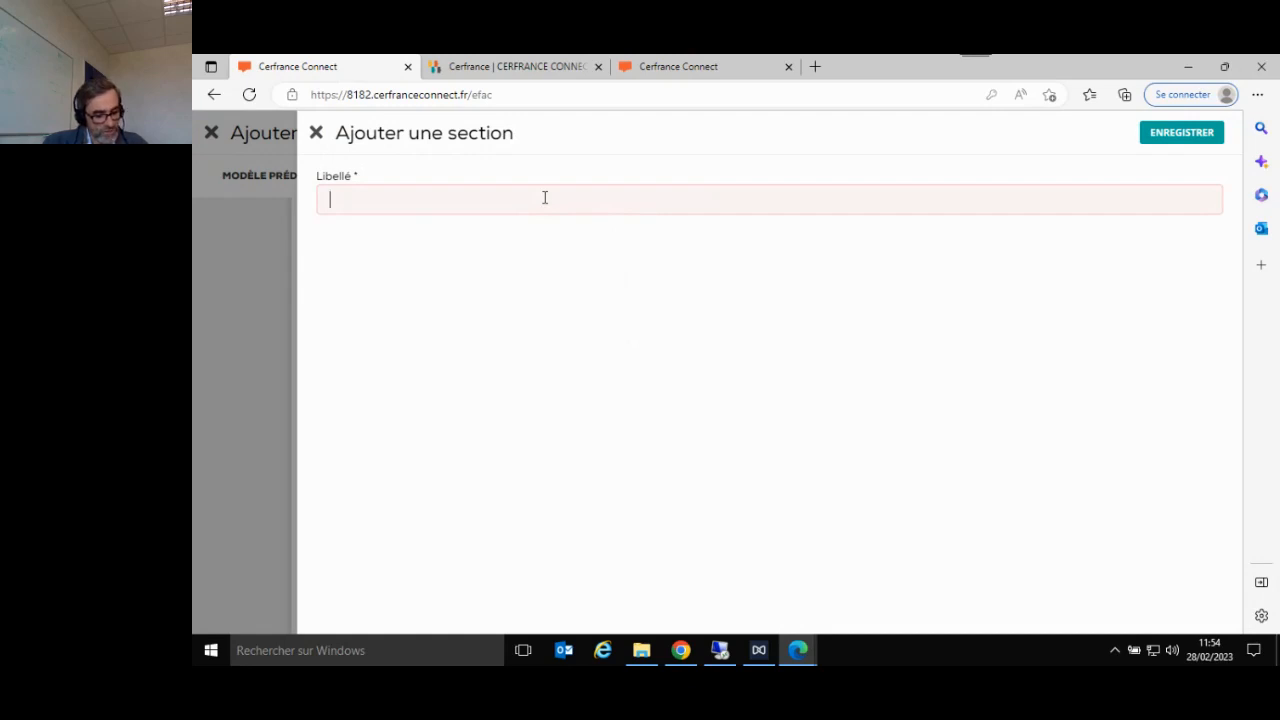
{"action": "type", "text": "c"}
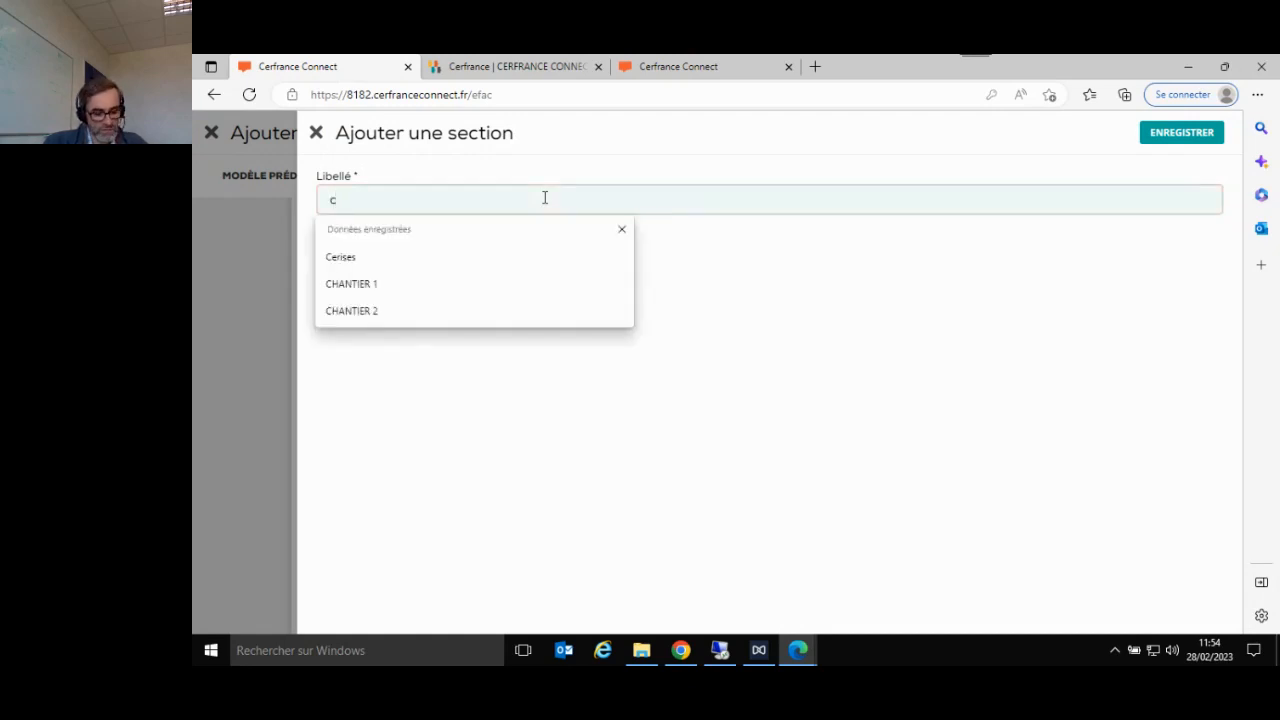
{"action": "left_click", "coordinate": [480, 284]}
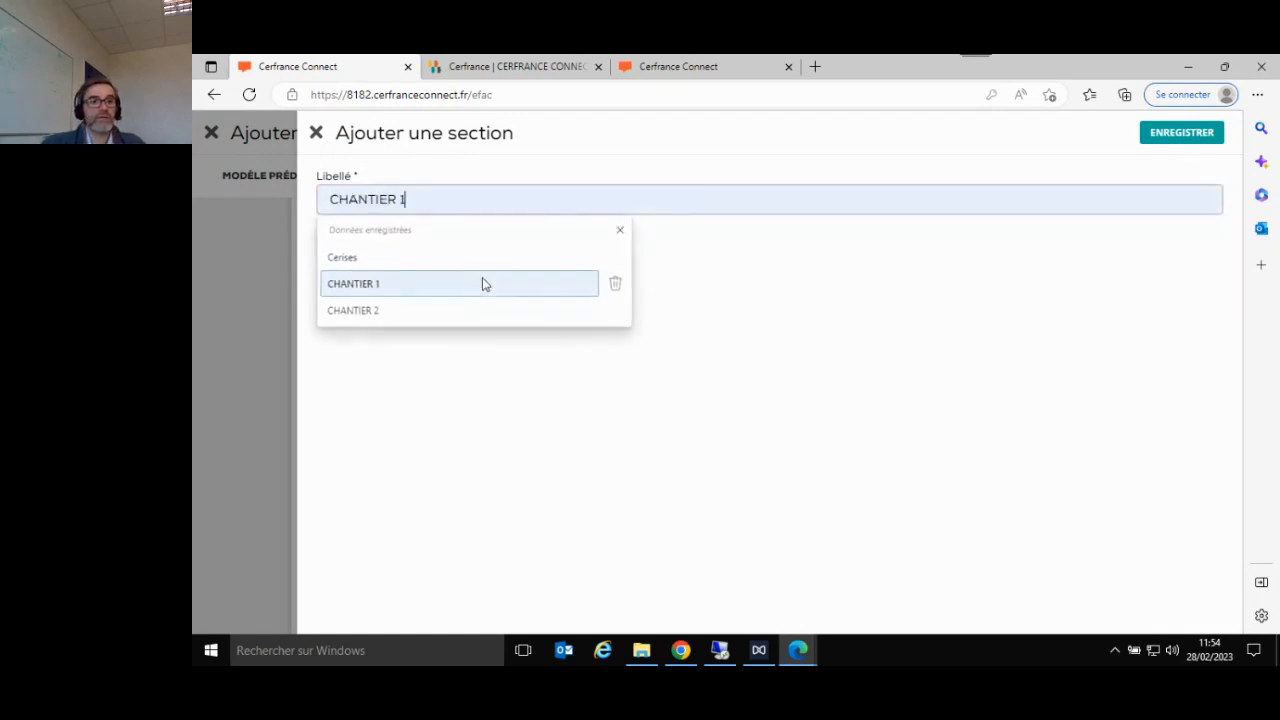
{"action": "left_click", "coordinate": [1197, 134]}
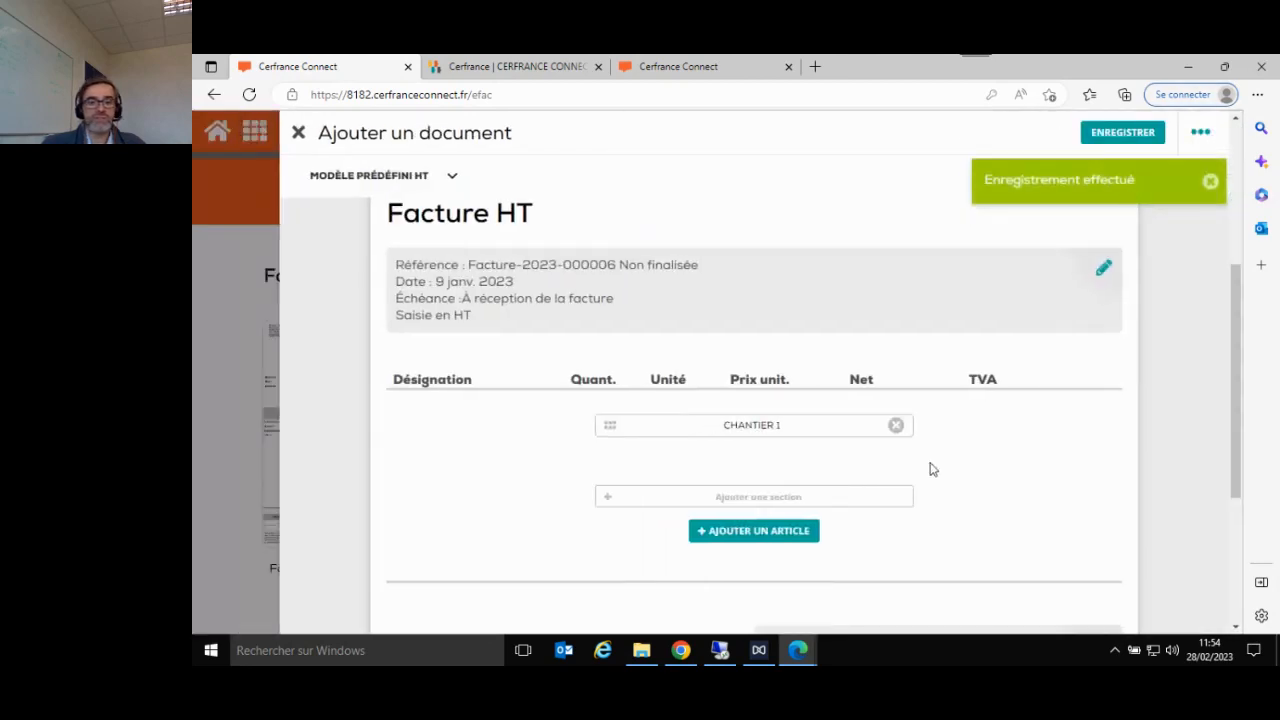
- Add a second section labelled CHANTIER 2 to the invoice and save it
{"action": "left_click", "coordinate": [767, 498]}
{"action": "left_click", "coordinate": [449, 209]}
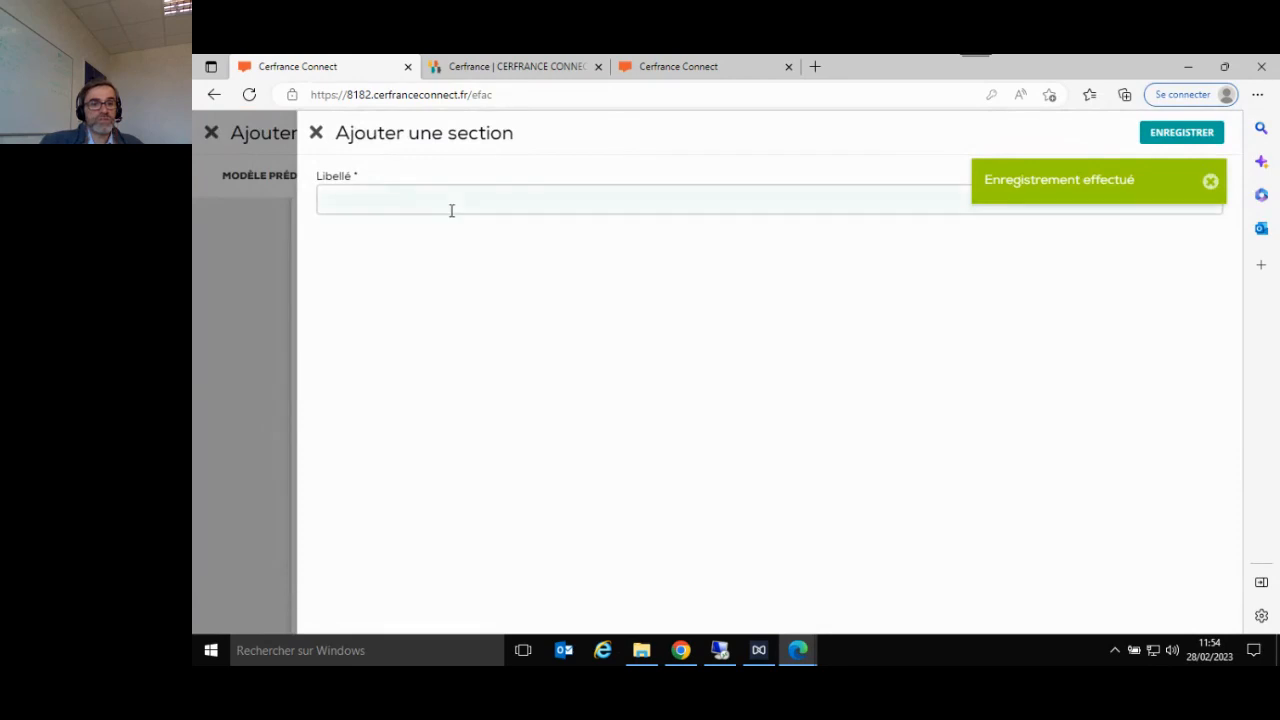
{"action": "left_click", "coordinate": [400, 313]}
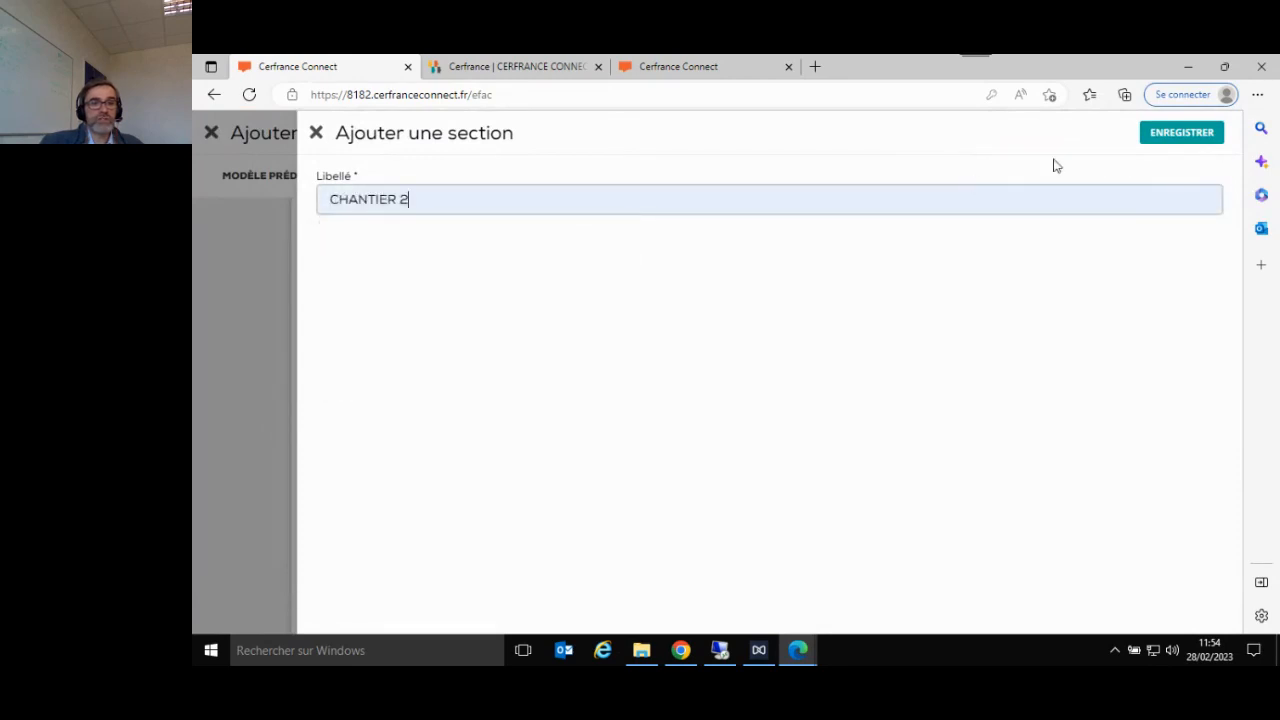
{"action": "left_click", "coordinate": [1181, 132]}
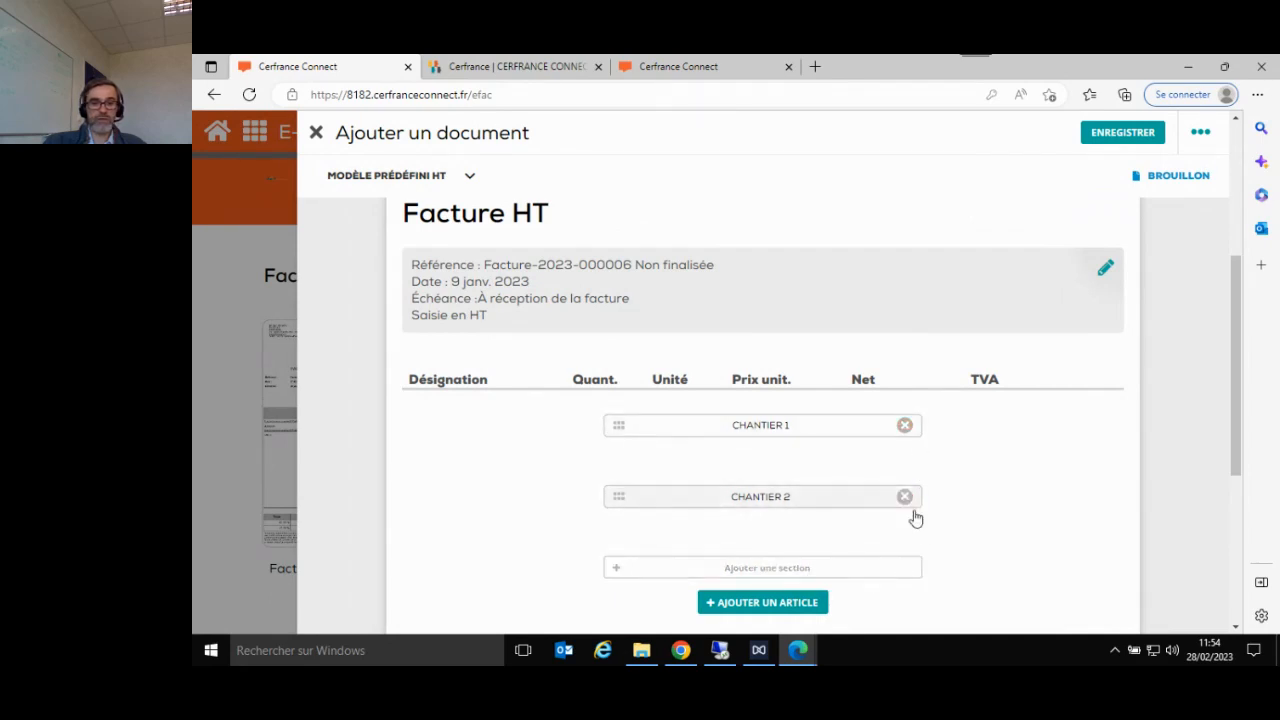
- Add the existing article FONDATION (15000 €, Prestations 20%) to the invoice and save it
{"action": "left_click", "coordinate": [799, 606]}
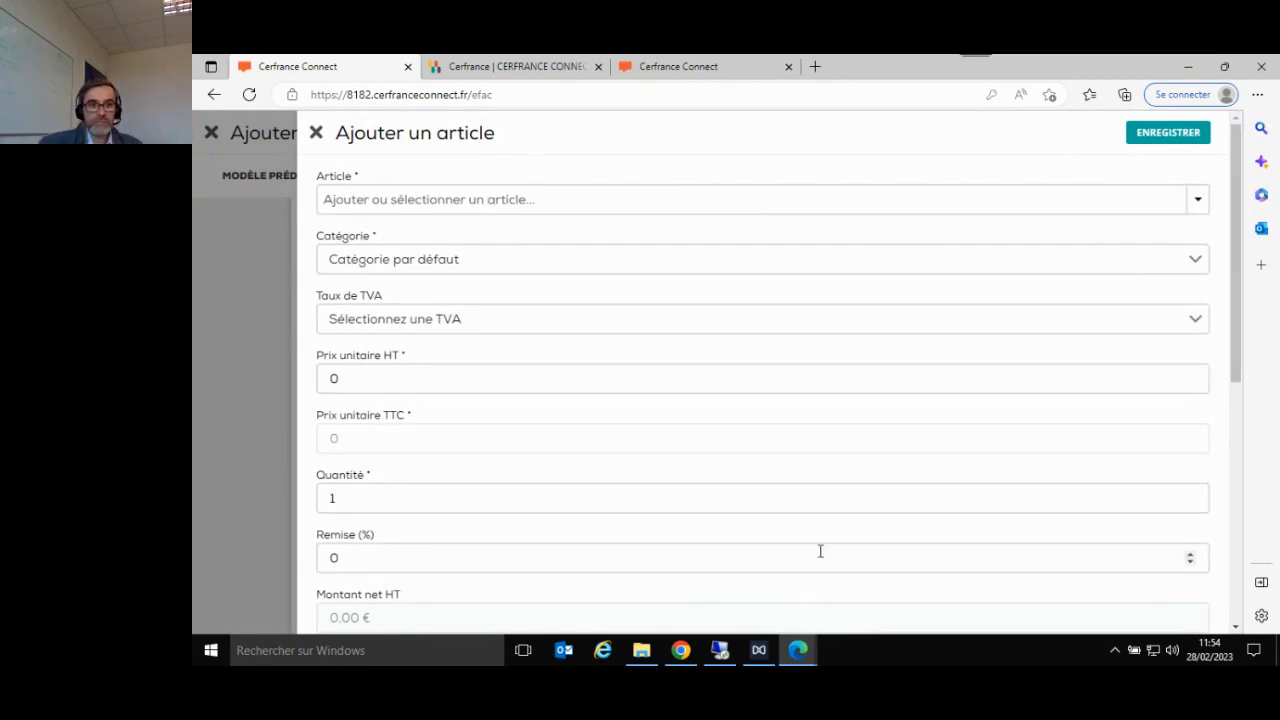
{"action": "left_click", "coordinate": [885, 206]}
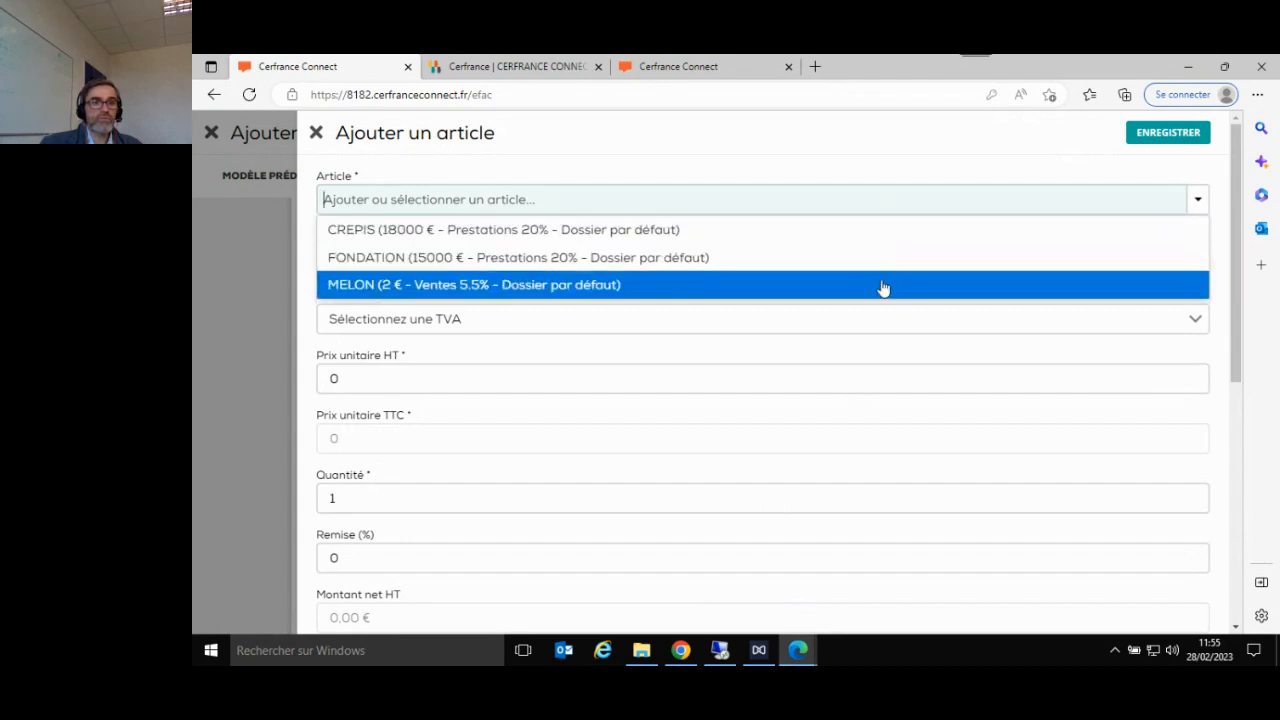
{"action": "left_click", "coordinate": [788, 258]}
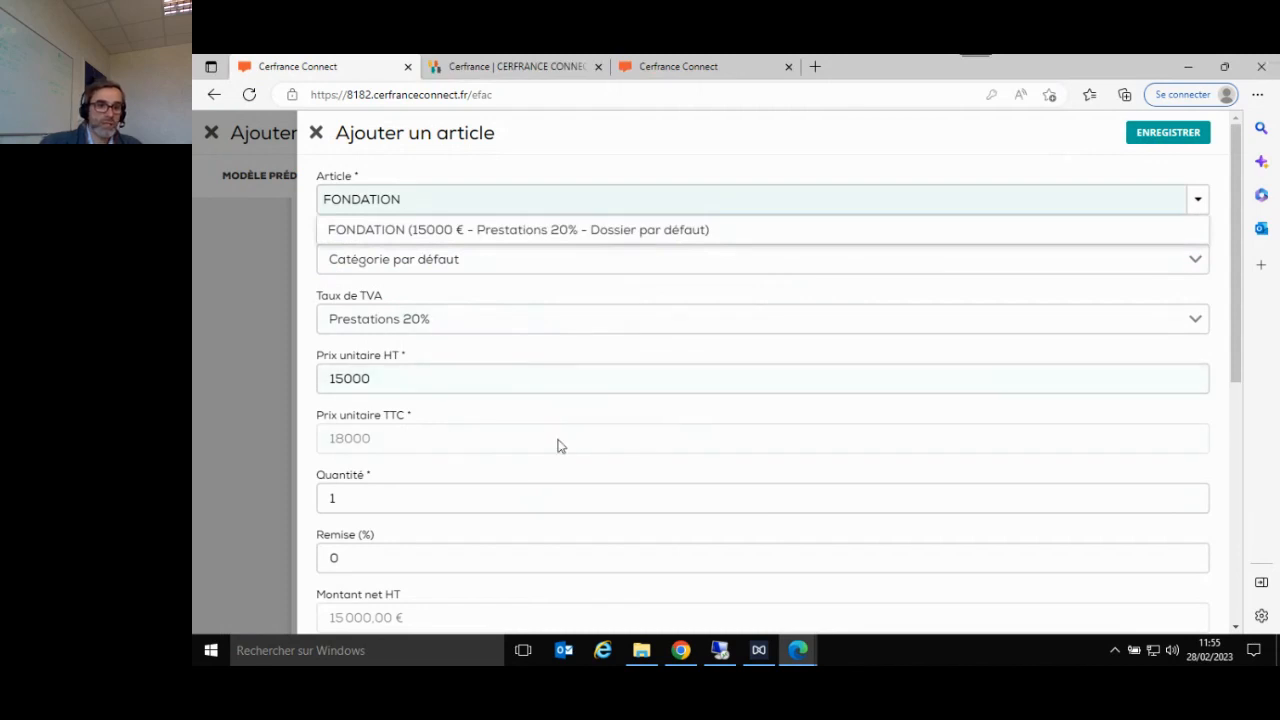
{"action": "left_click", "coordinate": [1163, 141]}
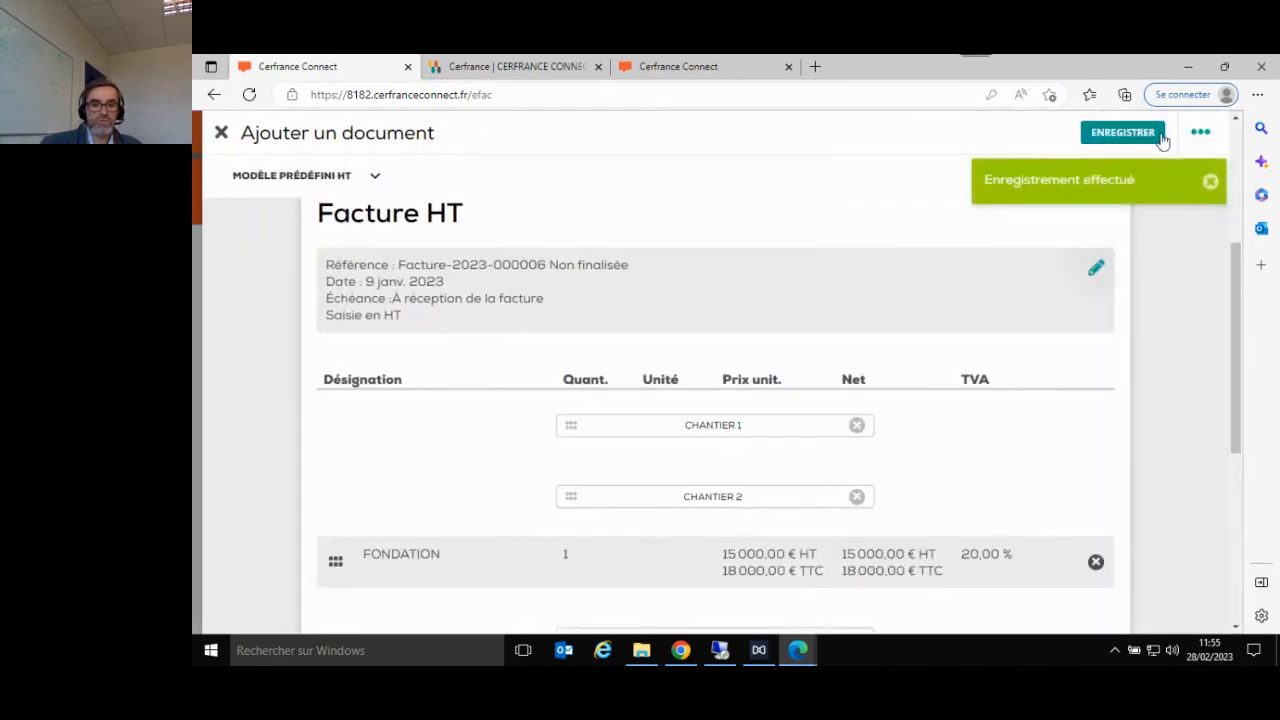
- Move the FONDATION article line up so that it sits under the CHANTIER 1 section
{"action": "scroll", "coordinate": [877, 483], "scroll_direction": "down", "scroll_amount": 1}
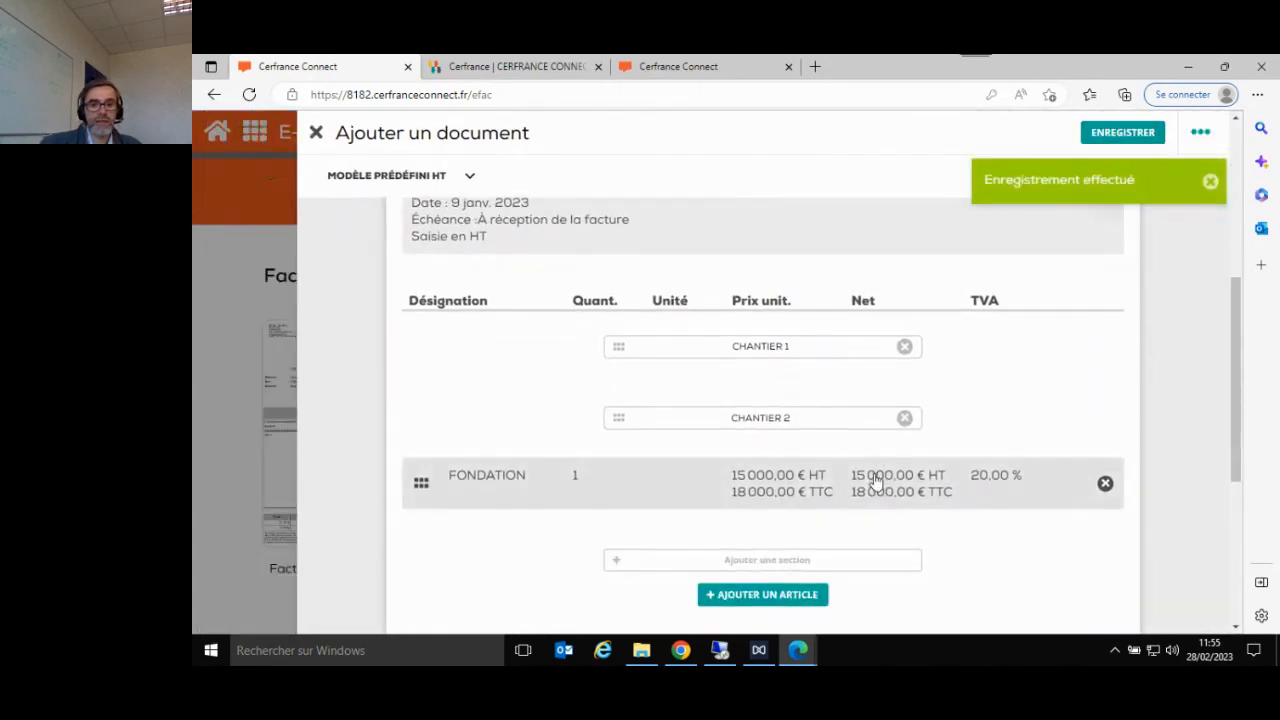
{"action": "left_click_drag", "start_coordinate": [518, 498], "coordinate": [510, 398]}
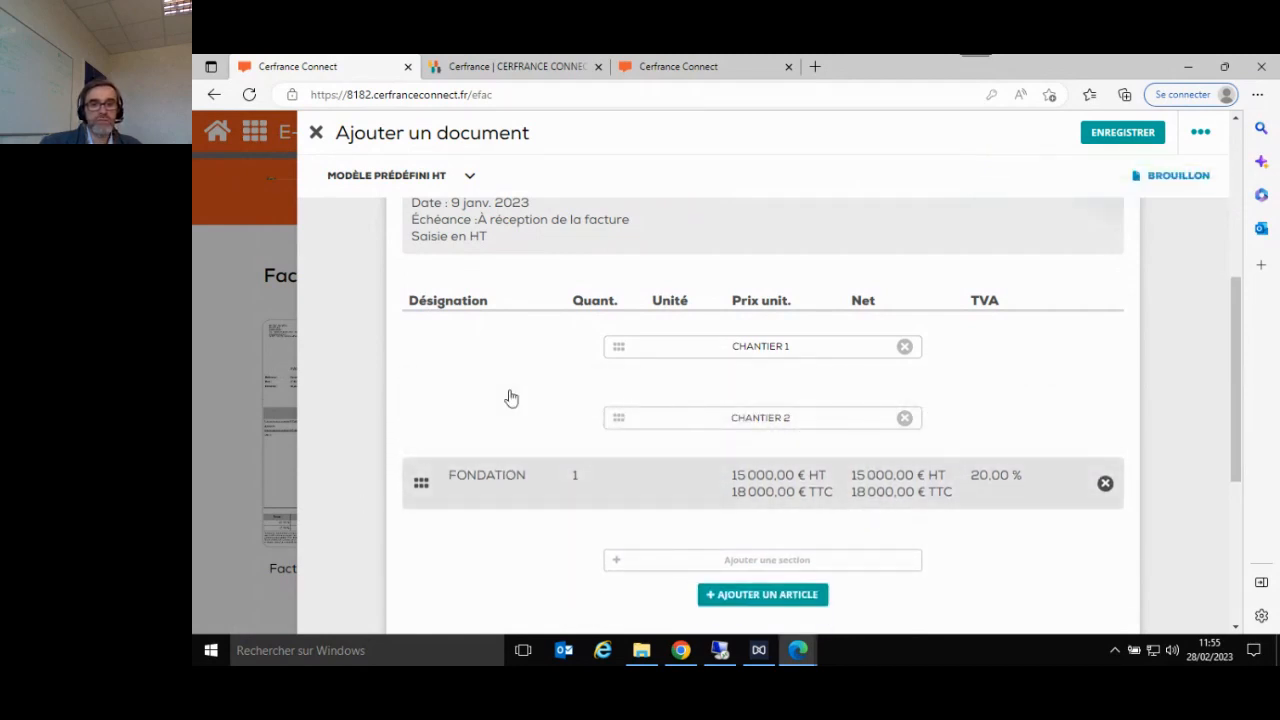
{"action": "left_click_drag", "start_coordinate": [422, 480], "coordinate": [432, 379]}
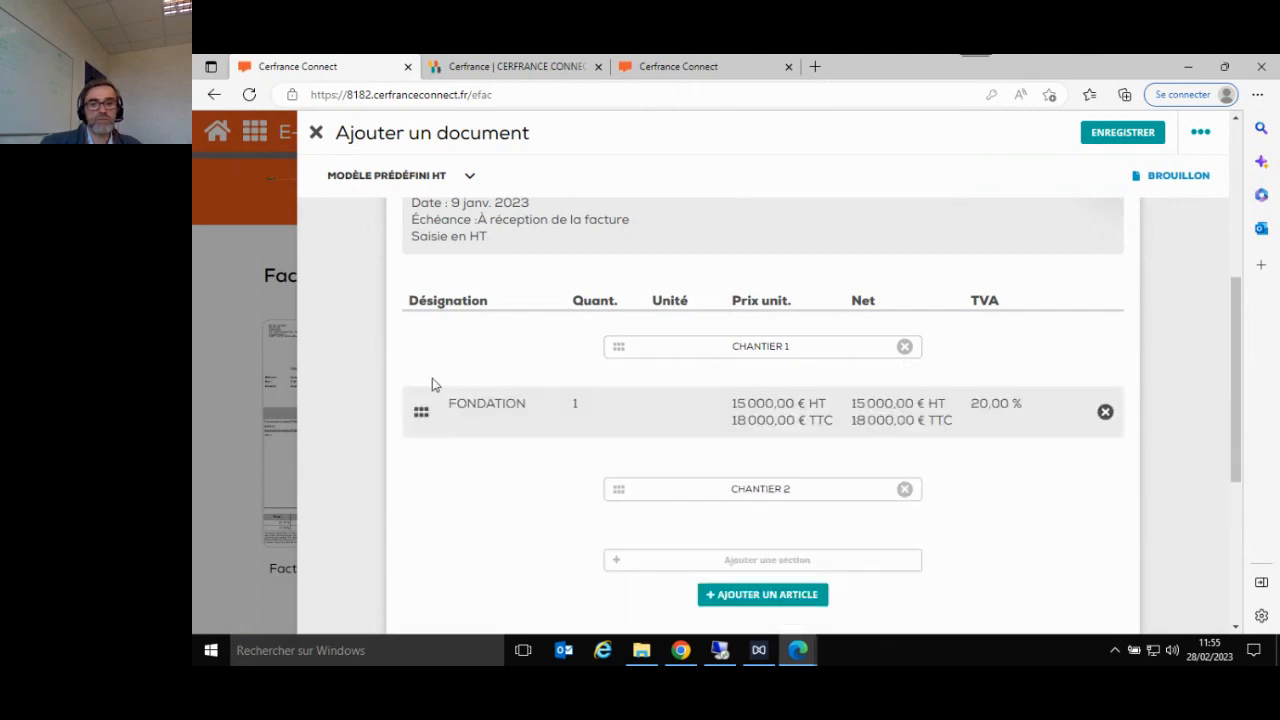
- Start a new article named "test article" and assign it the category Prestations 20 %
{"action": "left_click", "coordinate": [763, 596]}
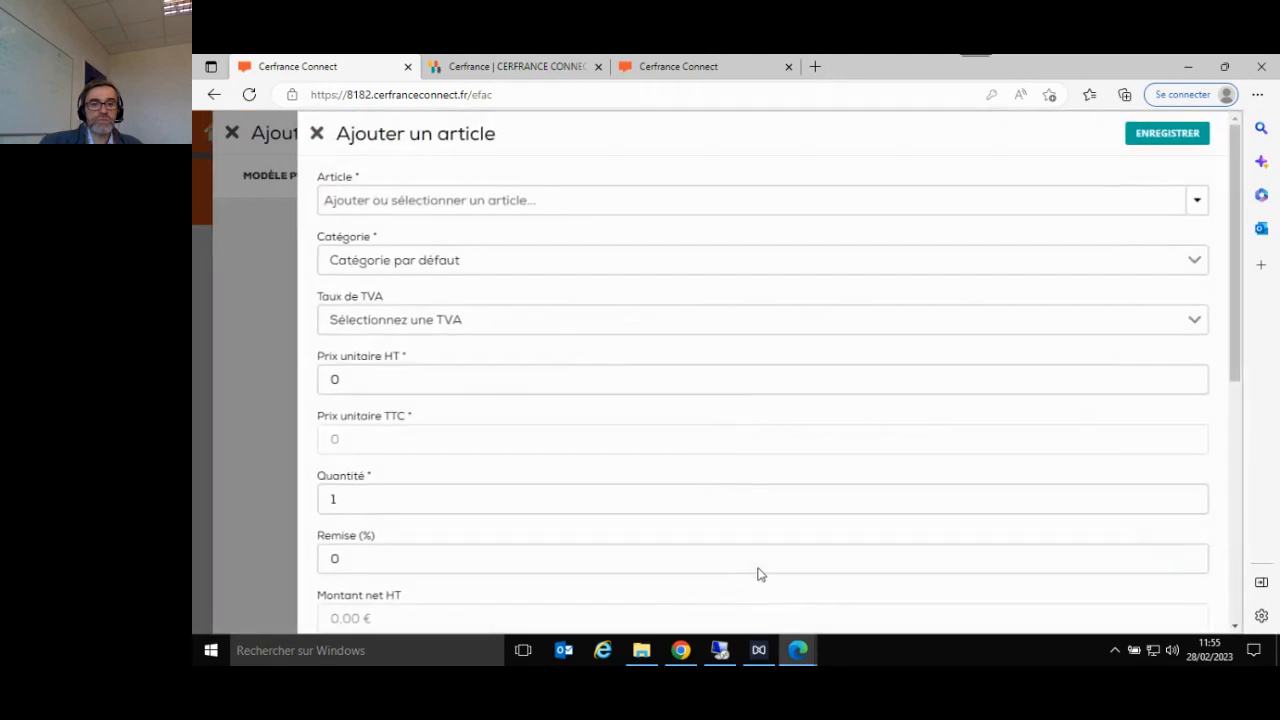
{"action": "left_click", "coordinate": [636, 201]}
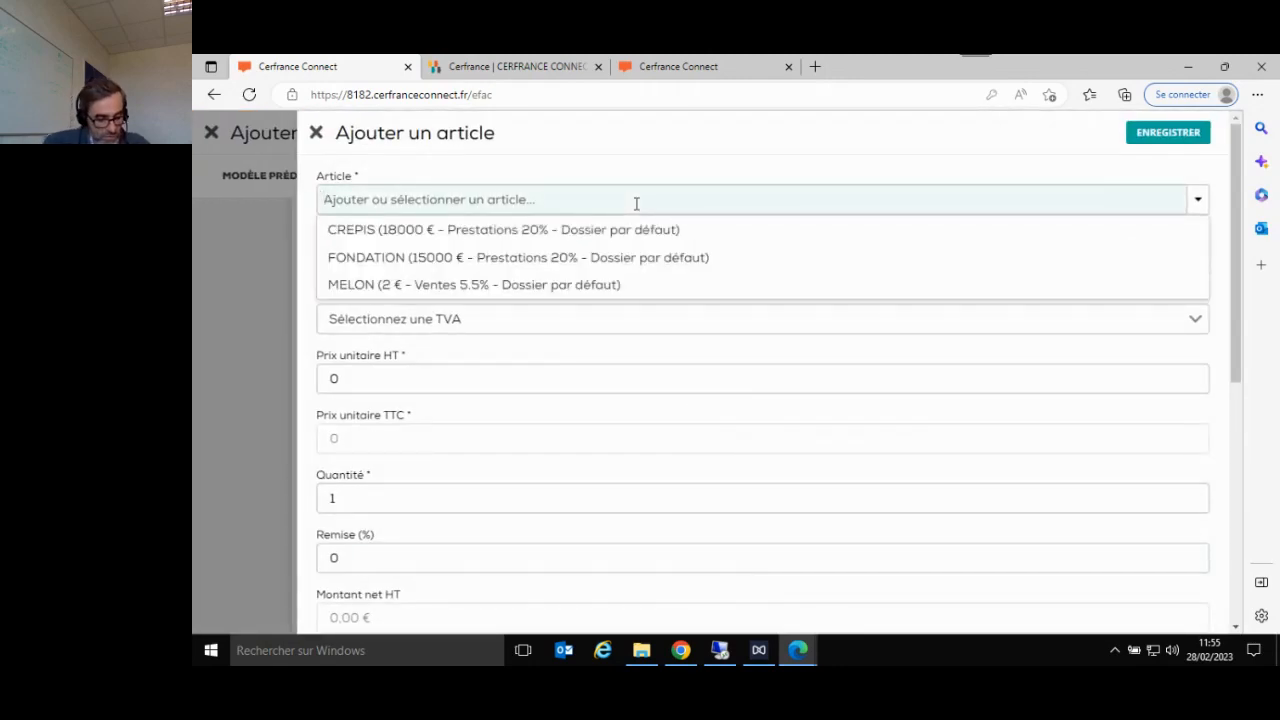
{"action": "type", "text": "test article"}
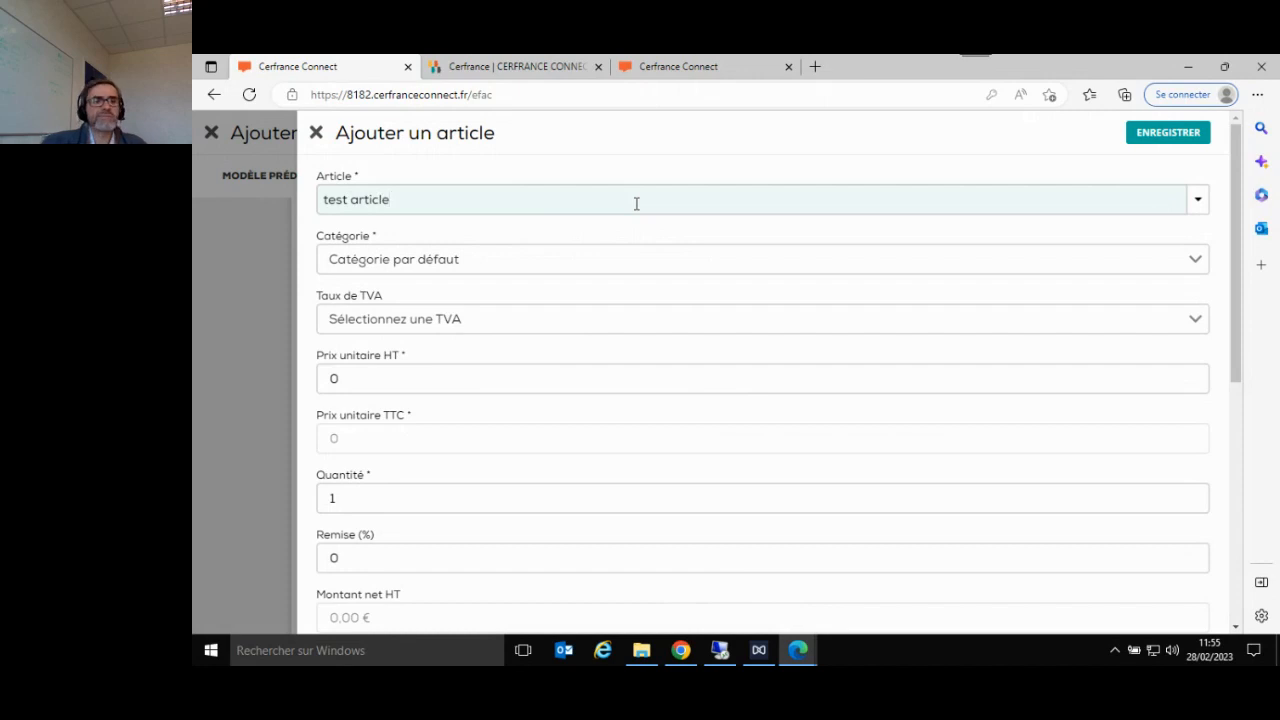
{"action": "left_click", "coordinate": [481, 270]}
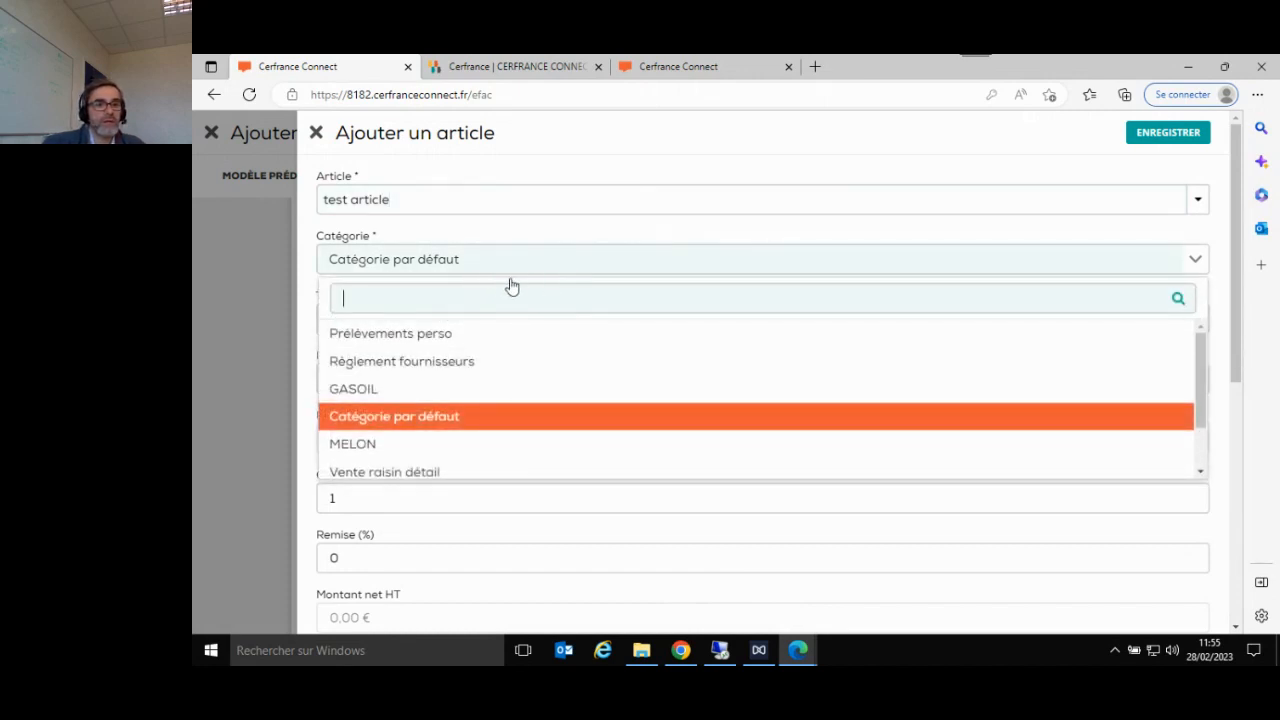
{"action": "scroll", "coordinate": [631, 380], "scroll_direction": "down", "scroll_amount": 1}
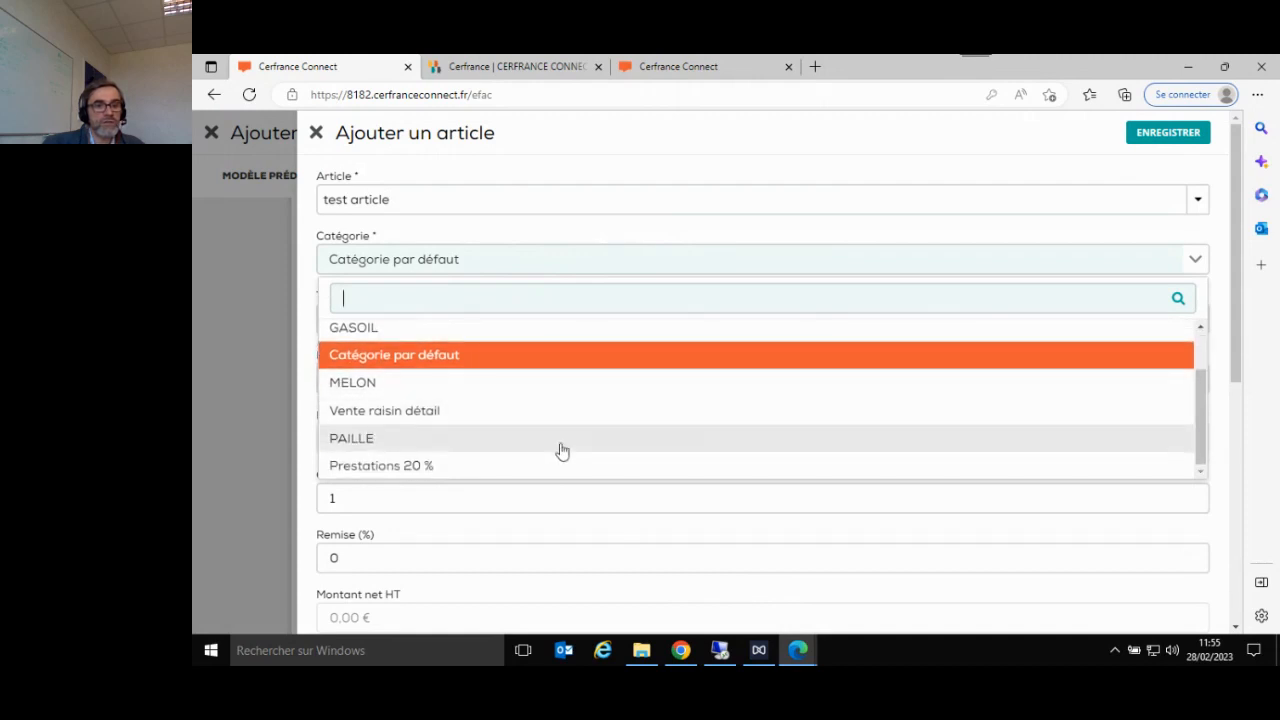
{"action": "scroll", "coordinate": [561, 443], "scroll_direction": "up", "scroll_amount": 1}
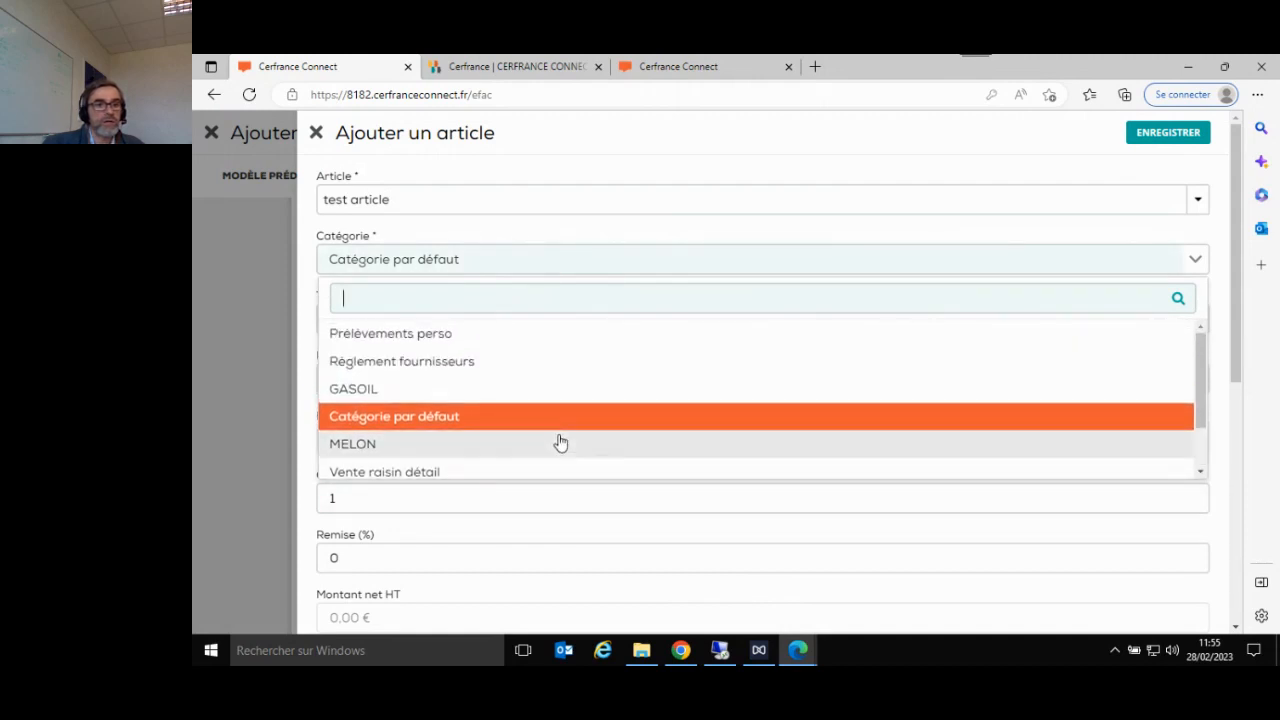
{"action": "scroll", "coordinate": [561, 443], "scroll_direction": "down", "scroll_amount": 1}
{"action": "left_click", "coordinate": [456, 476]}
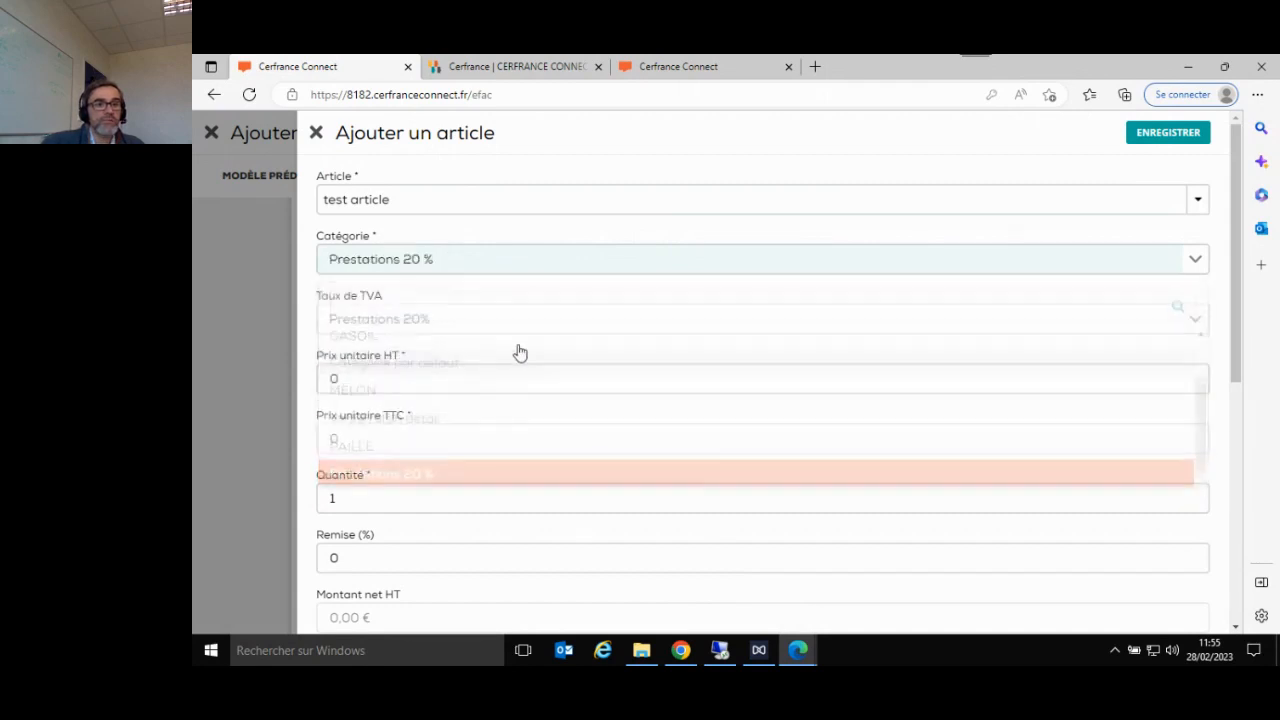
- Set the new article's unit price excluding tax (Prix unitaire HT) to 15000
{"action": "key", "text": "Tab"}
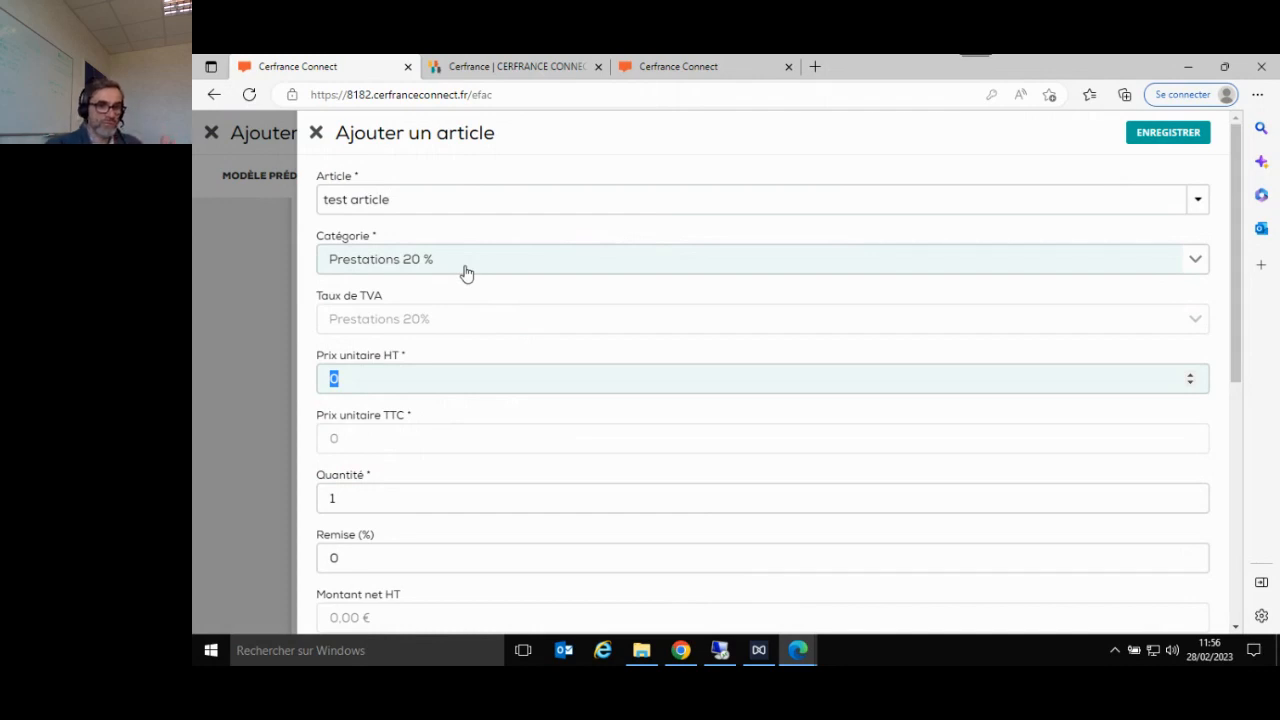
{"action": "type", "text": "15"}
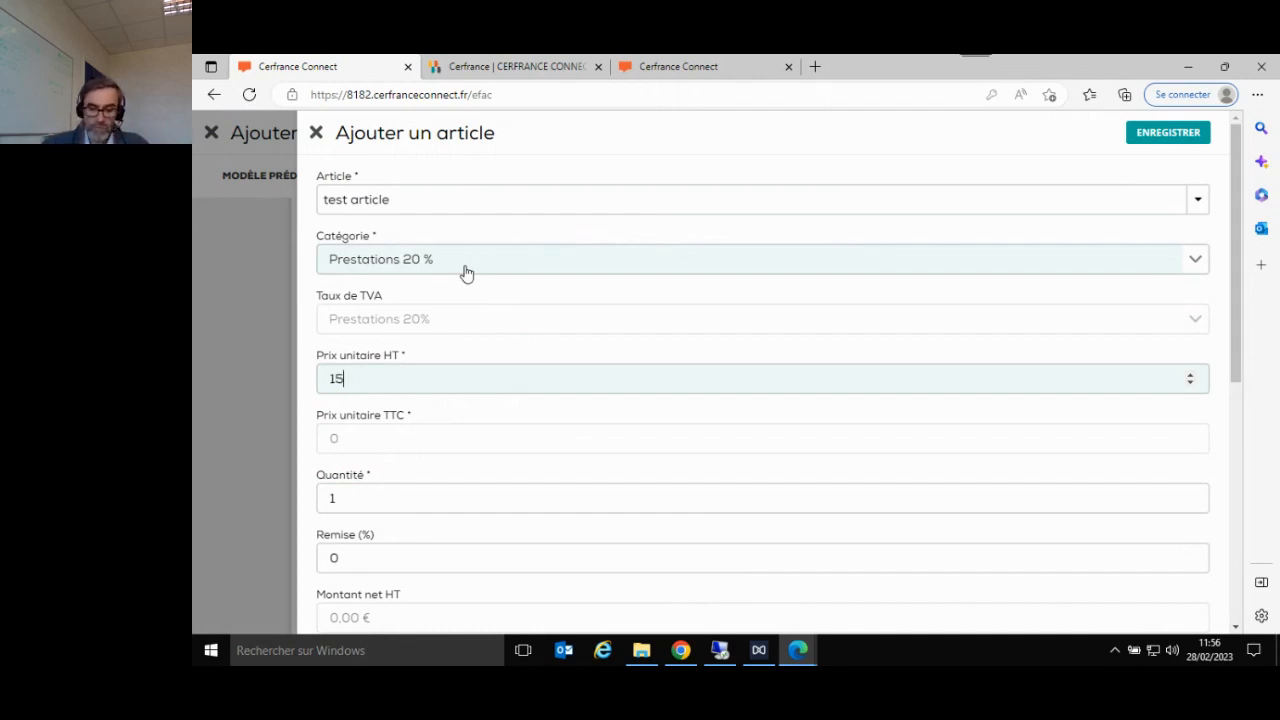
{"action": "type", "text": "00"}
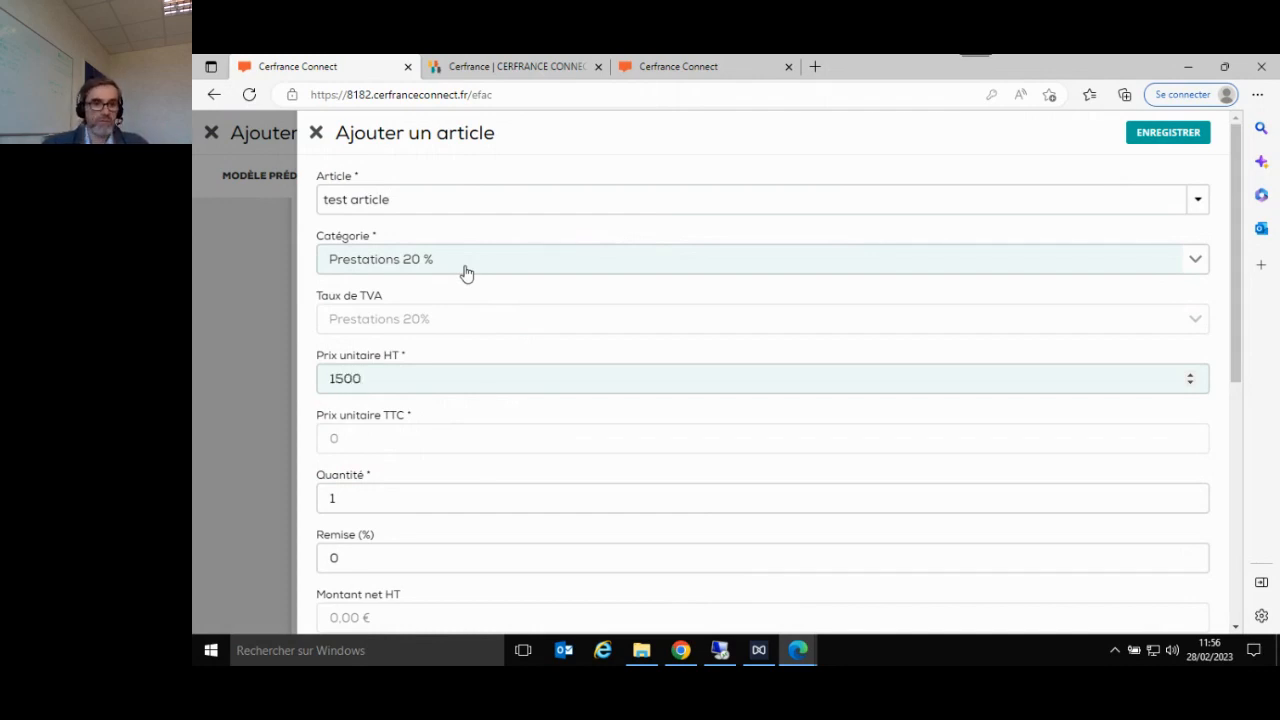
{"action": "type", "text": "0"}
{"action": "key", "text": "Tab"}
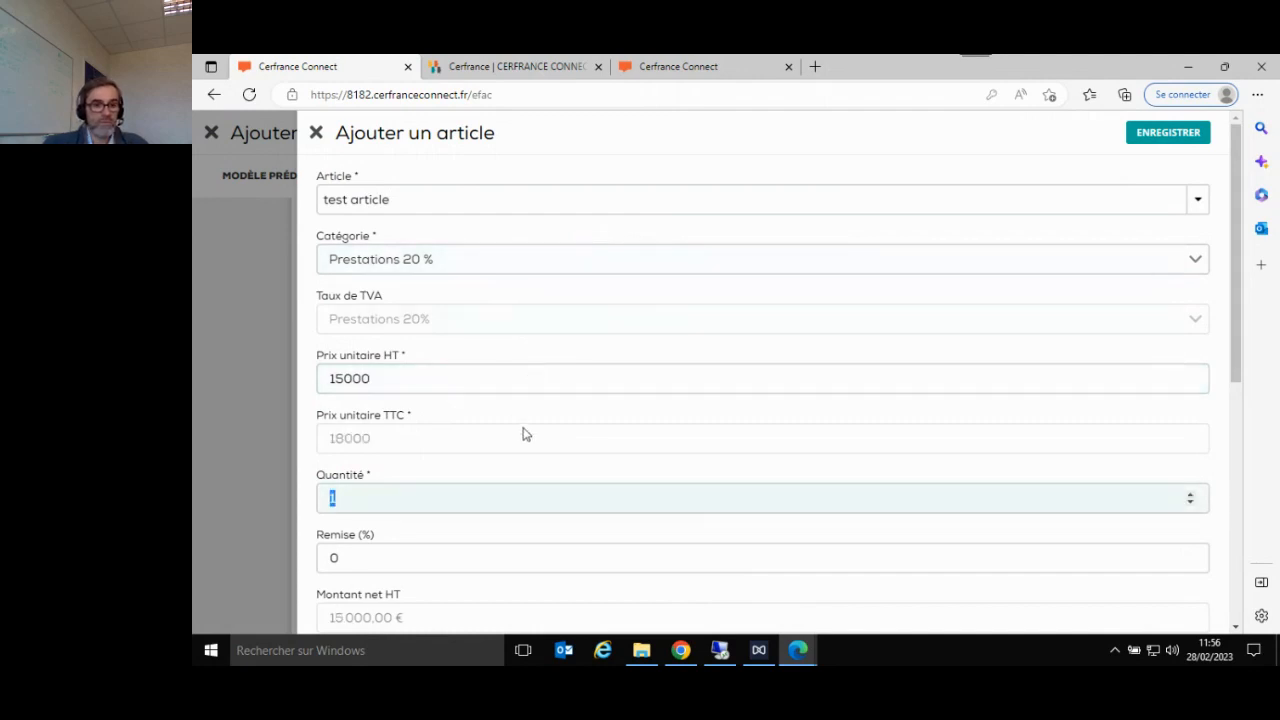
- Review the new article's quantity, discount, unit and decimal fields and save the article to the invoice
{"action": "scroll", "coordinate": [654, 486], "scroll_direction": "down", "scroll_amount": 3}
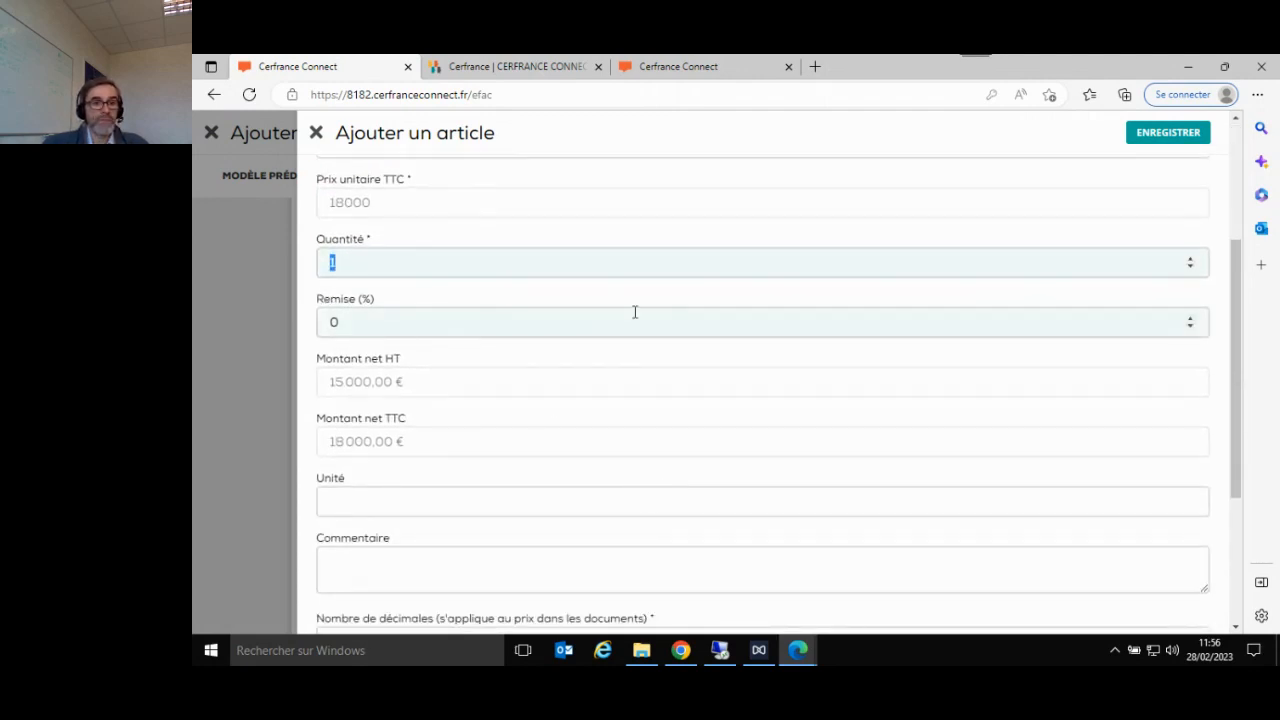
{"action": "scroll", "coordinate": [634, 312], "scroll_direction": "up", "scroll_amount": 2}
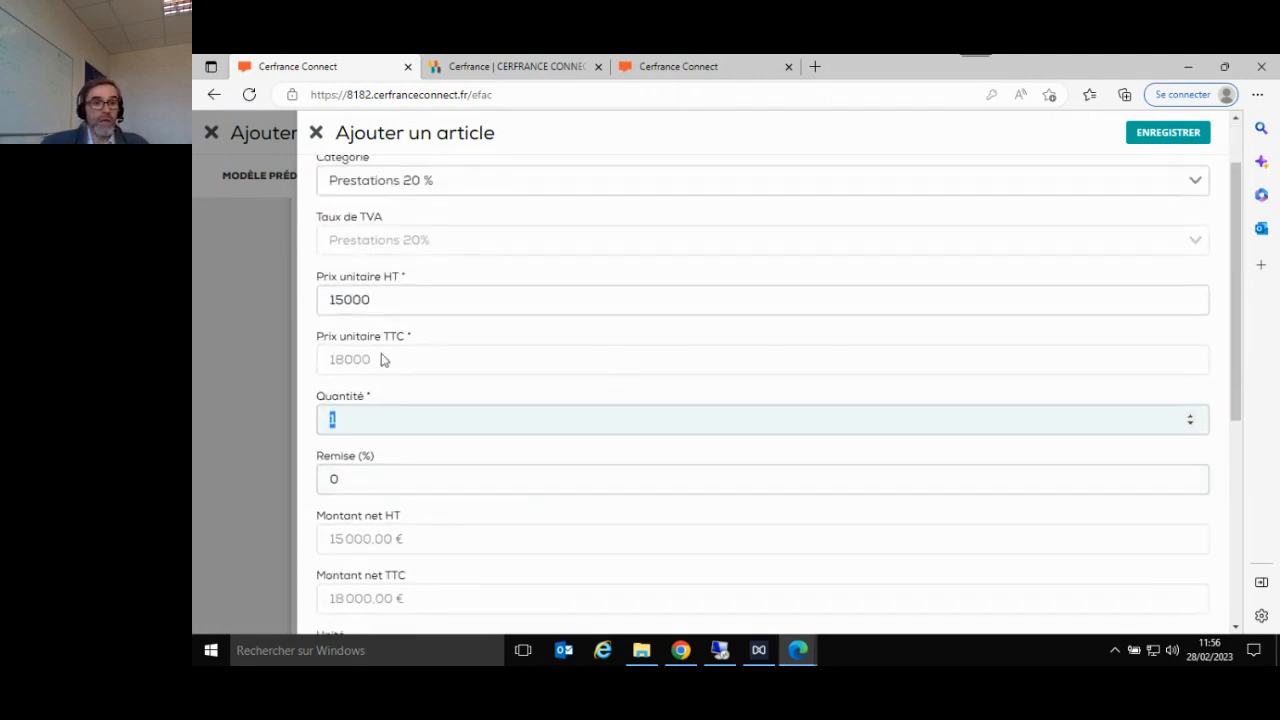
{"action": "left_click", "coordinate": [452, 486]}
{"action": "scroll", "coordinate": [453, 487], "scroll_direction": "down", "scroll_amount": 3}
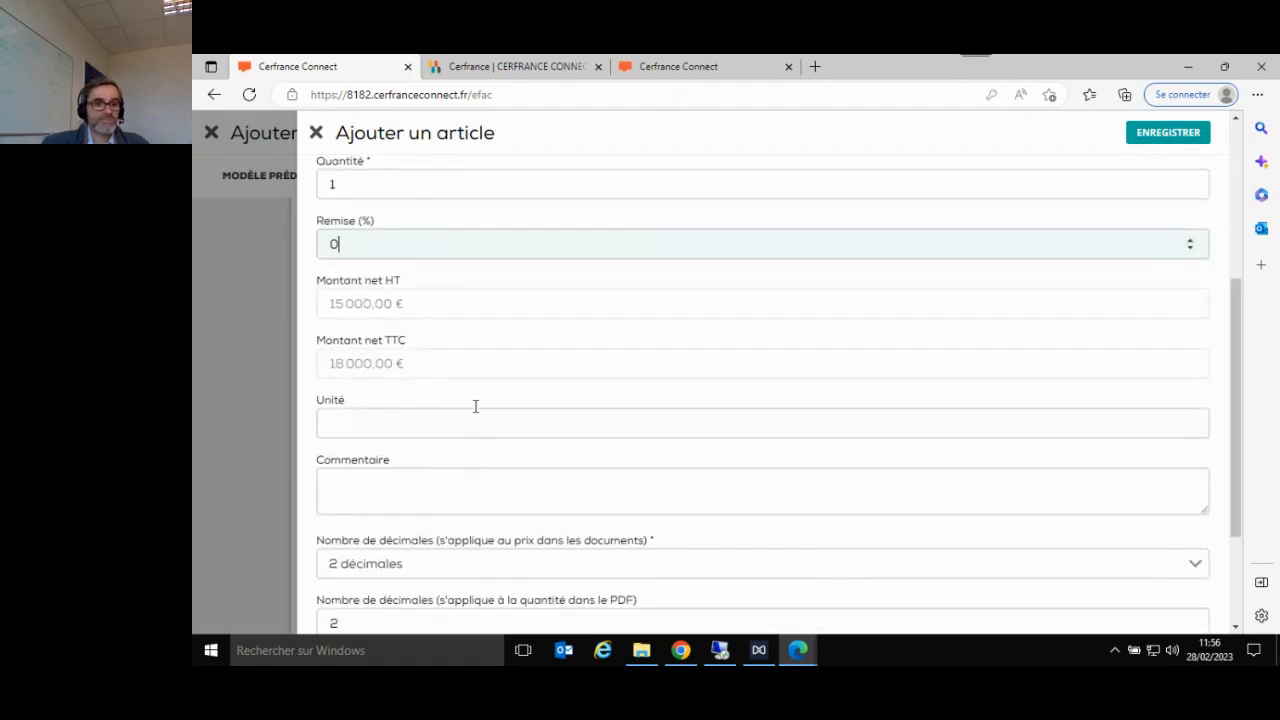
{"action": "left_click", "coordinate": [483, 420]}
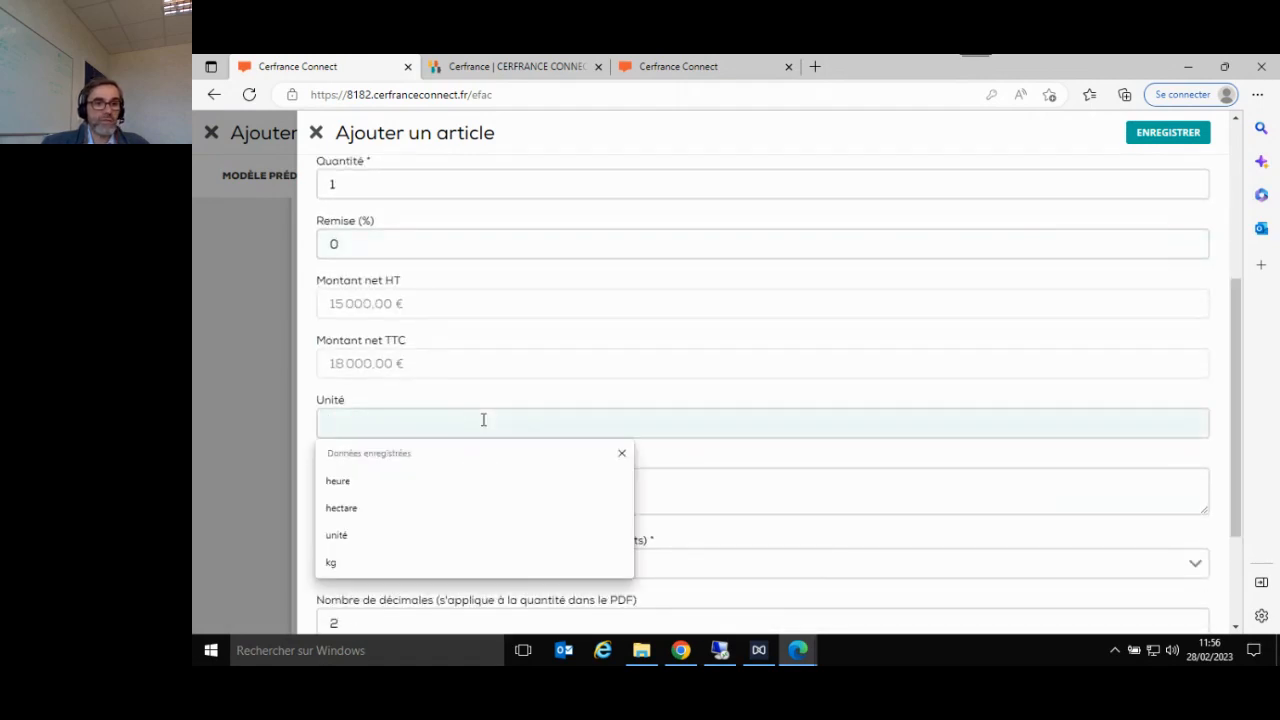
{"action": "scroll", "coordinate": [507, 381], "scroll_direction": "down", "scroll_amount": 1}
{"action": "scroll", "coordinate": [507, 381], "scroll_direction": "down", "scroll_amount": 1}
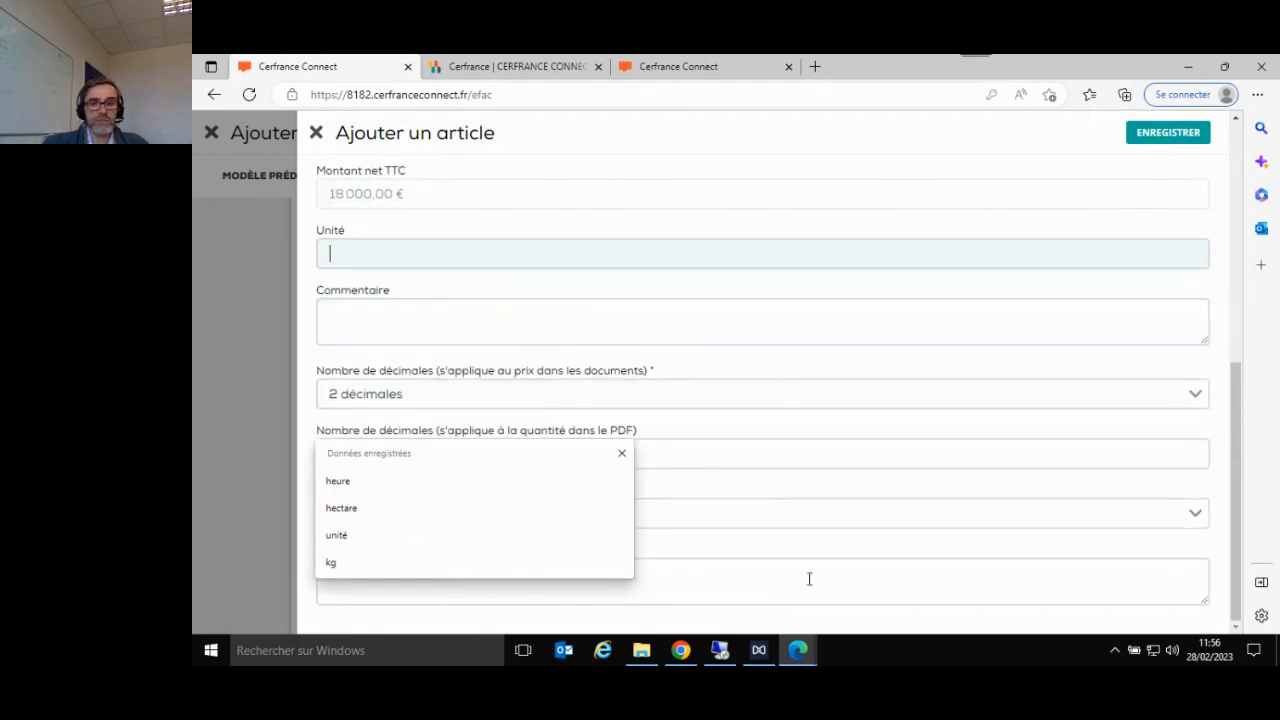
{"action": "left_click", "coordinate": [1152, 143]}
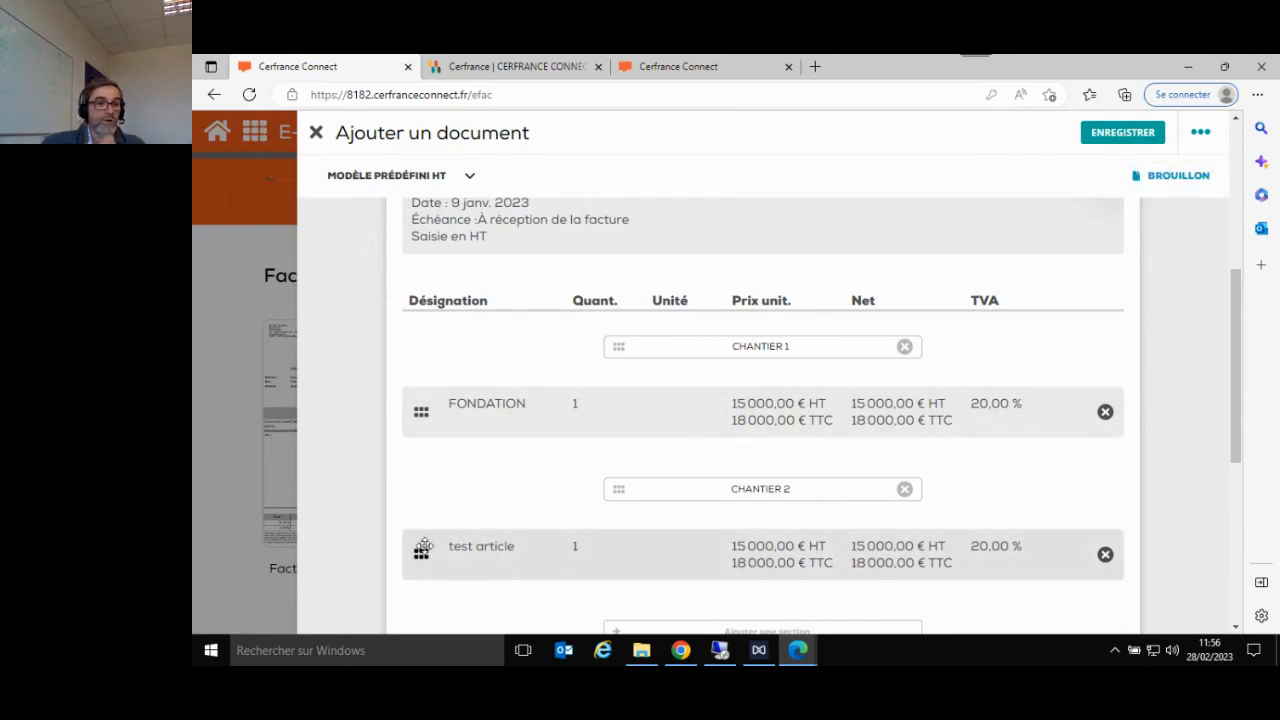
{"action": "scroll", "coordinate": [710, 600], "scroll_direction": "down", "scroll_amount": 3}
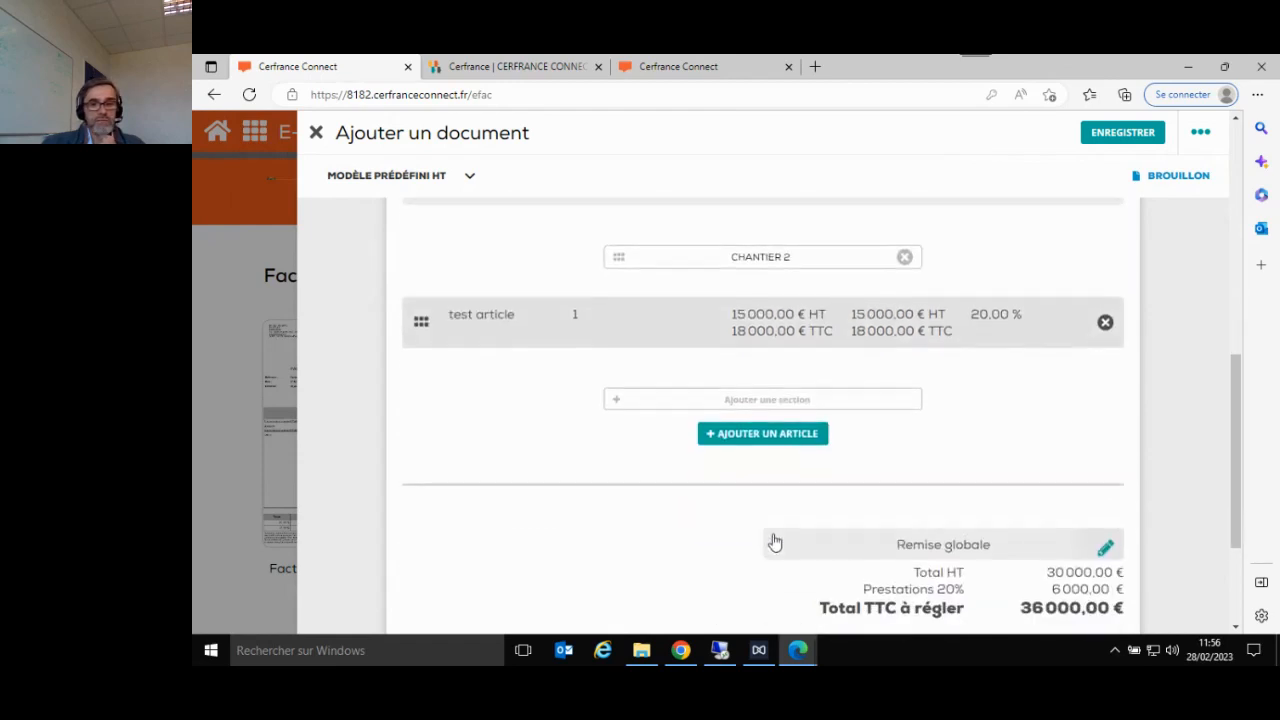
- Add an article line based on the saved article CREPIS and rename it "CREPIS rose"
{"action": "left_click", "coordinate": [765, 432]}
{"action": "left_click", "coordinate": [414, 200]}
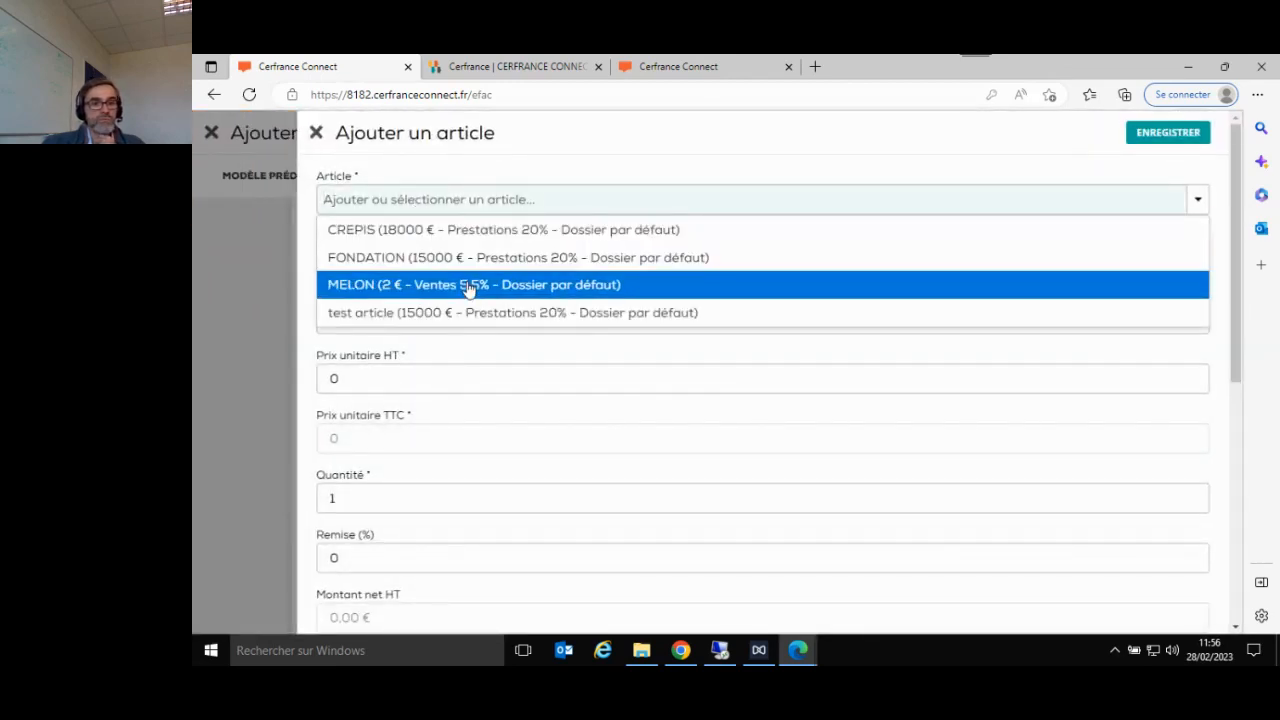
{"action": "left_click", "coordinate": [471, 229]}
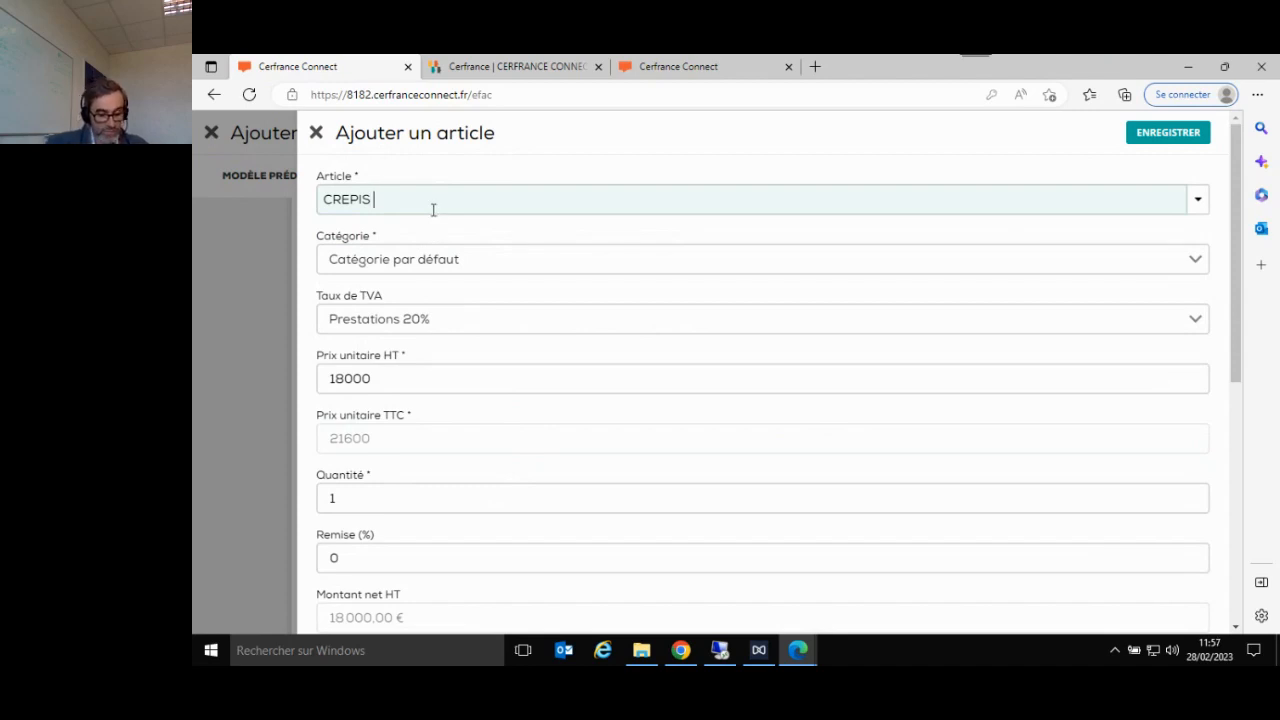
{"action": "type", "text": "rose"}
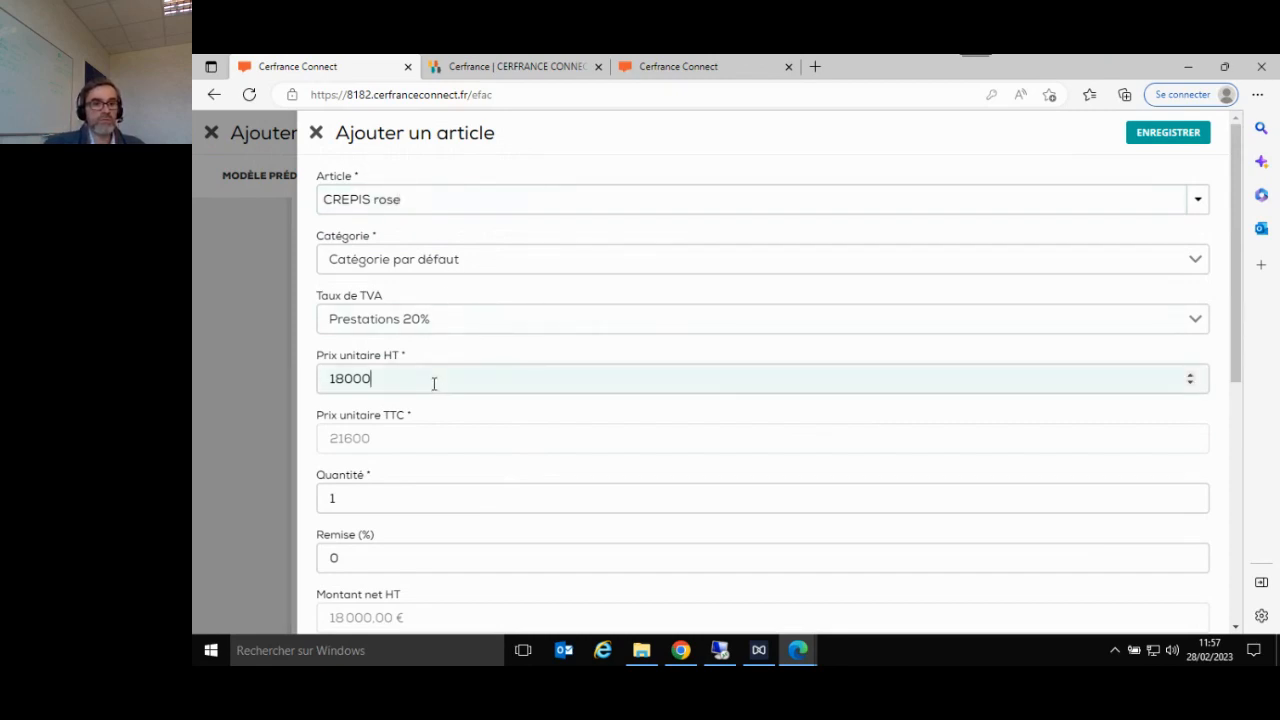
- Set the CREPIS rose line's unit price excluding tax to 15000 and save it without updating the stored article
{"action": "key", "text": "BackSpace"}
{"action": "key", "text": "BackSpace"}
{"action": "key", "text": "BackSpace"}
{"action": "key", "text": "BackSpace"}
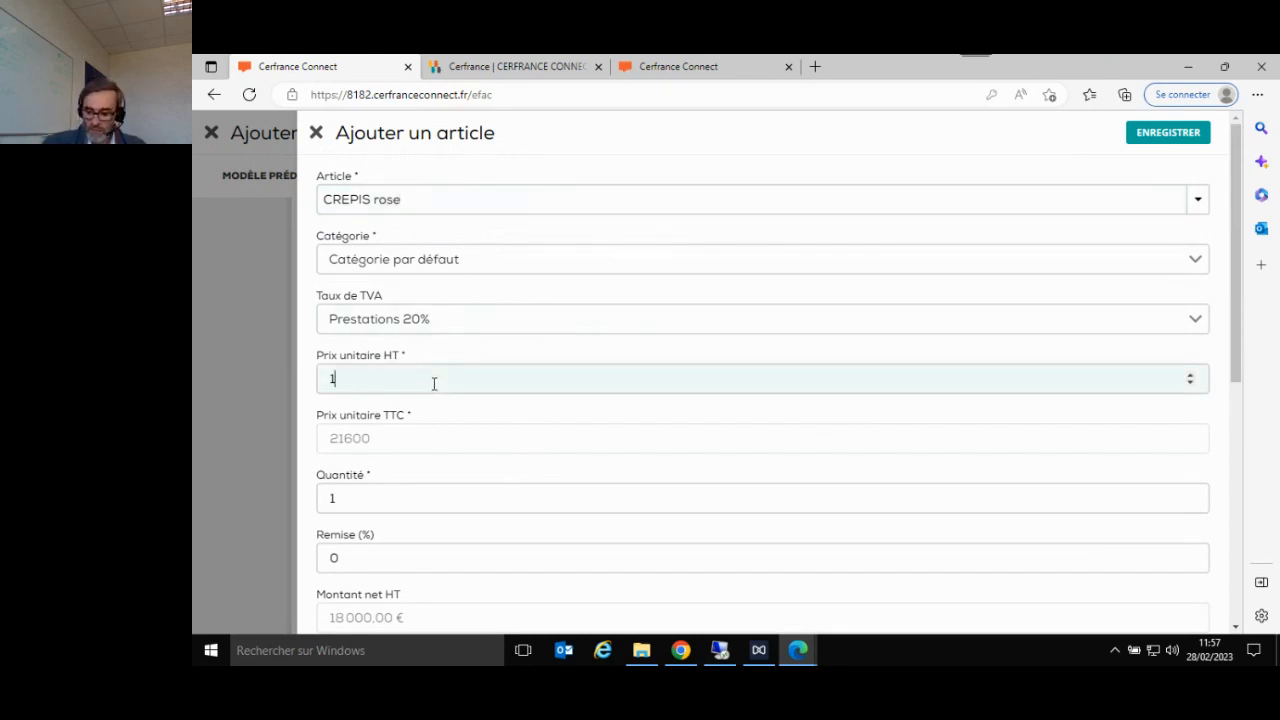
{"action": "type", "text": "5000"}
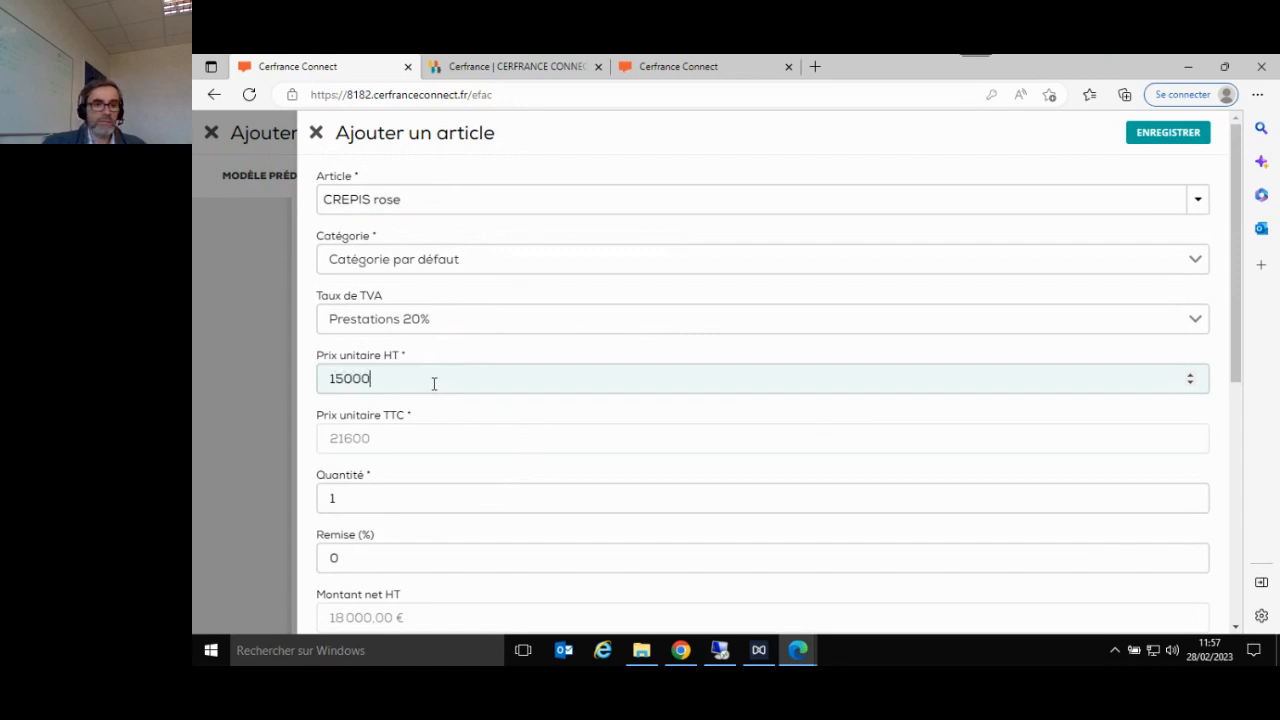
{"action": "key", "text": "Tab"}
{"action": "key", "text": "Tab"}
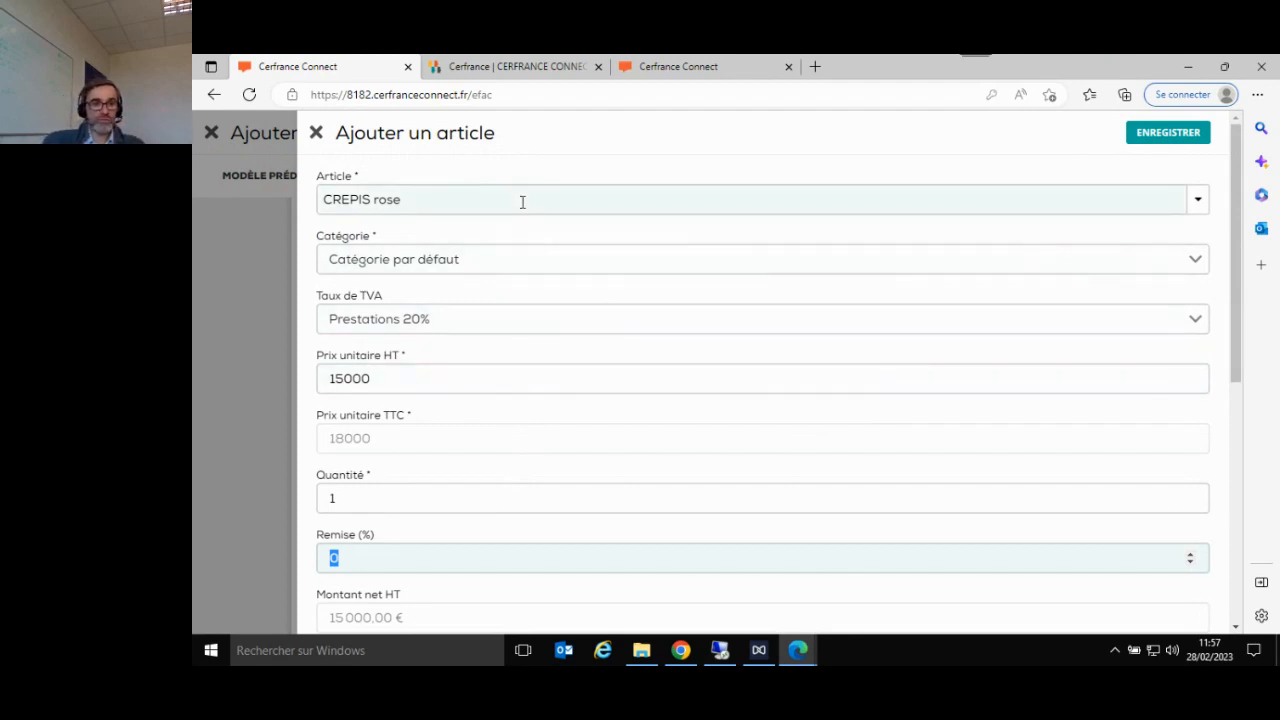
{"action": "left_click", "coordinate": [1155, 135]}
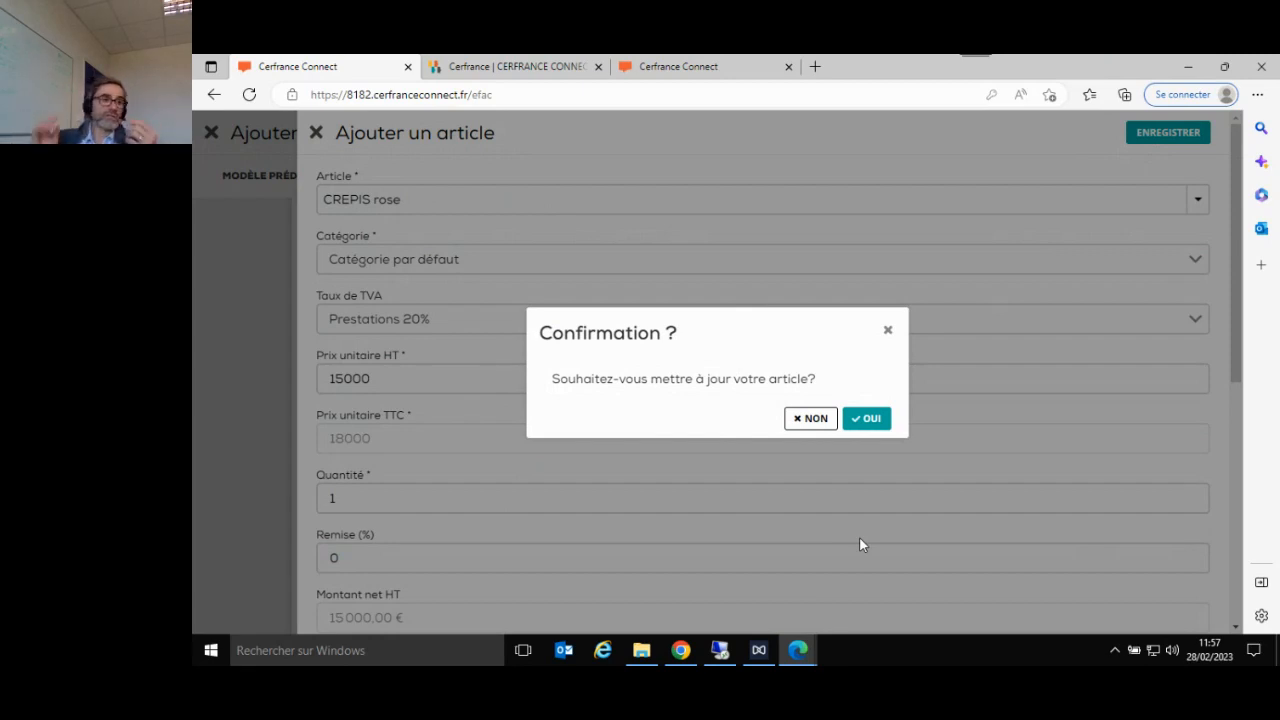
{"action": "left_click", "coordinate": [815, 424]}
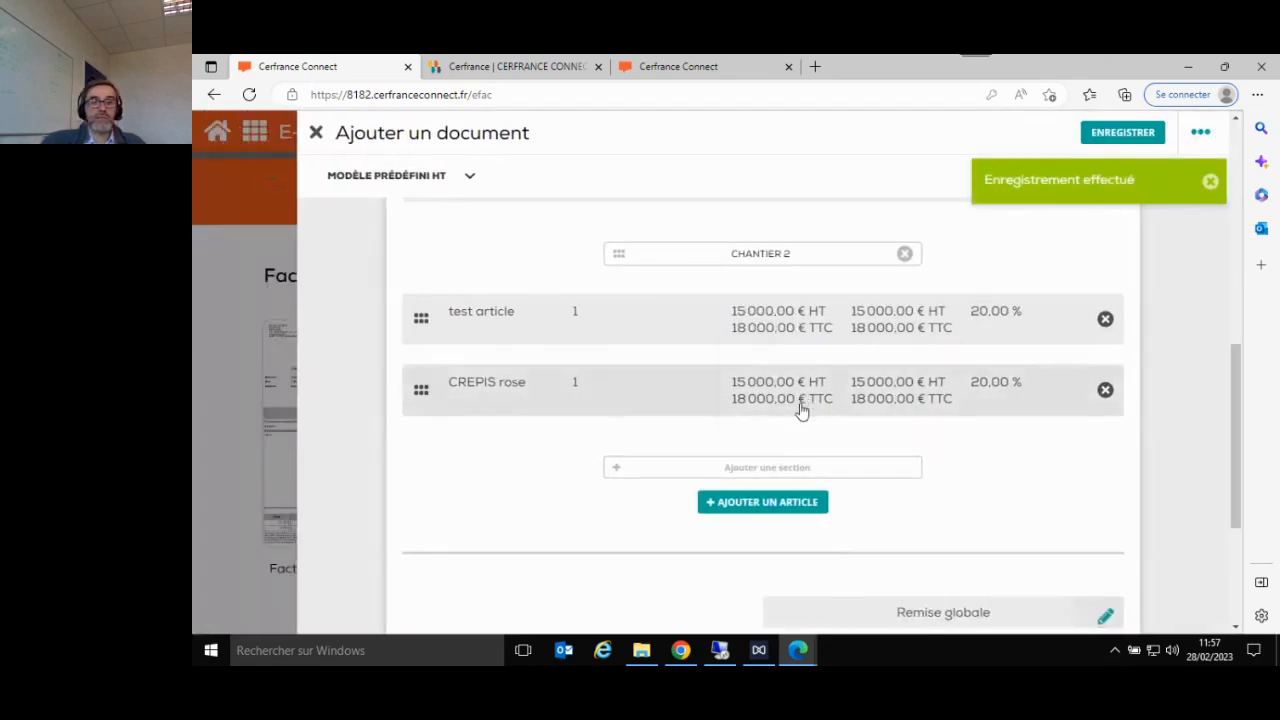
- Search the saved articles for "te" from a new article line, and close the form without saving
{"action": "scroll", "coordinate": [800, 410], "scroll_direction": "up", "scroll_amount": 1}
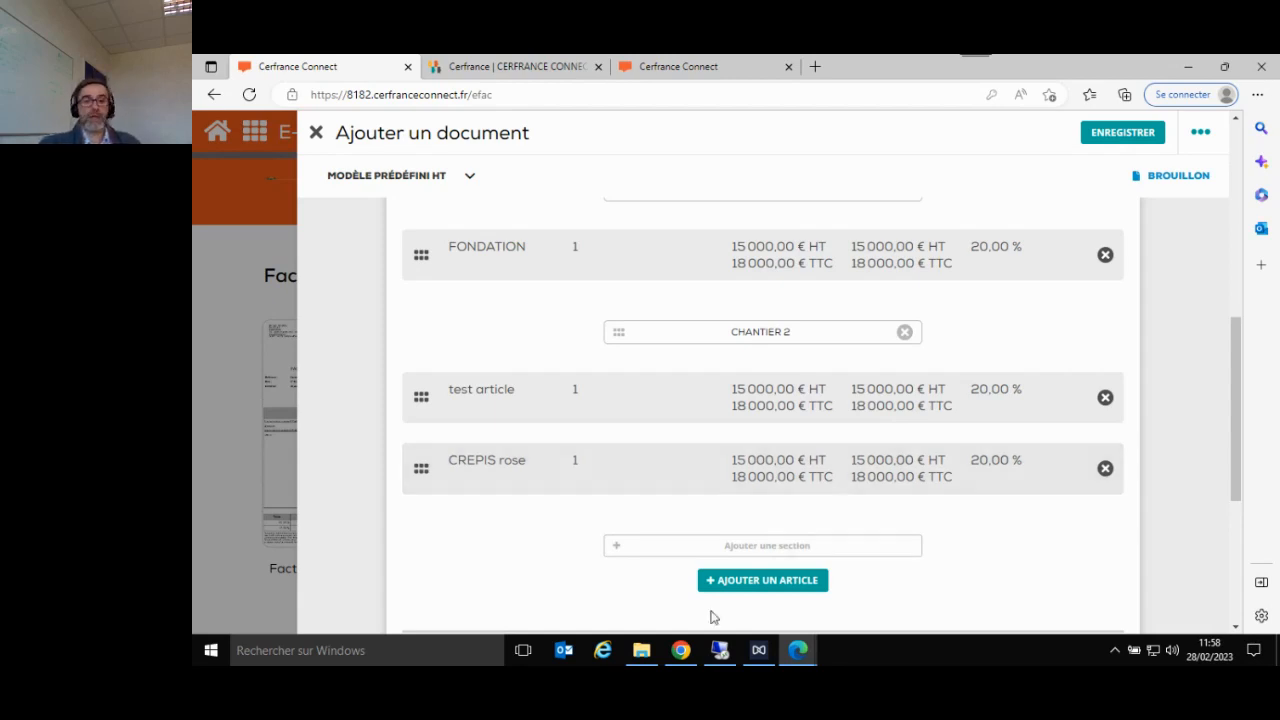
{"action": "left_click", "coordinate": [748, 582]}
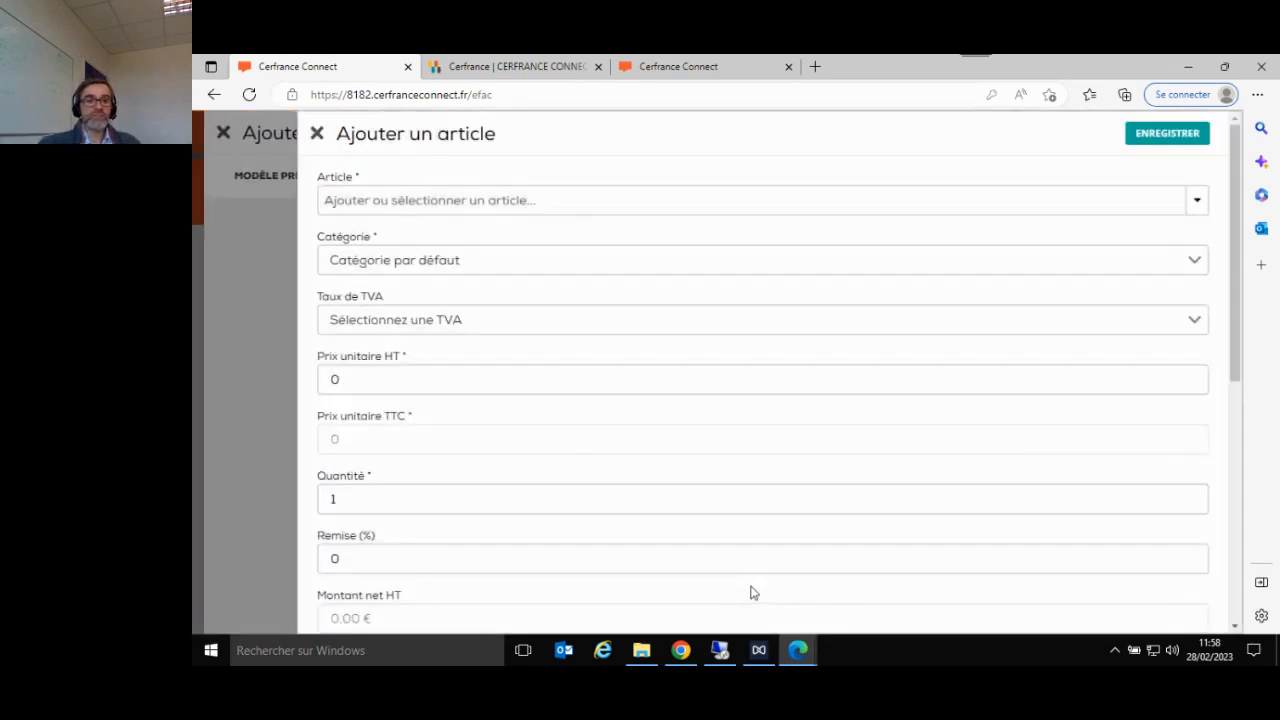
{"action": "left_click", "coordinate": [830, 203]}
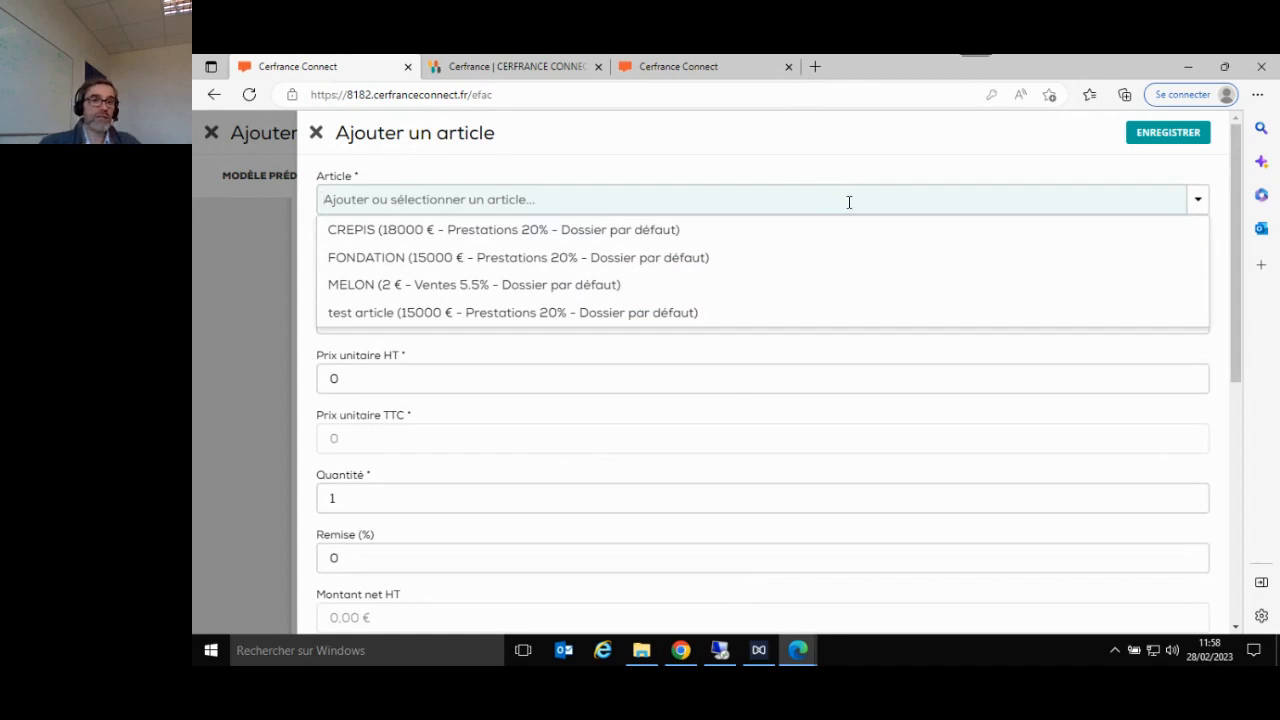
{"action": "type", "text": "t"}
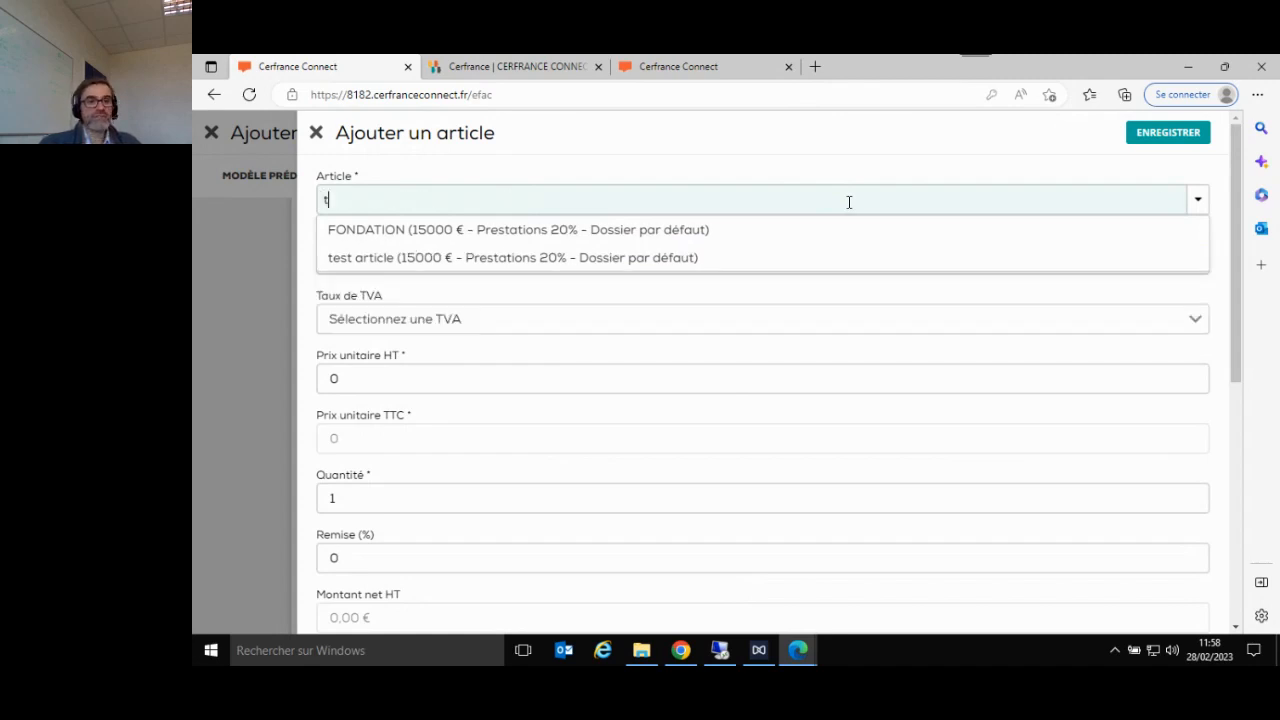
{"action": "type", "text": "e"}
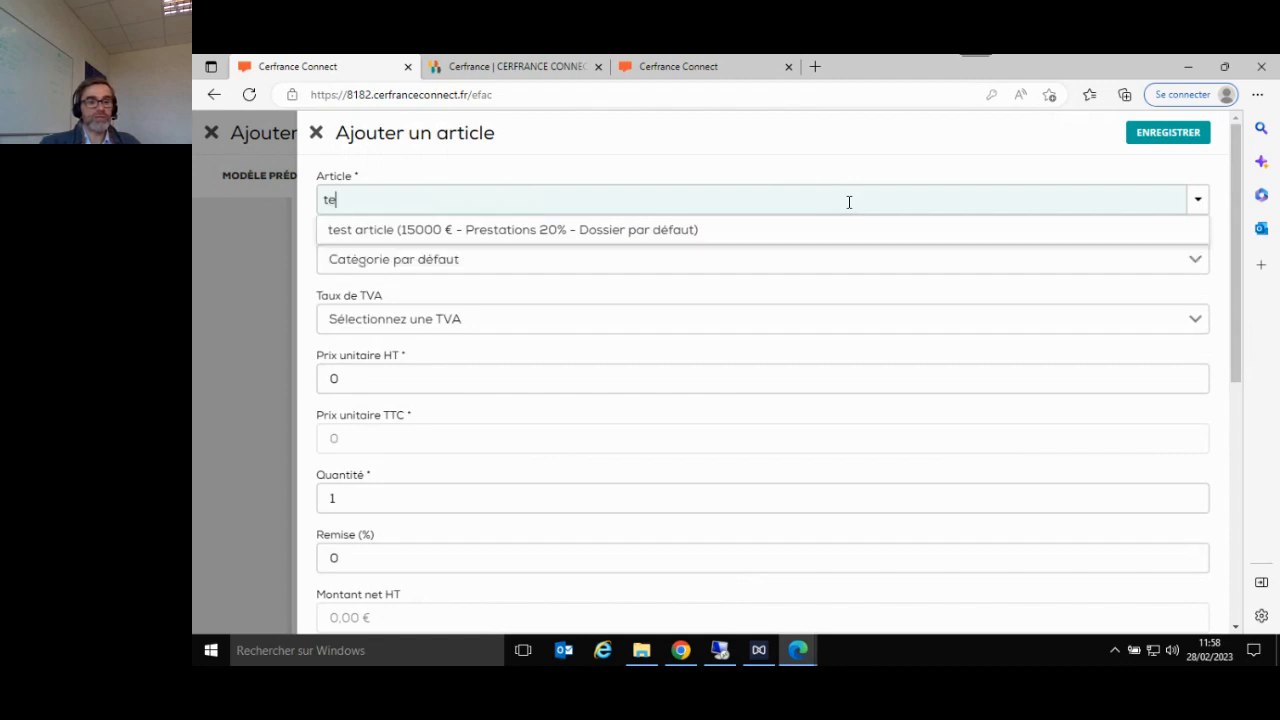
{"action": "key", "text": "BackSpace"}
{"action": "key", "text": "BackSpace"}
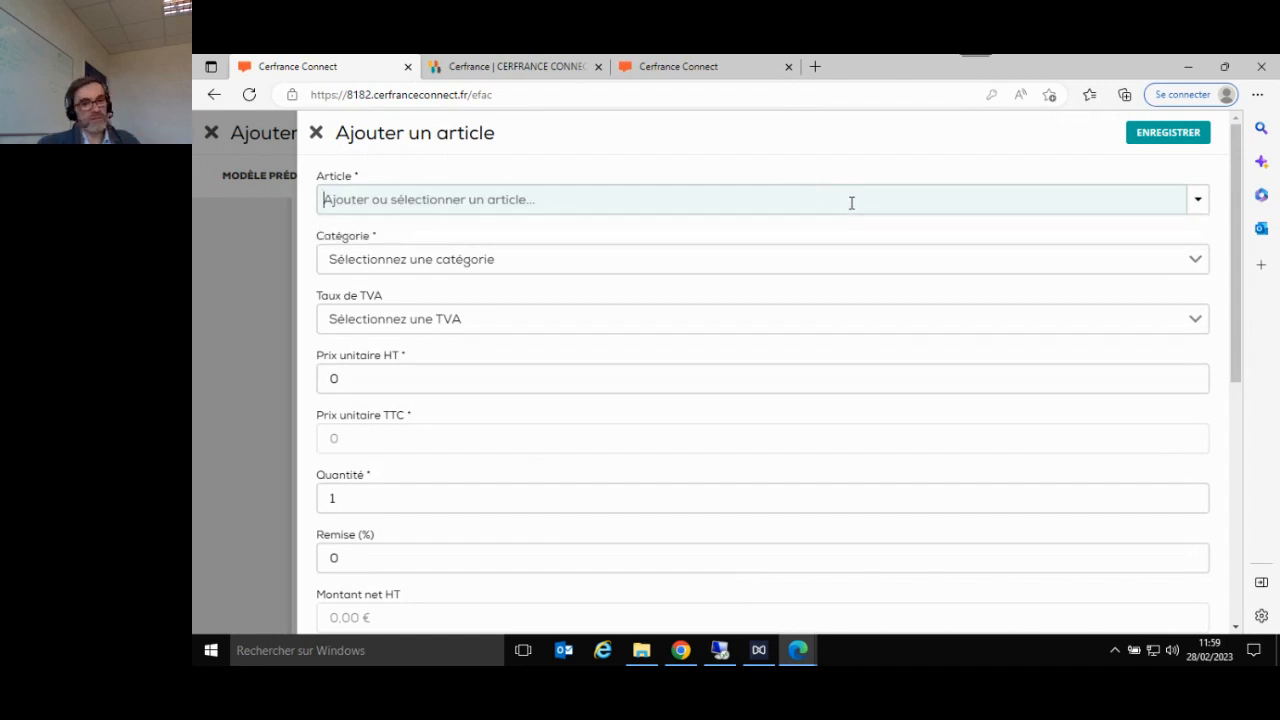
{"action": "left_click", "coordinate": [317, 134]}
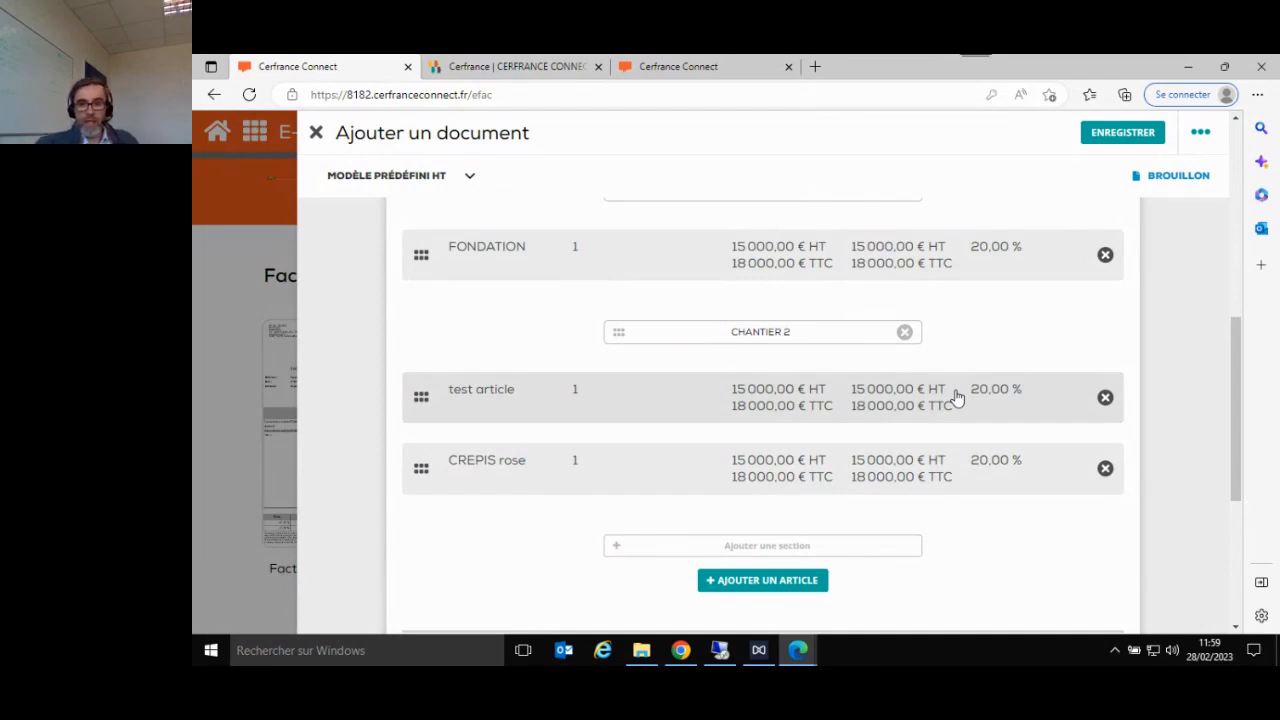
- Move the CREPIS rose line up from CHANTIER 2 into the CHANTIER 1 section
{"action": "scroll", "coordinate": [945, 425], "scroll_direction": "up", "scroll_amount": 1}
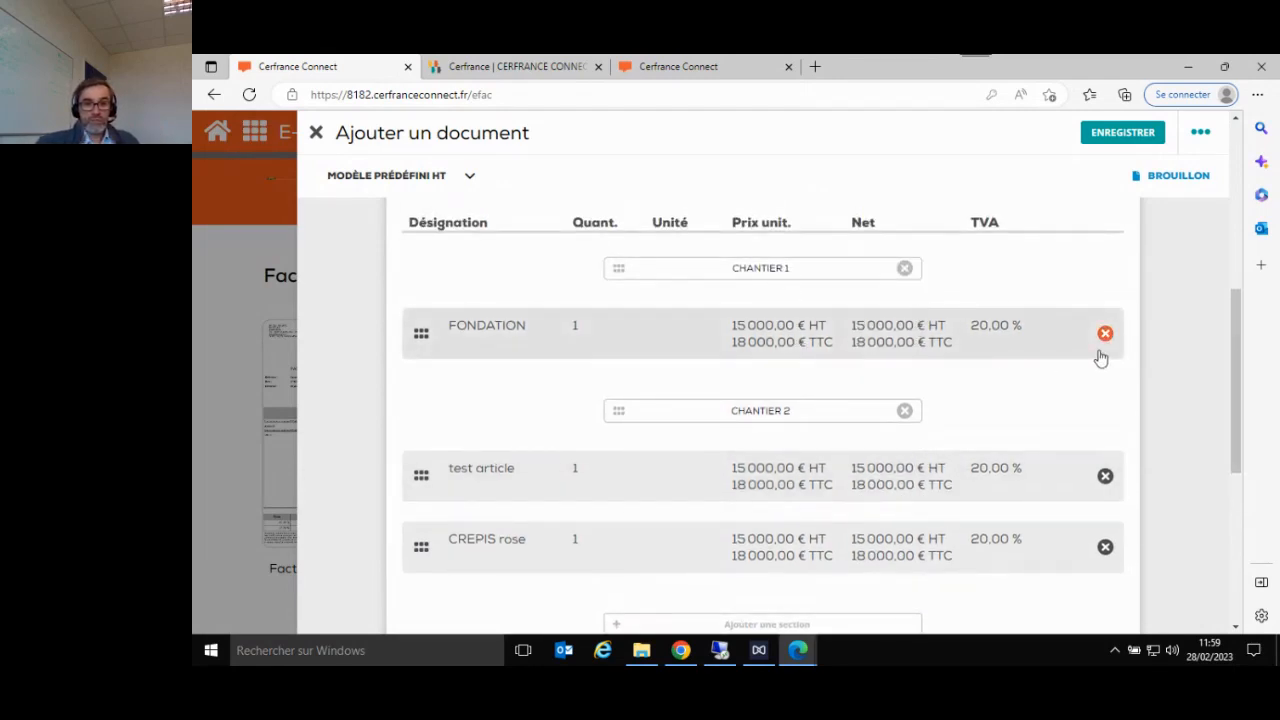
{"action": "scroll", "coordinate": [1058, 384], "scroll_direction": "up", "scroll_amount": 1}
{"action": "scroll", "coordinate": [1059, 385], "scroll_direction": "down", "scroll_amount": 3}
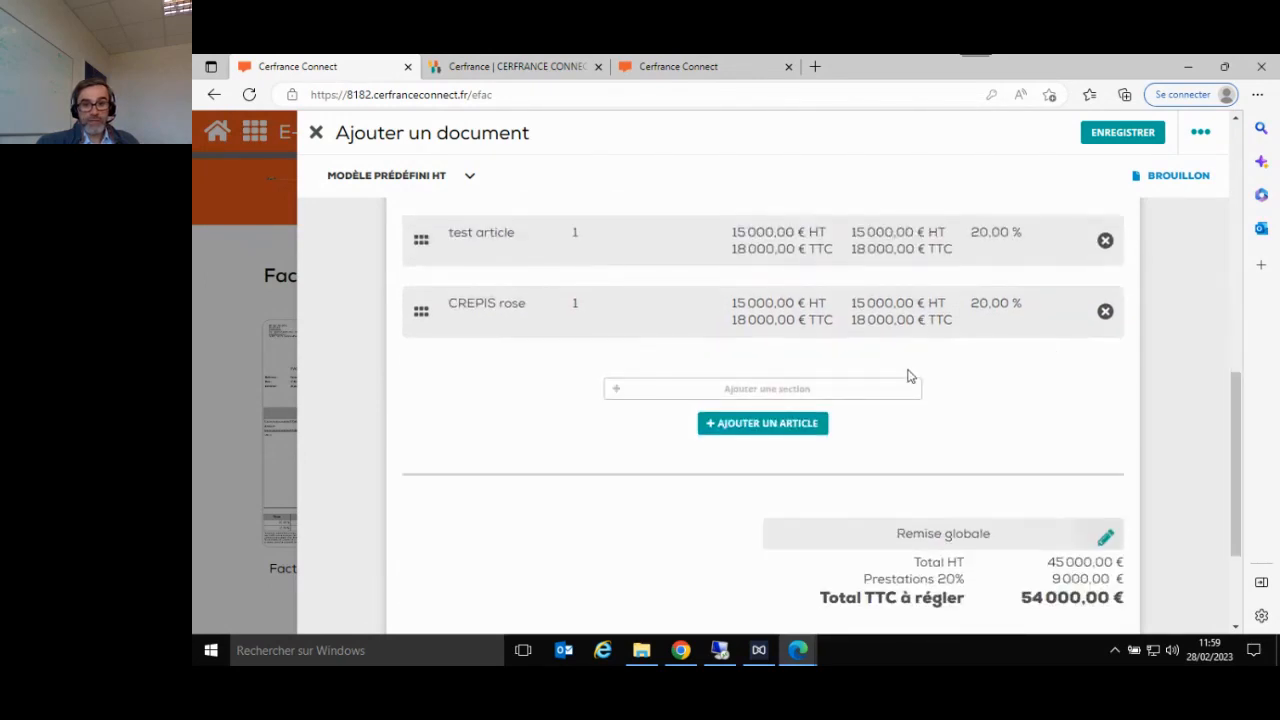
{"action": "scroll", "coordinate": [955, 318], "scroll_direction": "up", "scroll_amount": 2}
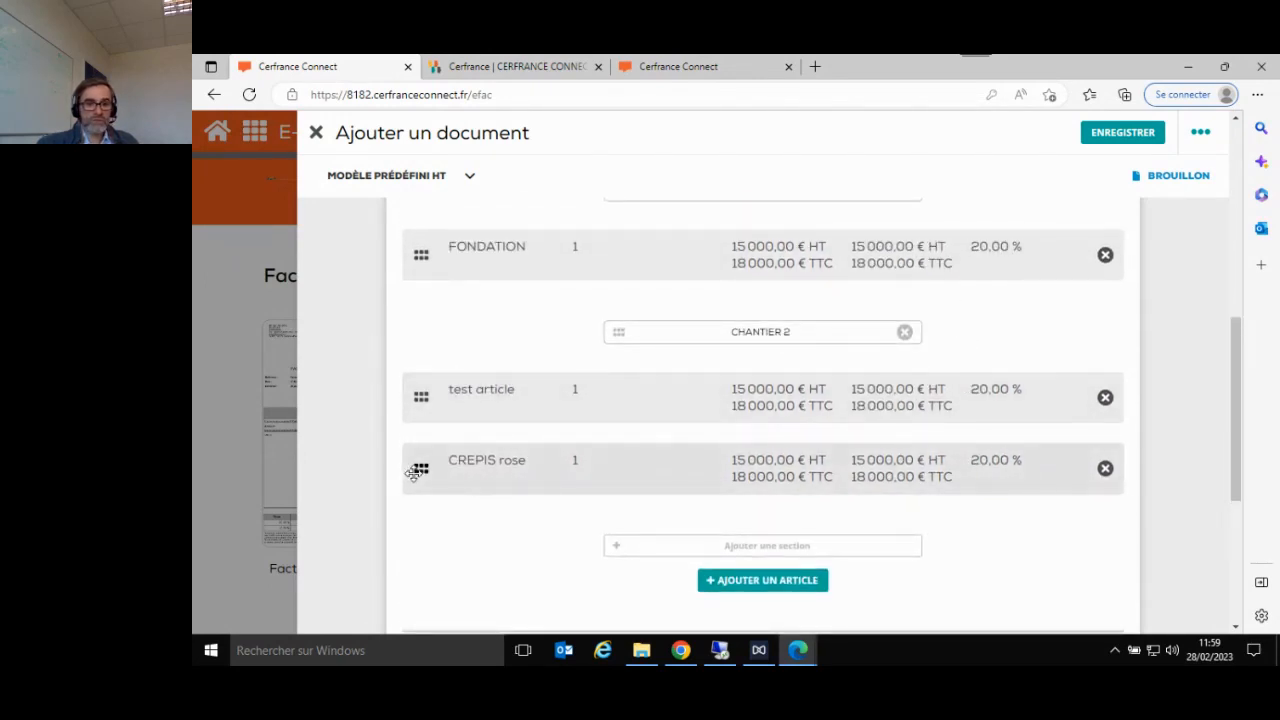
{"action": "left_click_drag", "start_coordinate": [415, 472], "coordinate": [425, 325]}
- Apply a global discount (Remise globale) of 10 % to the invoice and save it
{"action": "scroll", "coordinate": [745, 440], "scroll_direction": "down", "scroll_amount": 2}
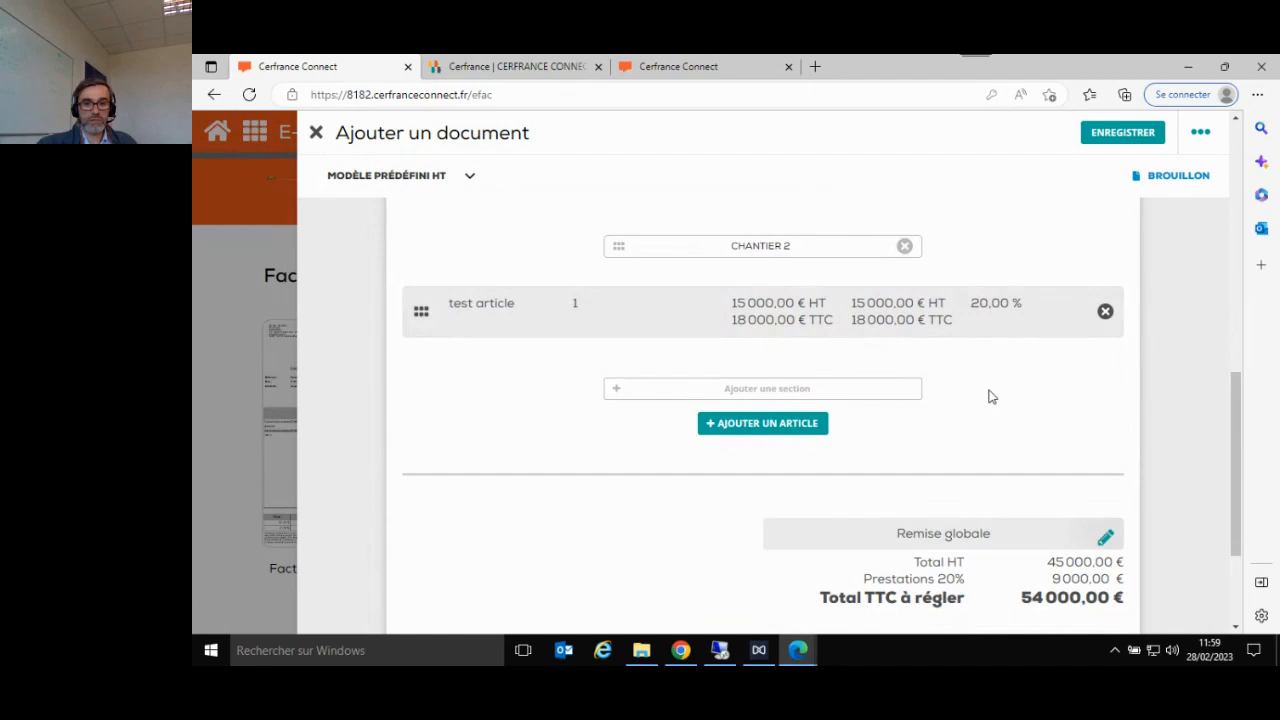
{"action": "scroll", "coordinate": [988, 397], "scroll_direction": "down", "scroll_amount": 2}
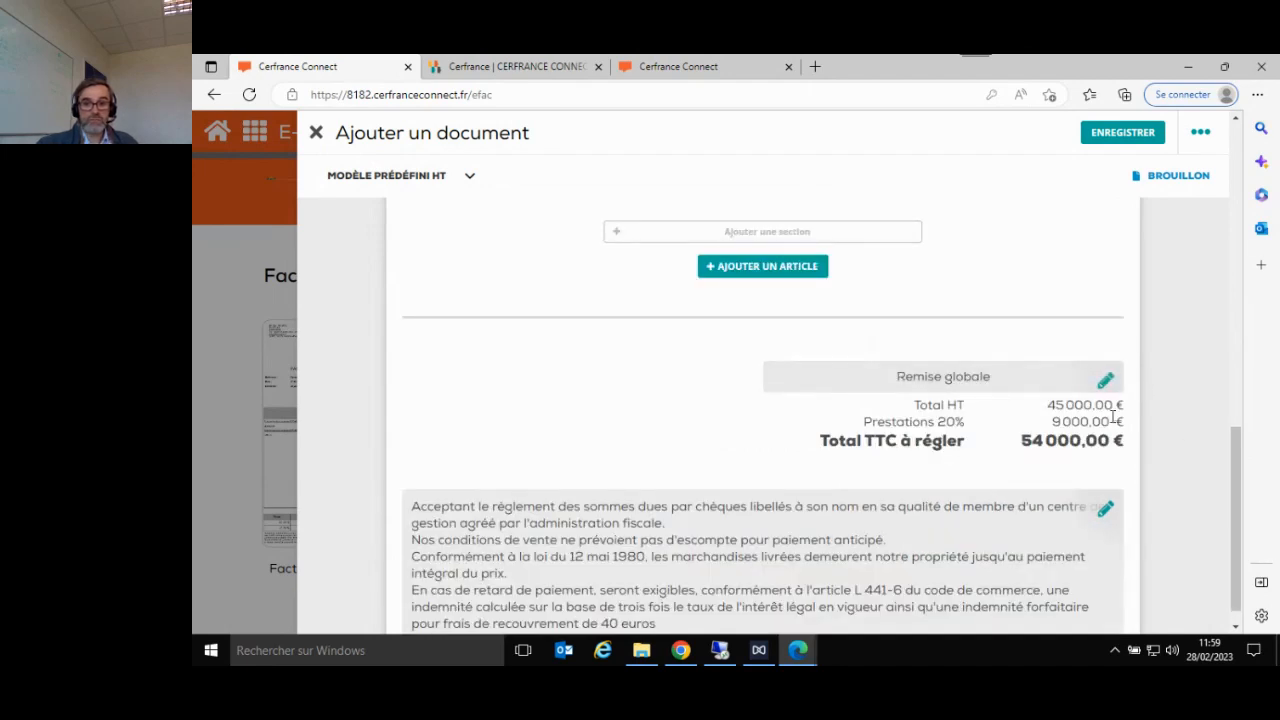
{"action": "left_click", "coordinate": [1106, 383]}
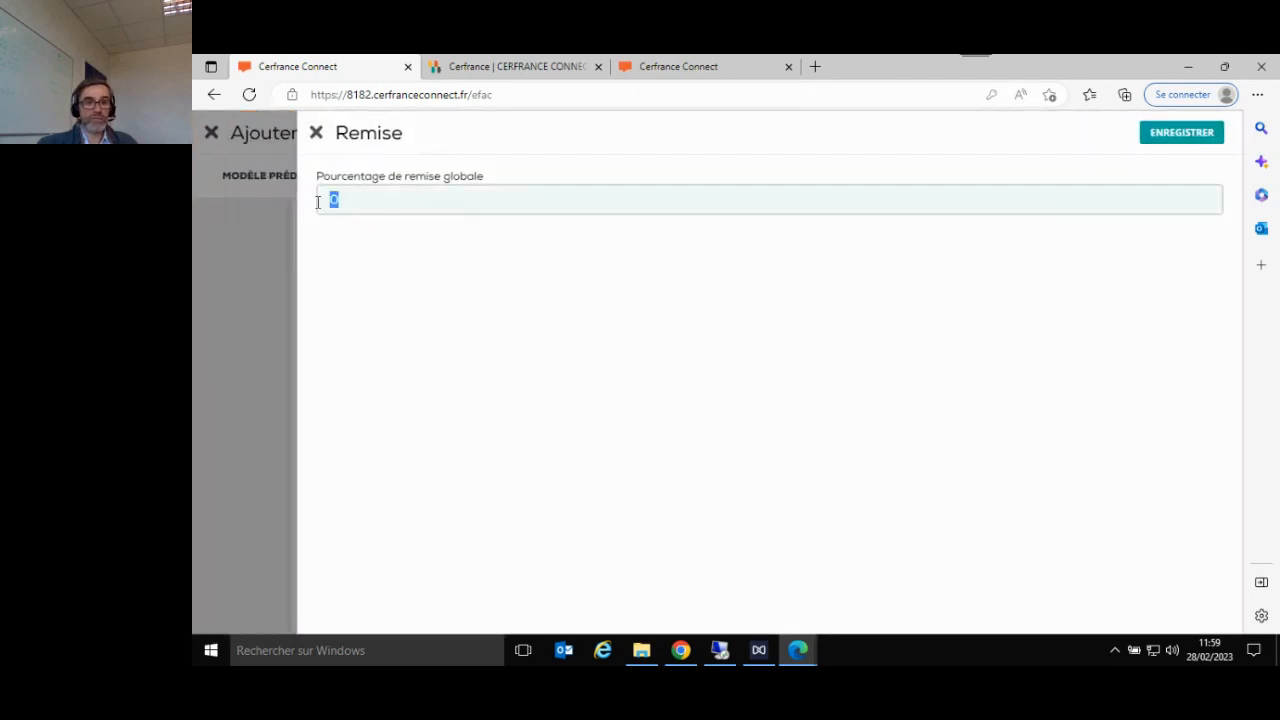
{"action": "type", "text": "10"}
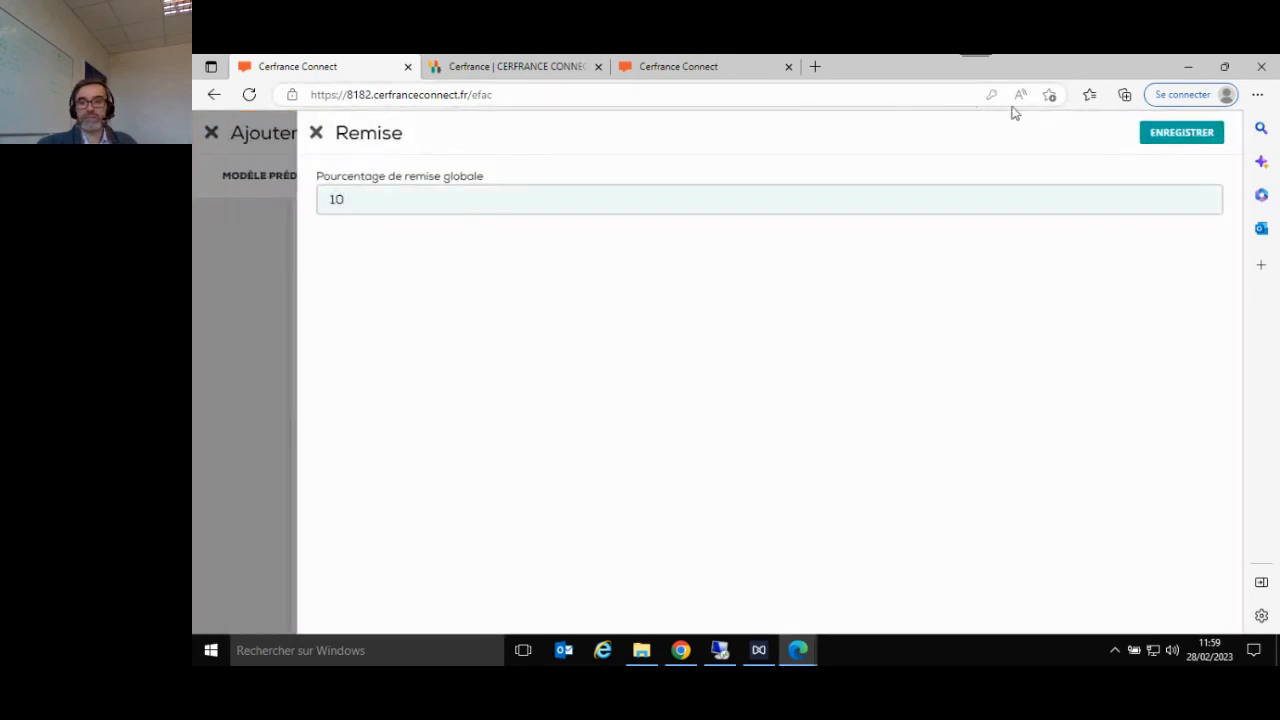
{"action": "left_click", "coordinate": [1188, 133]}
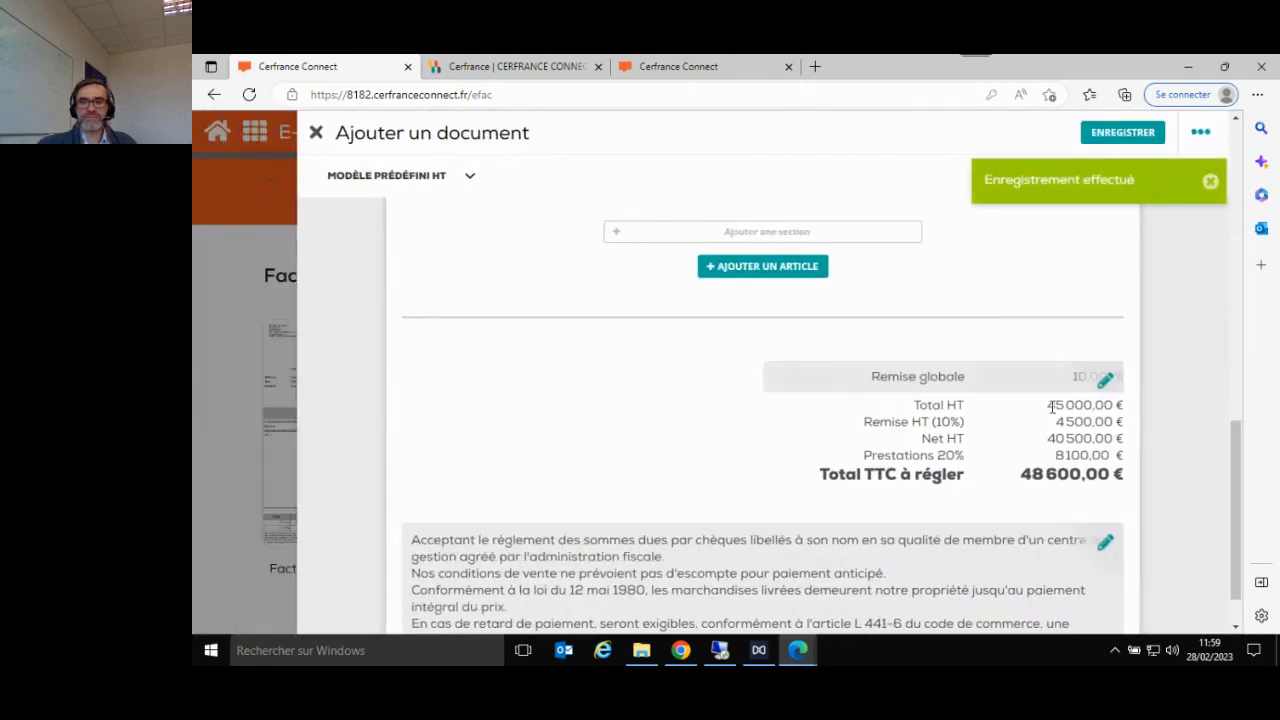
- Open the invoice's footer comments, review the available mentions and select "Escompte accordé de 1% si règlement sous 15 jours"
{"action": "scroll", "coordinate": [950, 422], "scroll_direction": "down", "scroll_amount": 1}
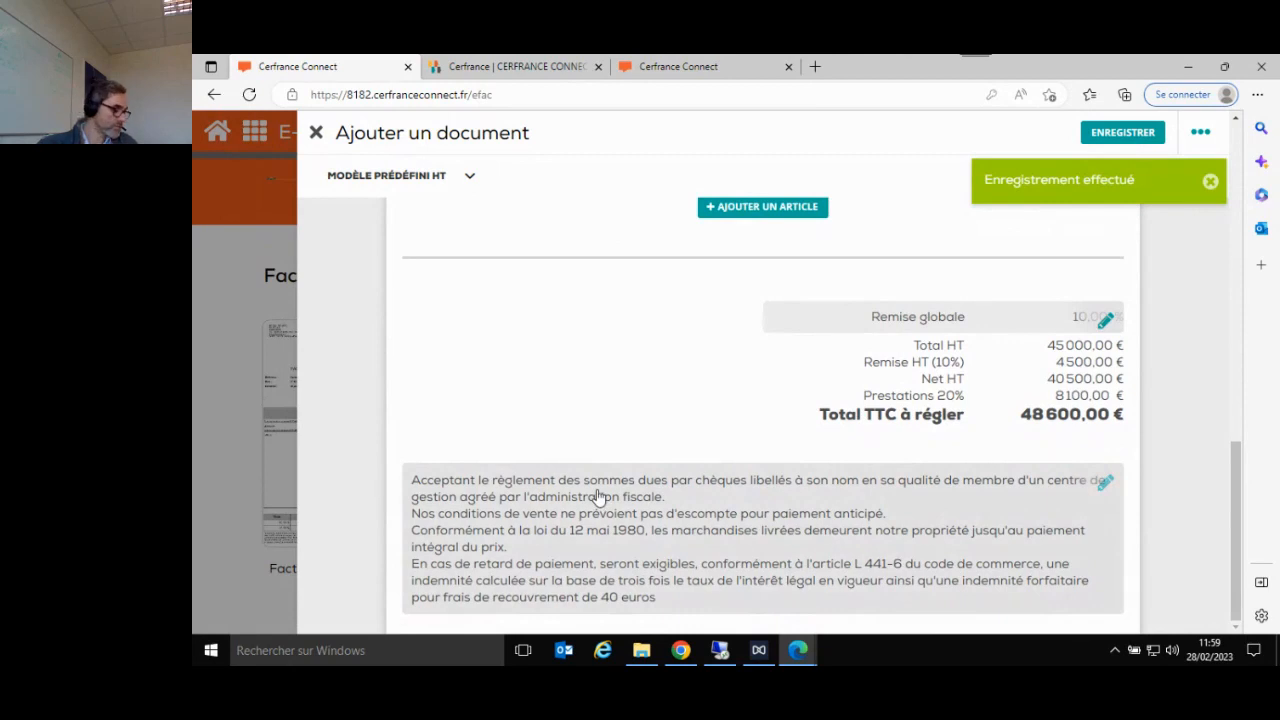
{"action": "mouse_move", "coordinate": [720, 650]}
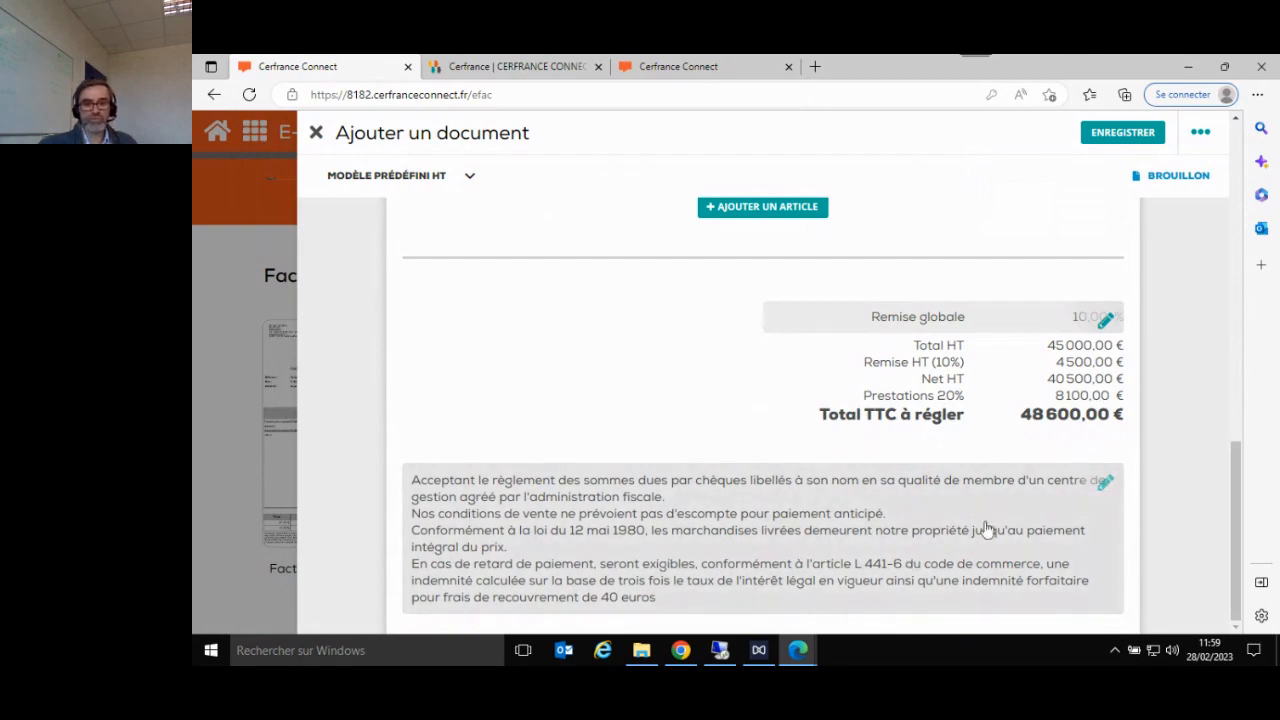
{"action": "left_click", "coordinate": [1104, 485]}
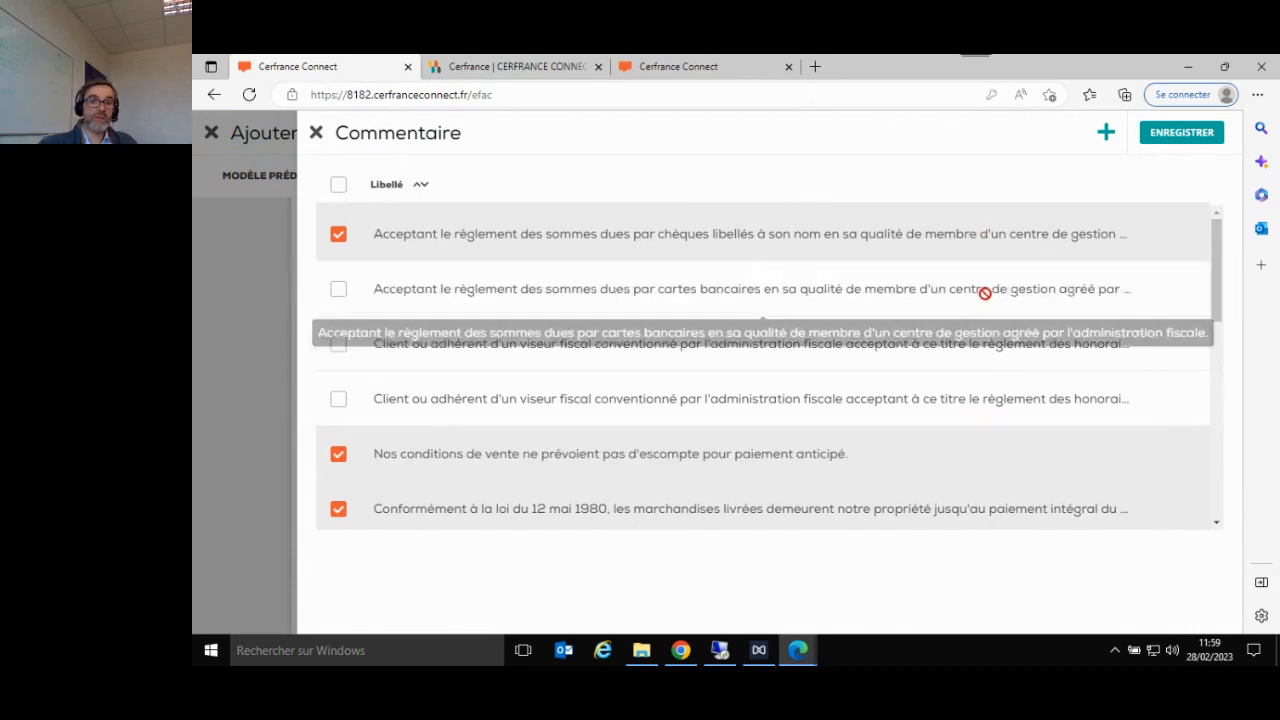
{"action": "scroll", "coordinate": [983, 294], "scroll_direction": "down", "scroll_amount": 3}
{"action": "scroll", "coordinate": [979, 350], "scroll_direction": "down", "scroll_amount": 6}
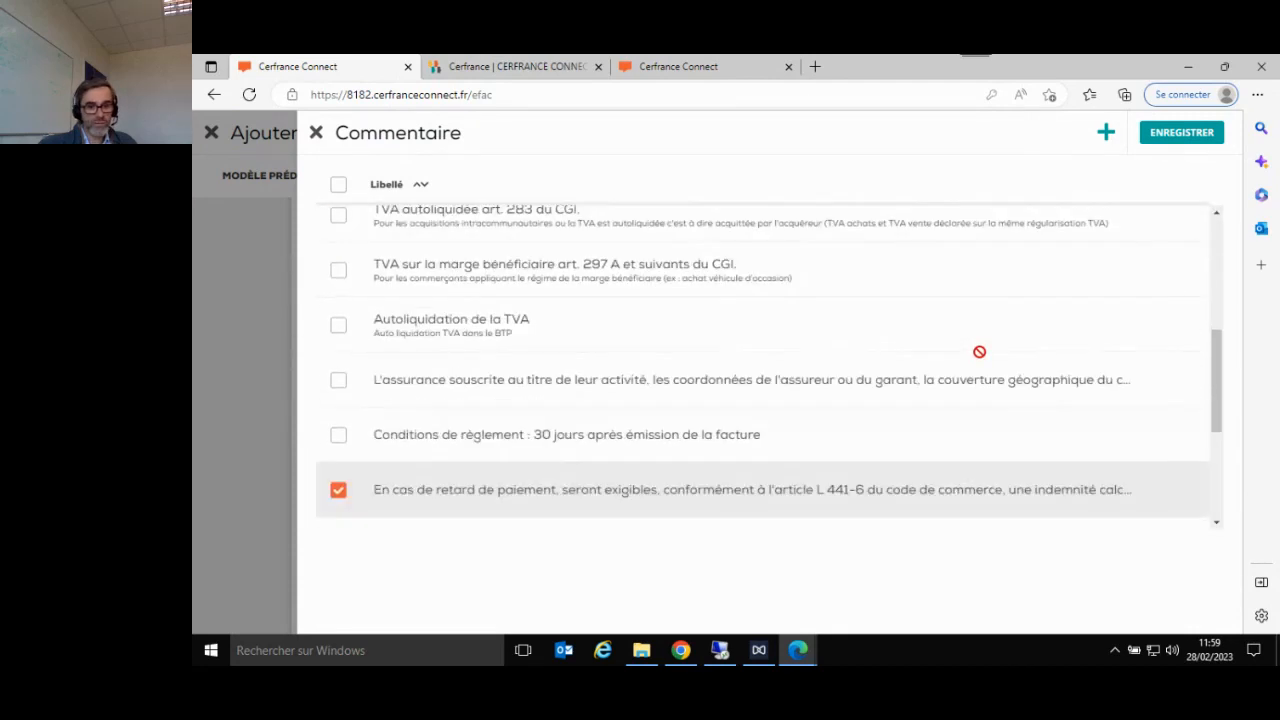
{"action": "scroll", "coordinate": [979, 352], "scroll_direction": "down", "scroll_amount": 1}
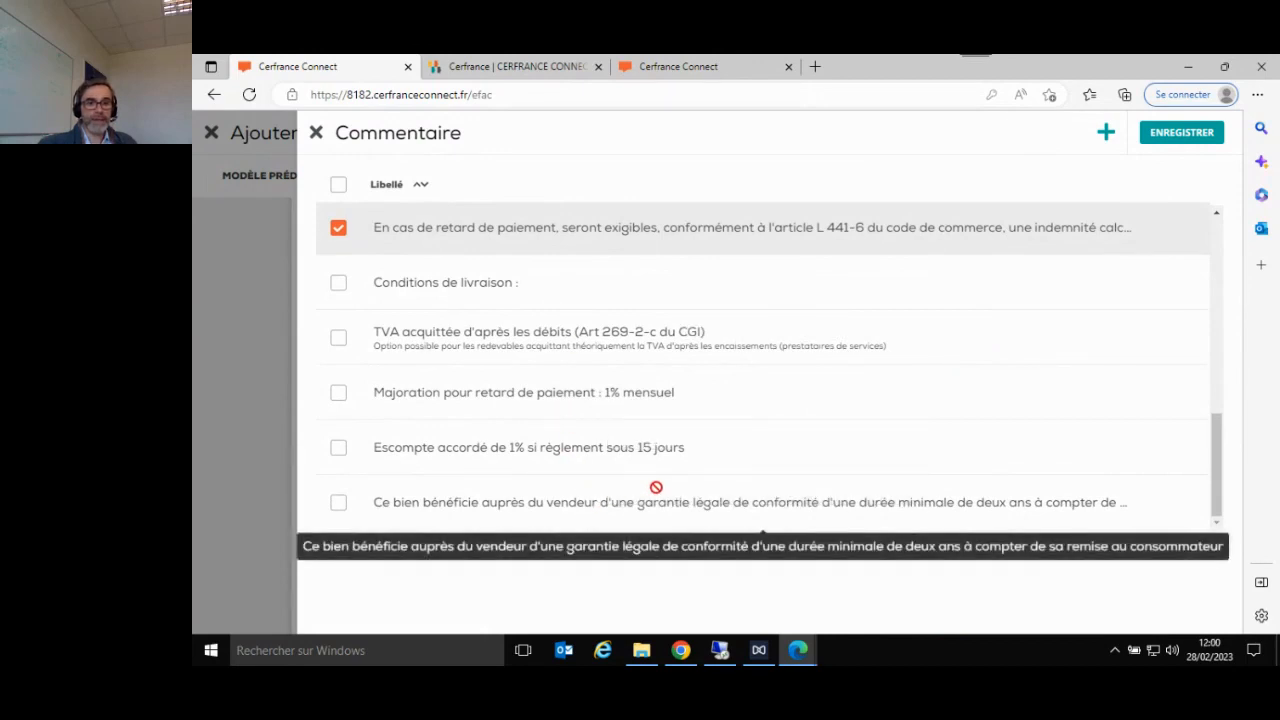
{"action": "scroll", "coordinate": [875, 451], "scroll_direction": "up", "scroll_amount": 3}
{"action": "scroll", "coordinate": [875, 451], "scroll_direction": "up", "scroll_amount": 1}
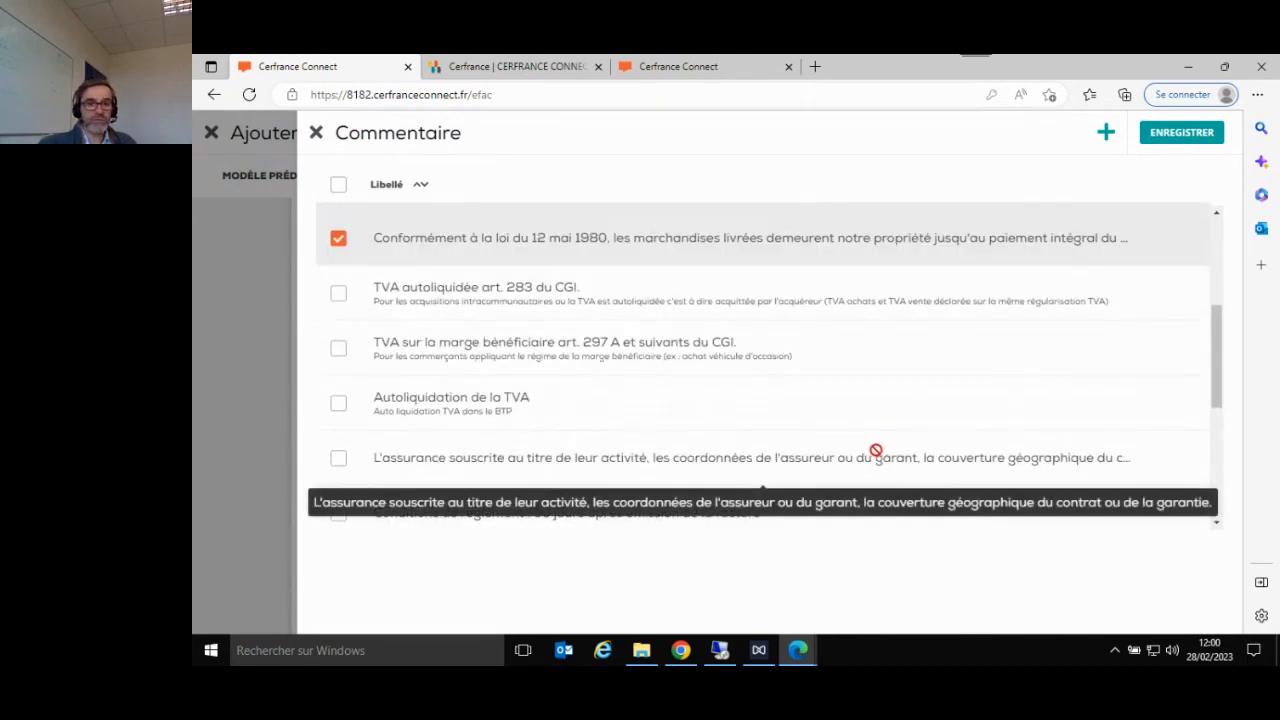
{"action": "scroll", "coordinate": [875, 451], "scroll_direction": "down", "scroll_amount": 4}
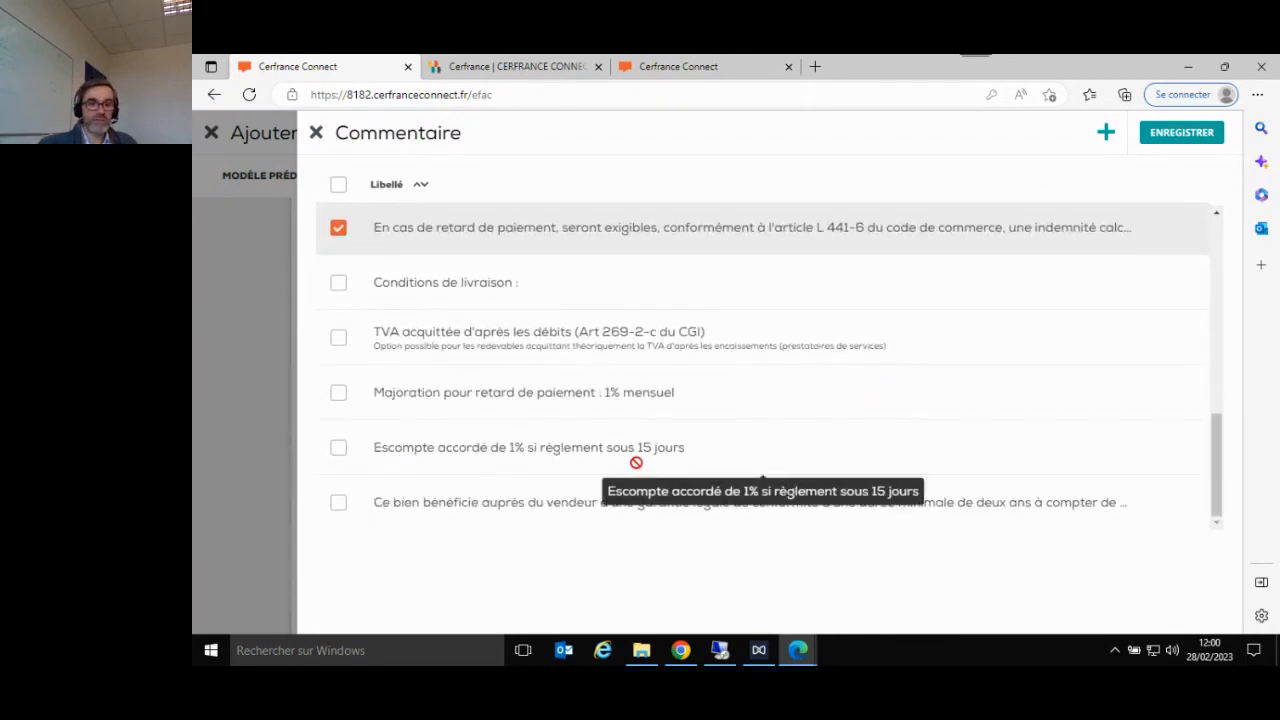
{"action": "left_click", "coordinate": [338, 447]}
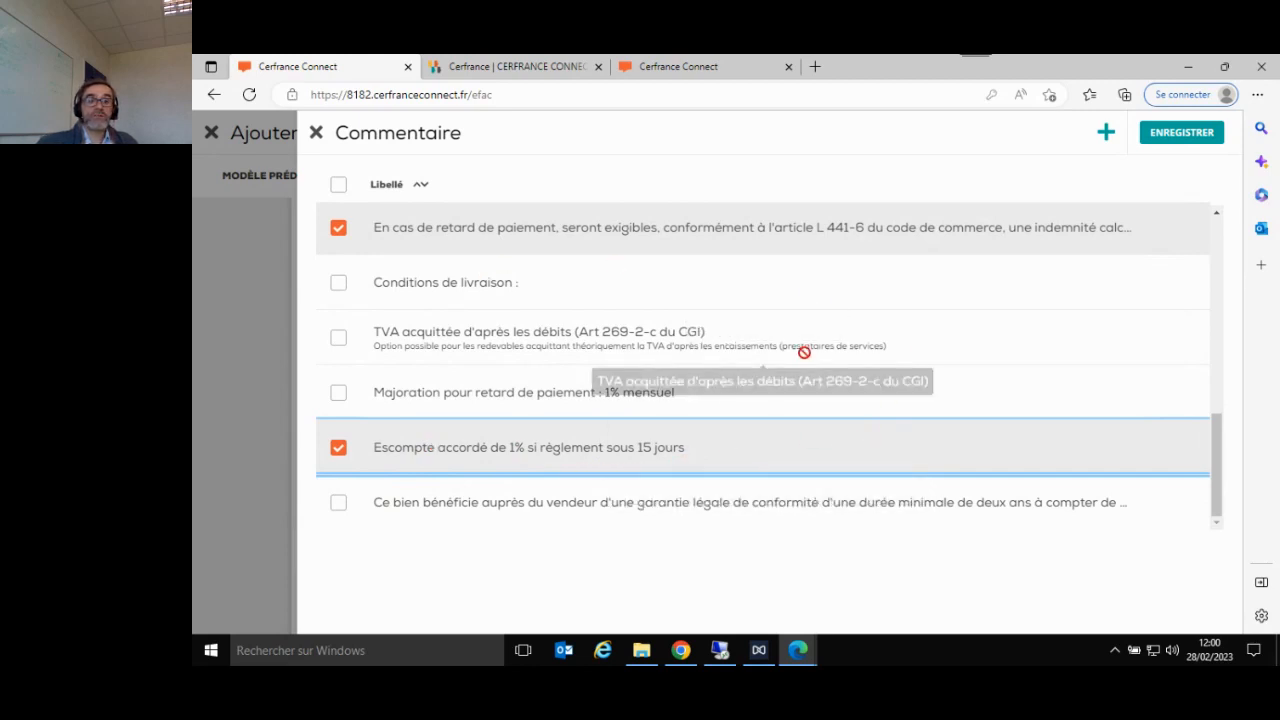
- Create a custom comment "test mention", select it and save the comment selection to the invoice
{"action": "left_click", "coordinate": [1108, 133]}
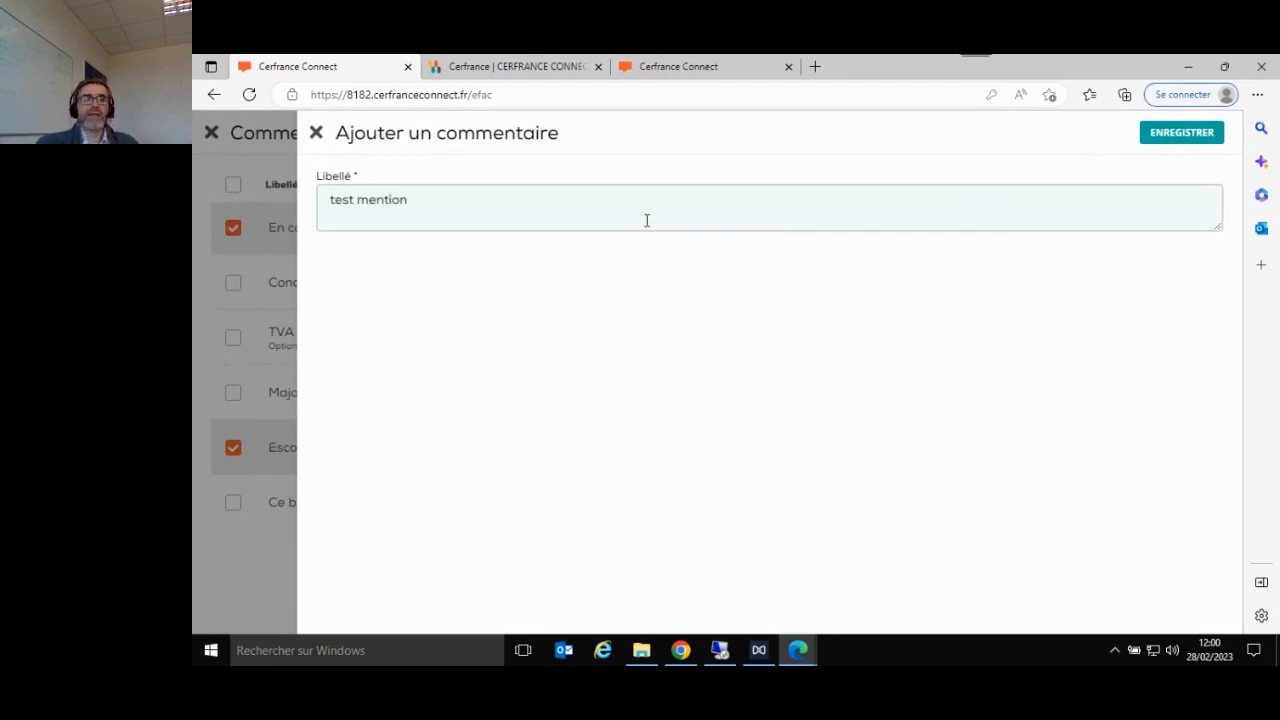
{"action": "left_click", "coordinate": [1190, 124]}
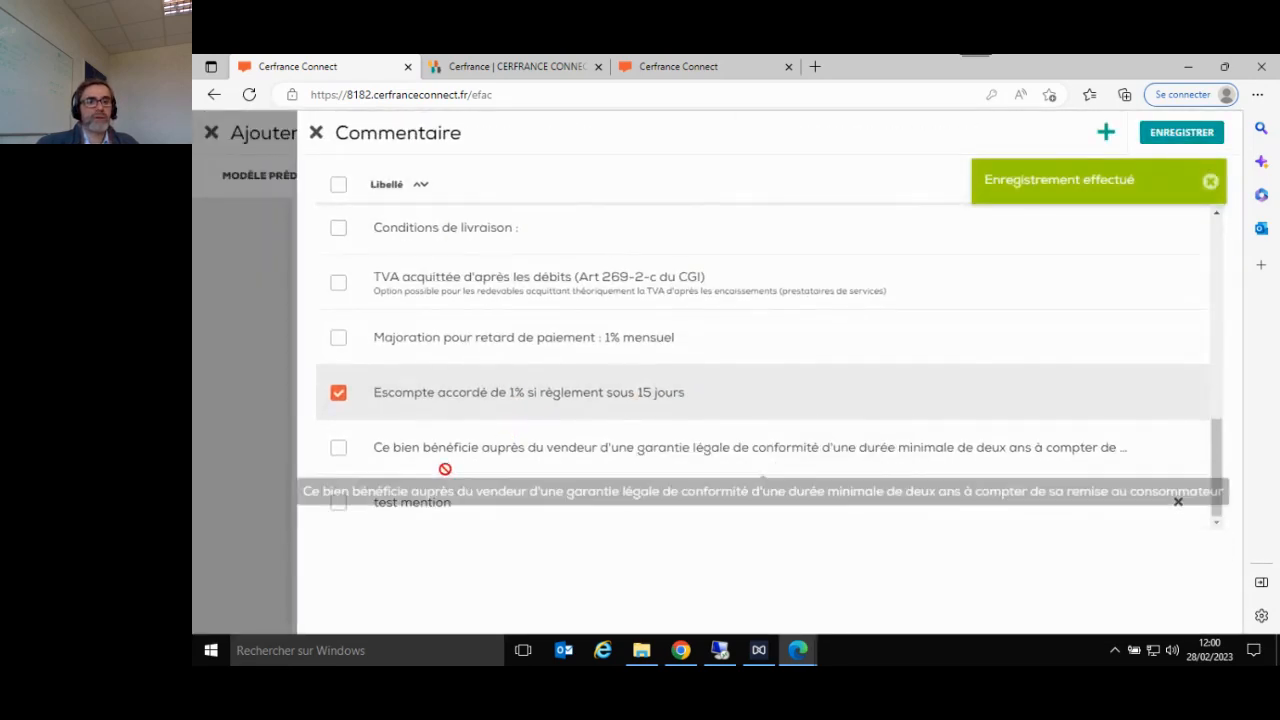
{"action": "left_click", "coordinate": [339, 505]}
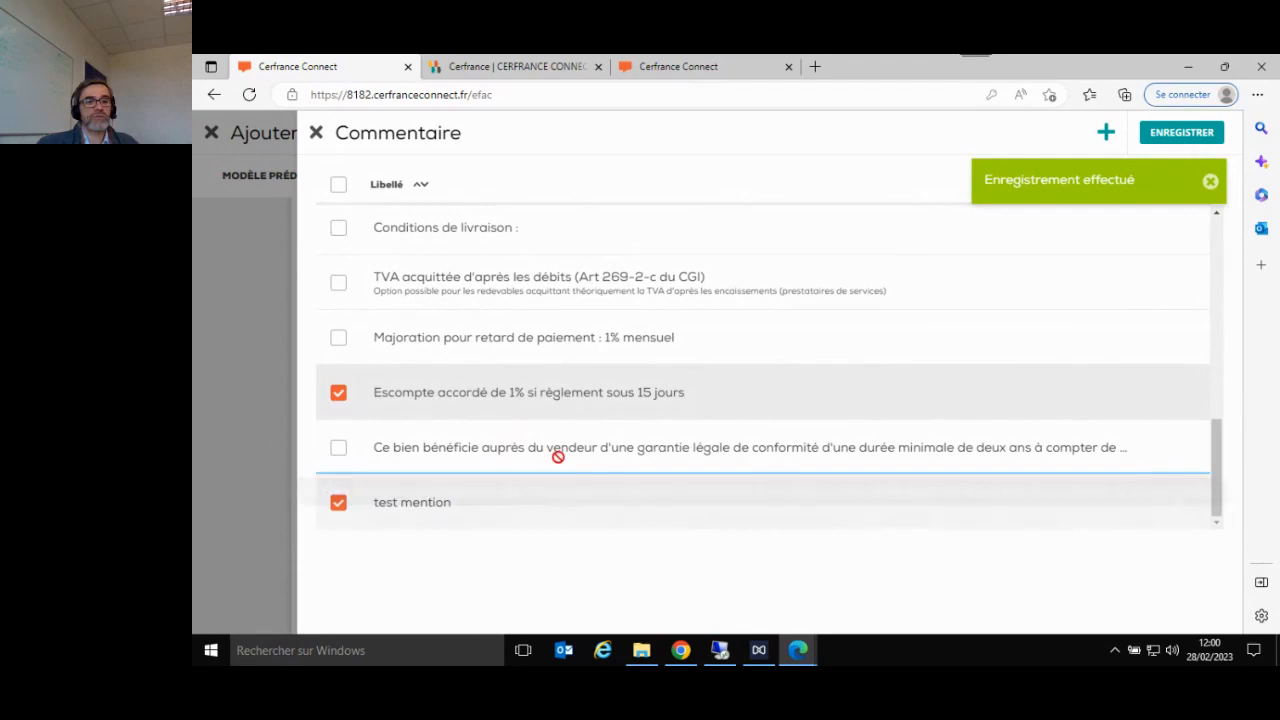
{"action": "left_click", "coordinate": [1157, 140]}
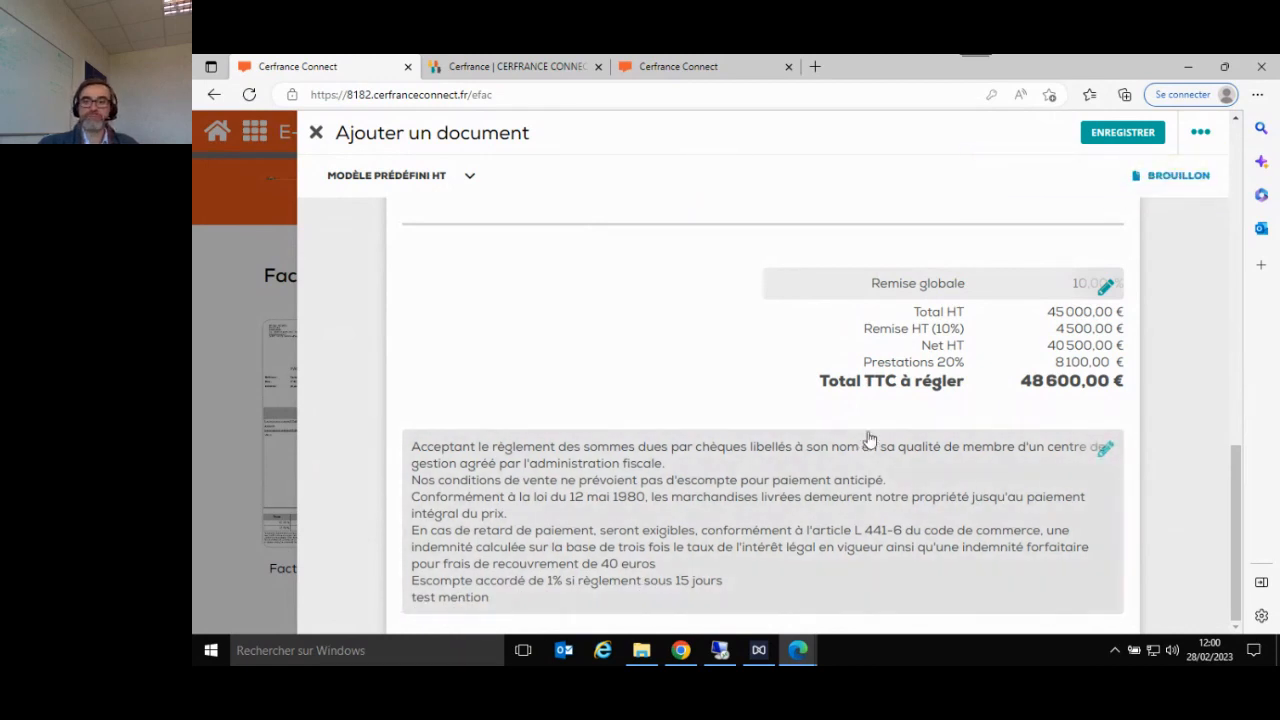
- Save the draft invoice, download it as a PDF and dismiss the download notification
{"action": "left_click", "coordinate": [1123, 140]}
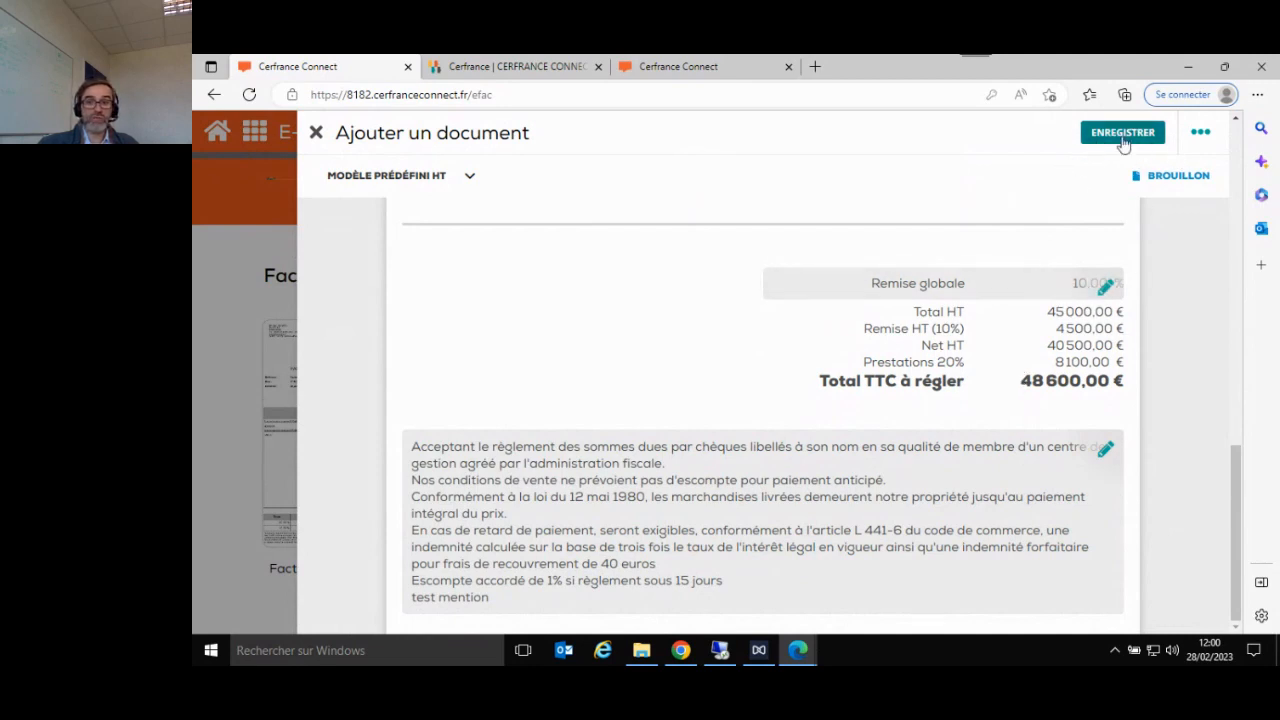
{"action": "left_click", "coordinate": [1200, 136]}
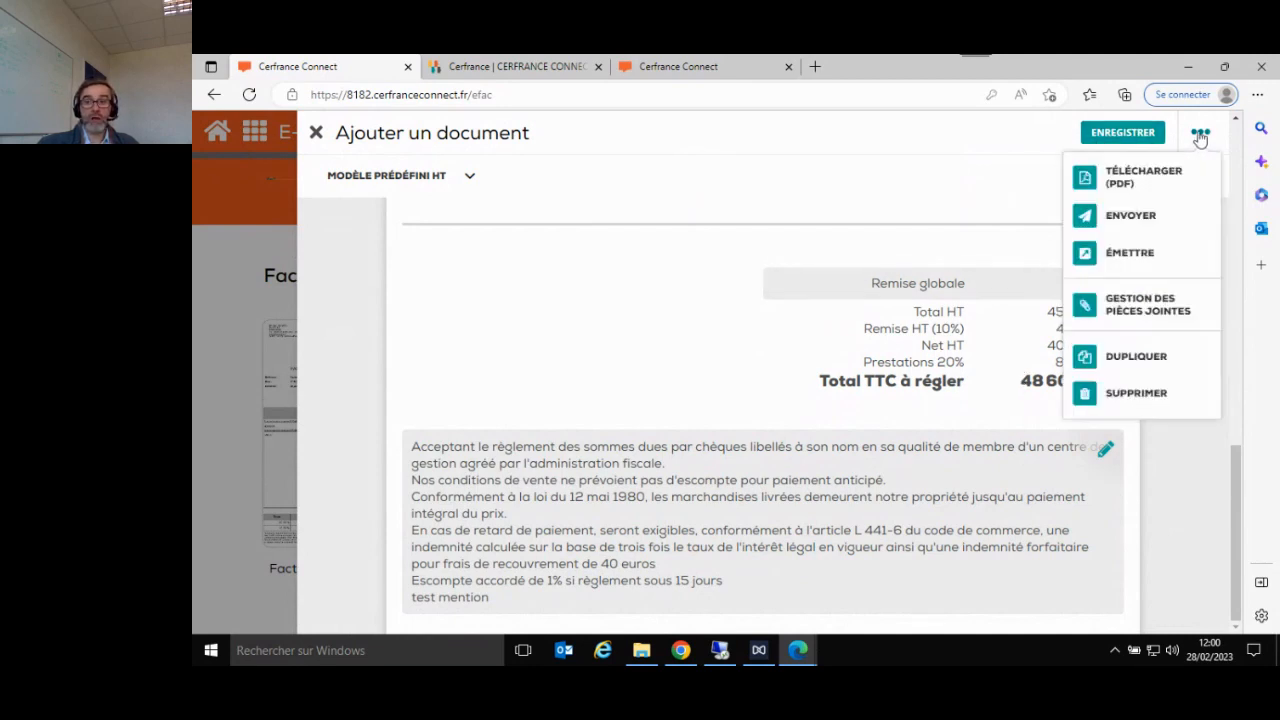
{"action": "left_click", "coordinate": [1138, 180]}
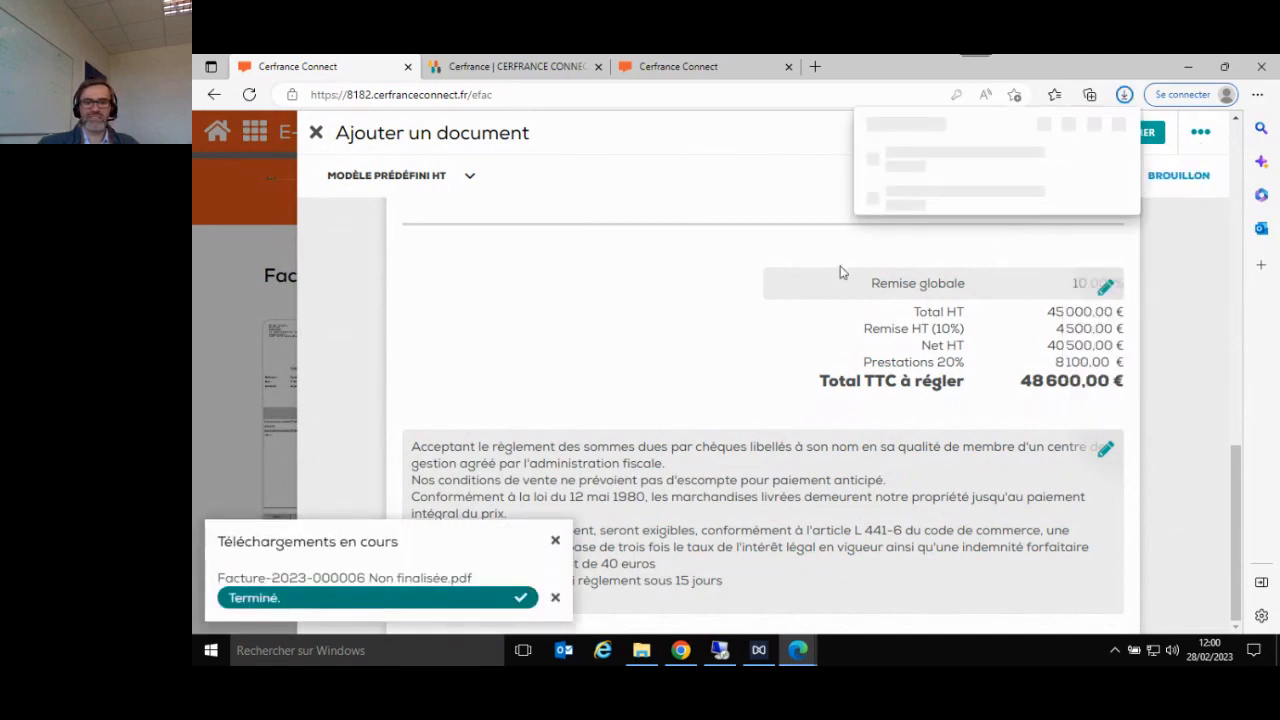
{"action": "left_click", "coordinate": [555, 542]}
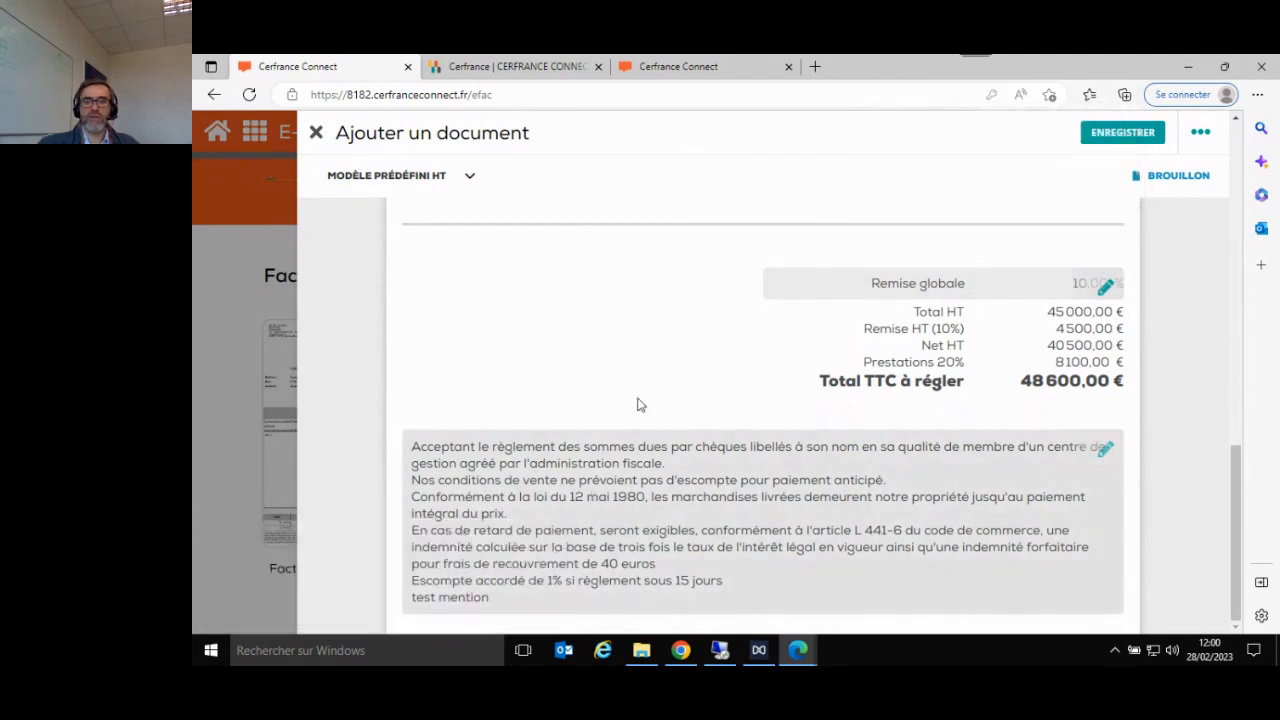
- Open the downloaded draft invoice PDF and review its header, client details, article lines, discount, totals and footer comments
{"action": "left_click", "coordinate": [1257, 94]}
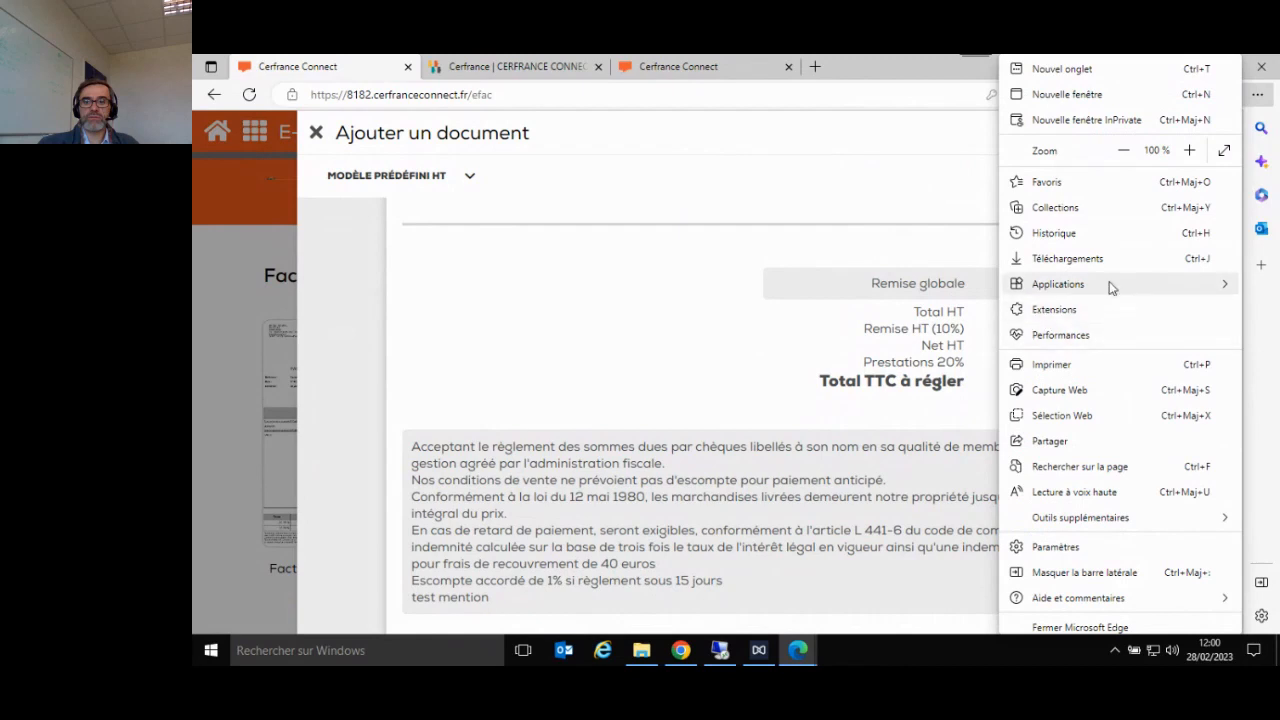
{"action": "key", "text": "Escape"}
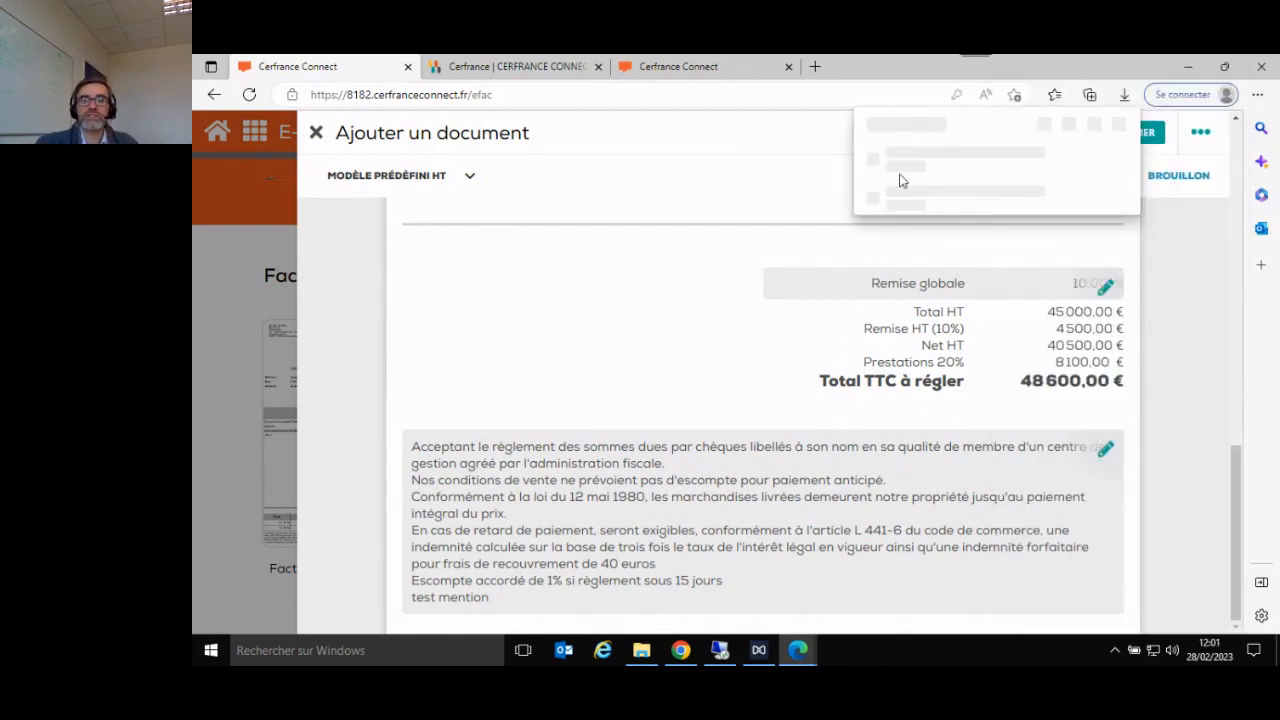
{"action": "left_click", "coordinate": [928, 166]}
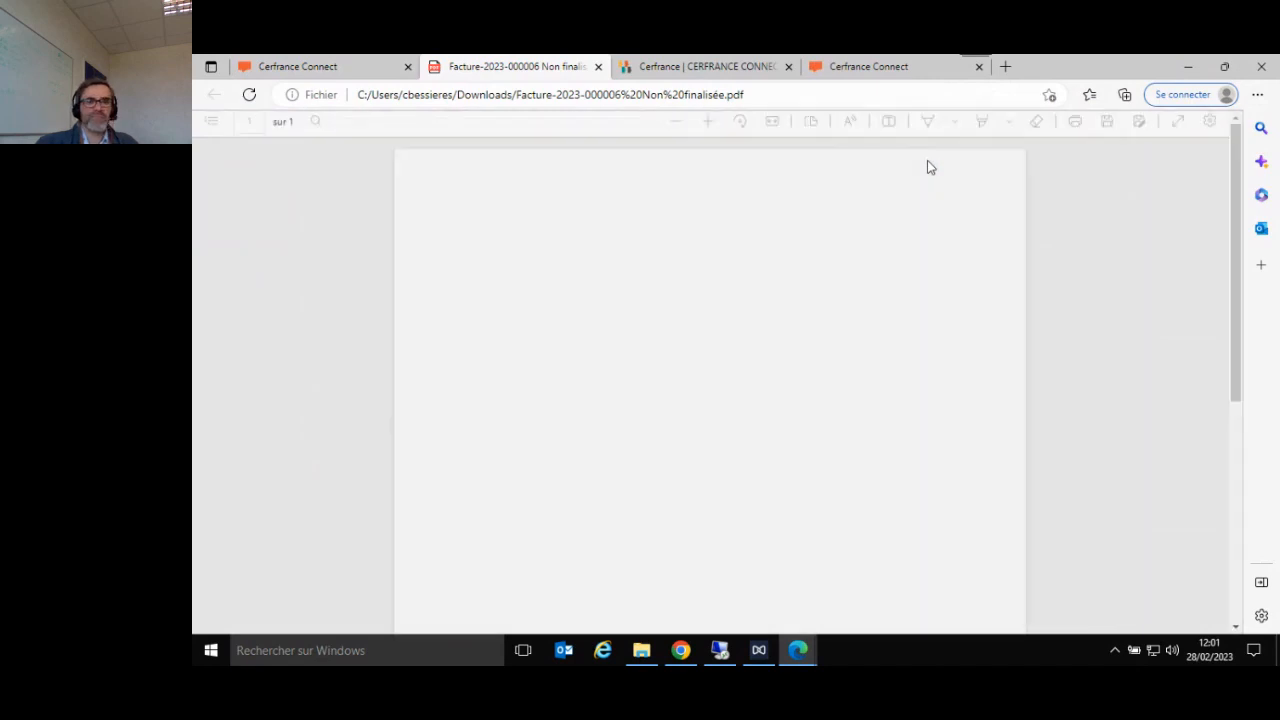
{"action": "scroll", "coordinate": [880, 280], "scroll_direction": "down", "scroll_amount": 3}
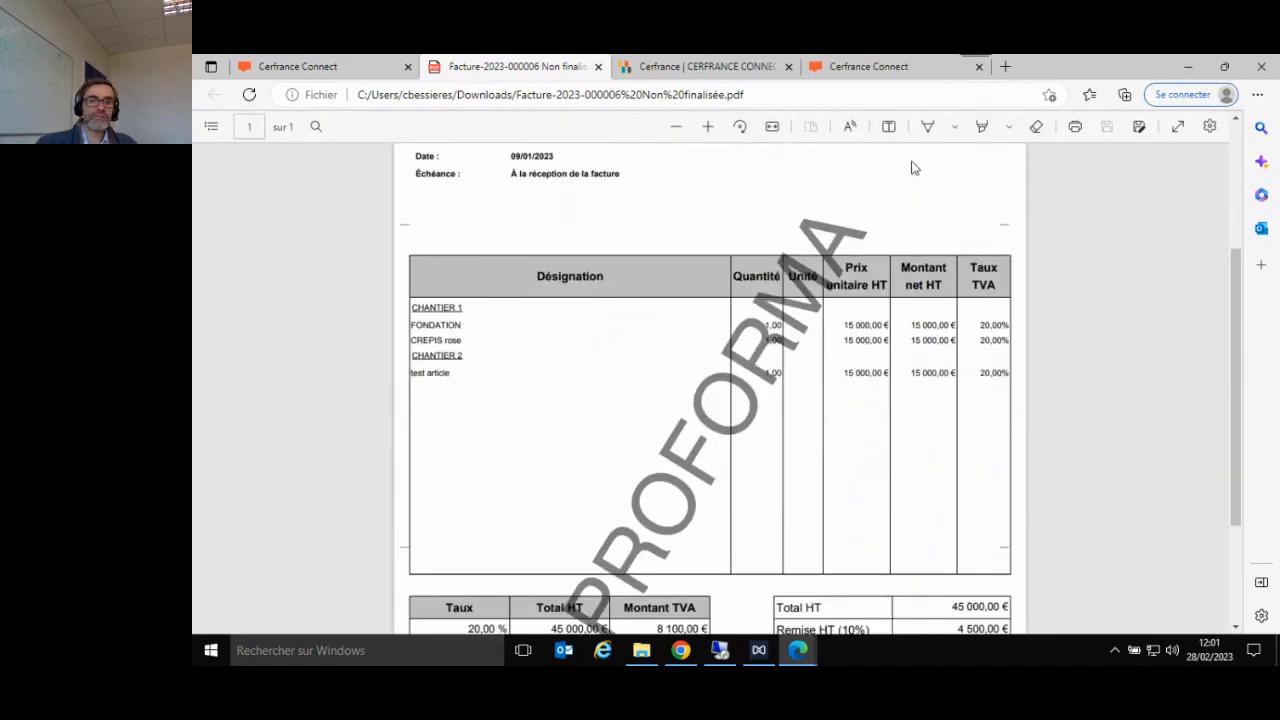
{"action": "scroll", "coordinate": [897, 268], "scroll_direction": "down", "scroll_amount": 3}
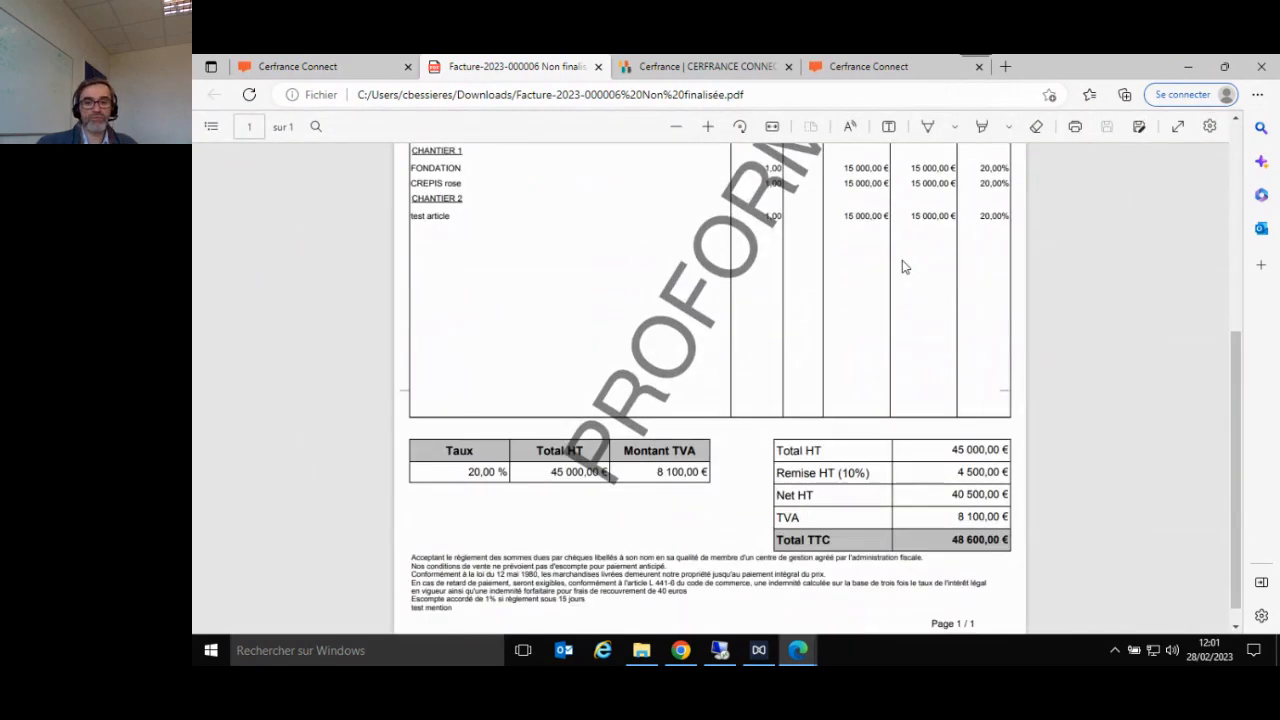
{"action": "scroll", "coordinate": [902, 267], "scroll_direction": "up", "scroll_amount": 5}
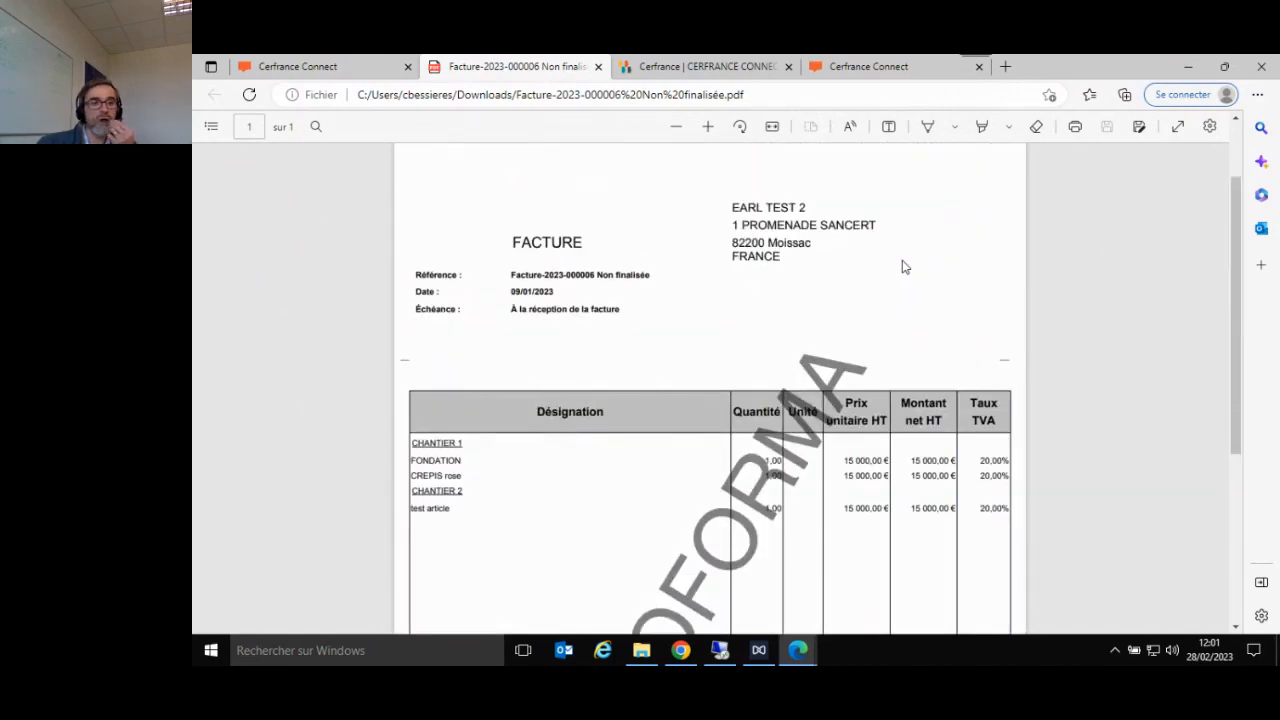
{"action": "scroll", "coordinate": [902, 267], "scroll_direction": "up", "scroll_amount": 2}
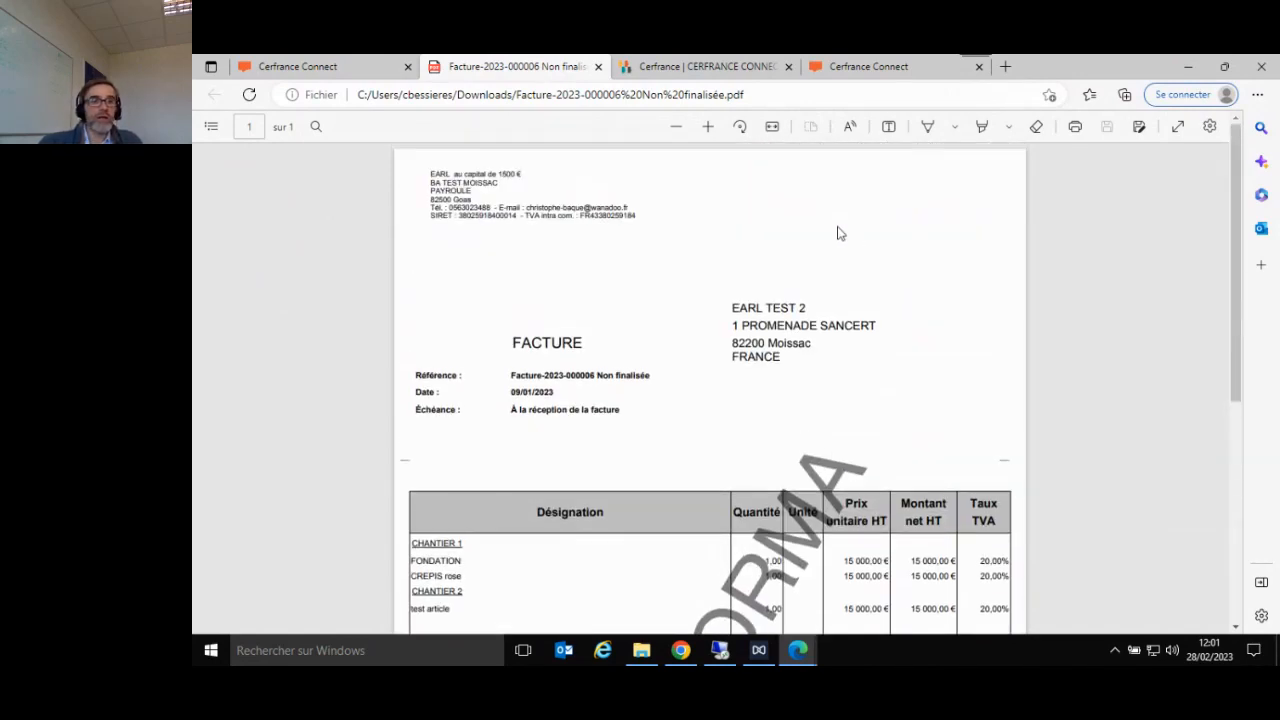
{"action": "scroll", "coordinate": [787, 352], "scroll_direction": "down", "scroll_amount": 1}
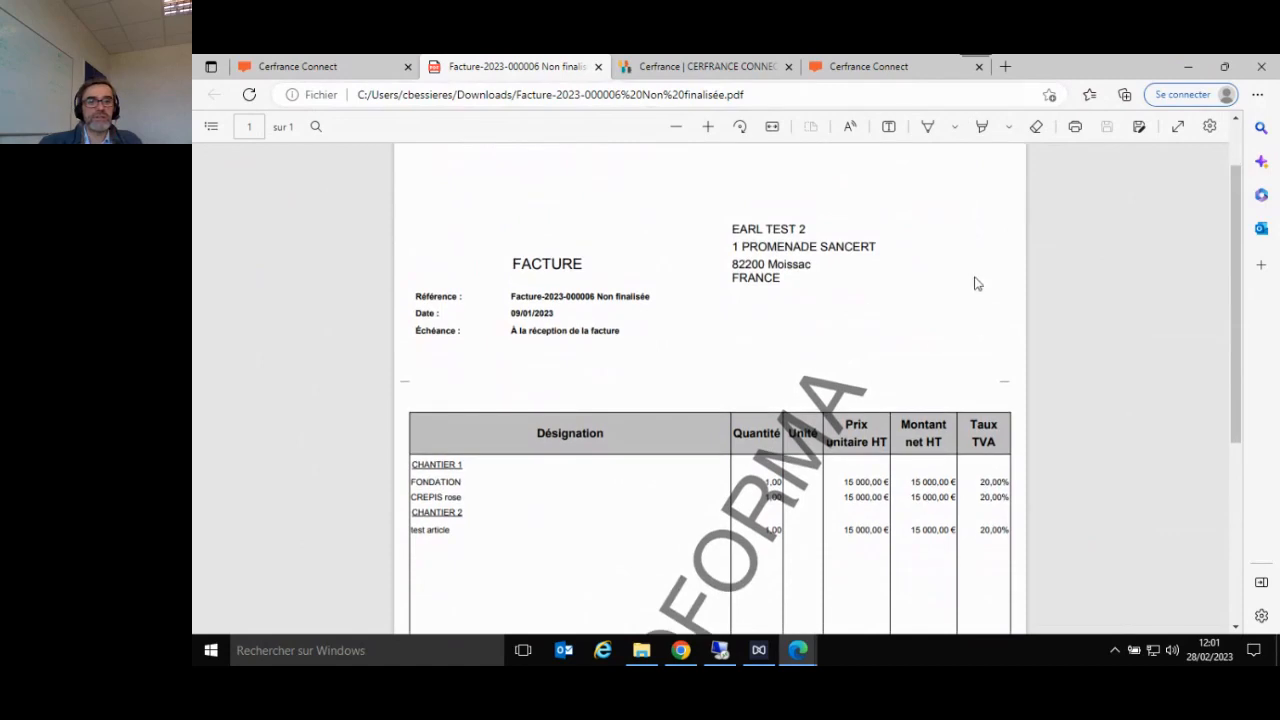
{"action": "scroll", "coordinate": [612, 292], "scroll_direction": "down", "scroll_amount": 4}
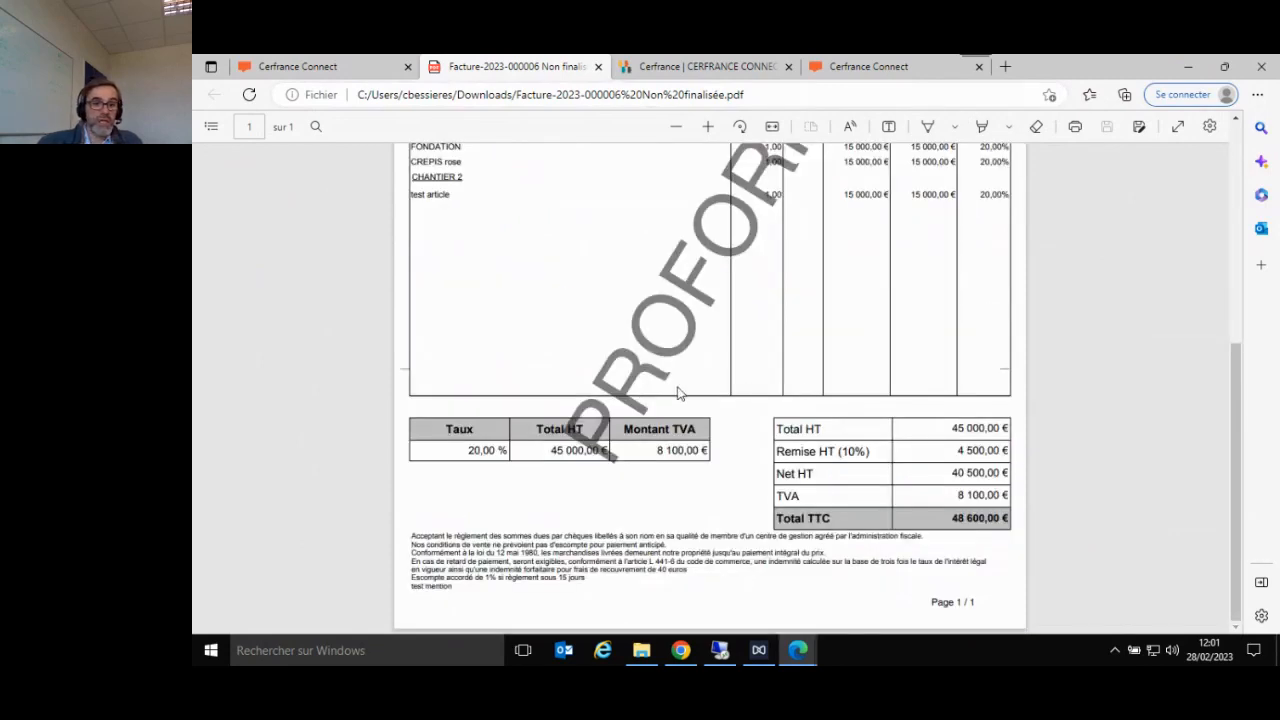
{"action": "scroll", "coordinate": [678, 393], "scroll_direction": "up", "scroll_amount": 5}
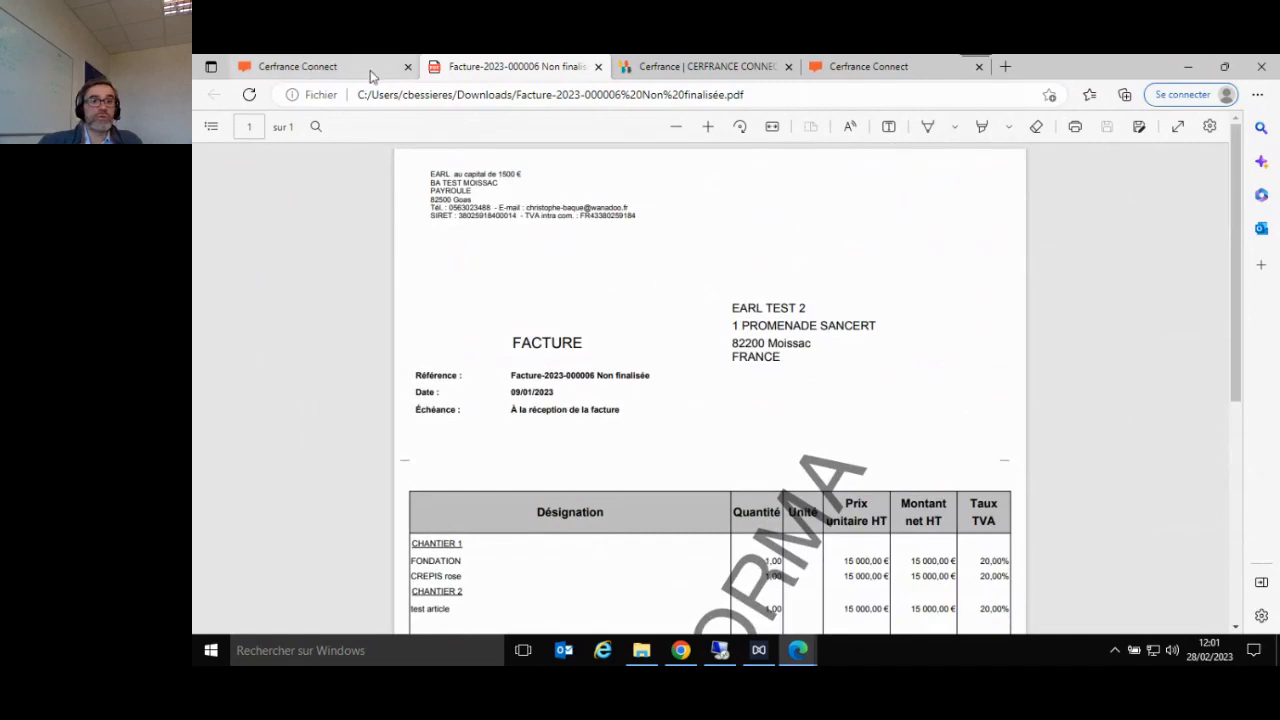
- Return to the draft invoice in Cerfrance Connect and issue it with the Émettre action
{"action": "left_click", "coordinate": [370, 72]}
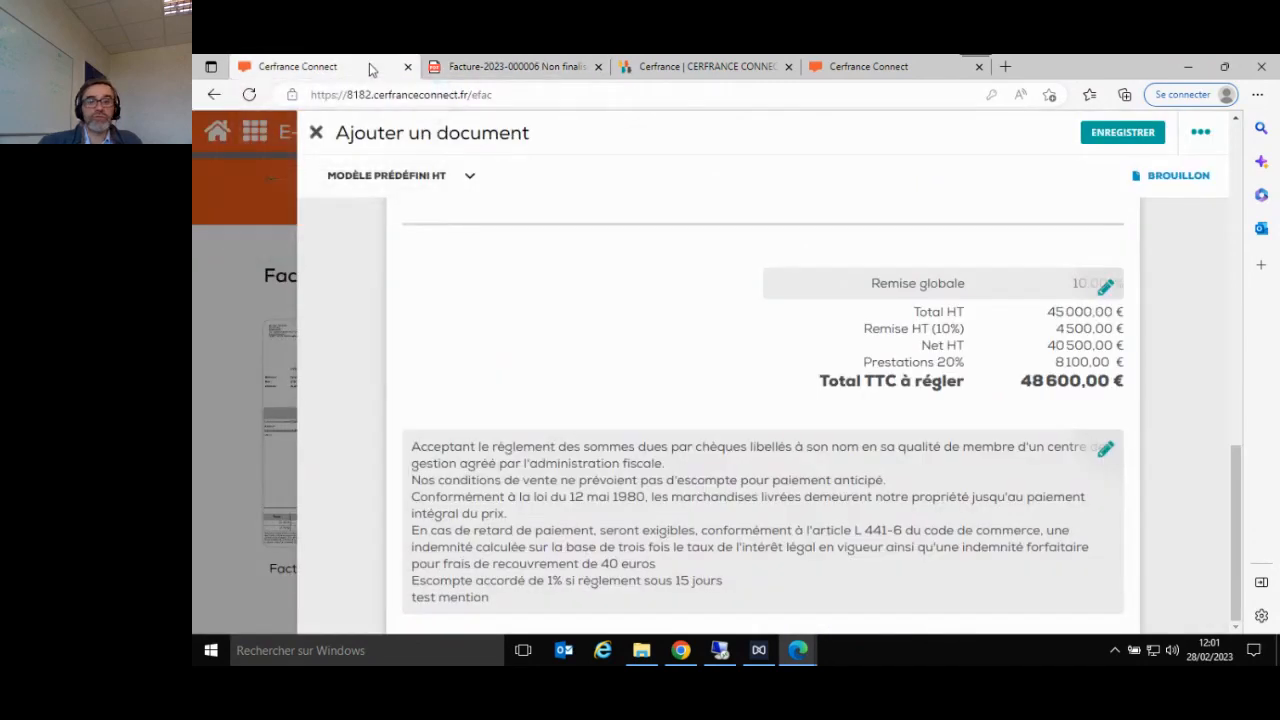
{"action": "left_click", "coordinate": [1198, 136]}
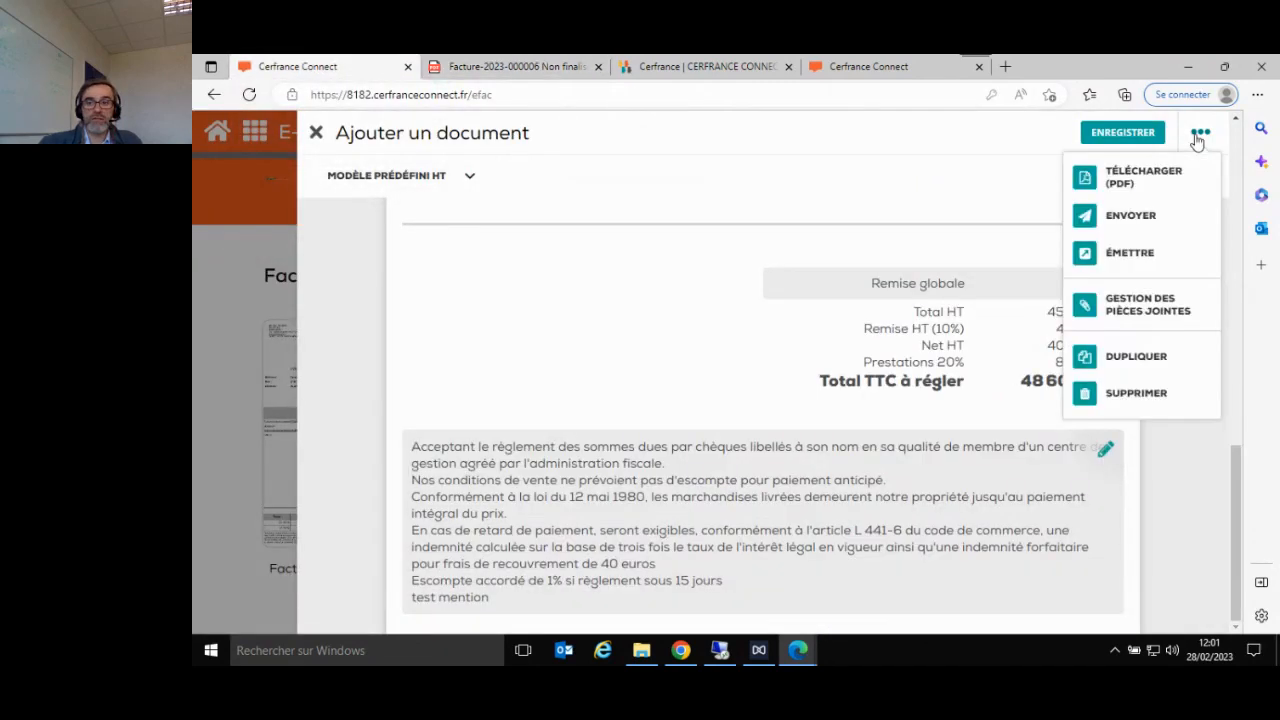
{"action": "left_click", "coordinate": [1121, 255]}
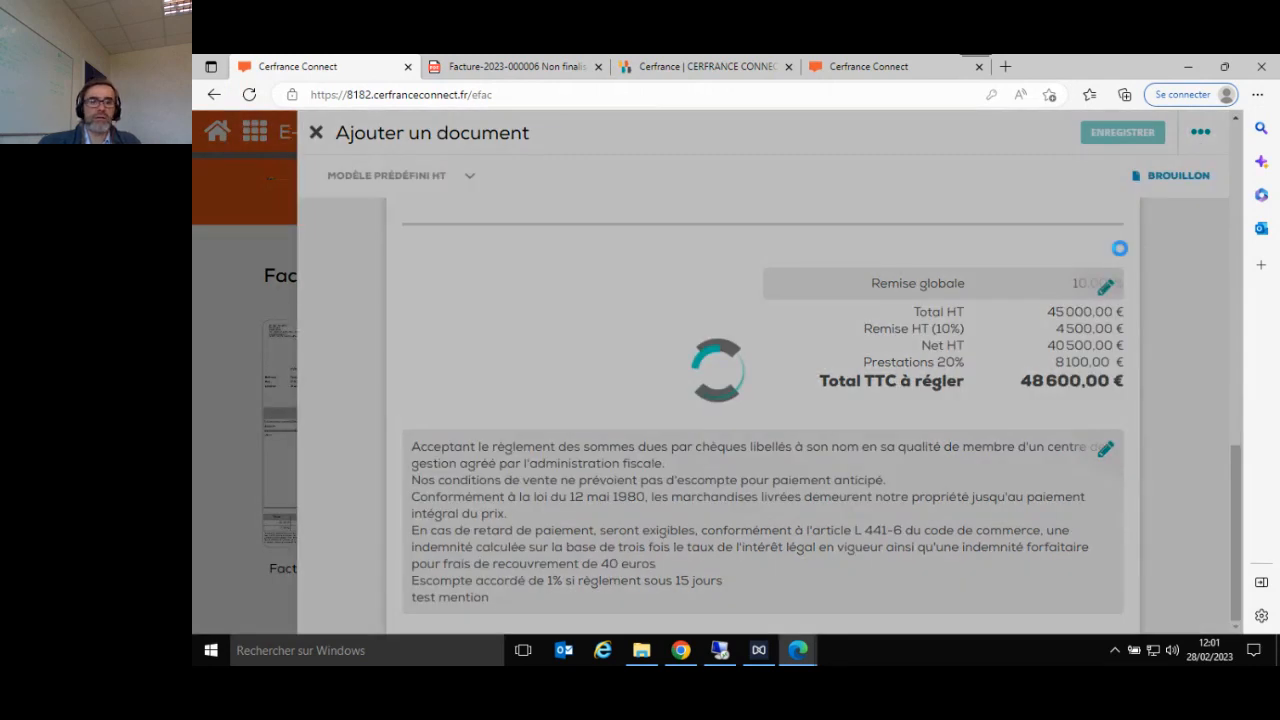
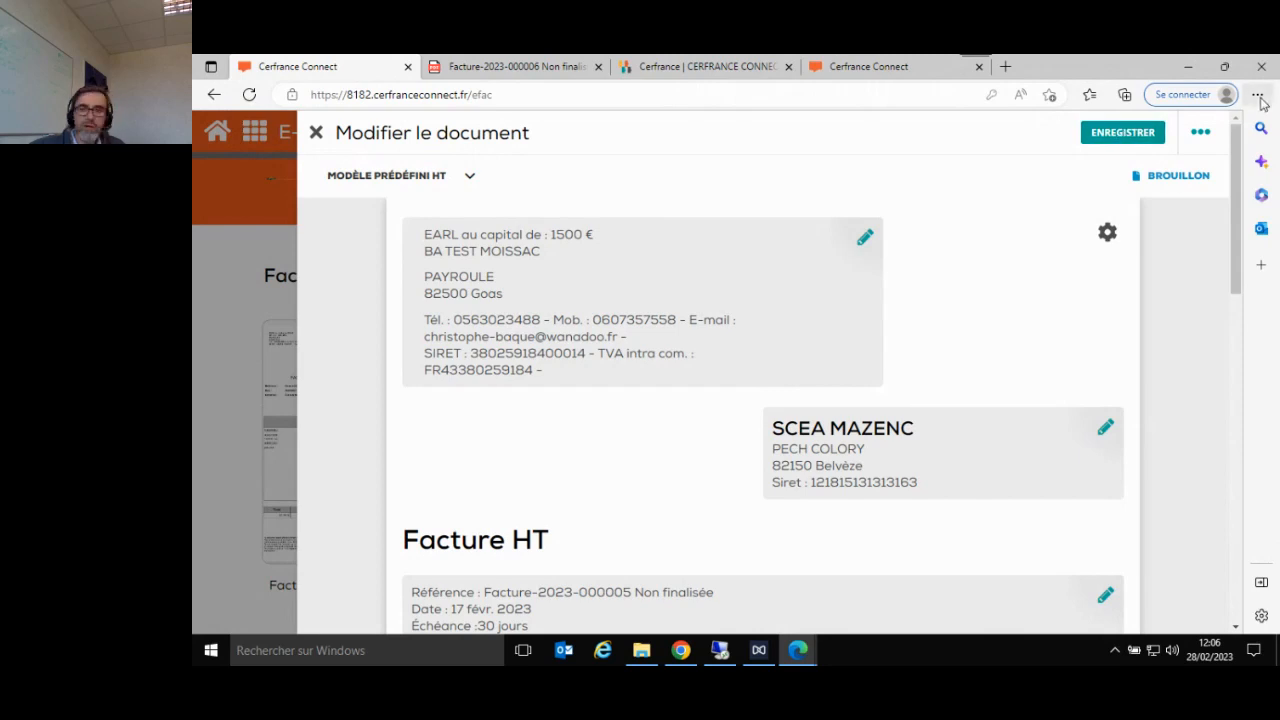
- Check how PDF attachments are added to the draft invoice, leaving the attachment form and list without selecting a file
{"action": "left_click", "coordinate": [1200, 132]}
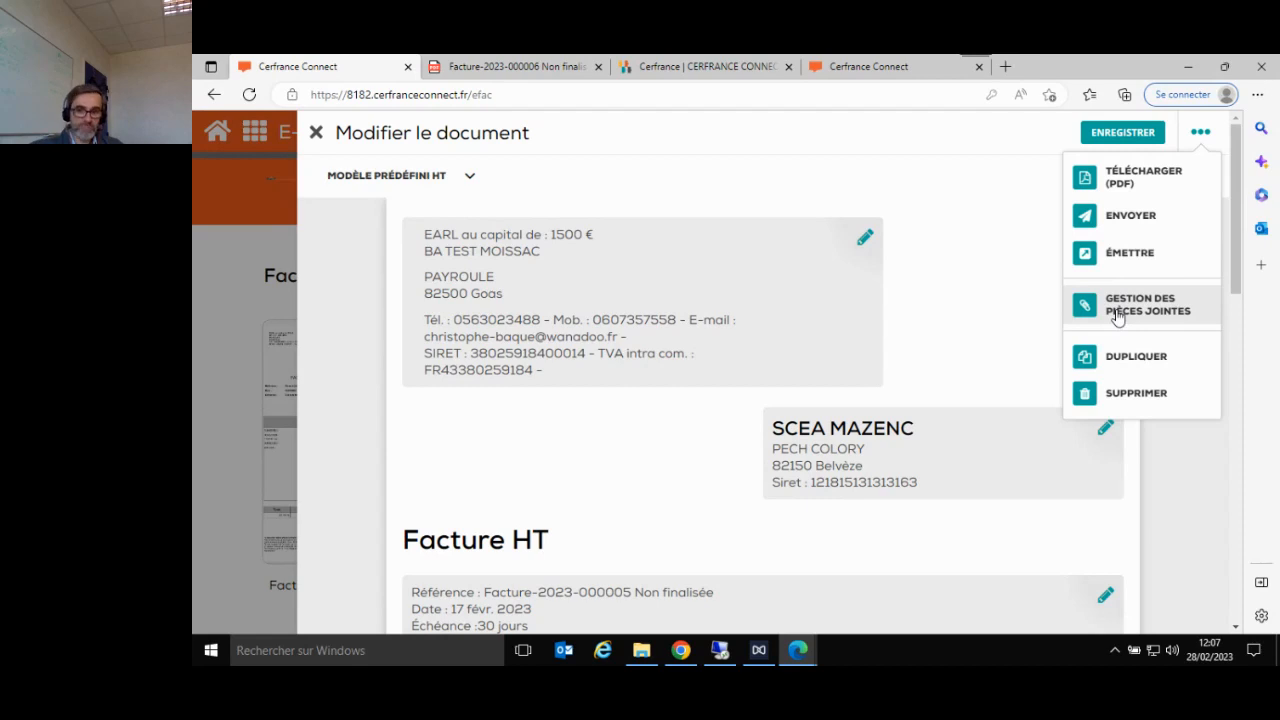
{"action": "left_click", "coordinate": [1117, 314]}
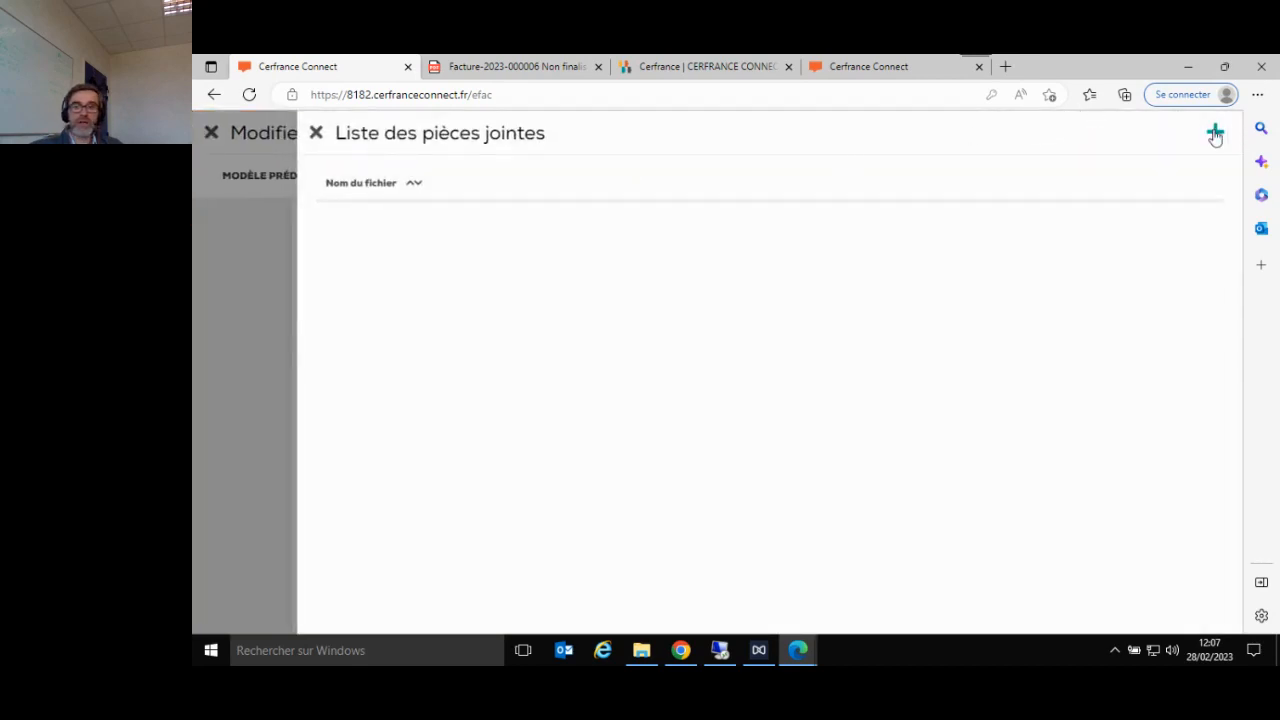
{"action": "left_click", "coordinate": [1215, 134]}
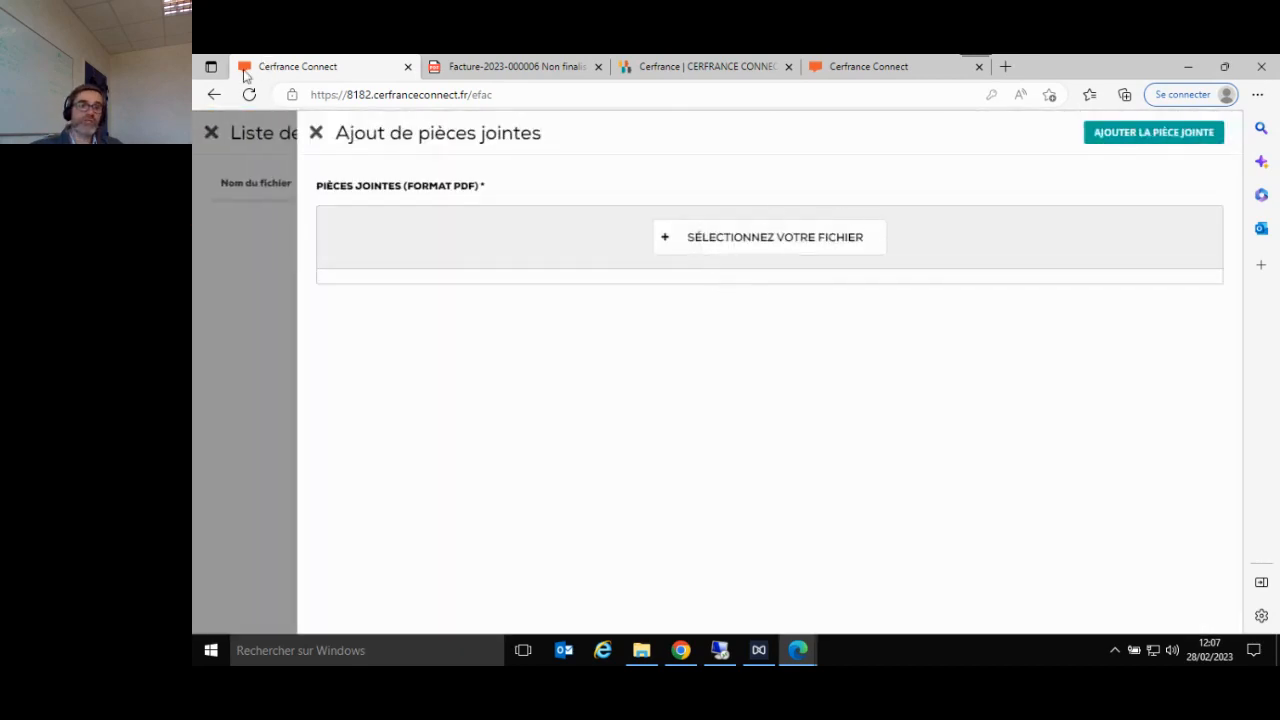
{"action": "left_click", "coordinate": [316, 133]}
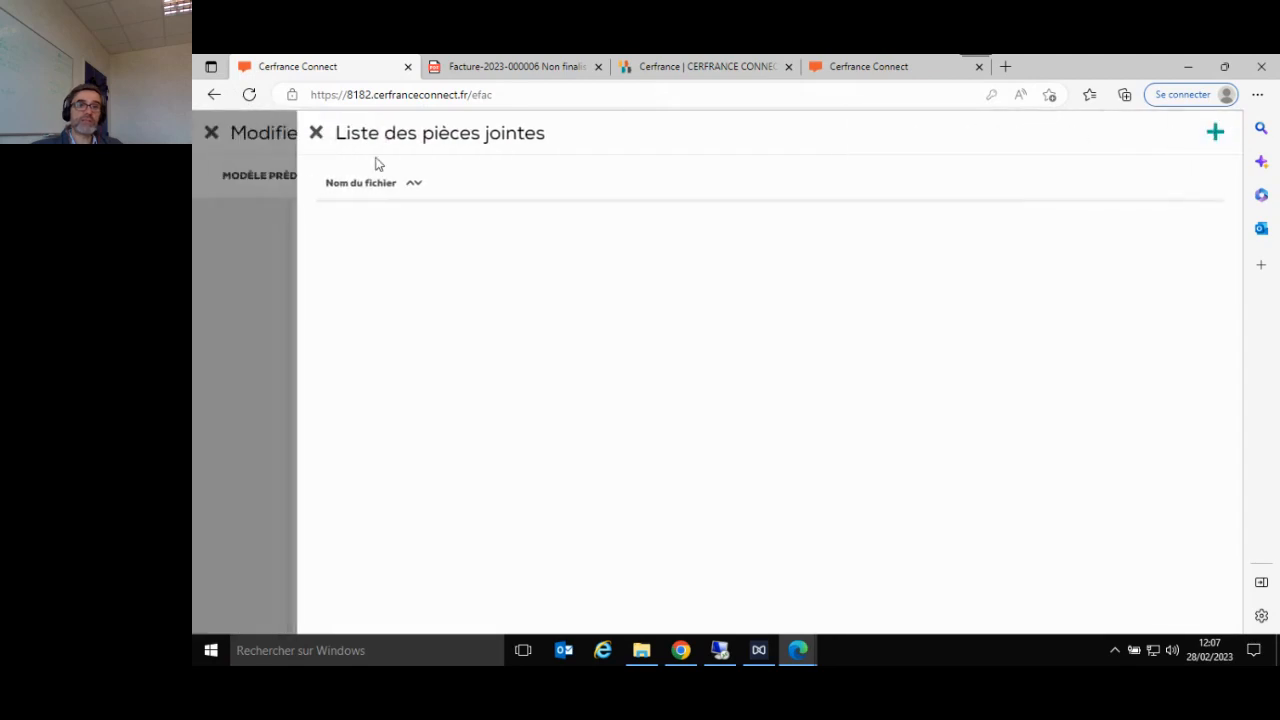
{"action": "left_click", "coordinate": [316, 133]}
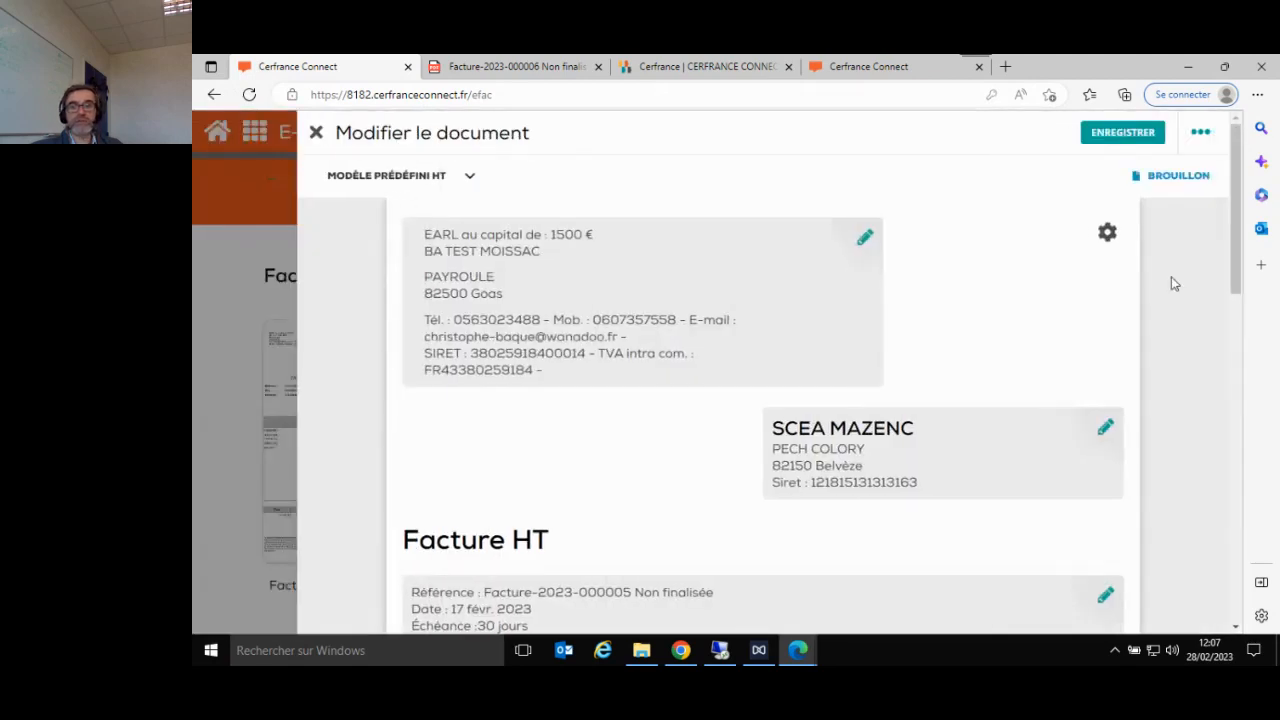
- Close the draft invoice and open the full invoice list to review its entries
{"action": "left_click", "coordinate": [1200, 134]}
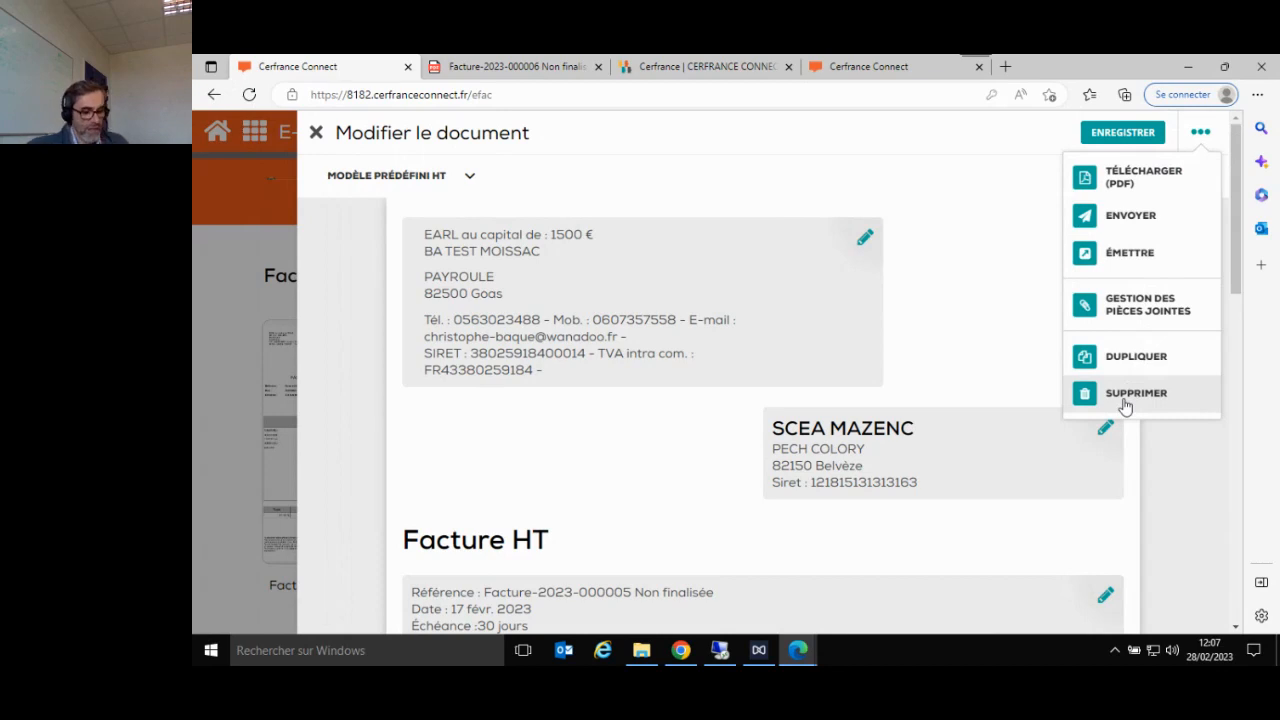
{"action": "left_click", "coordinate": [317, 133]}
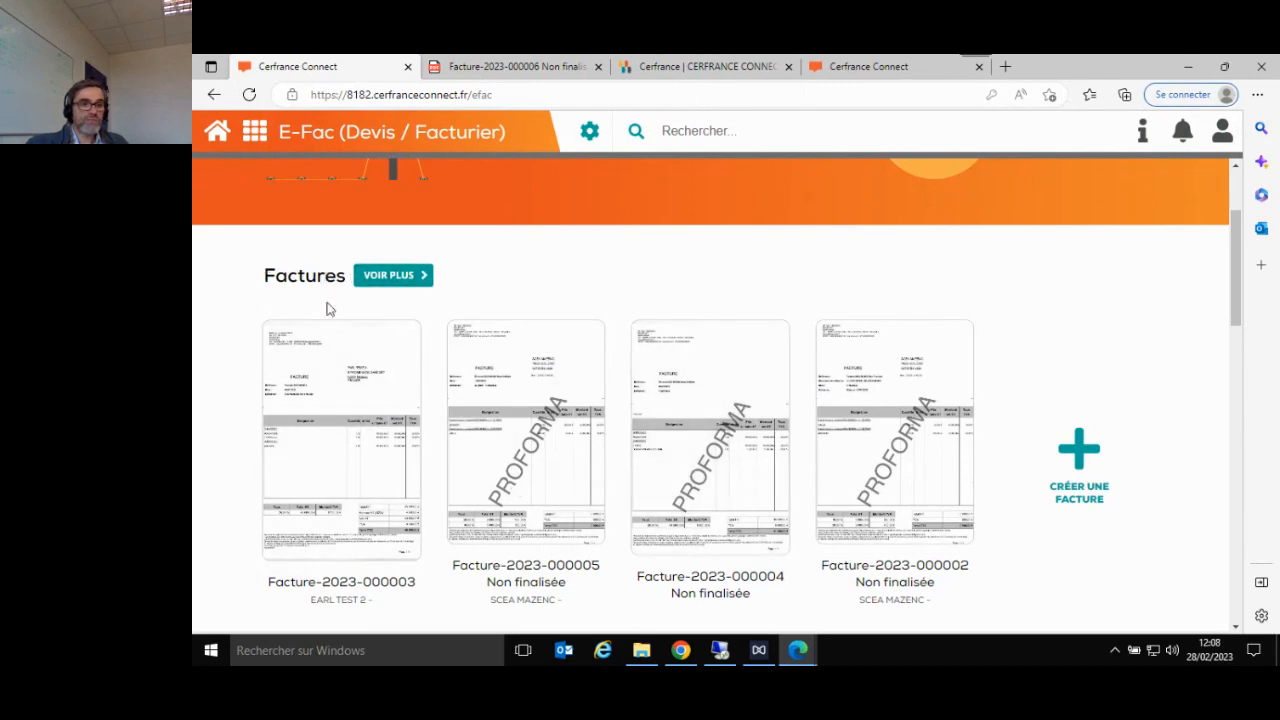
{"action": "left_click", "coordinate": [371, 279]}
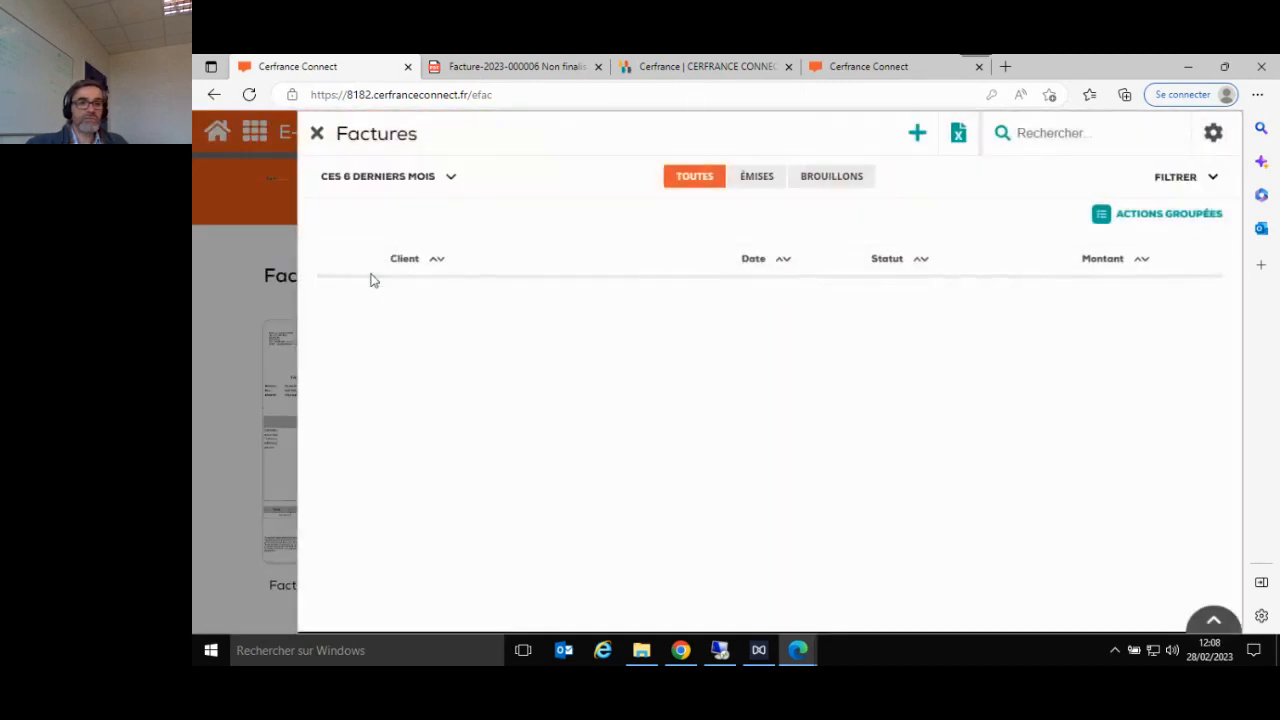
{"action": "left_click", "coordinate": [316, 132]}
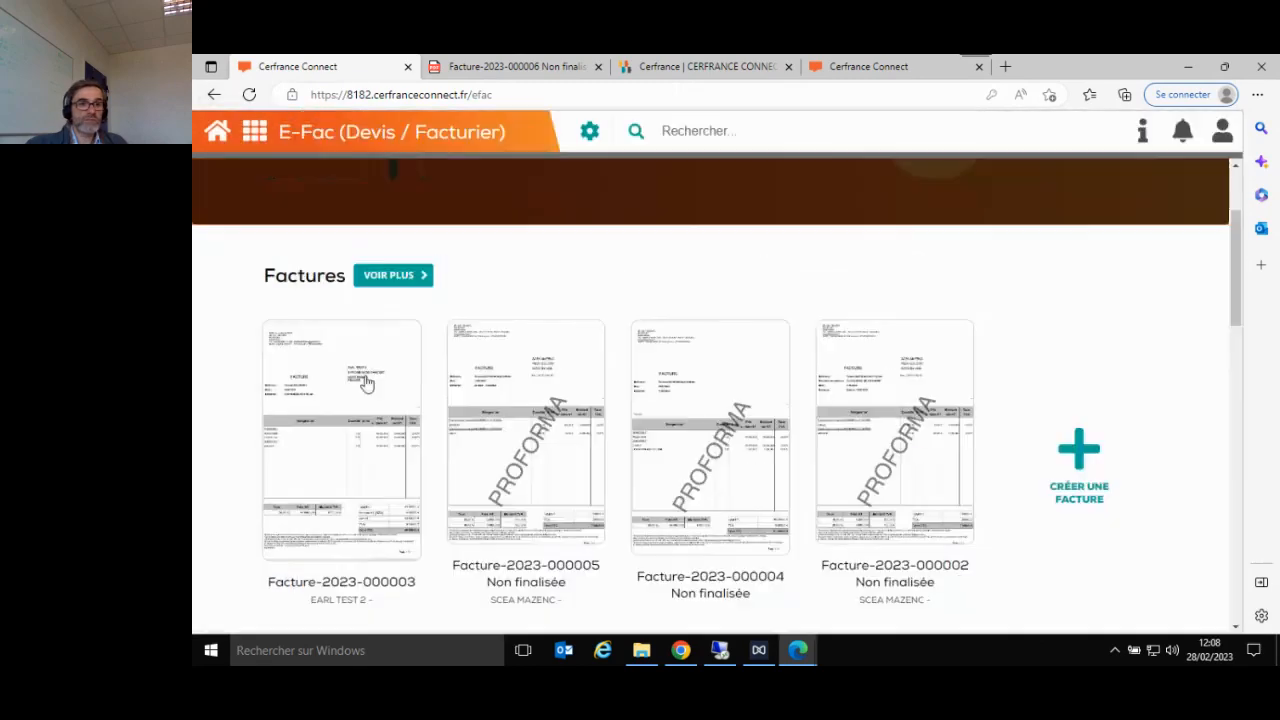
{"action": "left_click", "coordinate": [377, 282]}
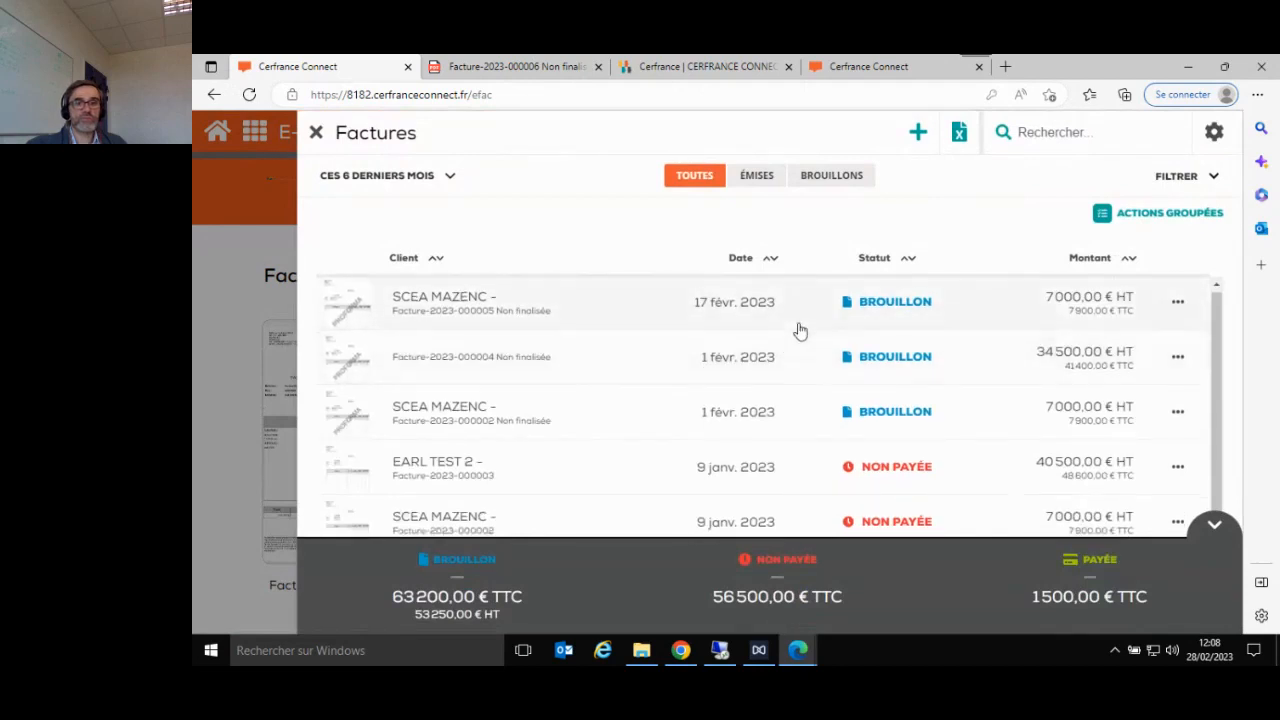
{"action": "scroll", "coordinate": [800, 330], "scroll_direction": "down", "scroll_amount": 1}
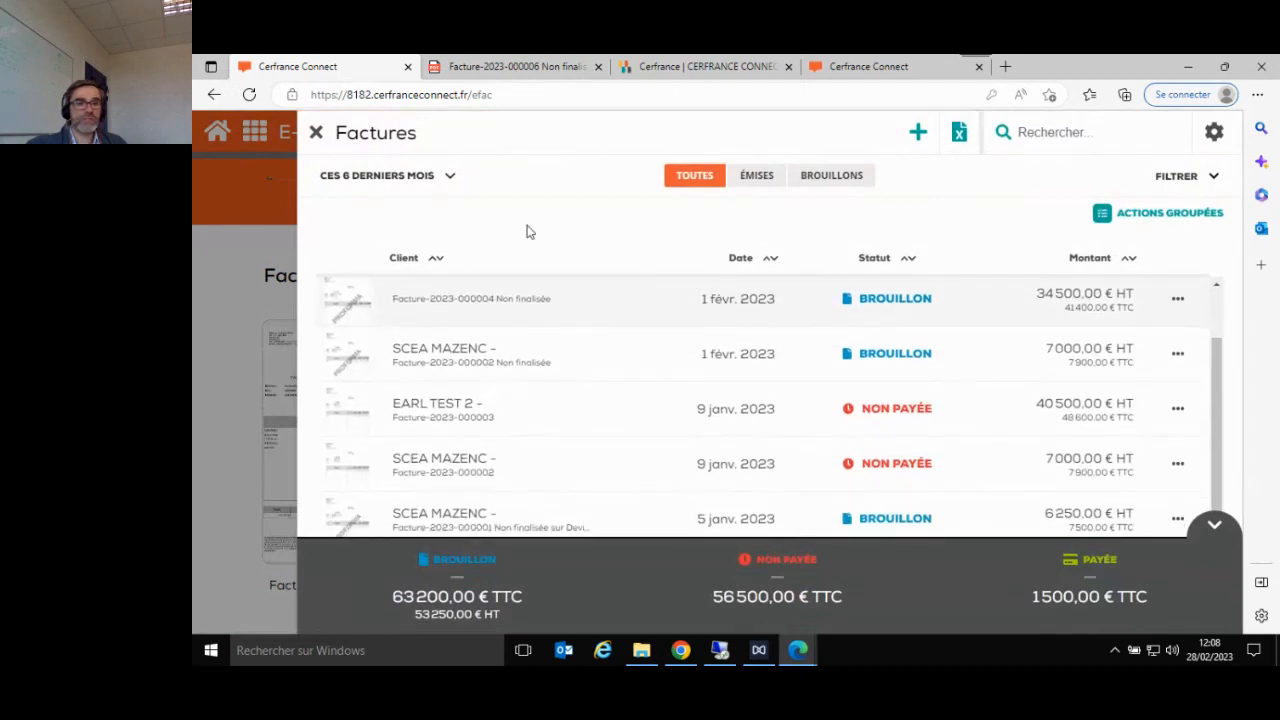
- Preview the invoice list over the last 12 months, sort it by client and restore the last 6 months period
{"action": "left_click", "coordinate": [451, 180]}
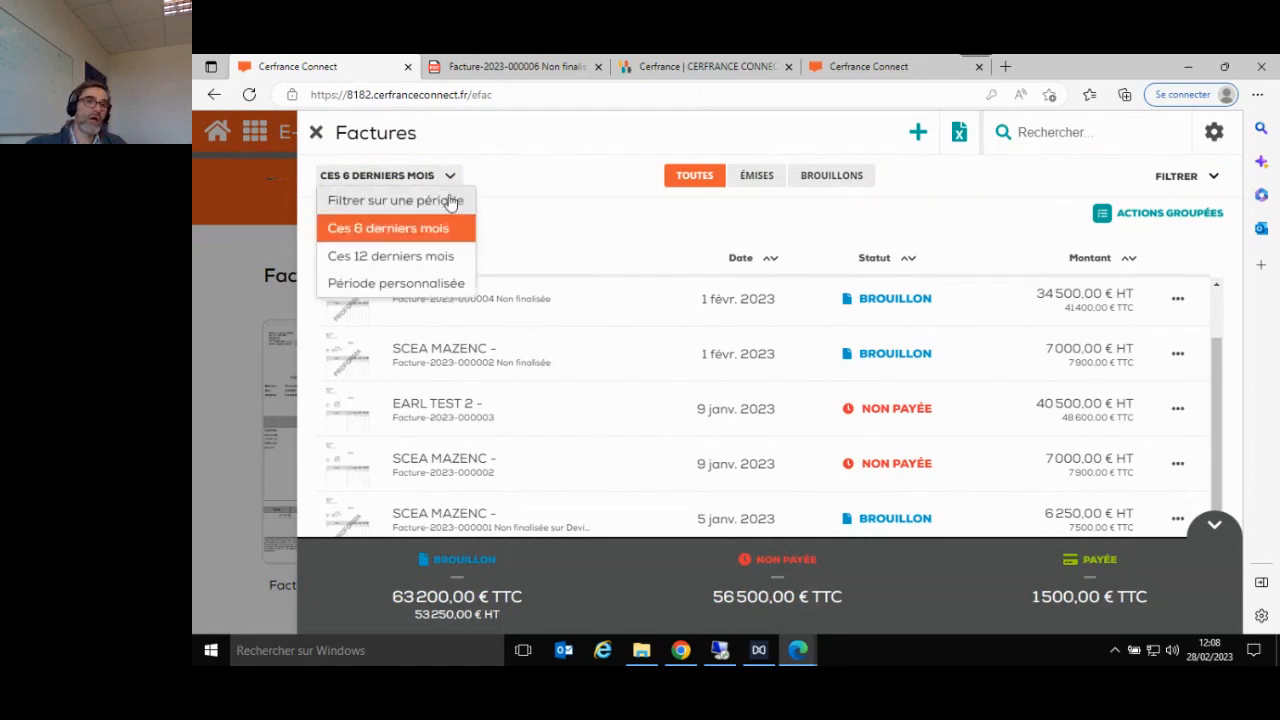
{"action": "left_click", "coordinate": [425, 262]}
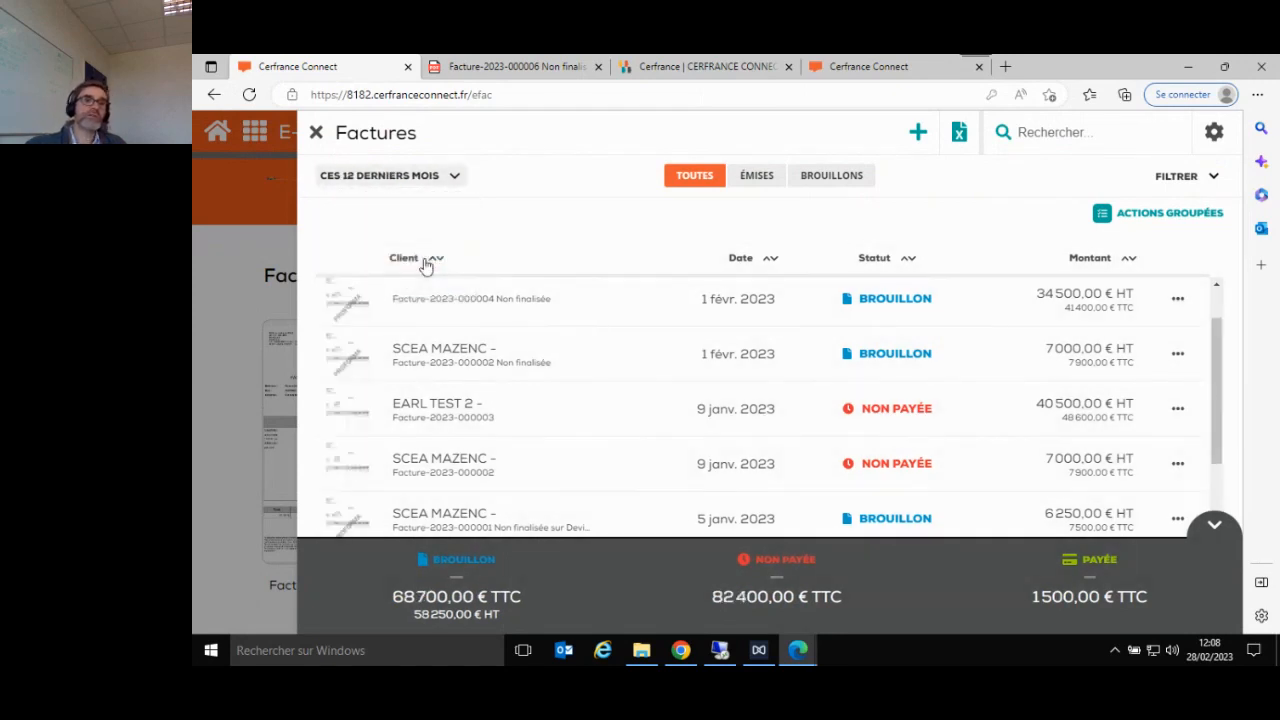
{"action": "left_click", "coordinate": [455, 181]}
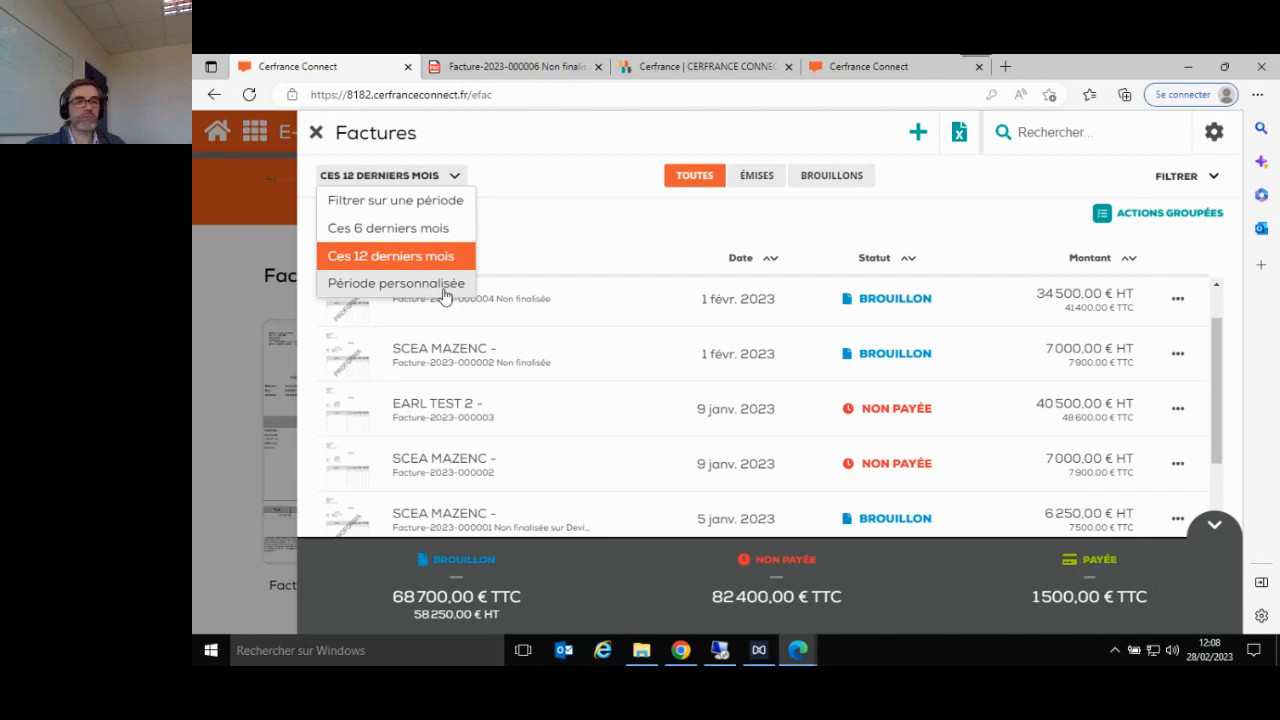
{"action": "left_click", "coordinate": [561, 256]}
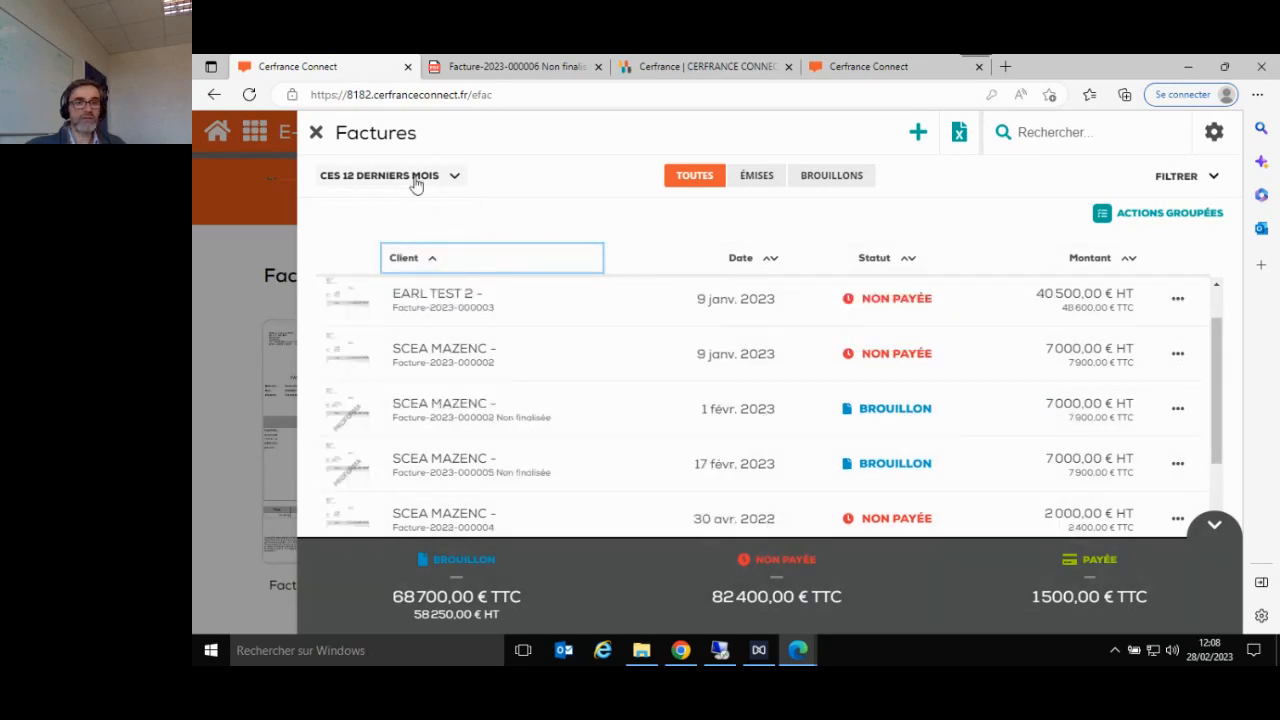
{"action": "left_click", "coordinate": [417, 178]}
{"action": "left_click", "coordinate": [388, 228]}
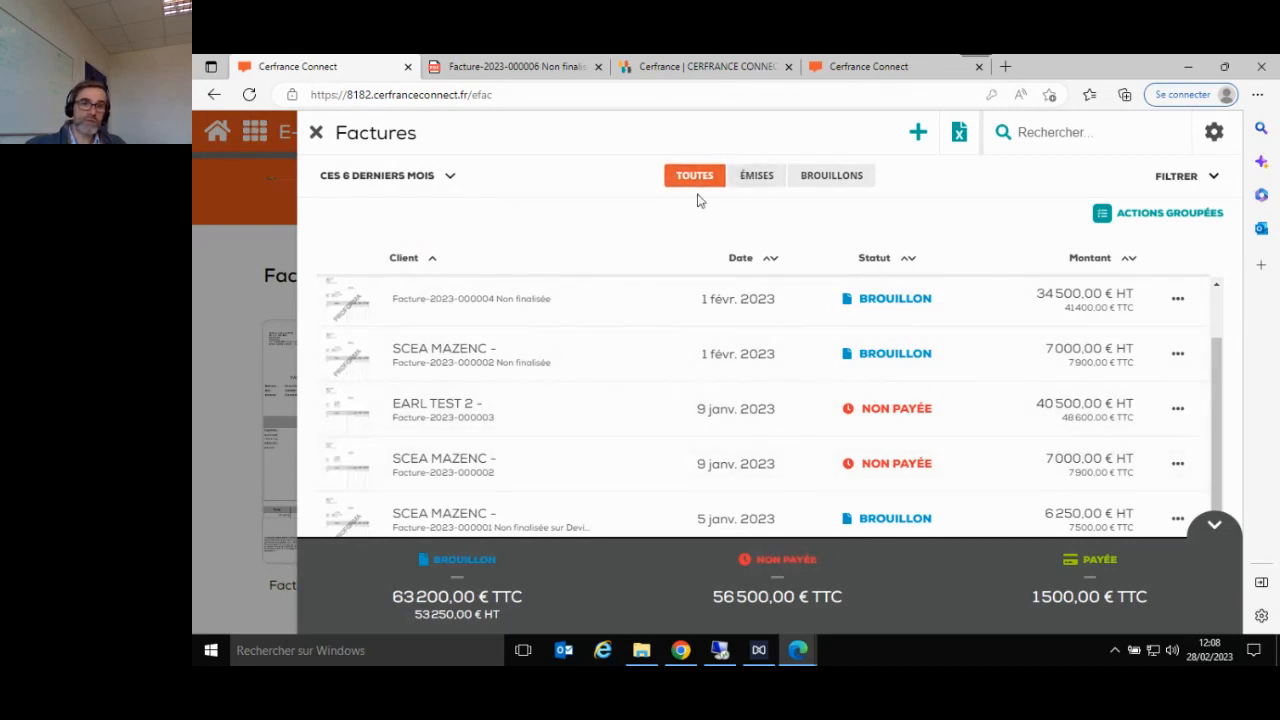
- View the issued invoices and the drafts separately, and examine the actions available for the draft without a client dated 1 February 2023
{"action": "left_click", "coordinate": [760, 184]}
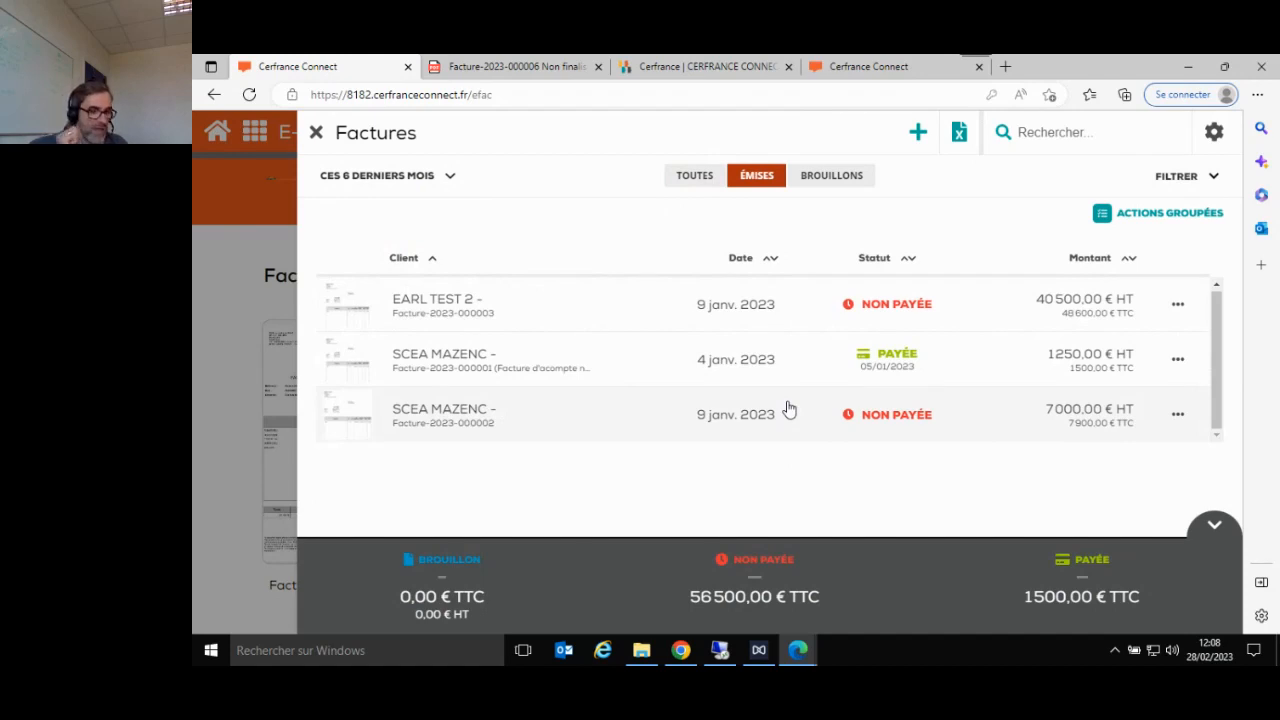
{"action": "left_click", "coordinate": [849, 179]}
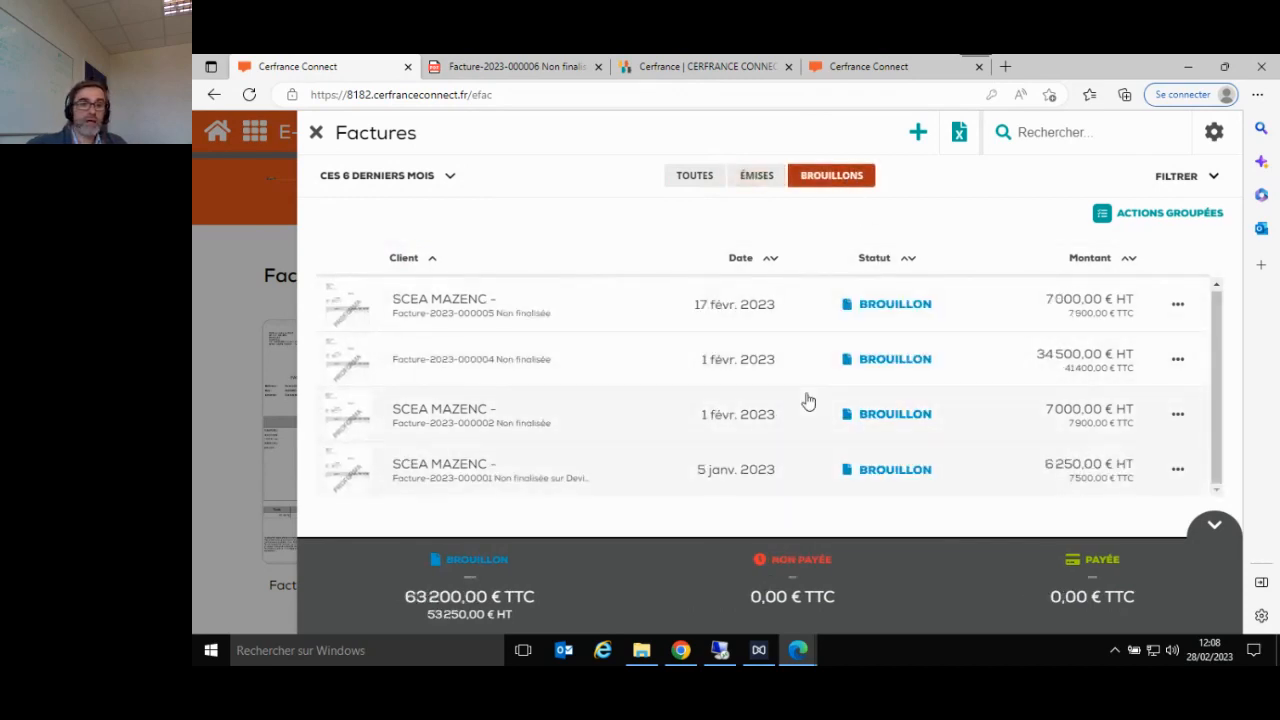
{"action": "left_click", "coordinate": [1176, 366]}
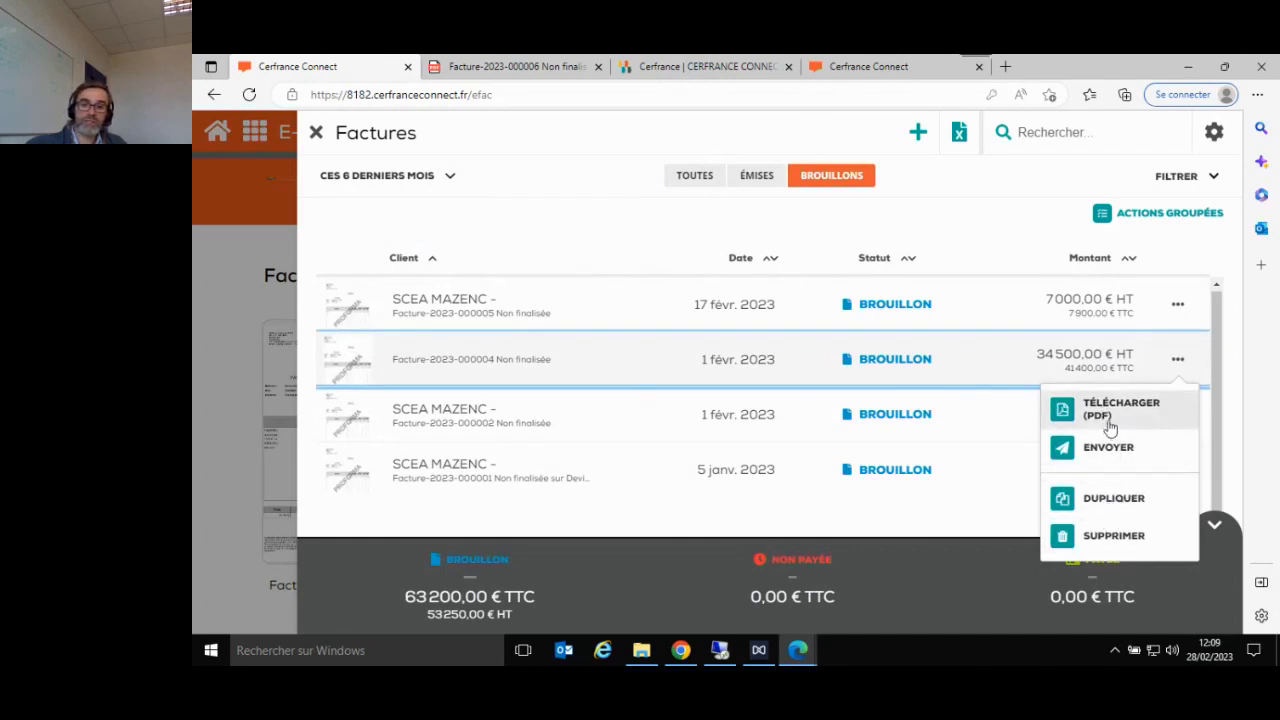
{"action": "left_click", "coordinate": [962, 355]}
{"action": "left_click", "coordinate": [961, 355]}
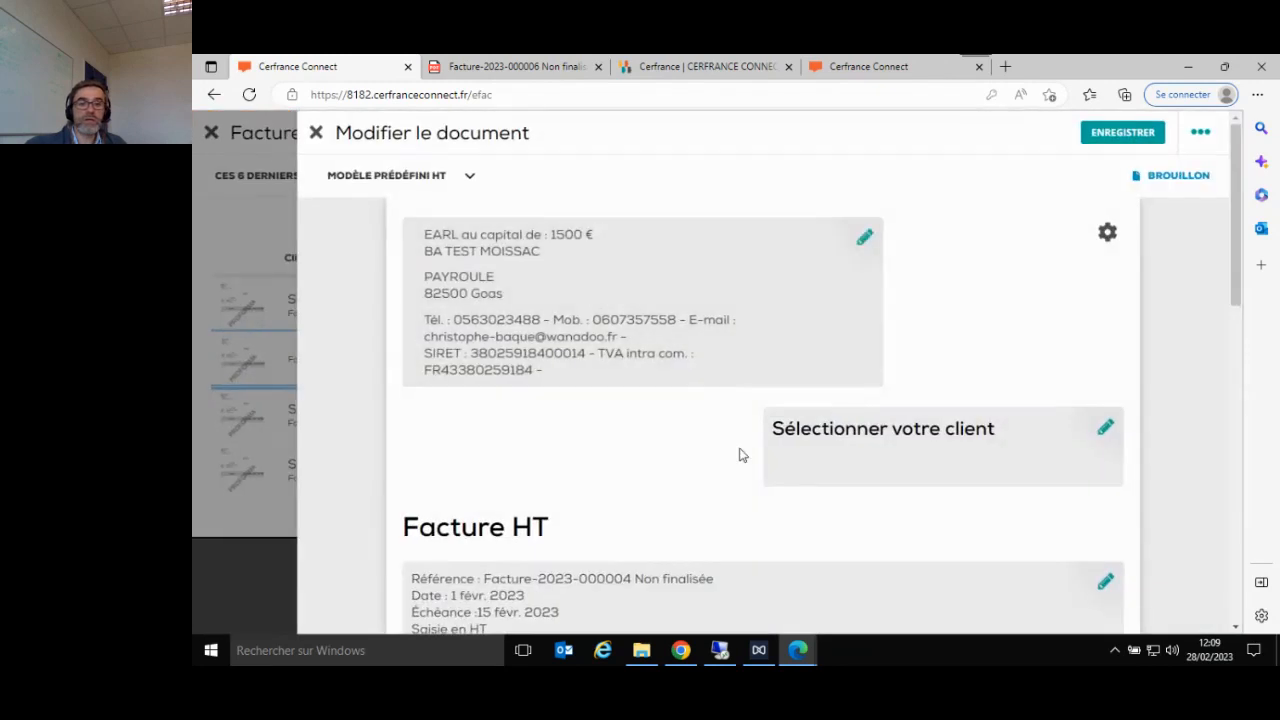
{"action": "left_click", "coordinate": [1199, 133]}
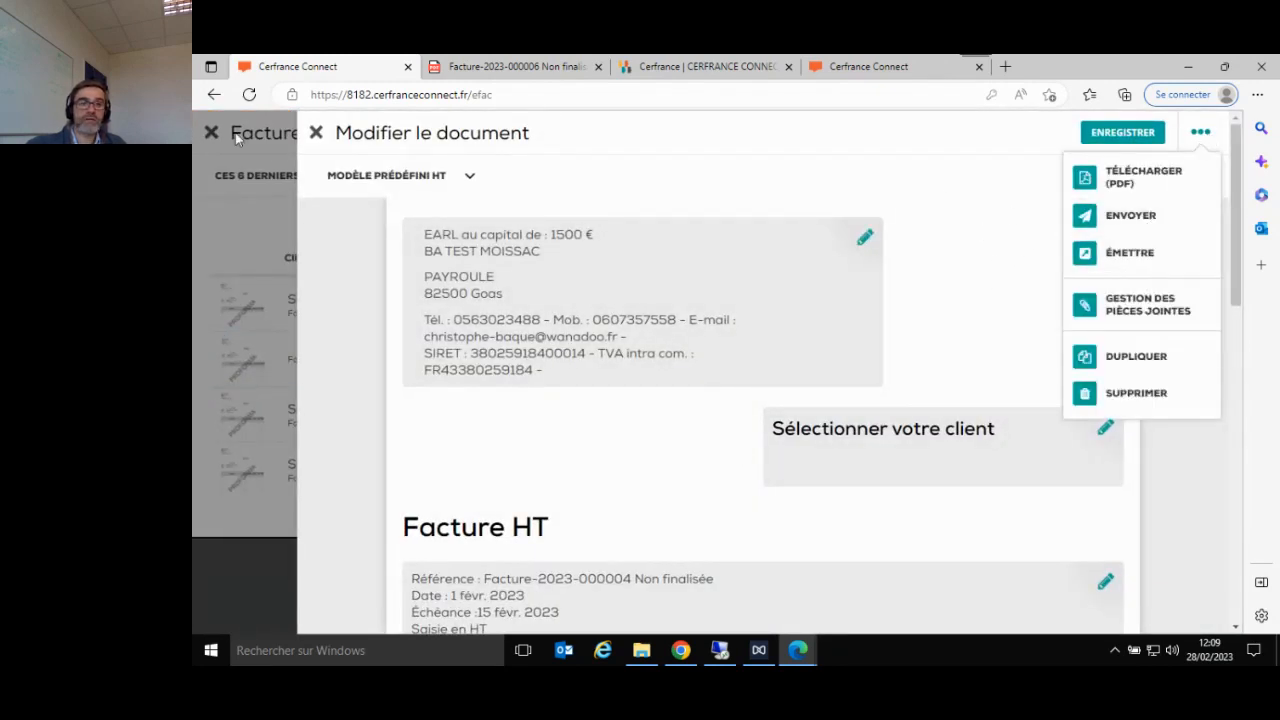
{"action": "left_click", "coordinate": [315, 132]}
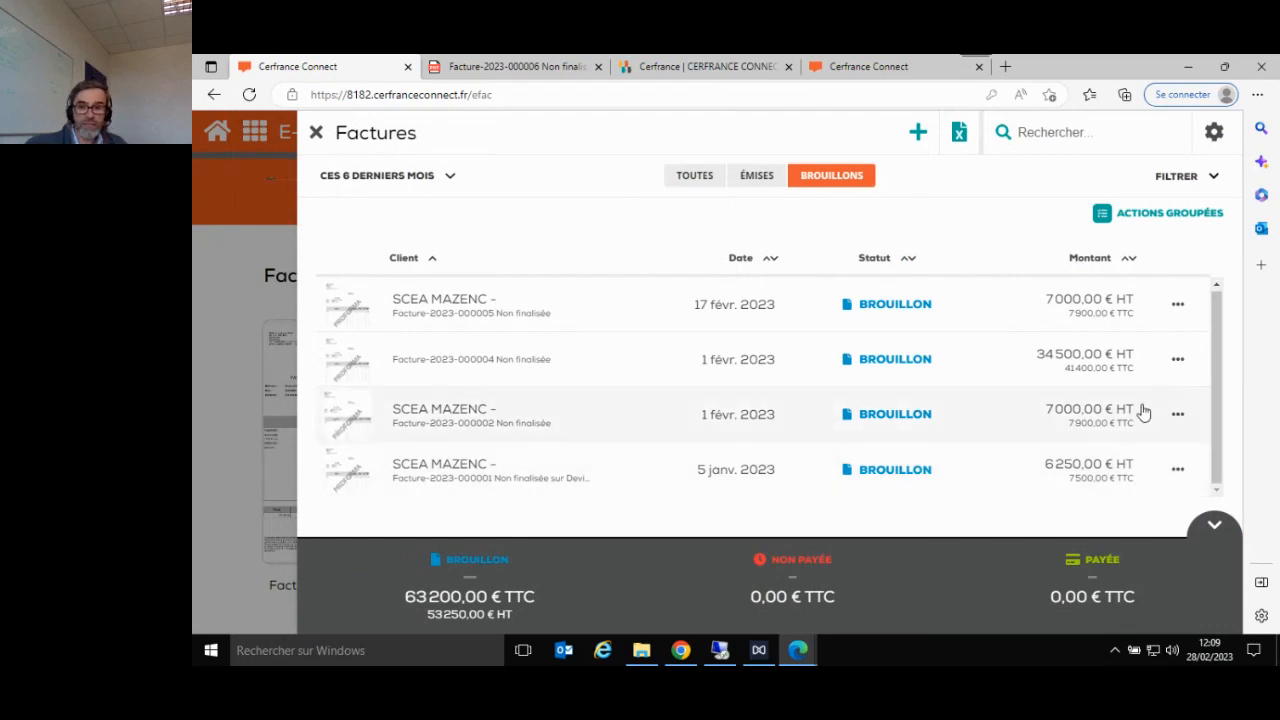
- Show only the issued invoices and start a new payment for the unpaid SCEA MAZENC invoice dated 9 January 2023
{"action": "left_click", "coordinate": [703, 181]}
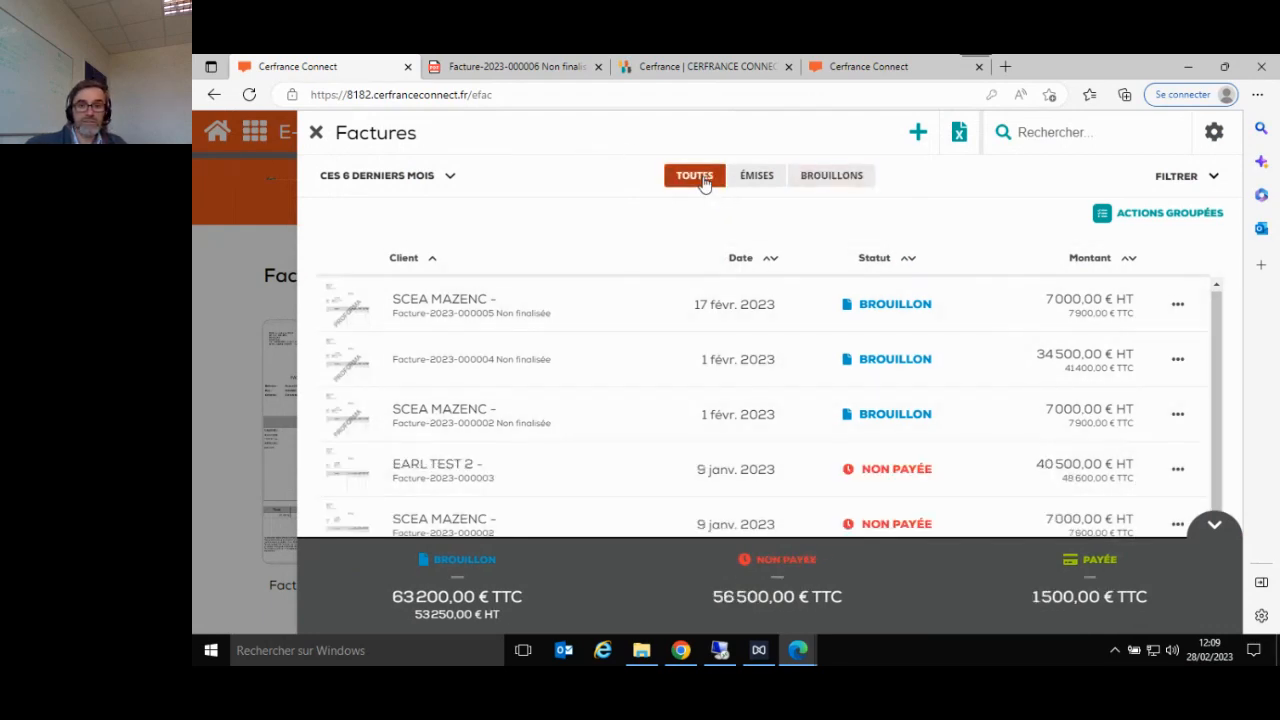
{"action": "left_click", "coordinate": [752, 177]}
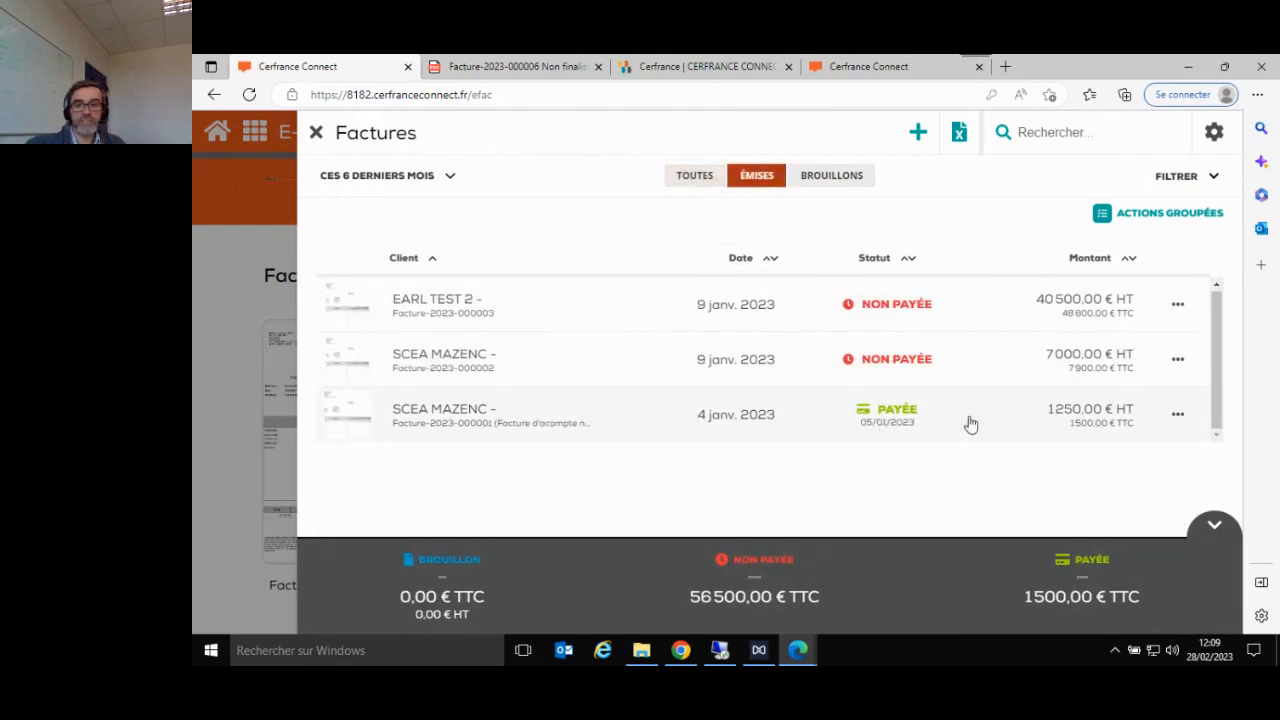
{"action": "left_click", "coordinate": [1177, 362]}
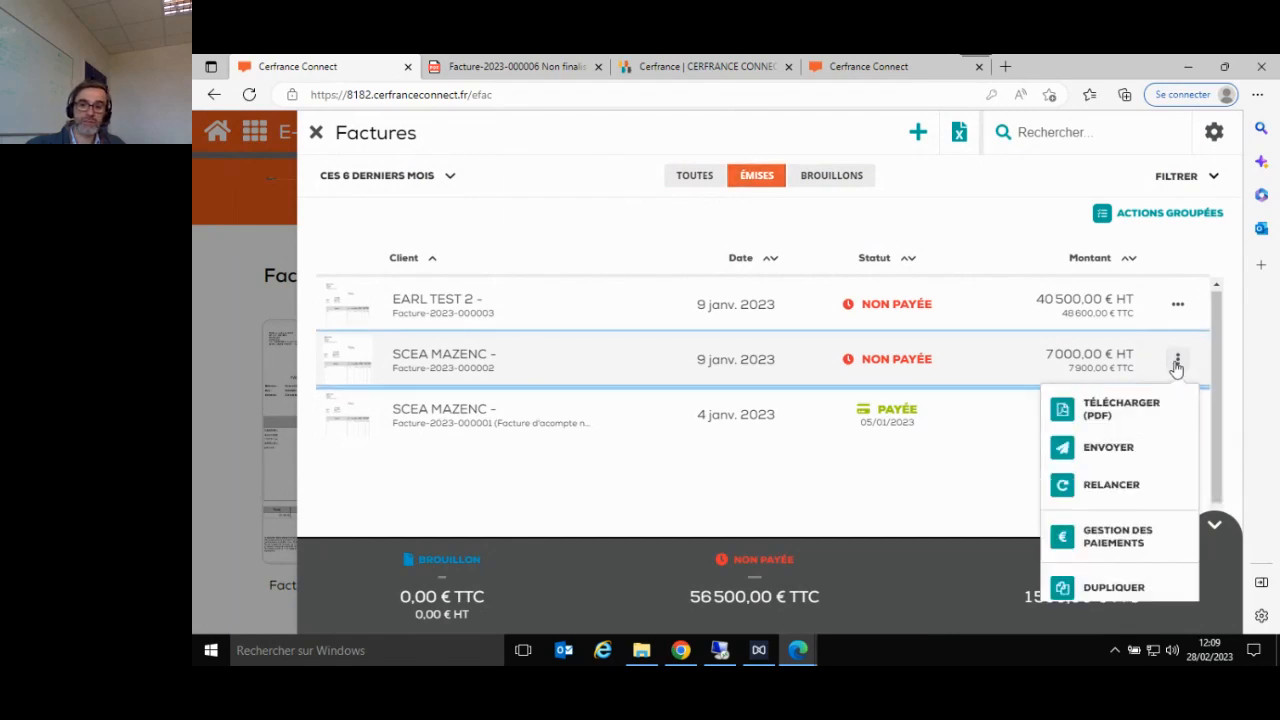
{"action": "left_click", "coordinate": [1100, 535]}
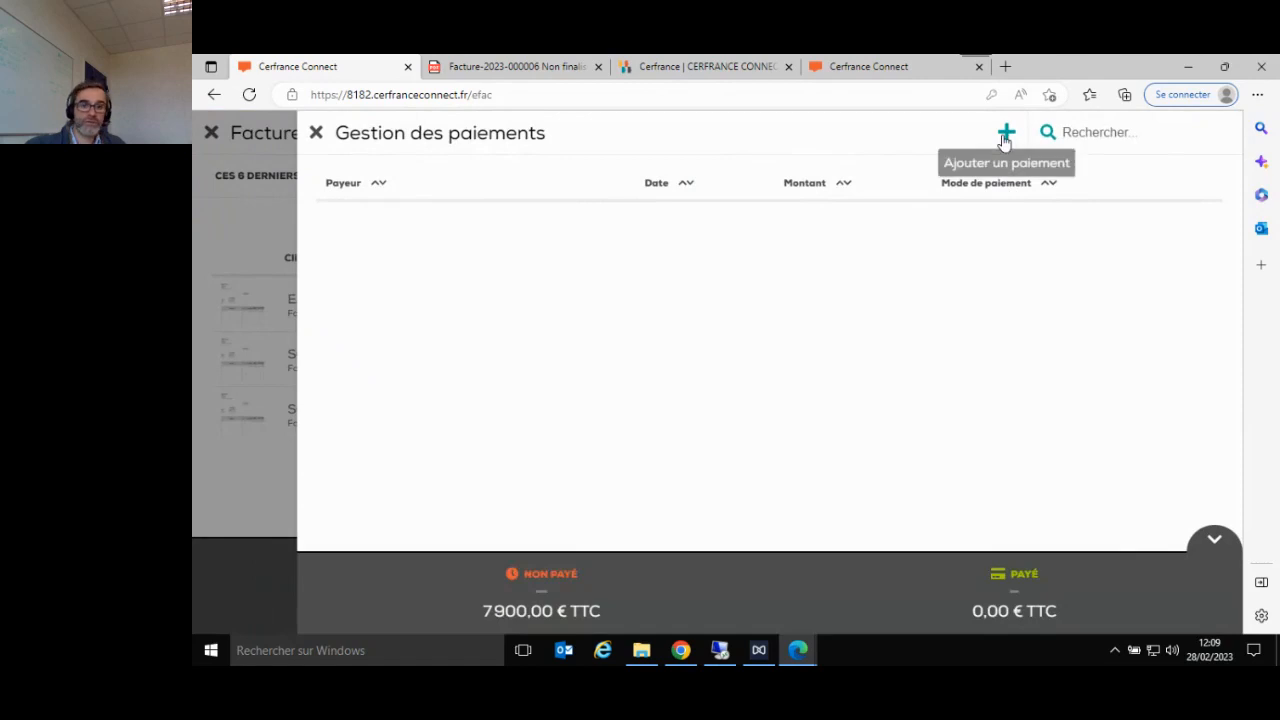
{"action": "left_click", "coordinate": [1005, 135]}
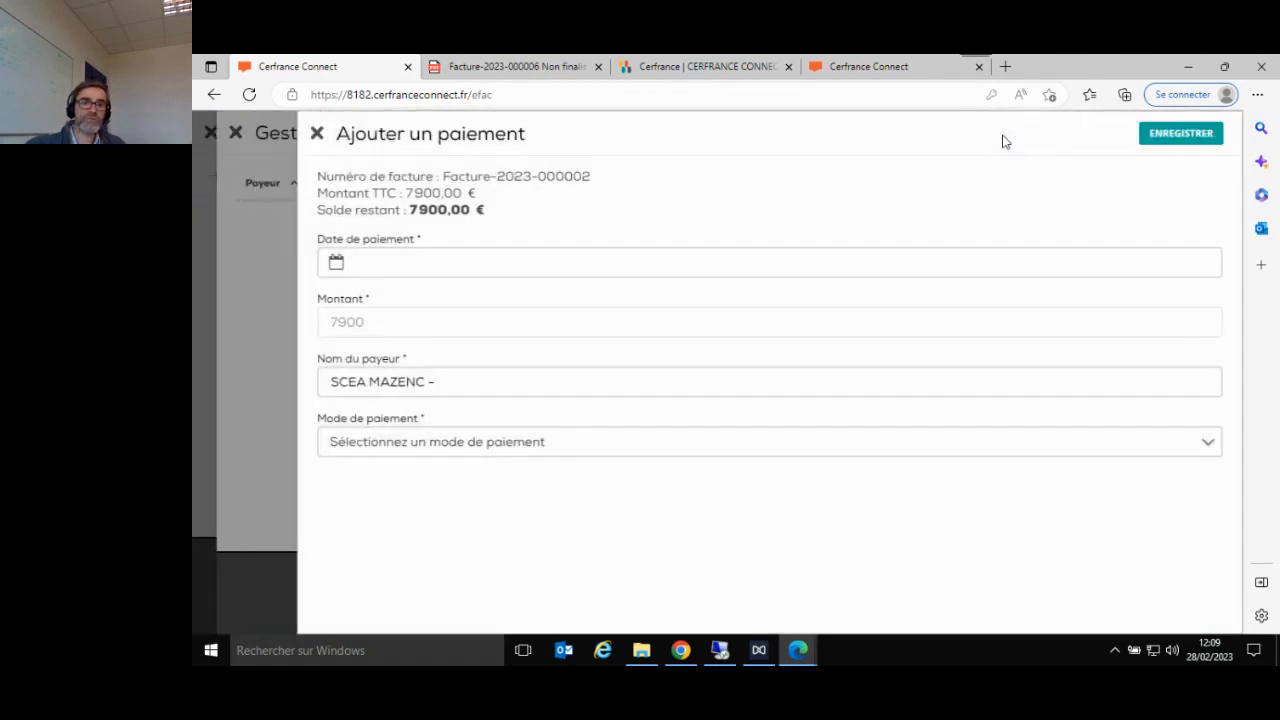
- Set the payment date to 01/02/2023 and the payment mode to Chèque, save the payment and return to the invoice list
{"action": "left_click", "coordinate": [600, 256]}
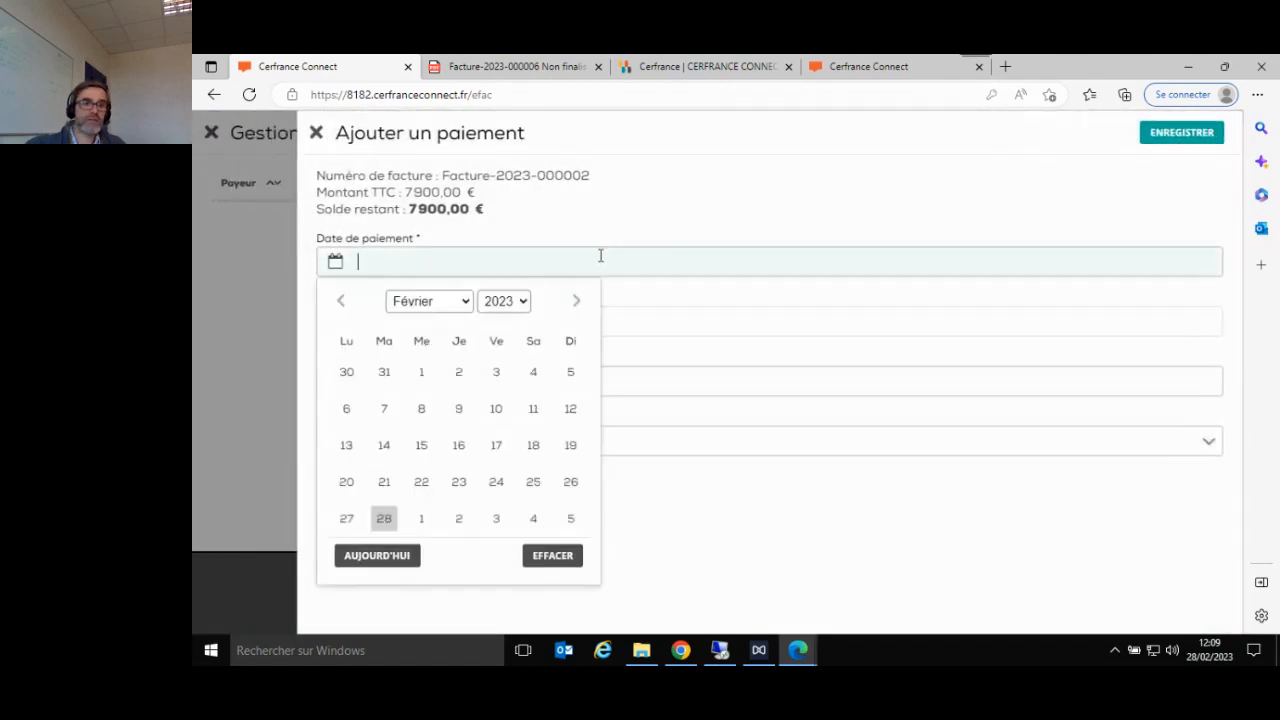
{"action": "left_click", "coordinate": [421, 372]}
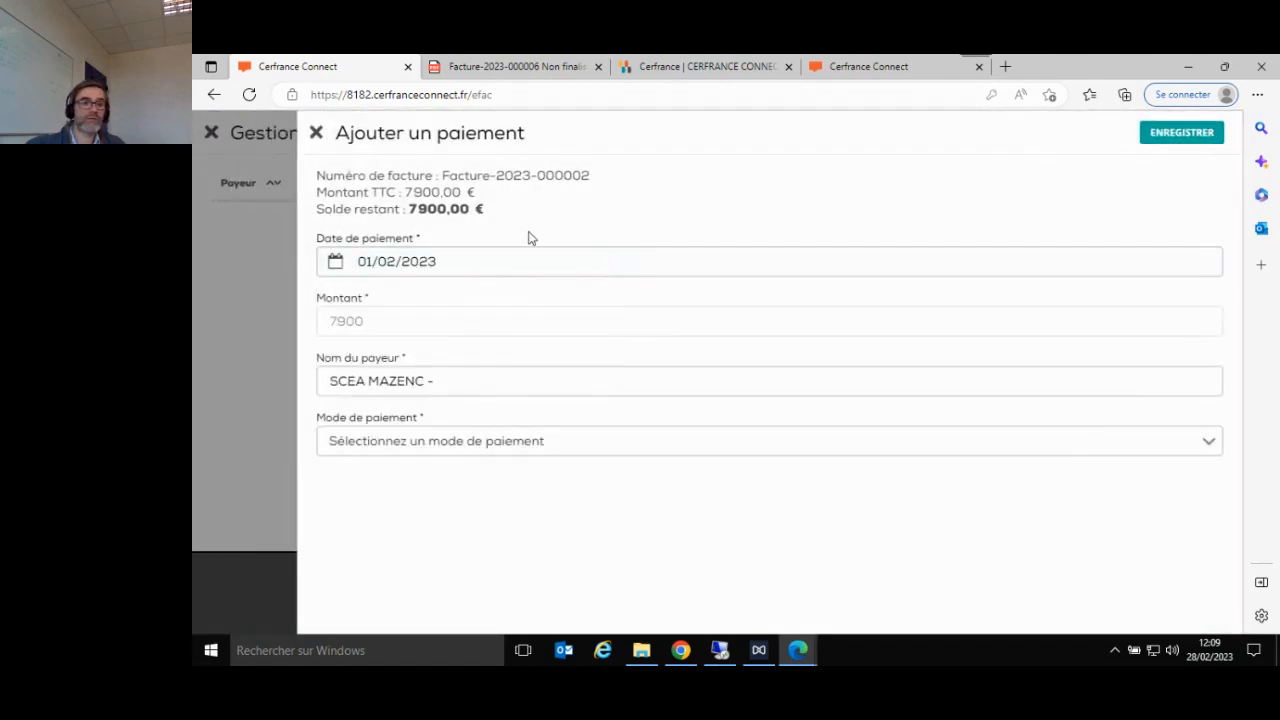
{"action": "left_click", "coordinate": [567, 451]}
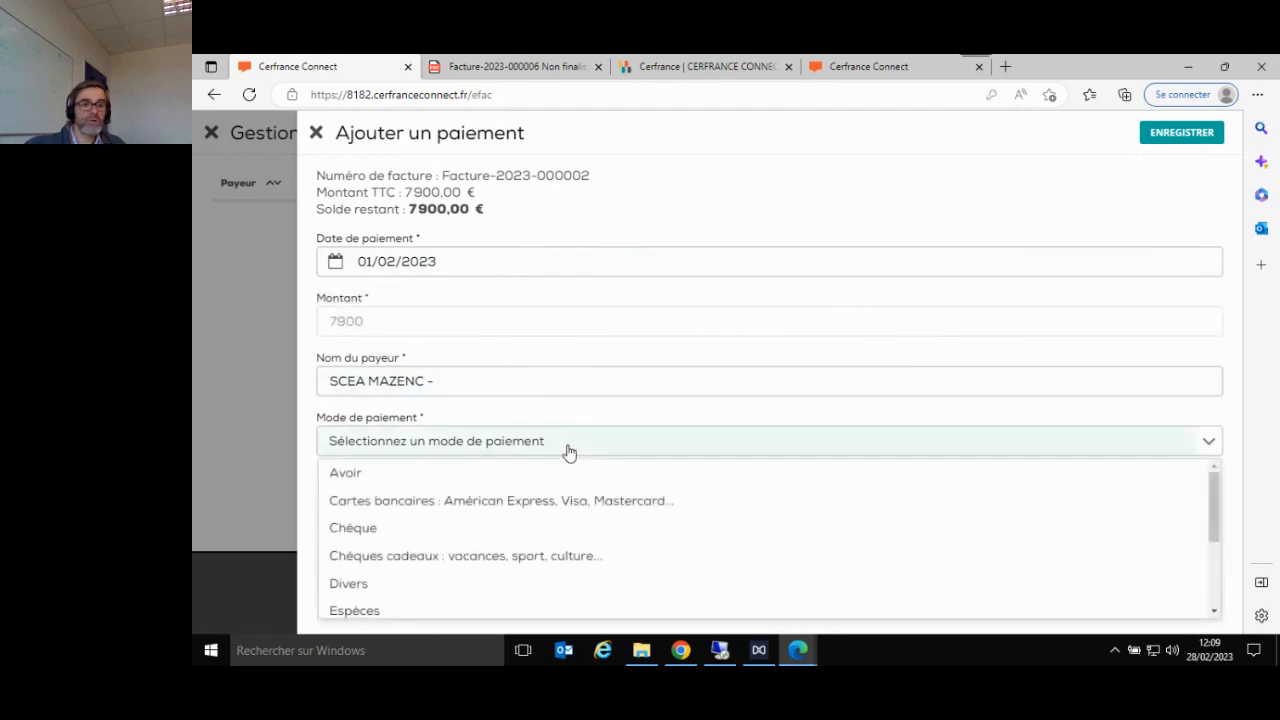
{"action": "left_click", "coordinate": [551, 530]}
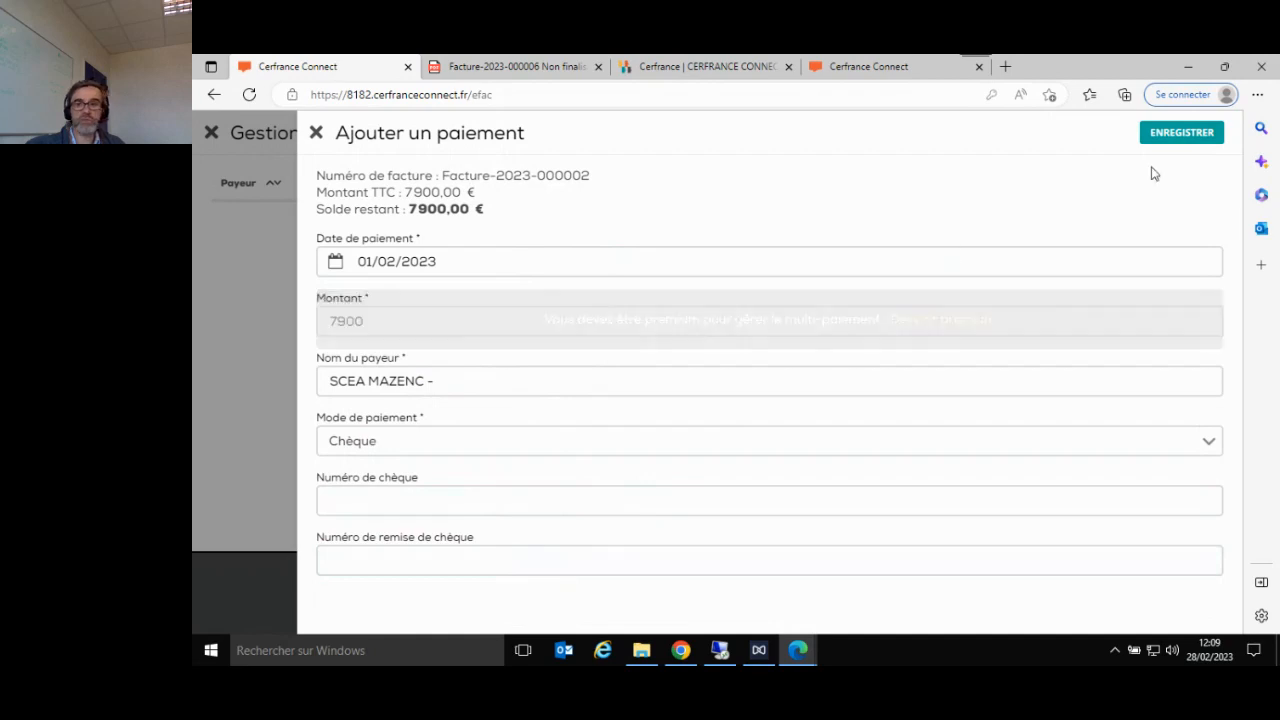
{"action": "left_click", "coordinate": [1160, 140]}
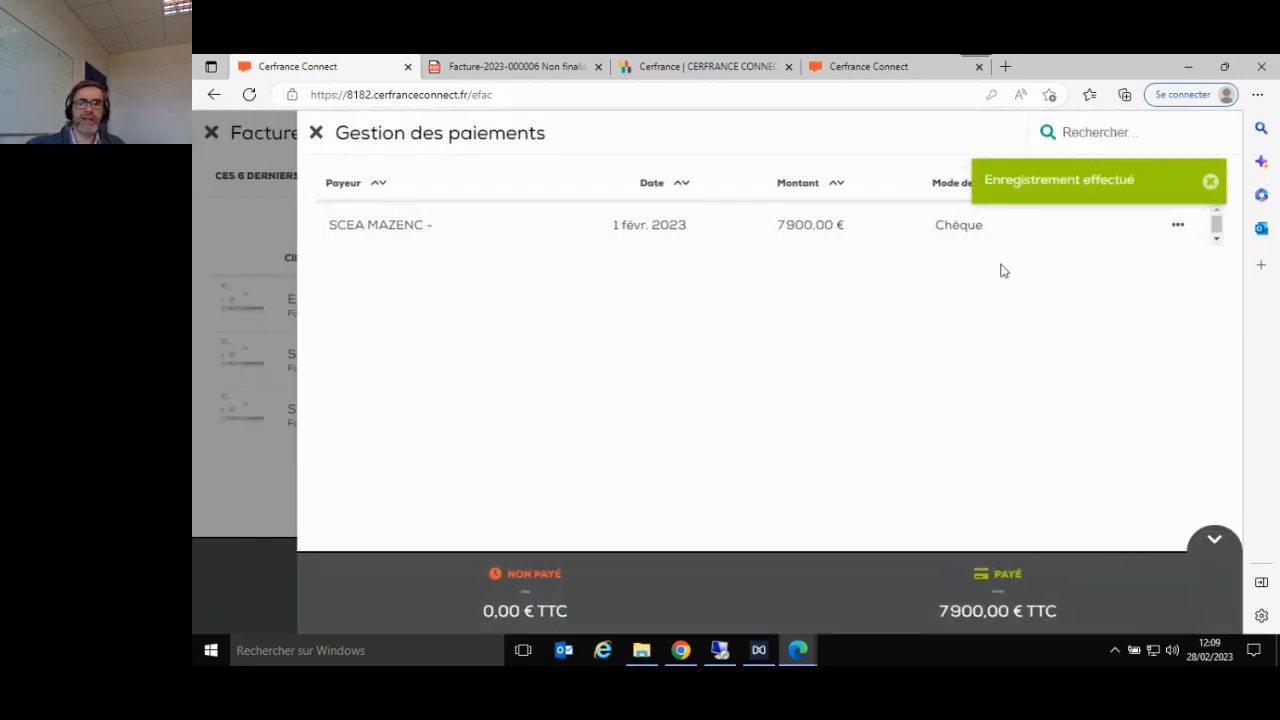
{"action": "left_click", "coordinate": [316, 132]}
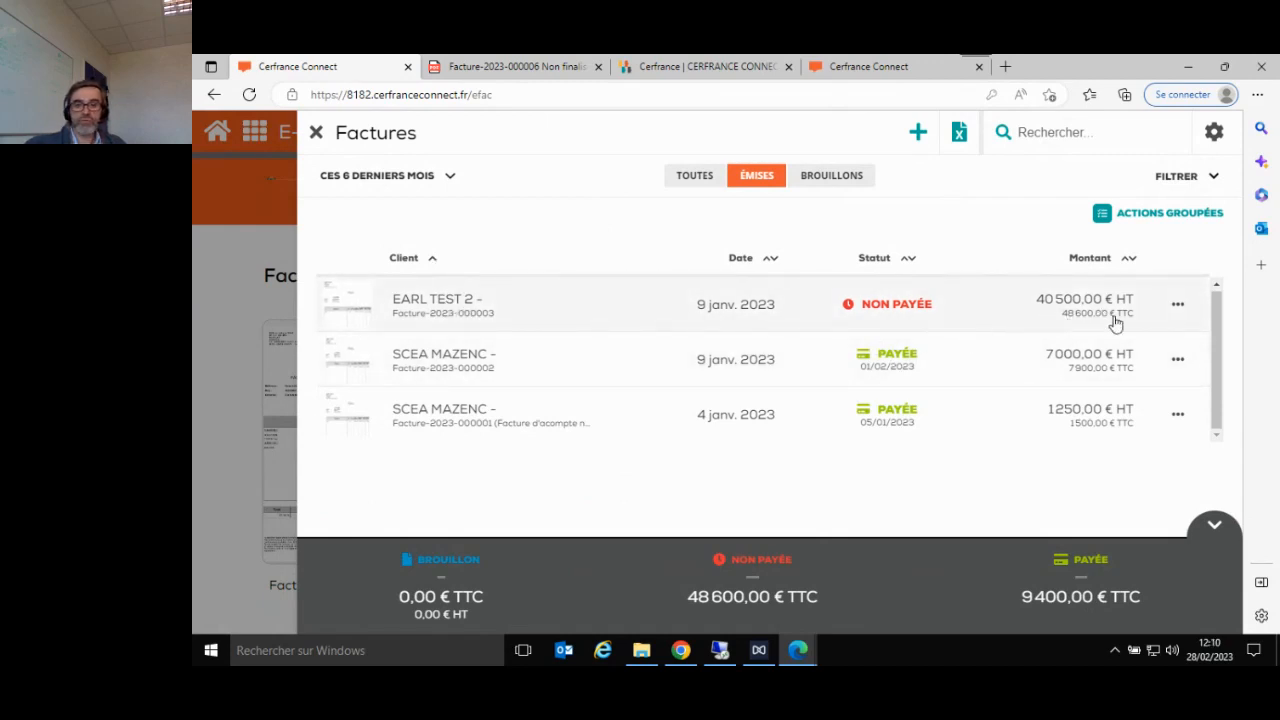
- Open the email reminder prepared for the unpaid EARL TEST 2 invoice, review its message and close it without sending
{"action": "left_click", "coordinate": [1183, 303]}
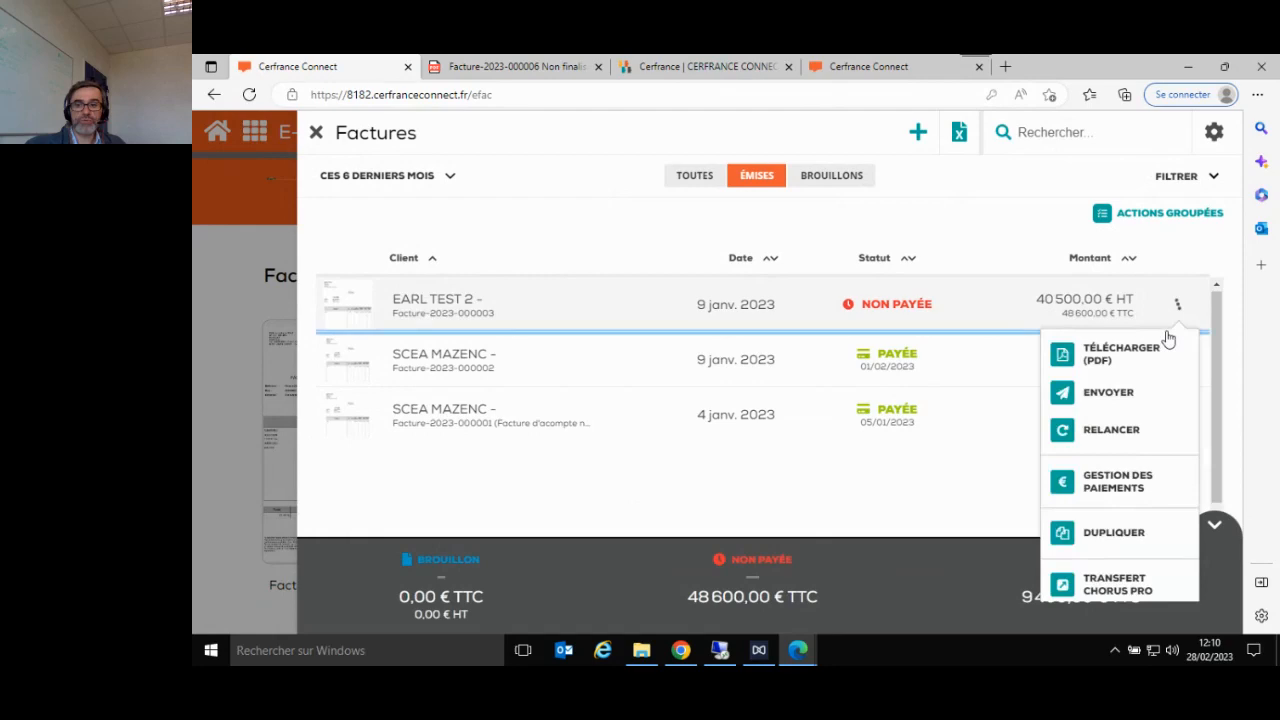
{"action": "left_click", "coordinate": [1136, 447]}
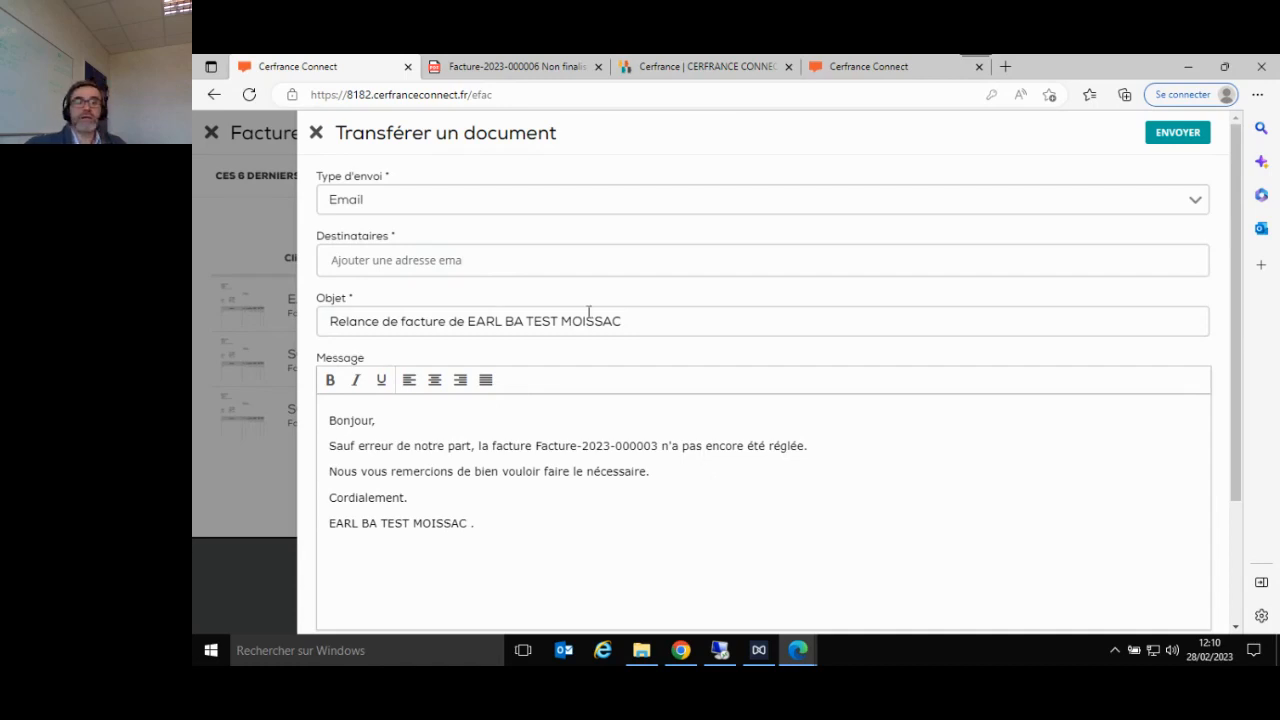
{"action": "left_click", "coordinate": [315, 134]}
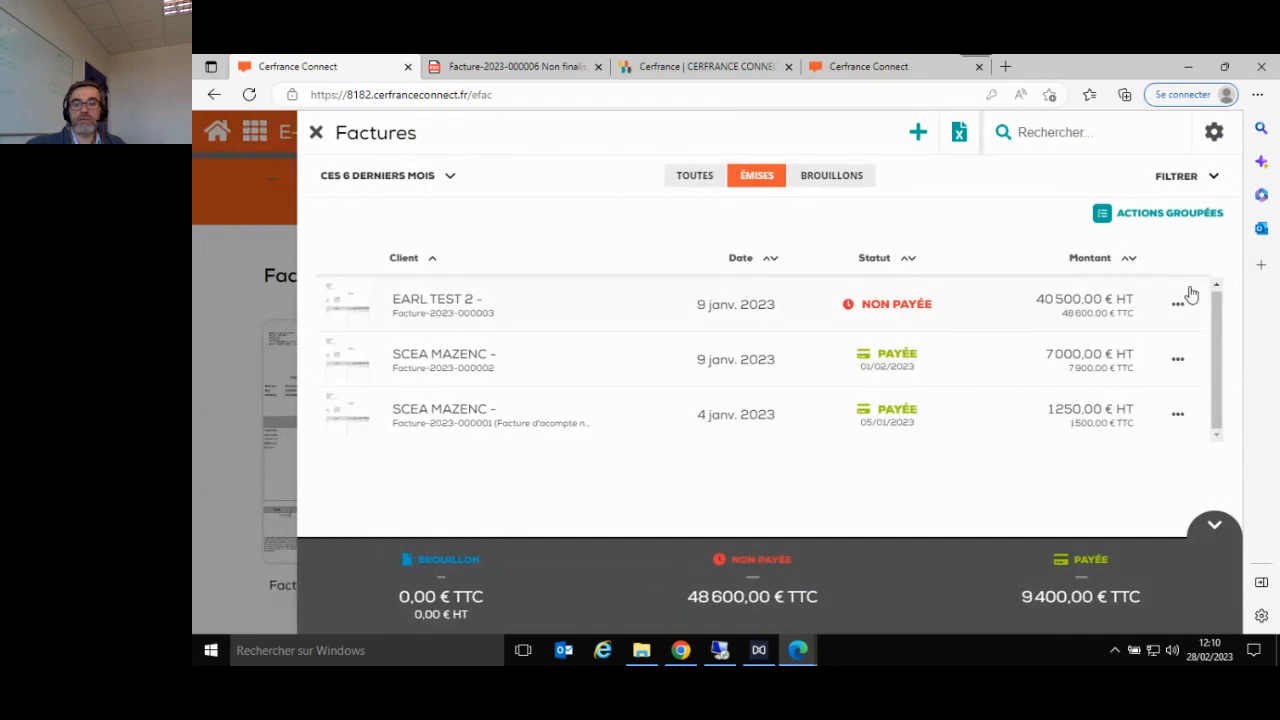
{"action": "left_click", "coordinate": [1180, 305]}
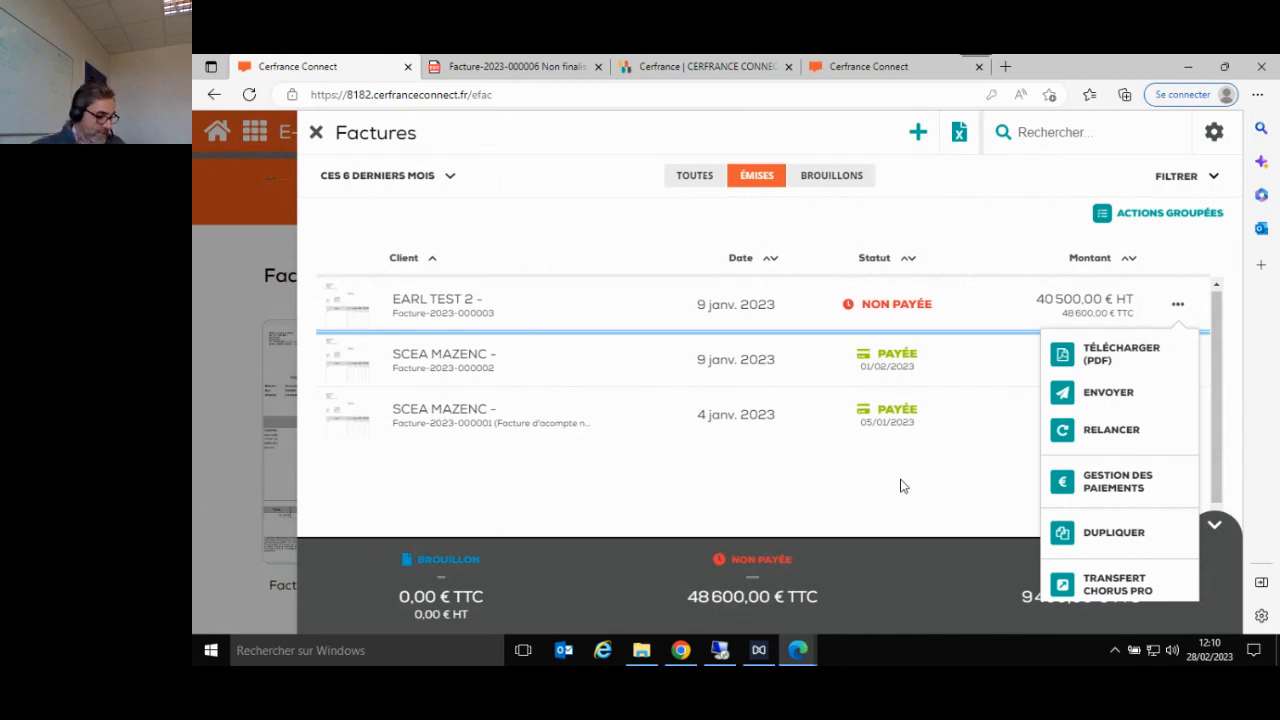
{"action": "left_click", "coordinate": [316, 135]}
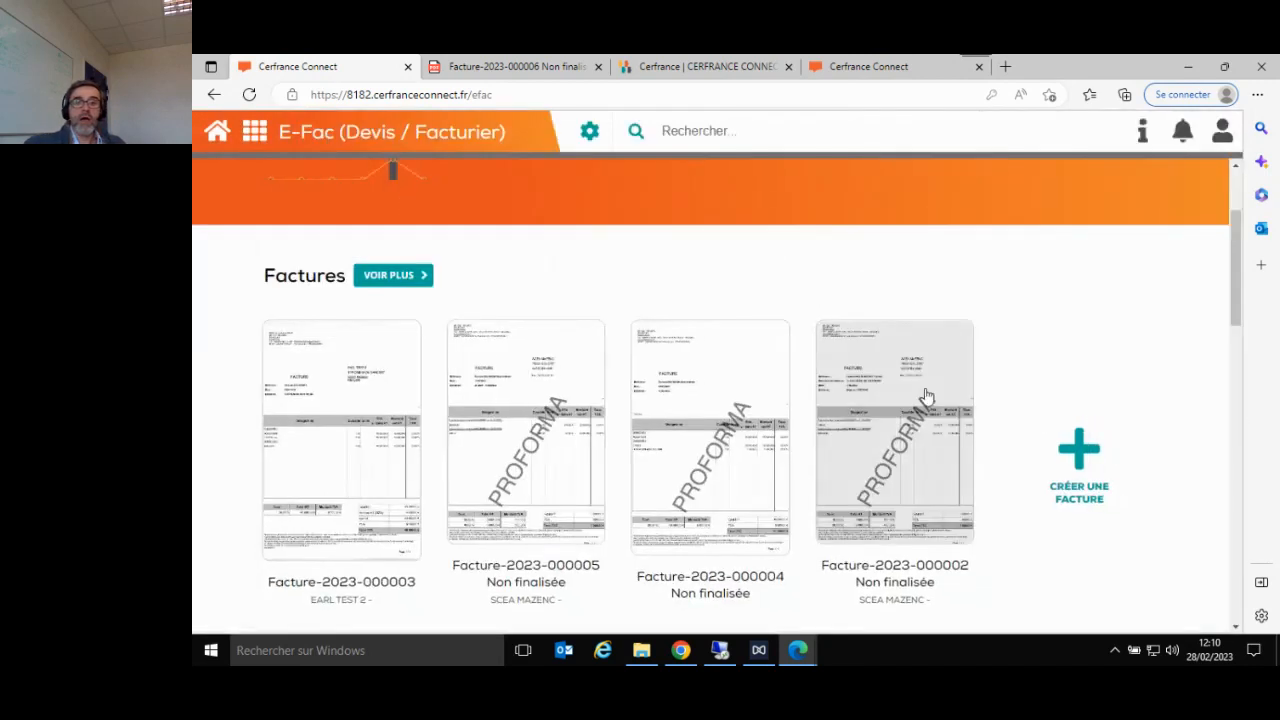
{"action": "left_click", "coordinate": [331, 447]}
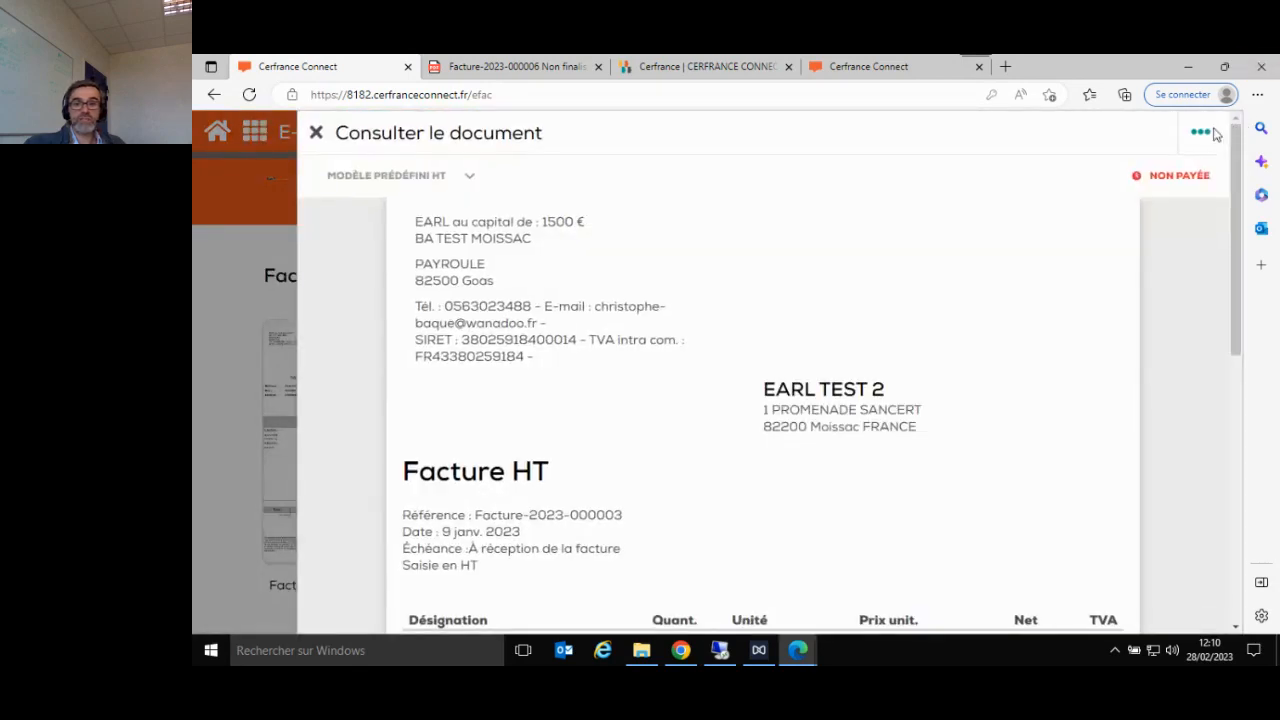
{"action": "left_click", "coordinate": [1201, 135]}
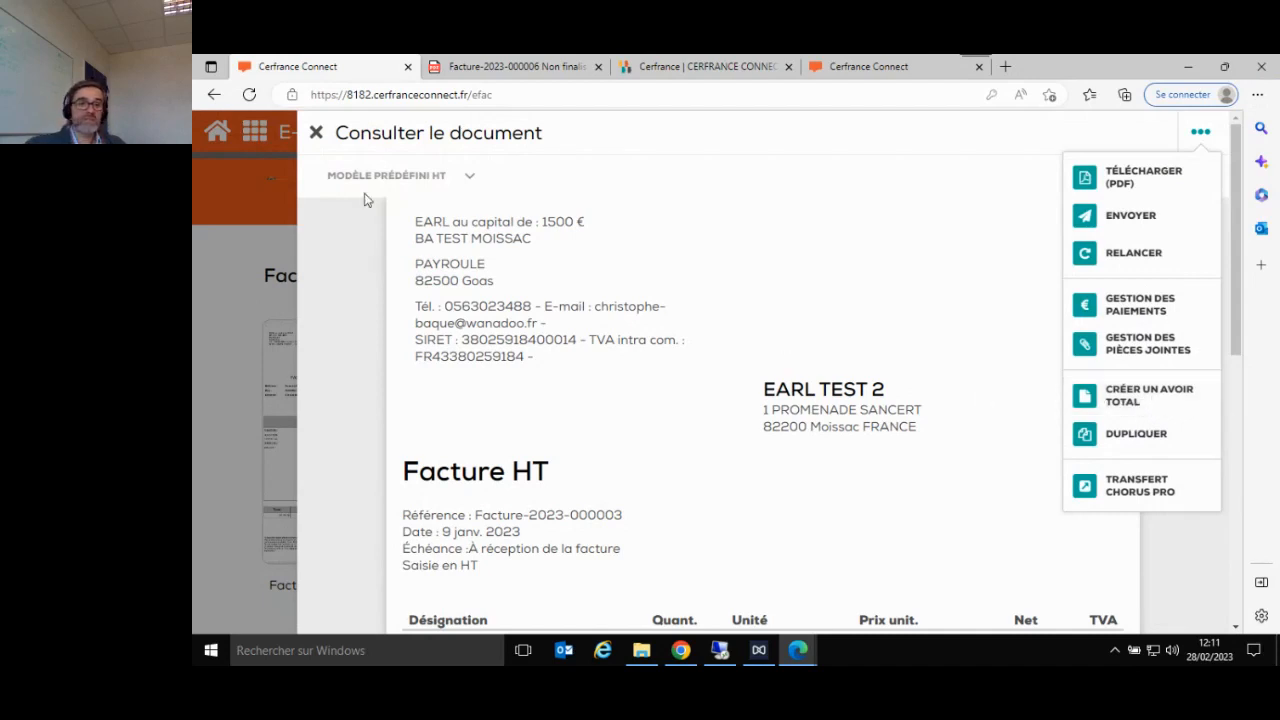
{"action": "left_click", "coordinate": [316, 135]}
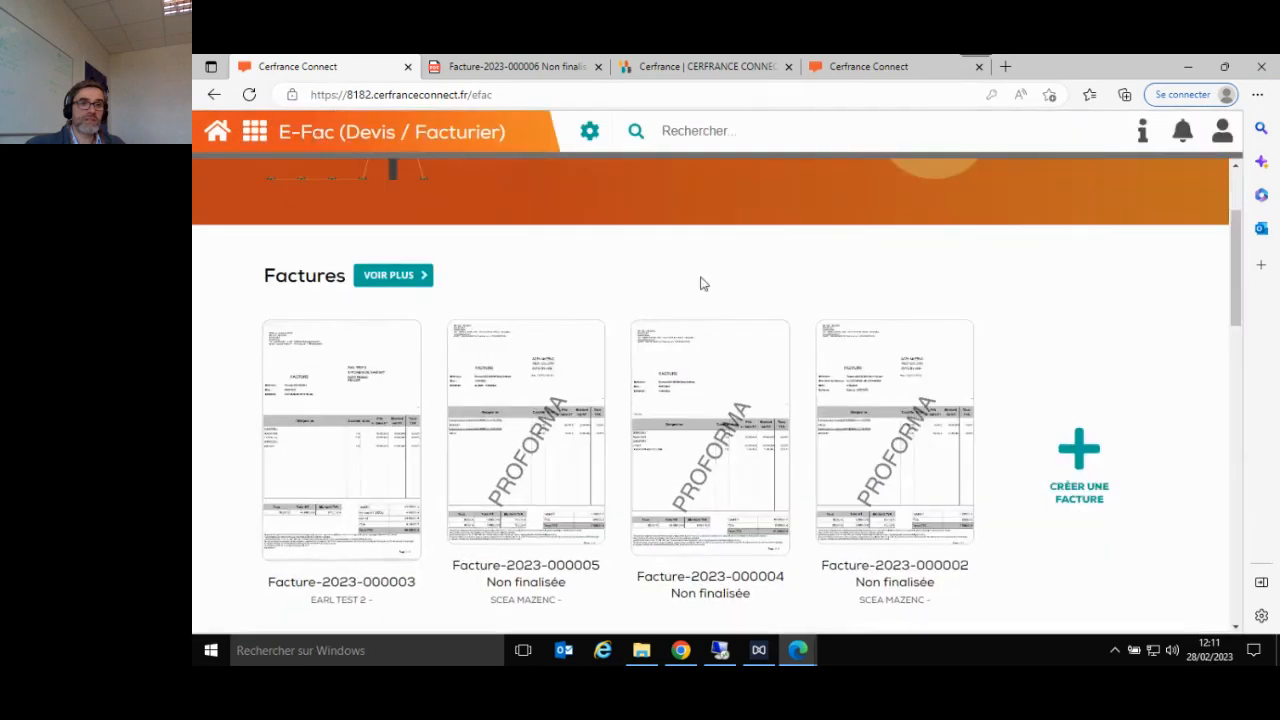
- Review the blank form of a new free credit note (avoir libre) down to its totals, and close it without saving
{"action": "scroll", "coordinate": [700, 283], "scroll_direction": "down", "scroll_amount": 3}
{"action": "scroll", "coordinate": [703, 282], "scroll_direction": "down", "scroll_amount": 8}
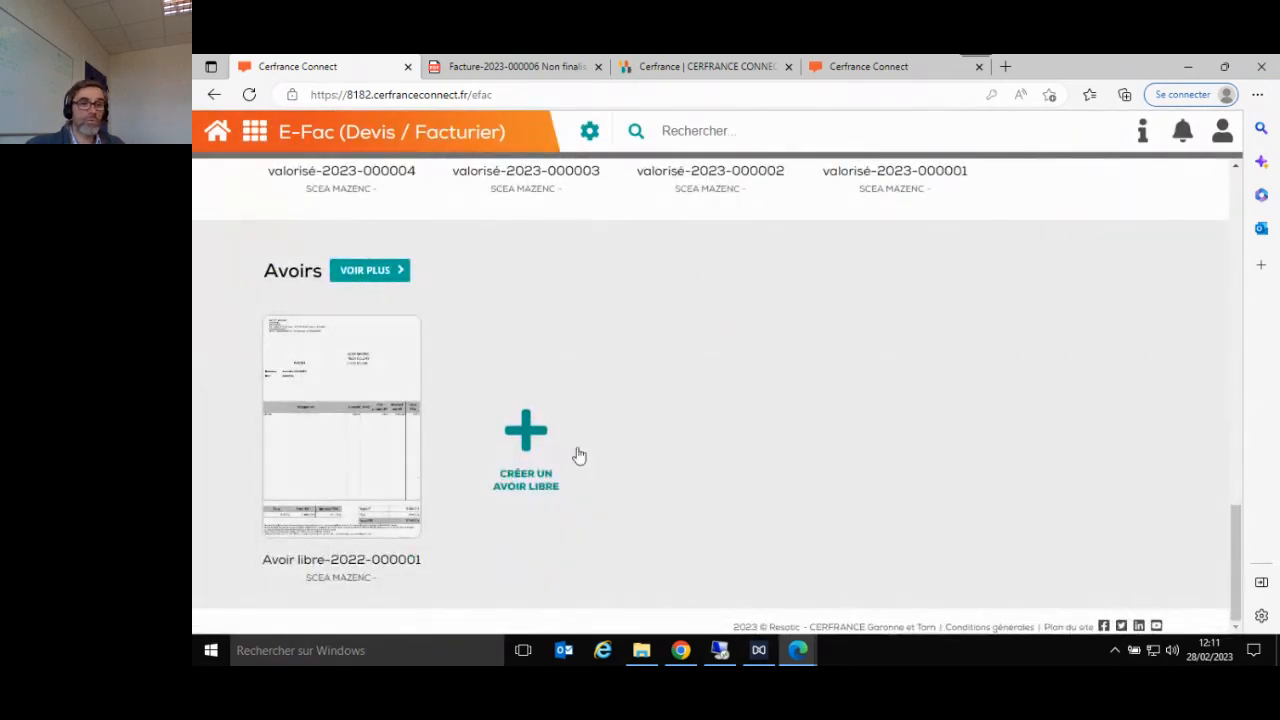
{"action": "left_click", "coordinate": [526, 430]}
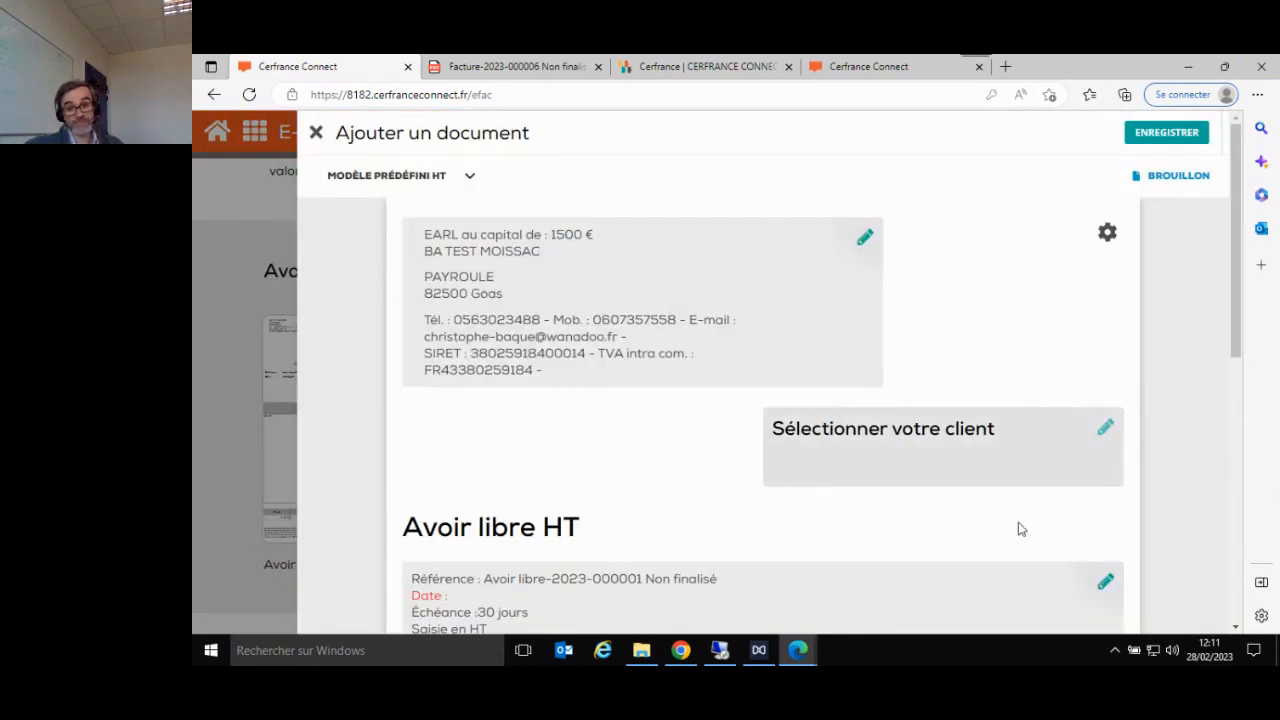
{"action": "scroll", "coordinate": [1018, 529], "scroll_direction": "down", "scroll_amount": 3}
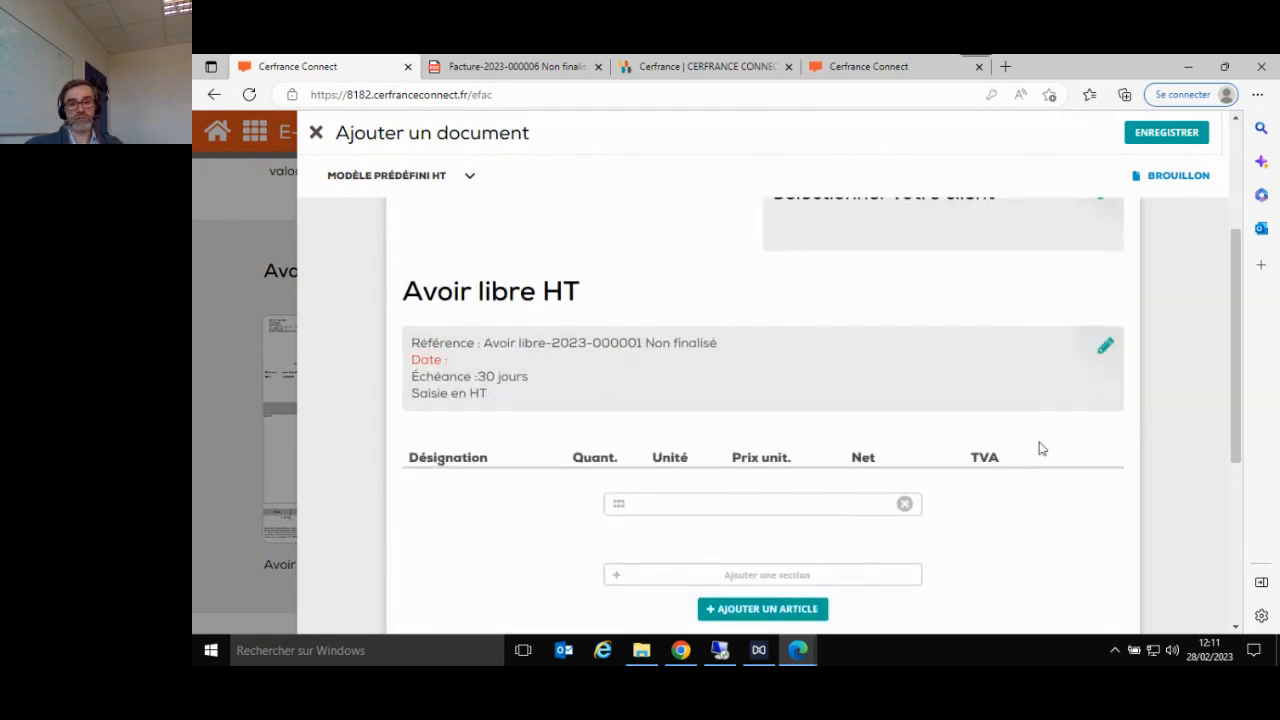
{"action": "scroll", "coordinate": [888, 552], "scroll_direction": "down", "scroll_amount": 2}
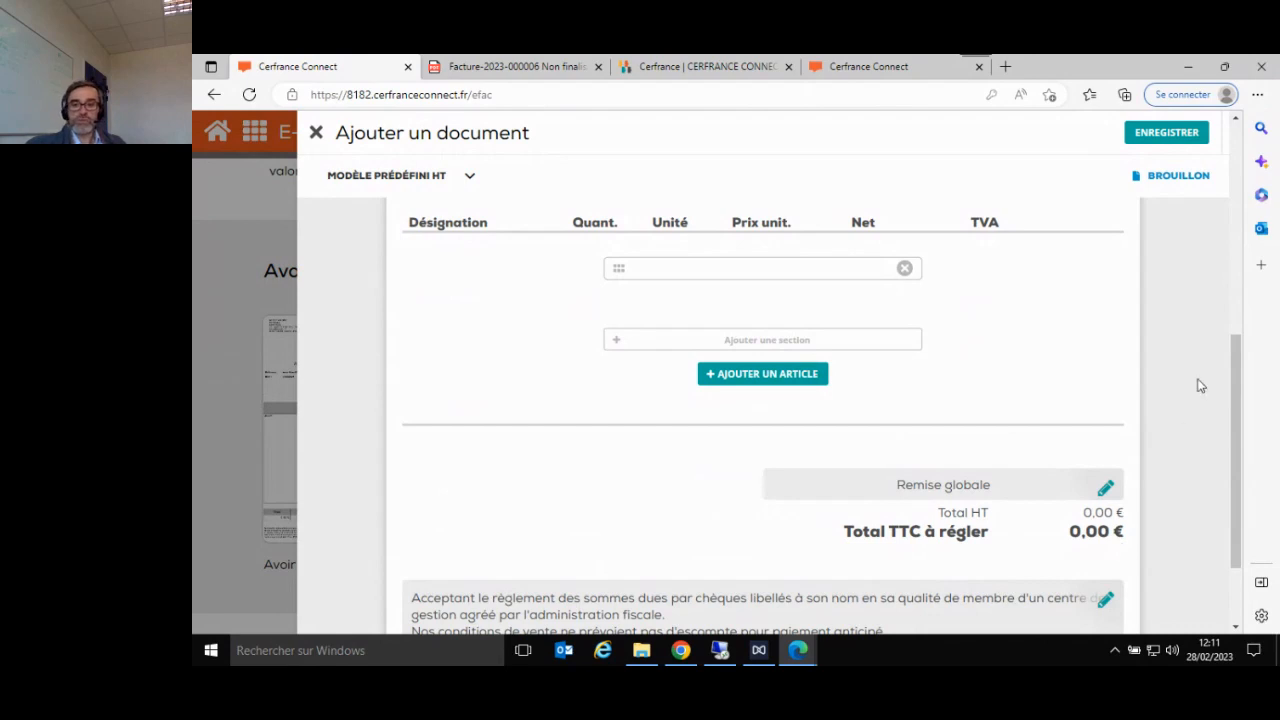
{"action": "left_click", "coordinate": [315, 132]}
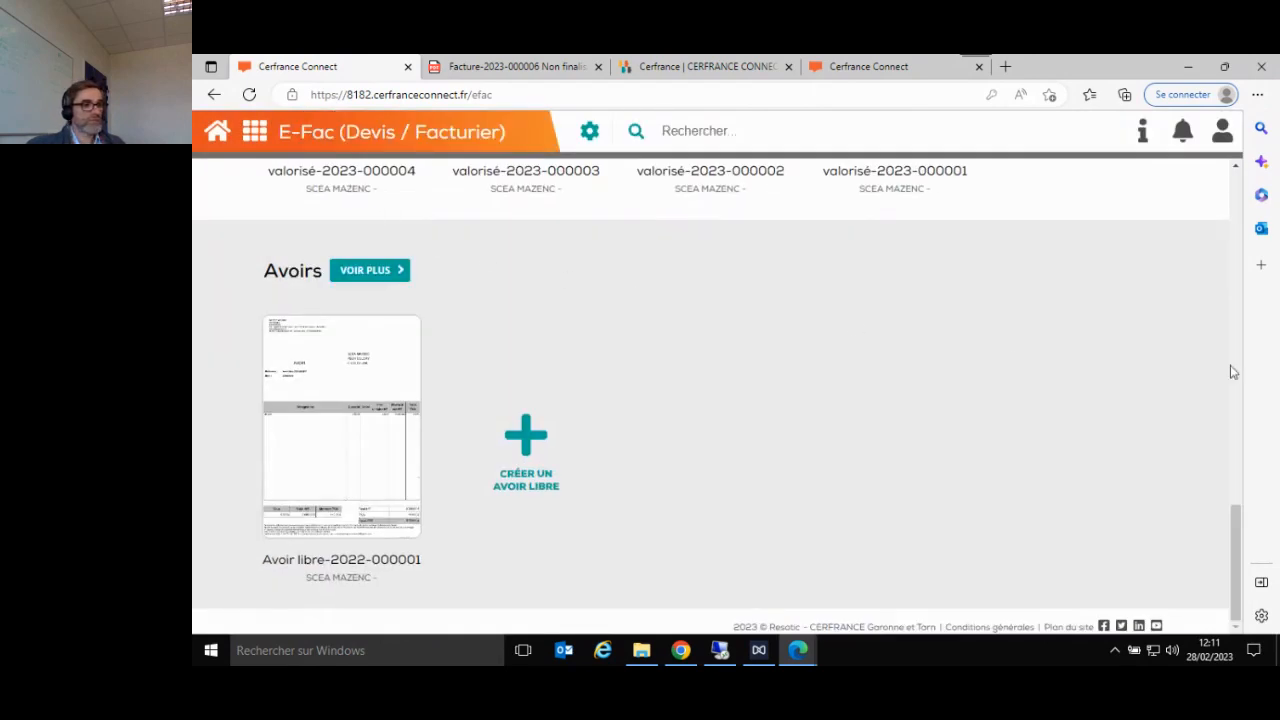
{"action": "scroll", "coordinate": [702, 325], "scroll_direction": "up", "scroll_amount": 5}
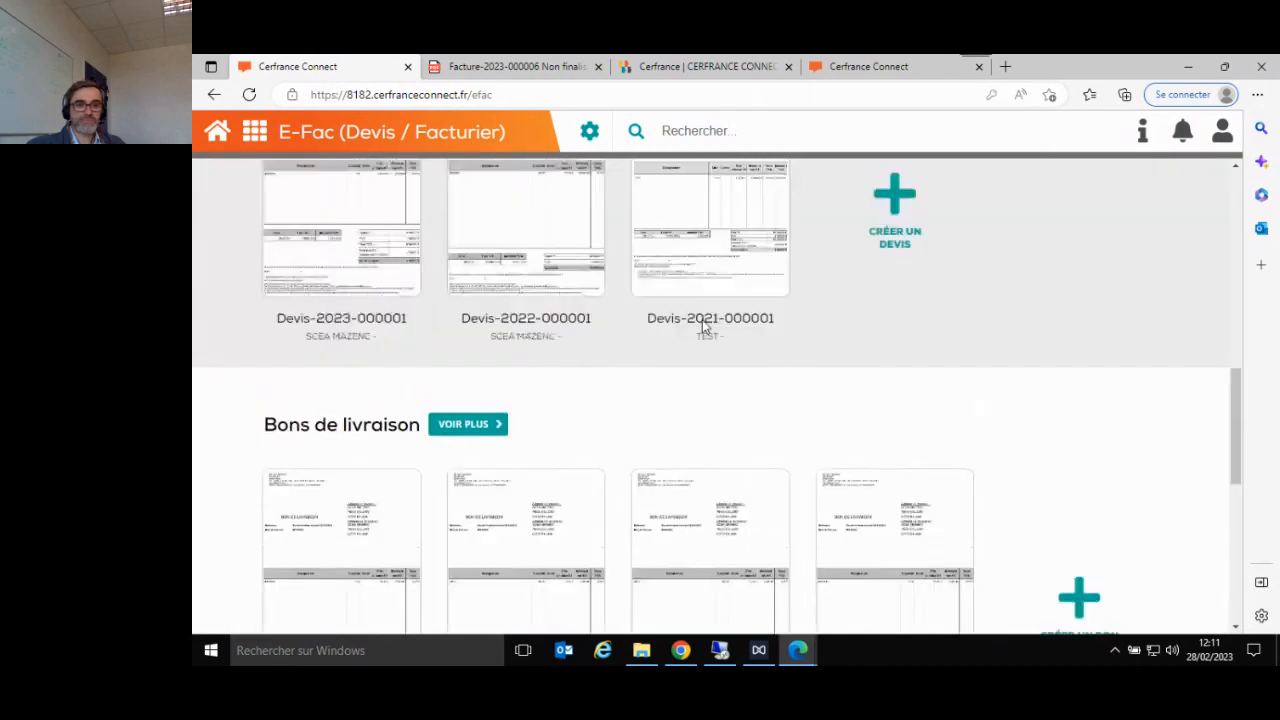
{"action": "scroll", "coordinate": [702, 319], "scroll_direction": "up", "scroll_amount": 5}
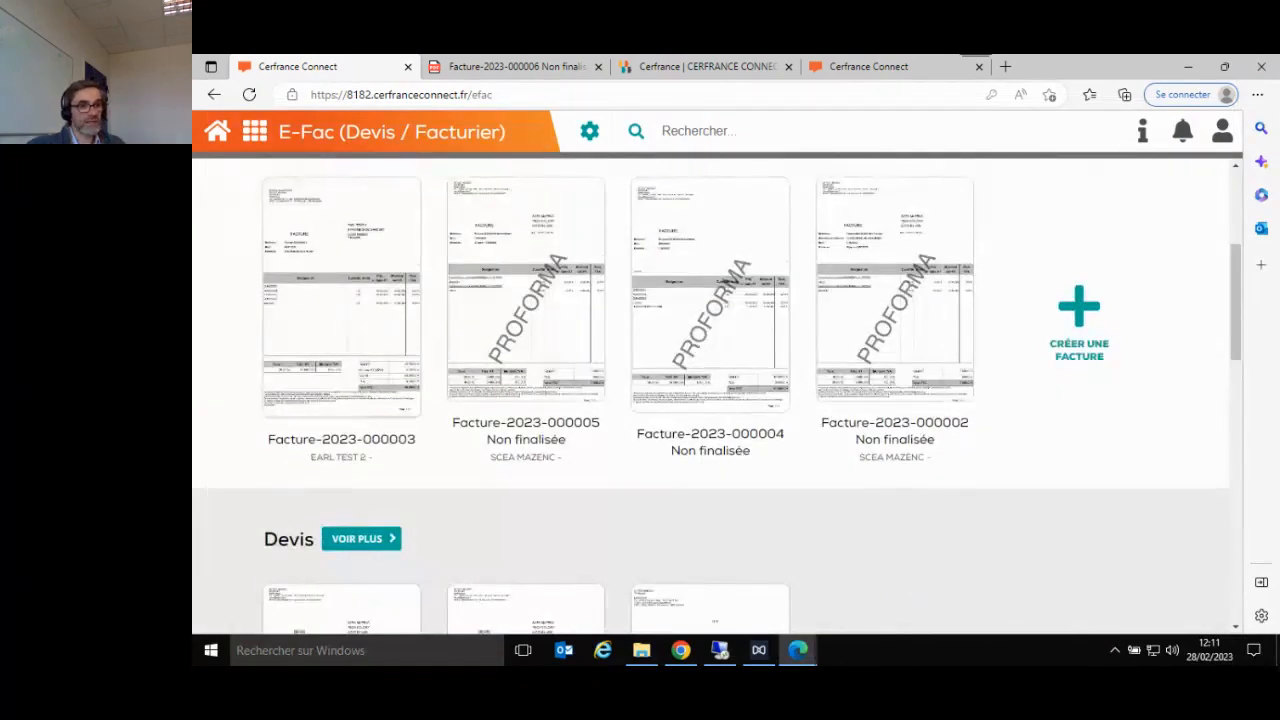